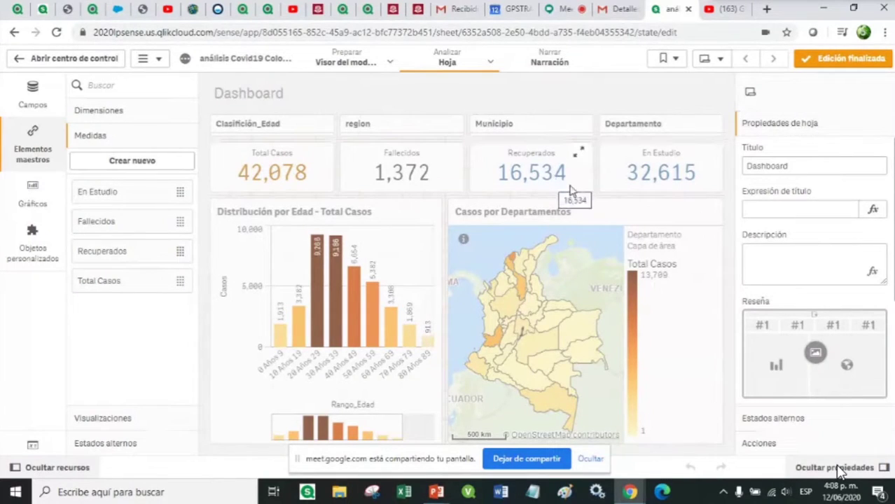
Step: Finish editing the sheet and filter the dashboard to Tipo Importado by searching the data for "impo"
click(828, 65)
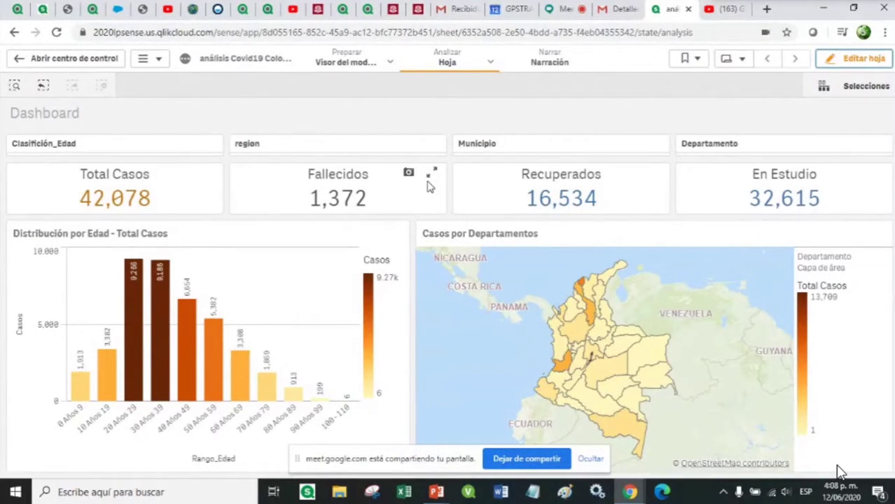
click(14, 87)
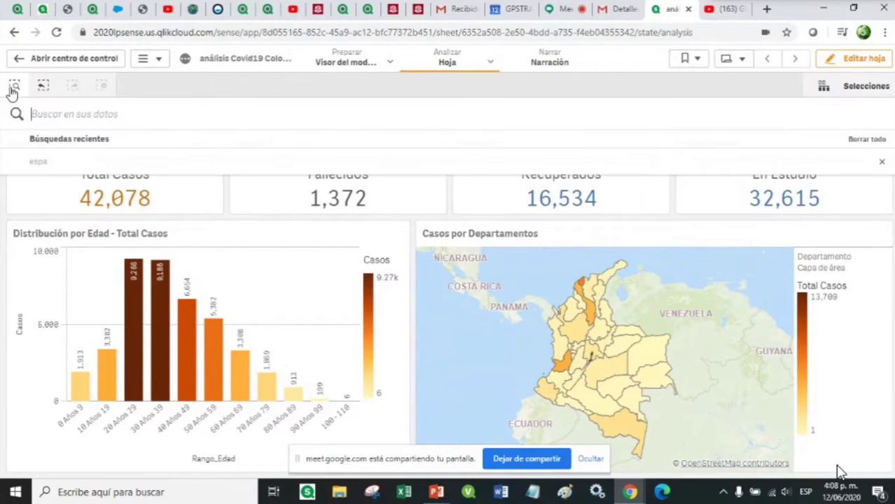
text(impo)
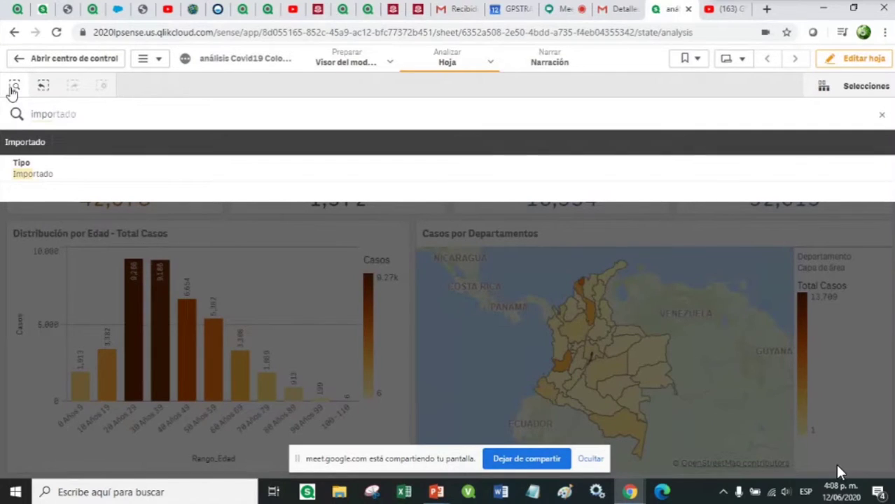
click(40, 177)
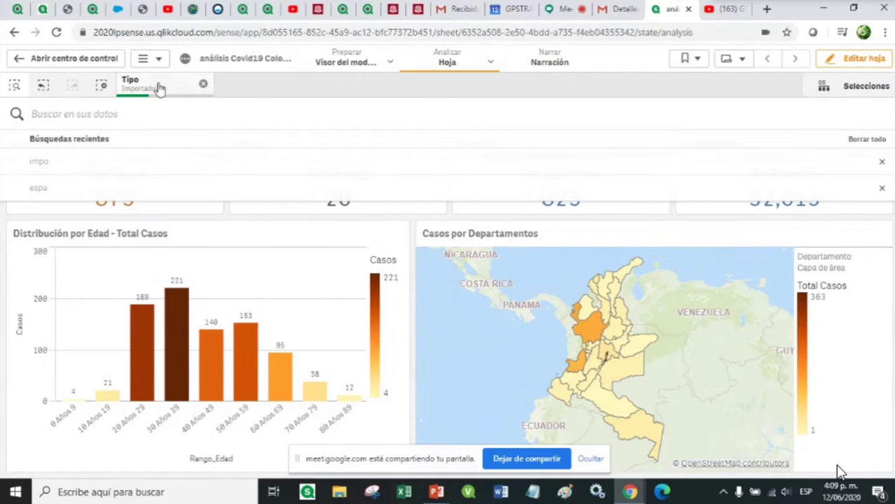
Step: Start a new master measure and choose the field ID de caso for its expression
key(ctrl+e)
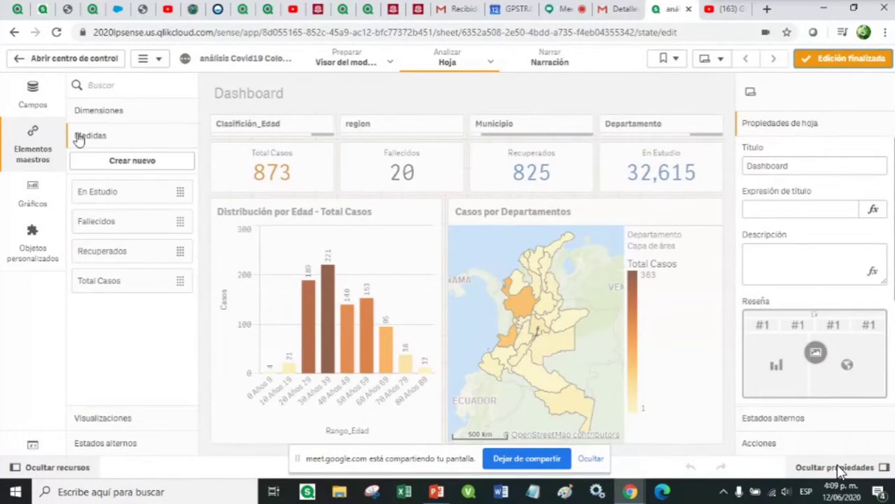
click(126, 167)
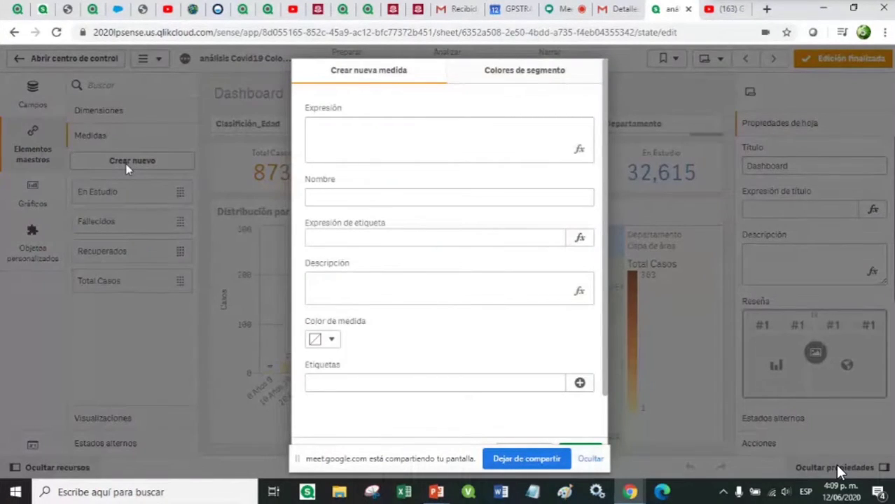
click(393, 131)
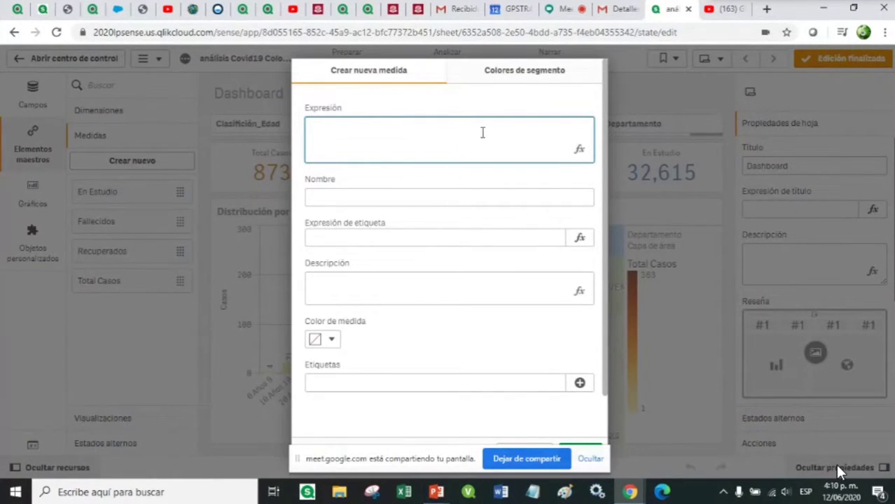
click(578, 153)
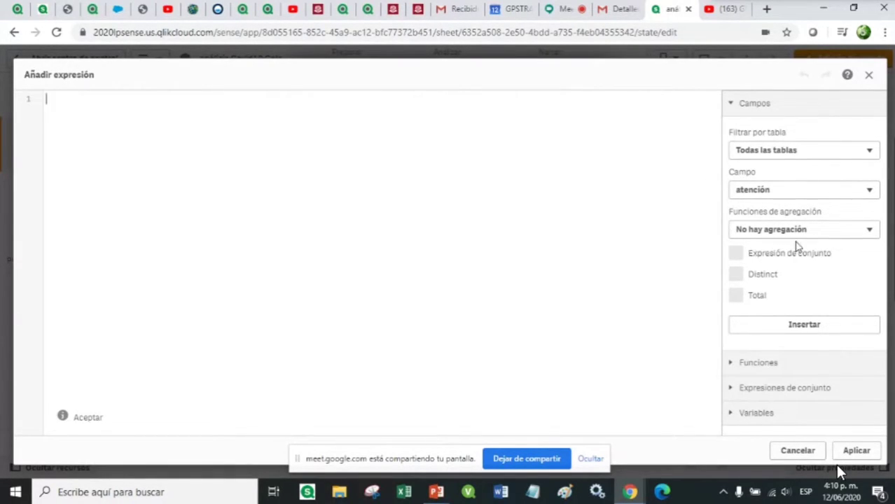
click(766, 198)
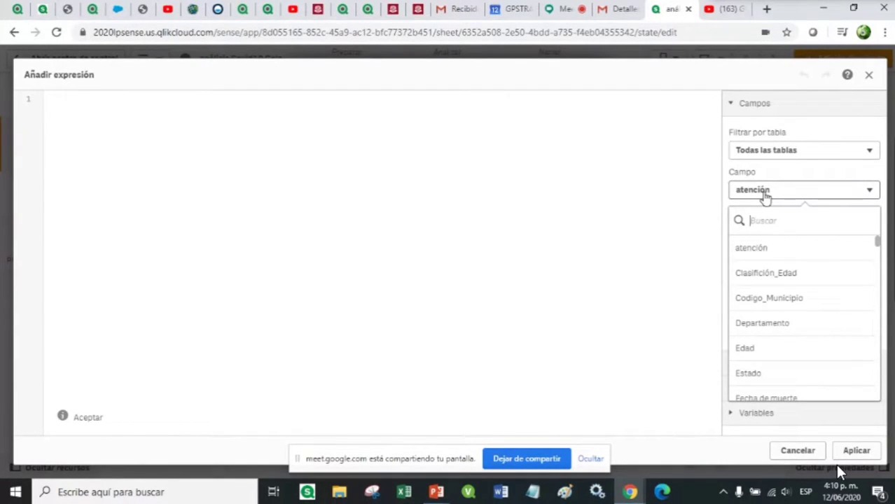
text(ca)
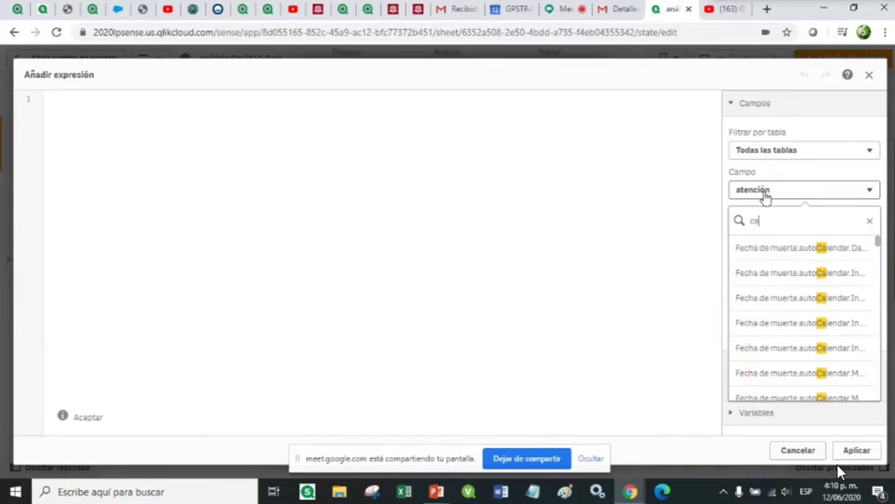
text(so)
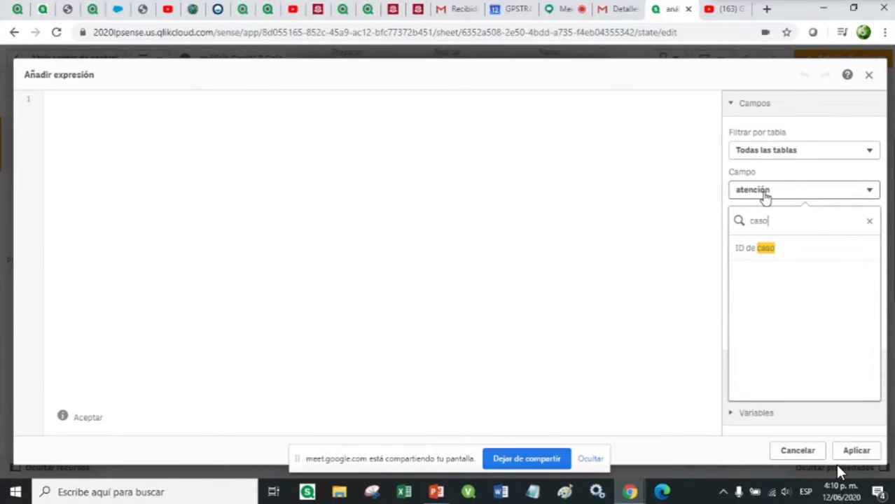
click(763, 252)
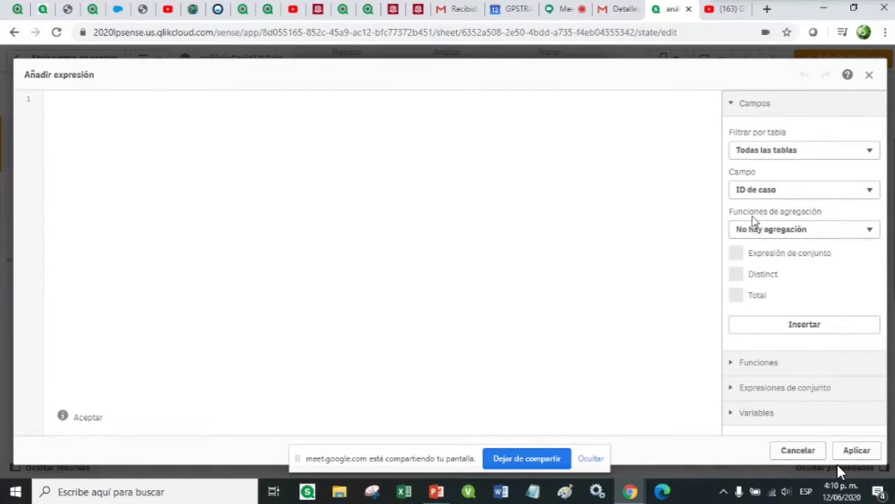
Step: Insert a Count aggregation with the set expression of the current selection and apply it to the measure
click(771, 234)
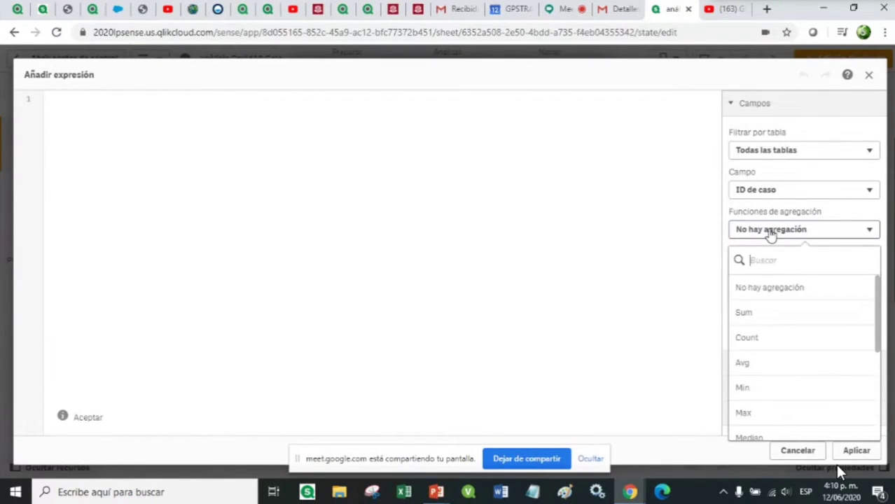
click(775, 342)
click(735, 257)
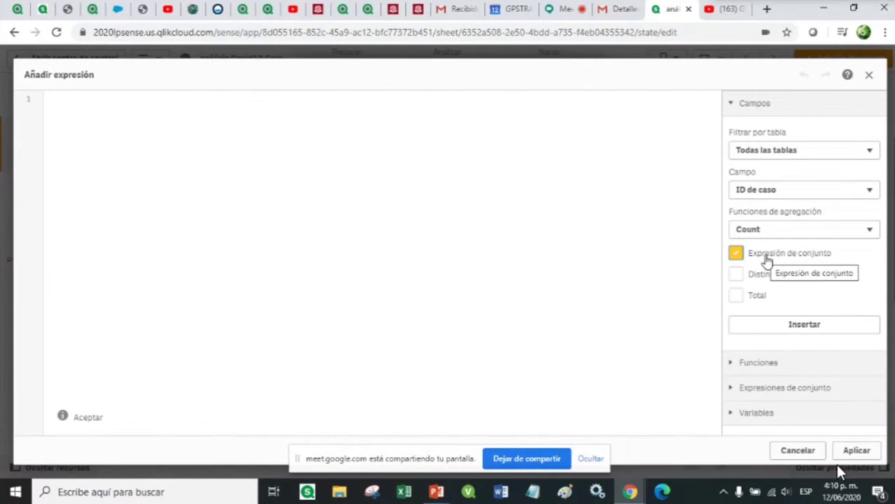
click(801, 327)
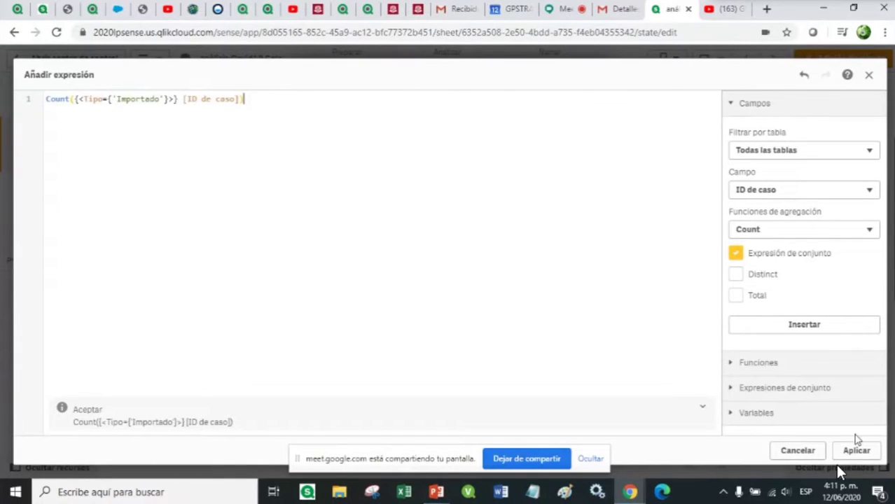
click(856, 450)
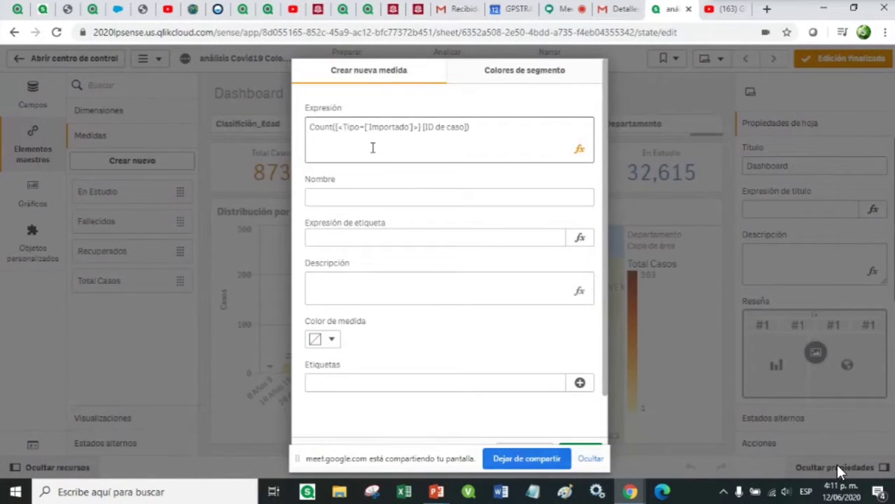
Step: Name the measure Importados and give it the description "Casos Importados"
click(329, 197)
click(329, 198)
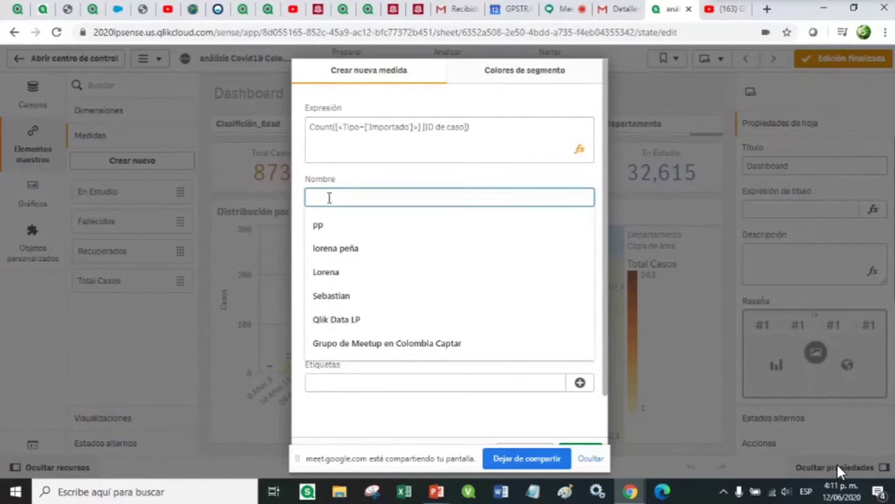
text(Im)
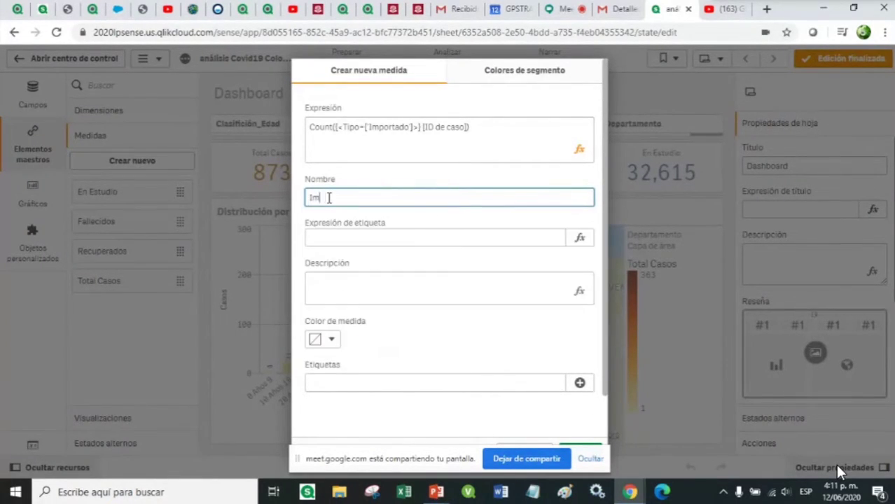
text(portados)
click(375, 290)
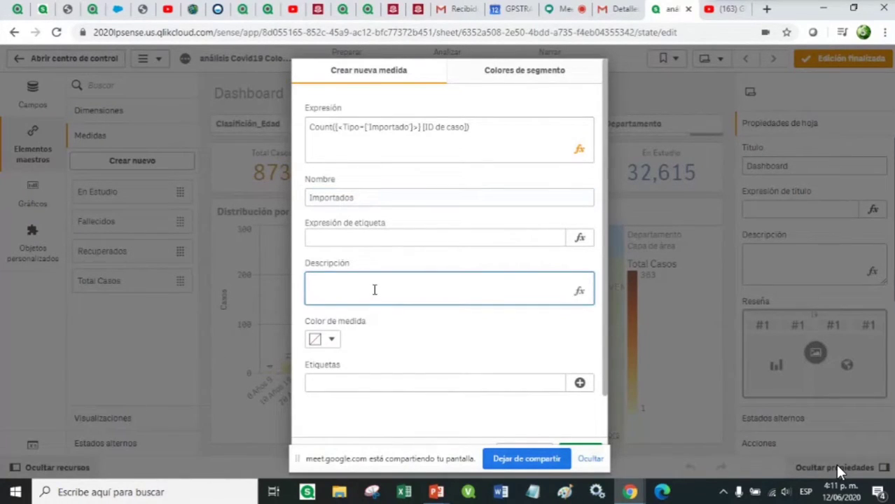
text(Casos Importados)
Step: Add the tag Importados to the measure and create it, leaving its colour unset
click(333, 342)
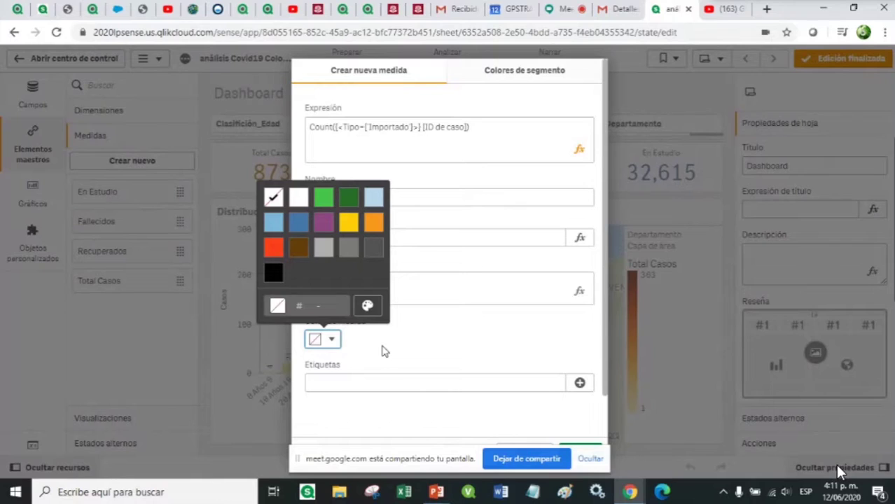
click(383, 350)
click(338, 384)
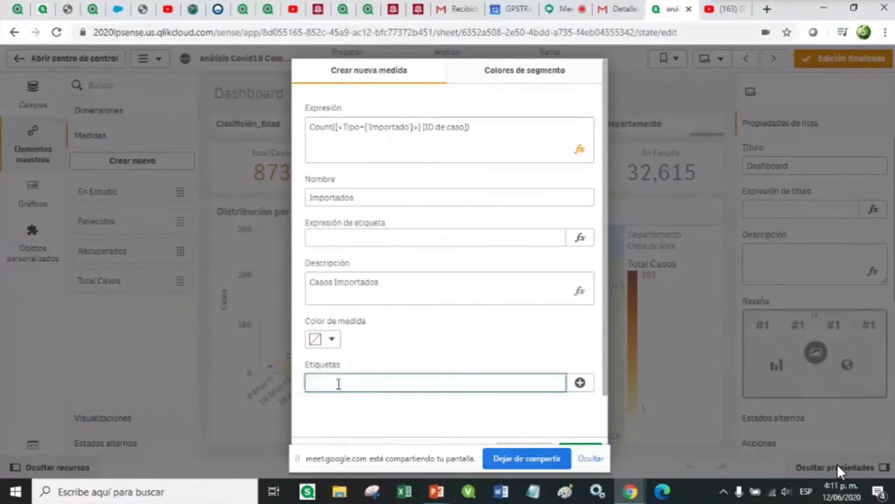
text(Importados)
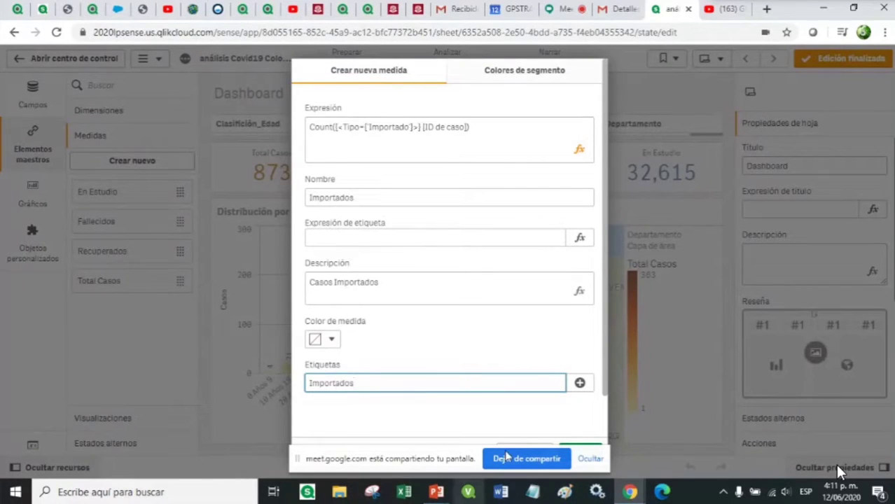
key(Return)
scroll(605, 233, down, 1)
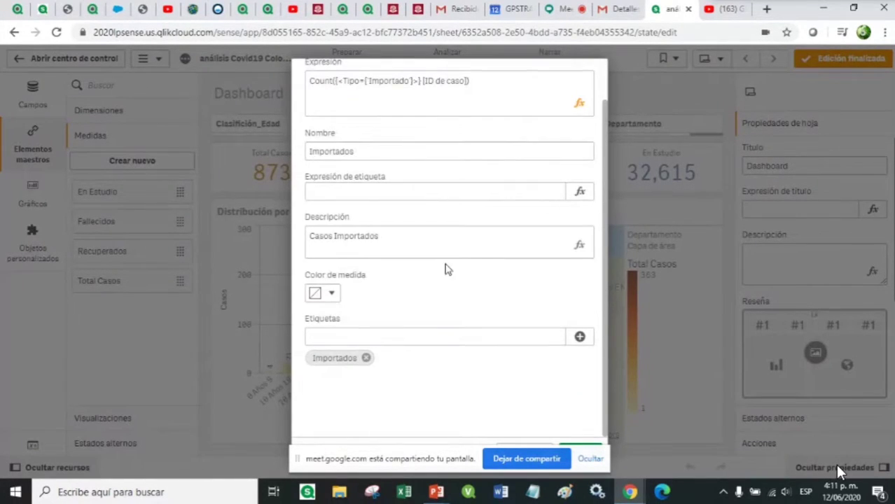
click(592, 459)
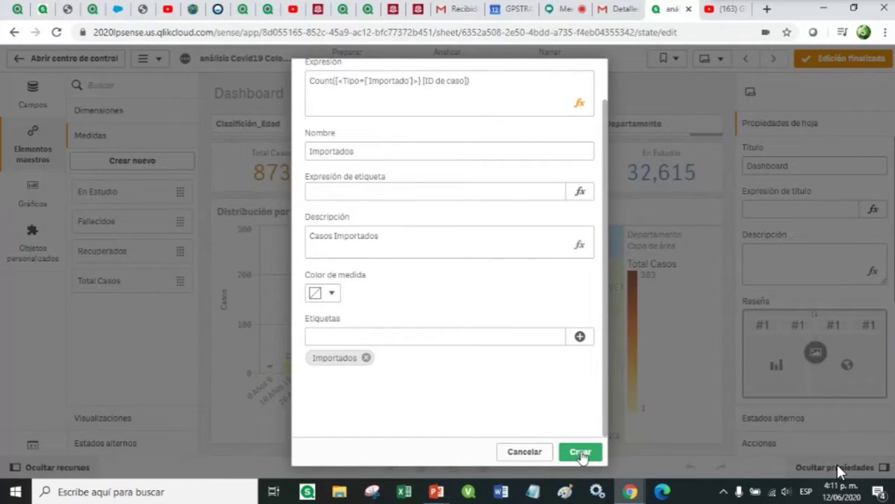
click(581, 452)
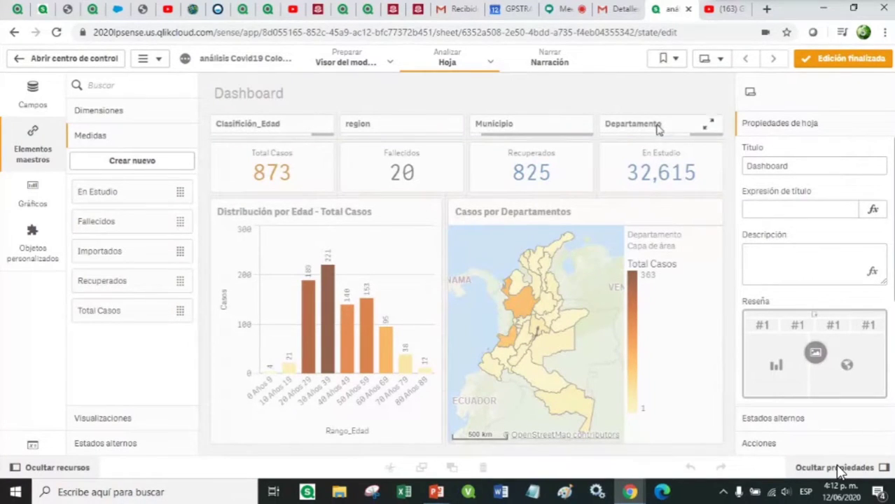
Step: Finish editing the sheet and switch the Tipo filter from Importado to Relacionado
click(826, 60)
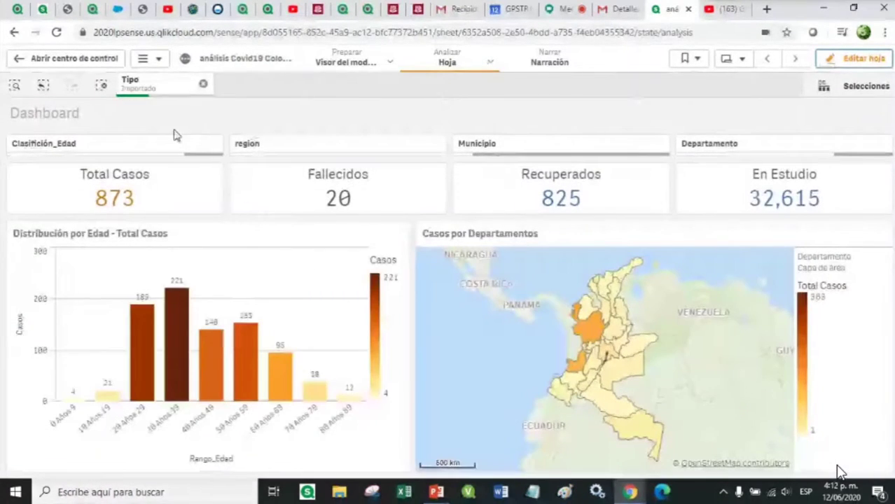
click(154, 90)
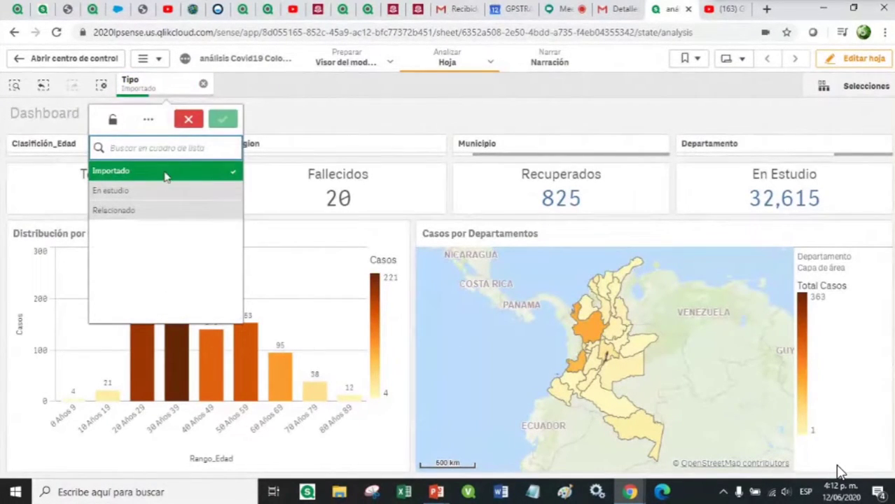
click(120, 210)
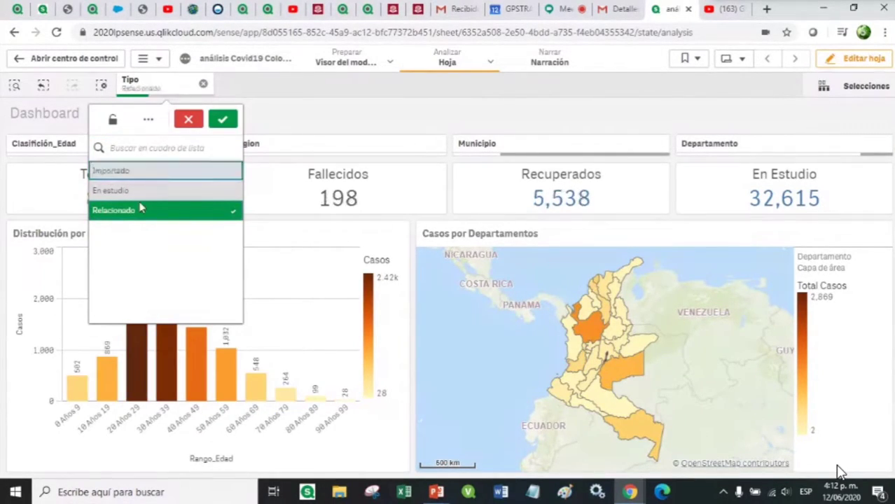
click(224, 122)
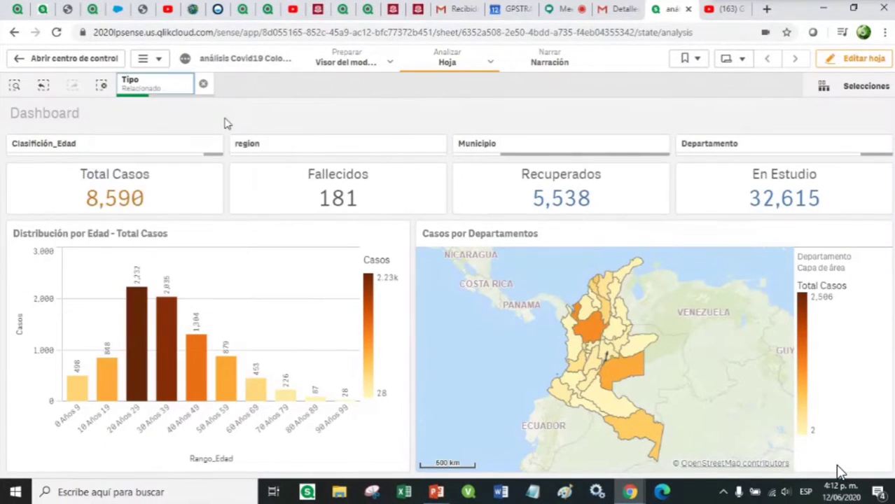
Step: Start another master measure and apply the expression Count({<Tipo={'Relacionado'}>} [ID de caso]) generated from the current selection
click(839, 61)
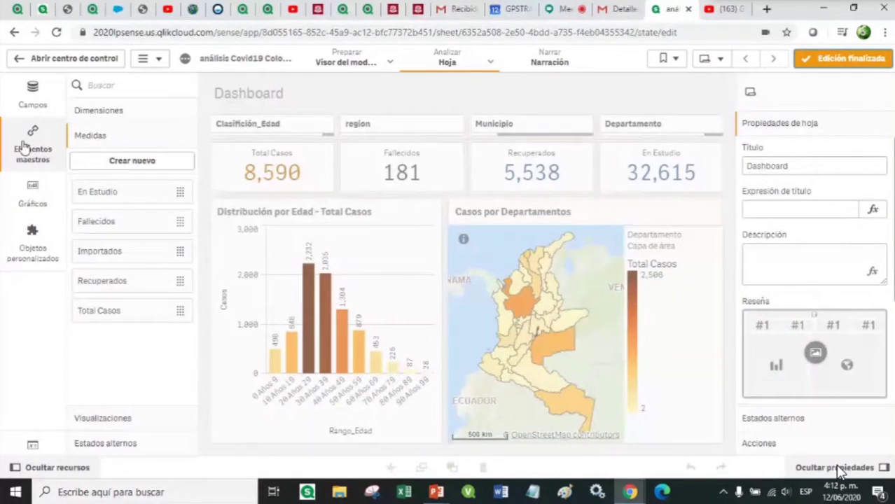
click(134, 161)
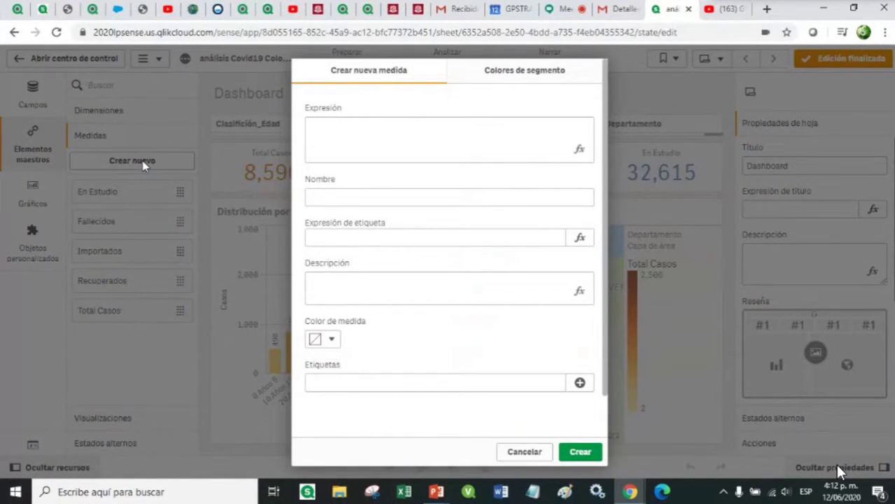
click(580, 152)
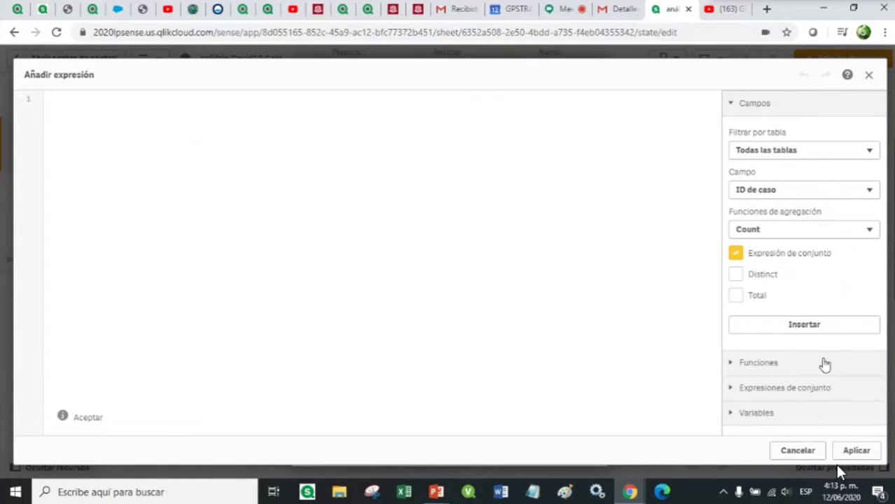
click(823, 328)
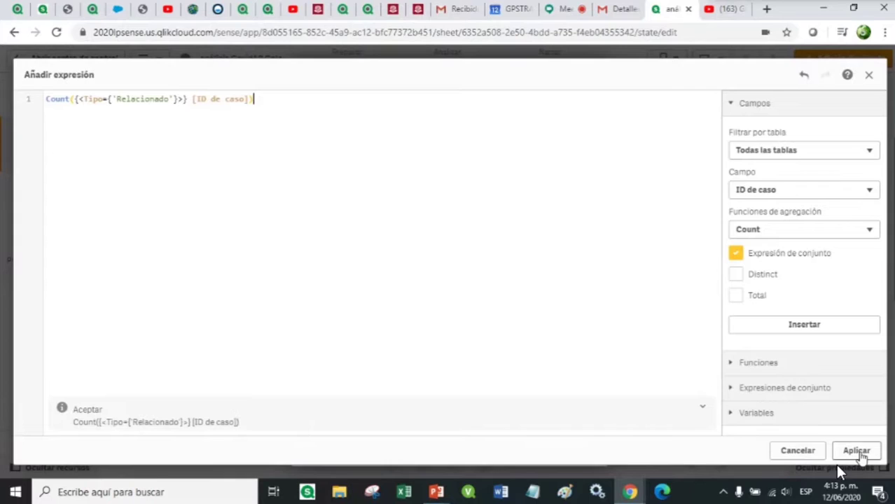
click(858, 451)
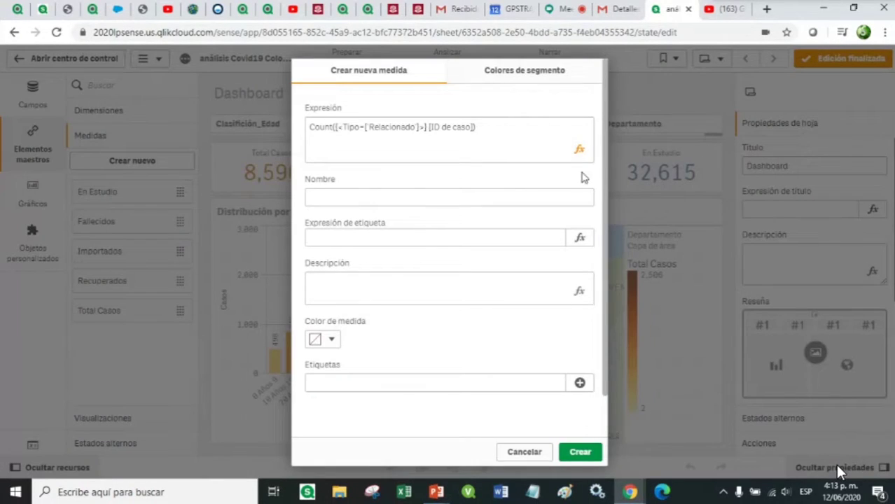
Step: Name the new measure Relacionados, add the tag Relacionados and create it
click(361, 199)
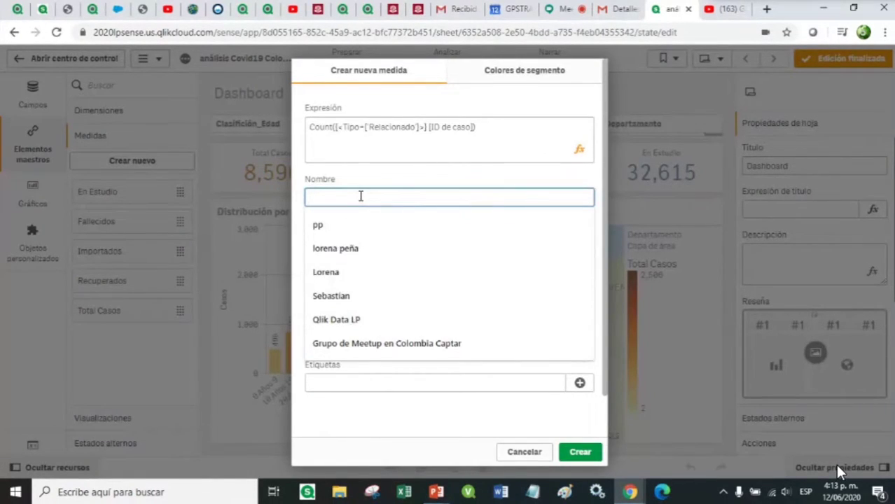
text(Relacionados)
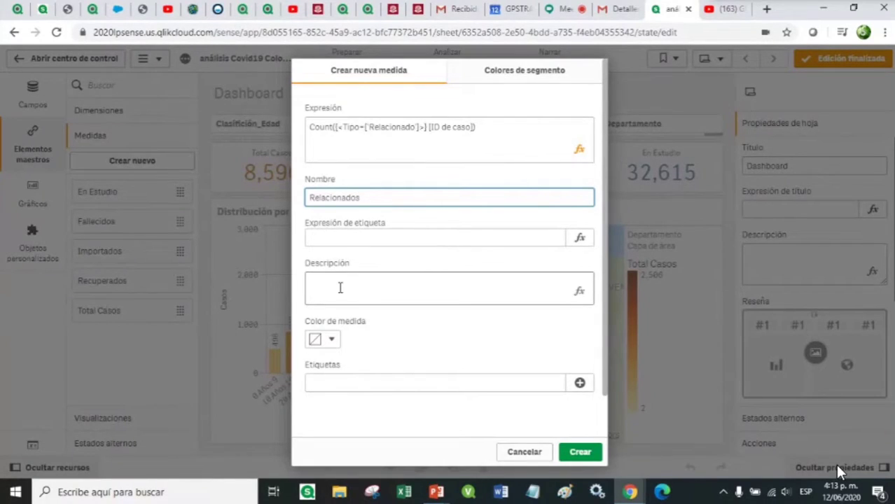
click(350, 383)
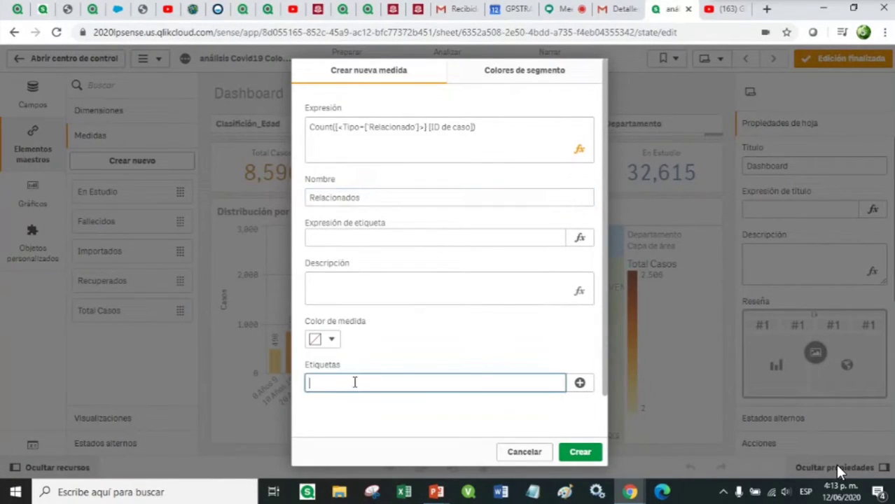
text(Relacionados)
click(582, 454)
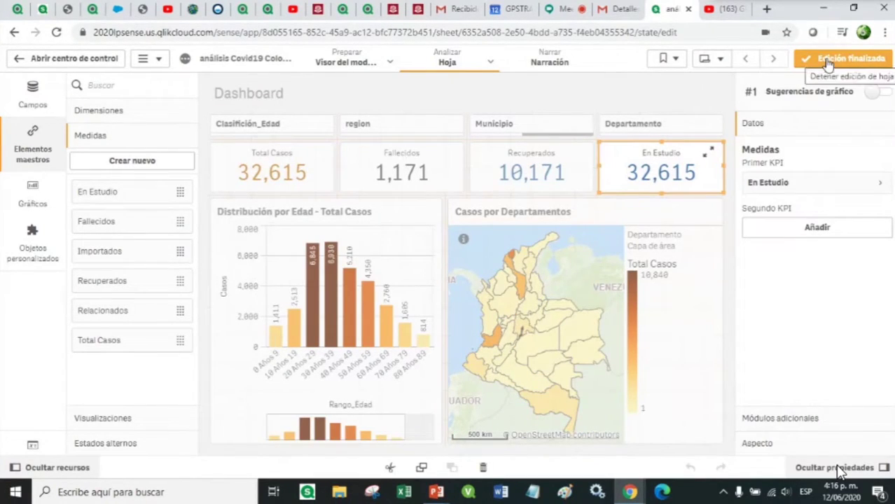
Step: Finish editing the sheet and replace the Tipo selection with the value F of Sexo, found by searching the data for F
click(826, 63)
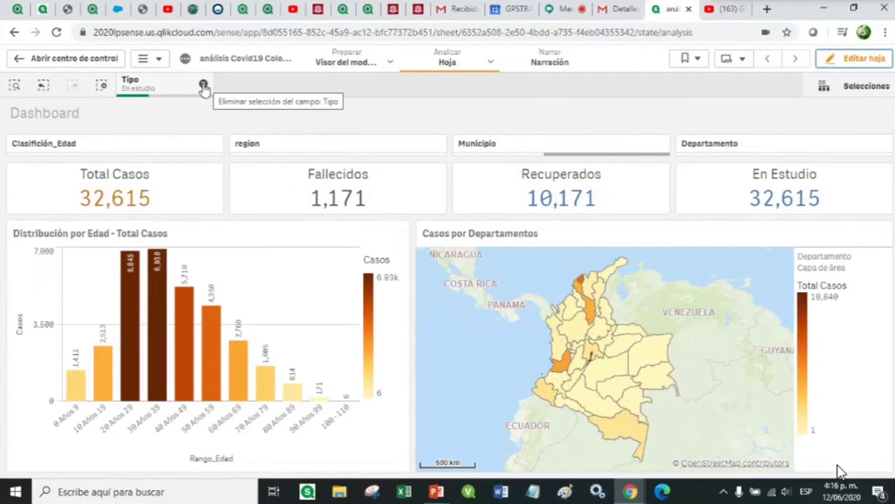
click(203, 85)
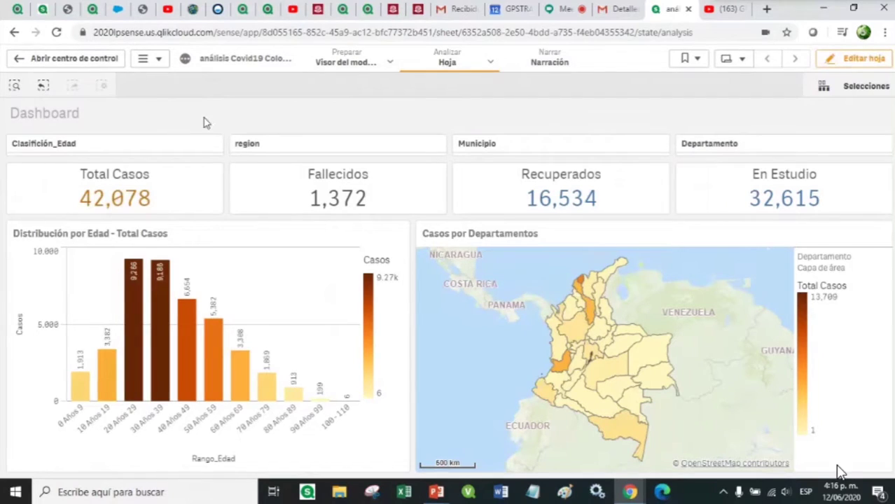
click(16, 89)
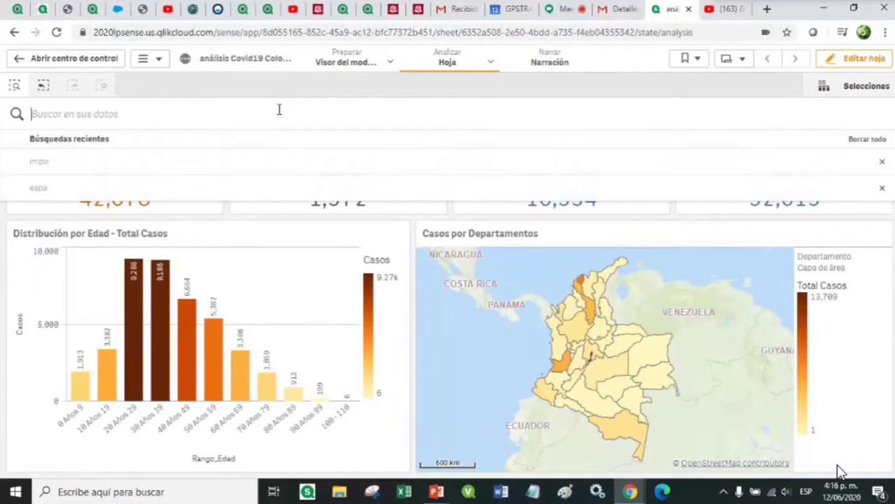
text(f)
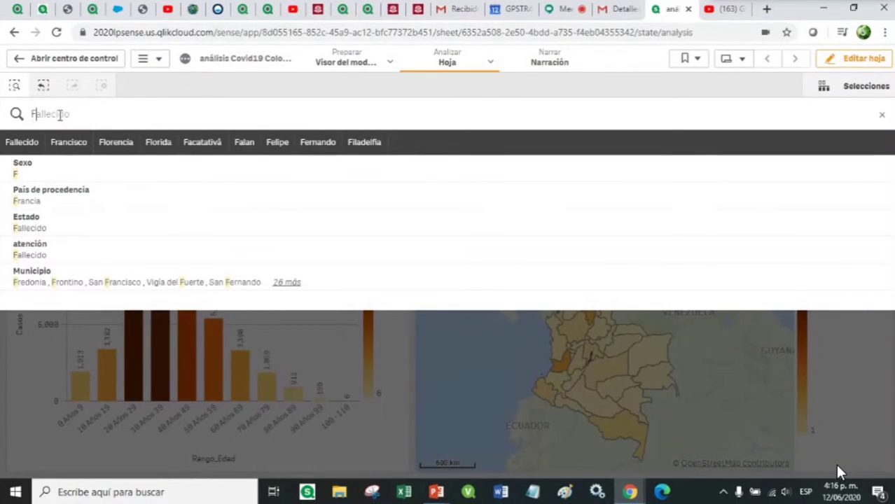
click(23, 181)
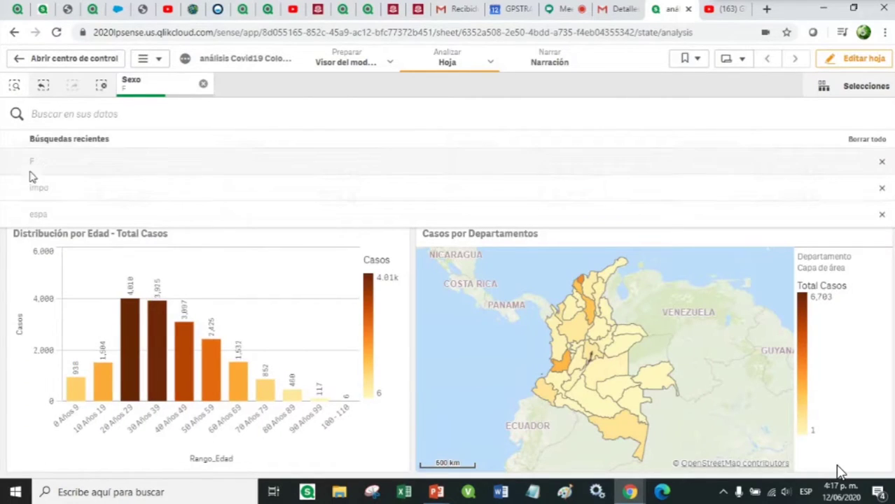
click(19, 96)
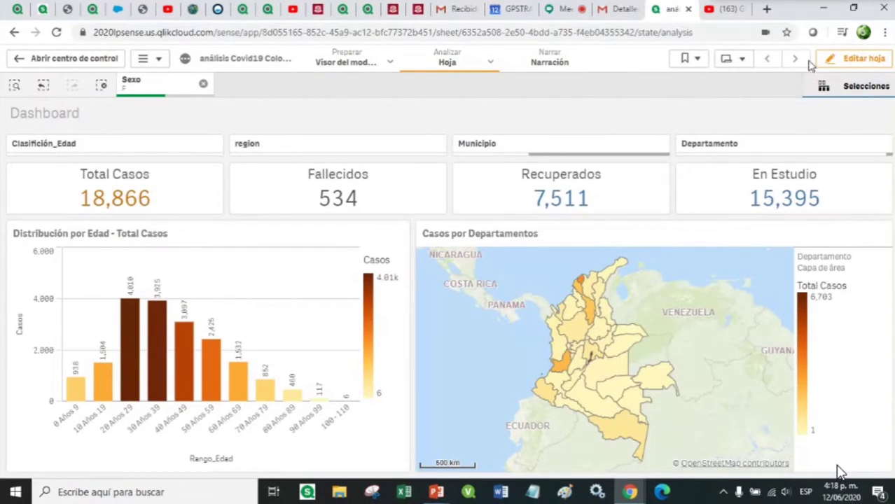
Step: Start a new master measure in sheet editing and insert the expression Count({<Sexo={'F'}>} [ID de caso]) generated from the current selection
click(846, 61)
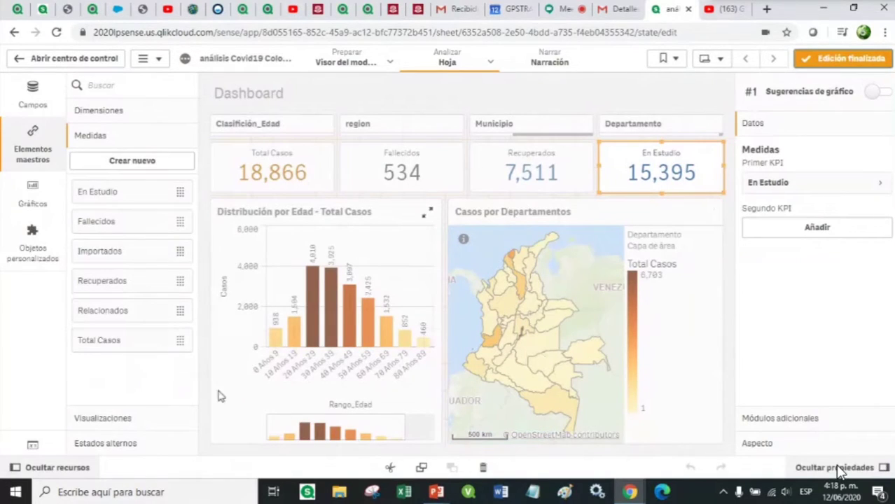
click(133, 162)
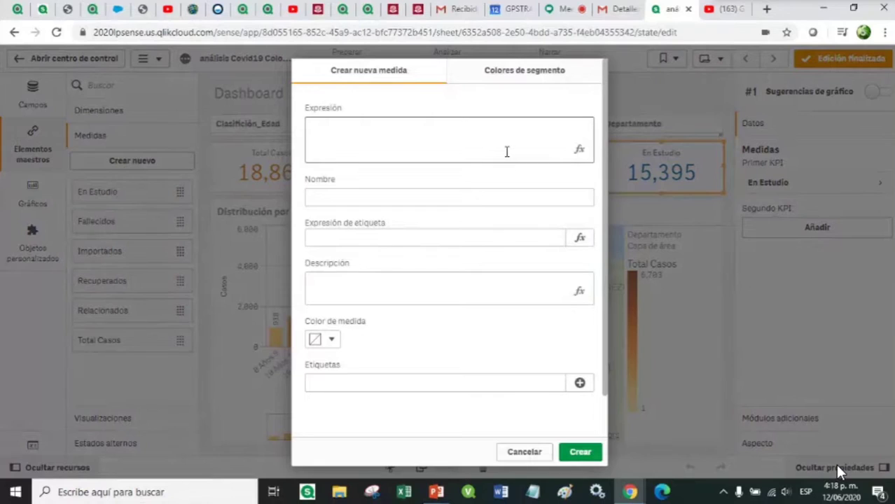
click(580, 153)
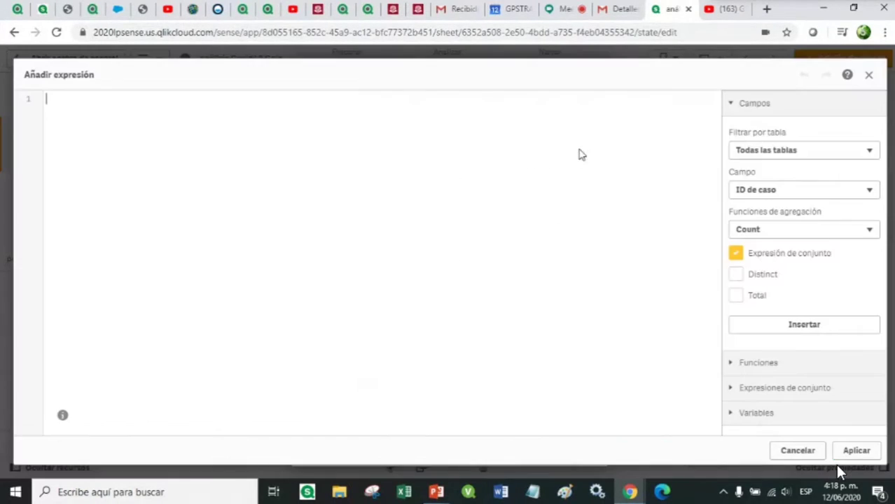
click(803, 332)
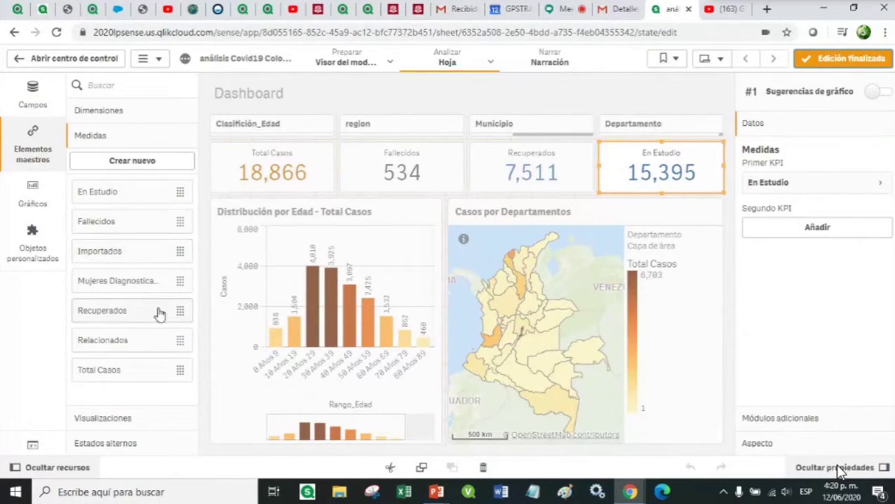
Step: Duplicate the Mujeres Diagnosticadas master measure and open the copy for editing
click(135, 286)
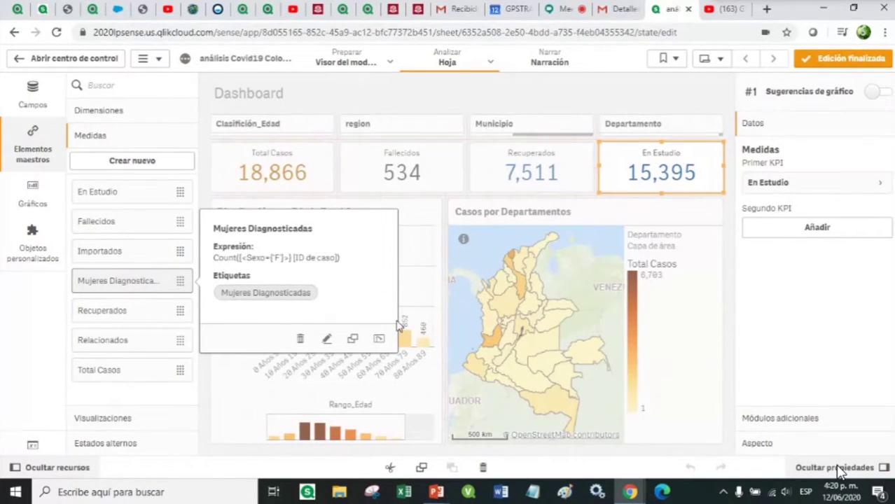
click(353, 341)
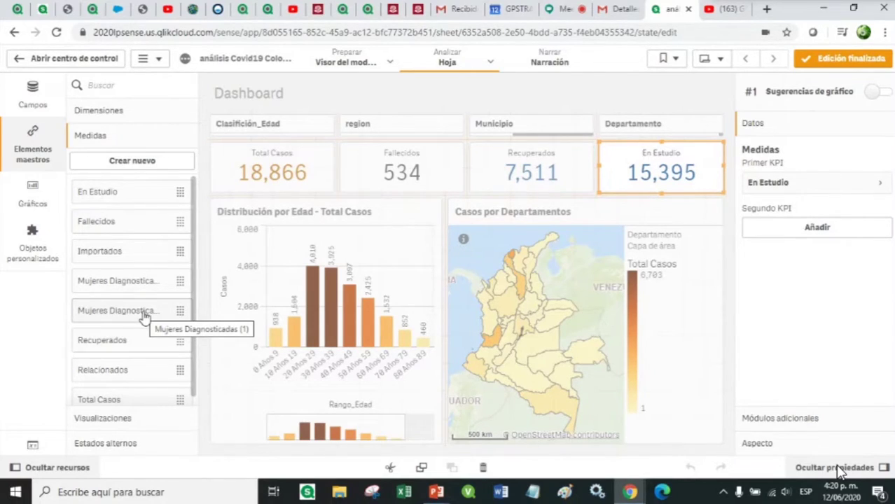
click(143, 317)
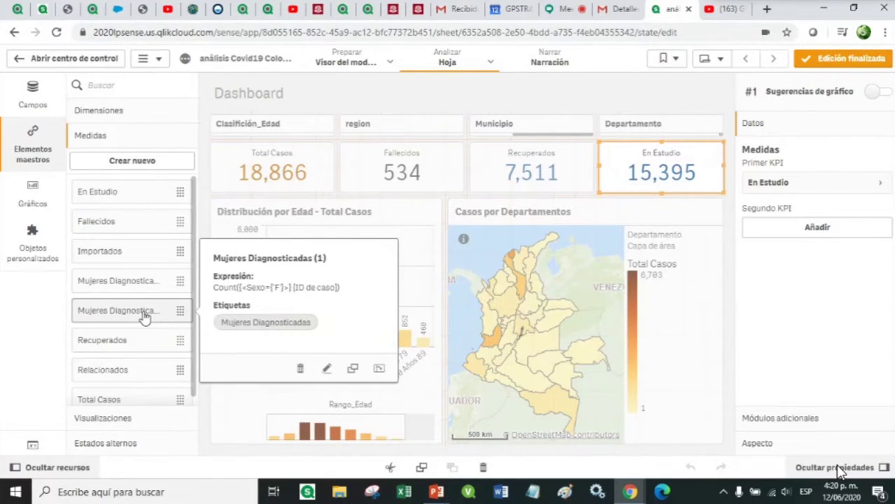
click(327, 370)
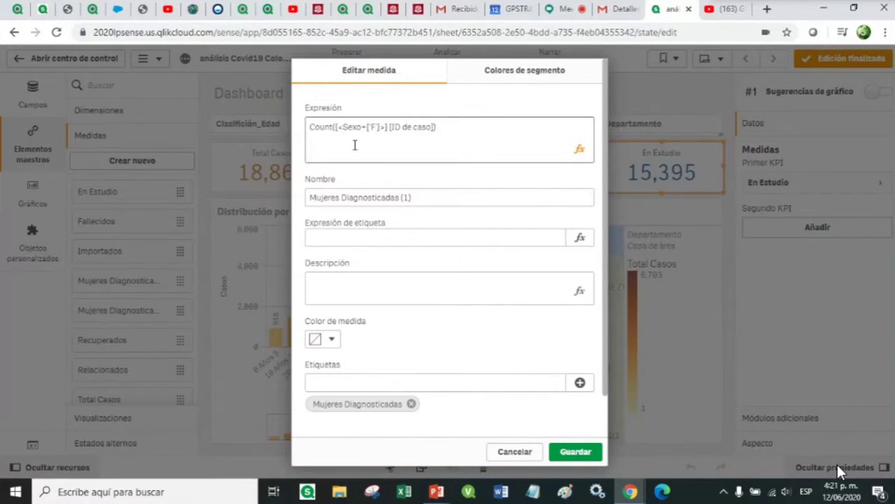
Step: Change the copied measure's expression to Count({<Sexo={'M'}>} [ID de caso]) and apply it
click(581, 150)
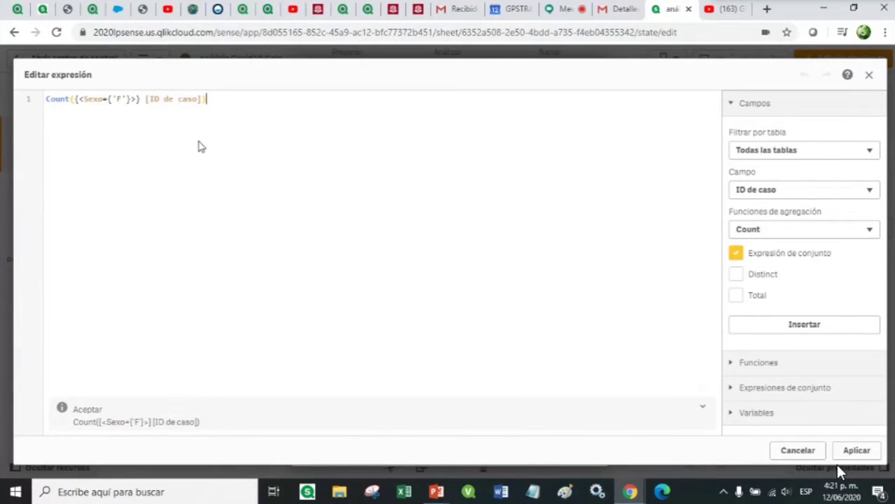
click(122, 99)
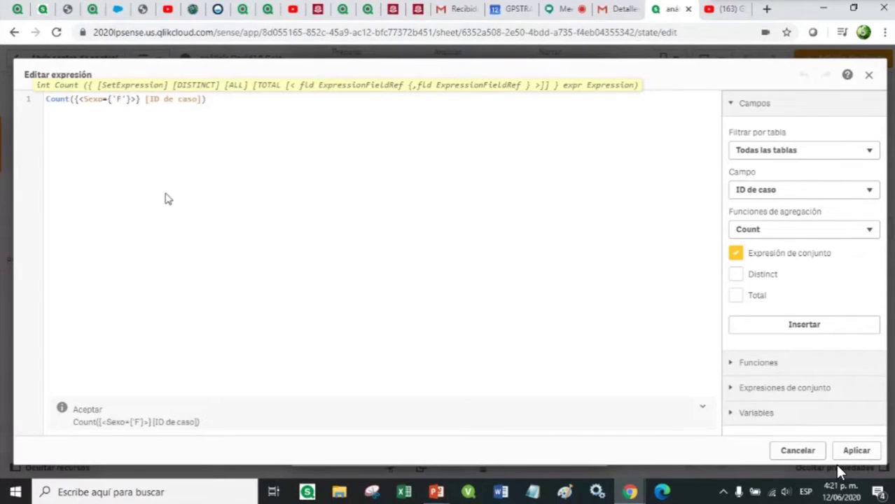
key(BackSpace)
text(M)
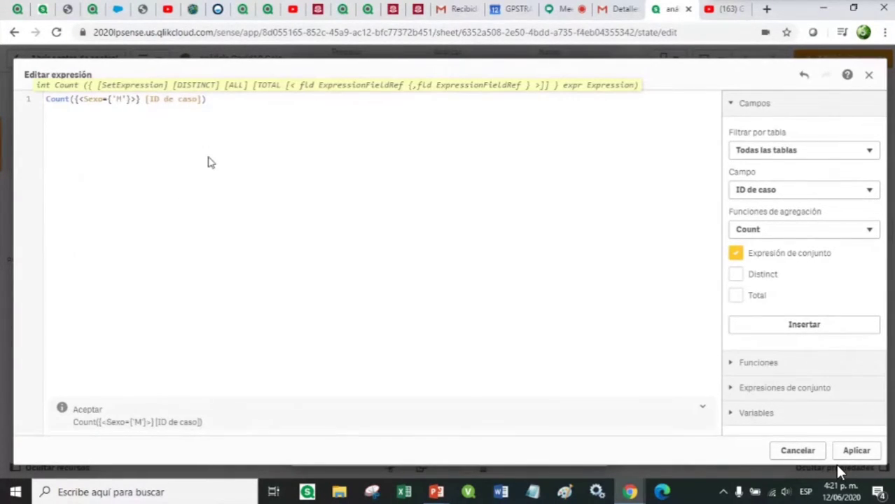
click(255, 115)
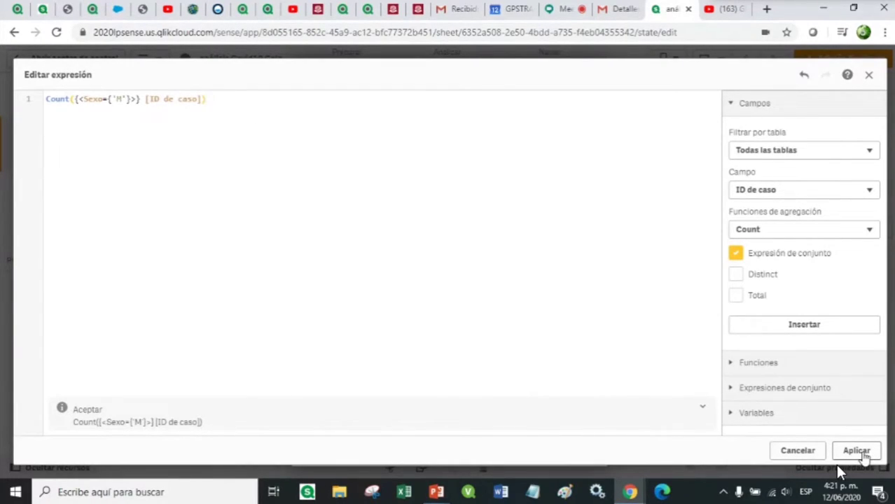
click(857, 450)
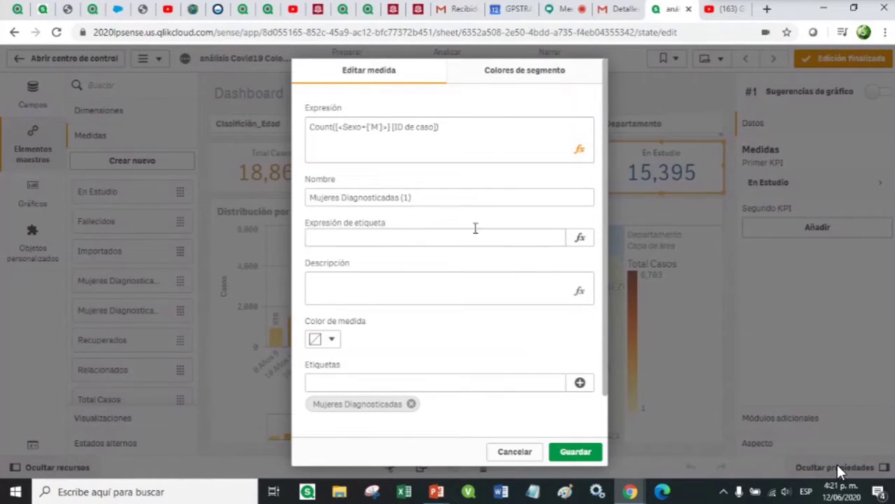
Step: Rename the copied measure as Hombres Diagnosticados, replace its tag with Hombres Diagnosticados and save it
drag(392, 198, 299, 201)
text(Hombres Dia)
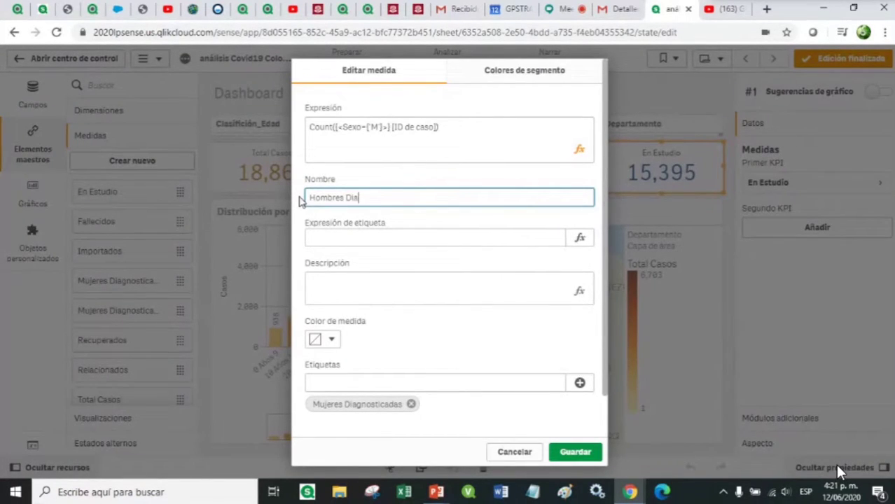
text(gnosticadas)
click(412, 406)
click(348, 384)
text(Hombres Diagnos)
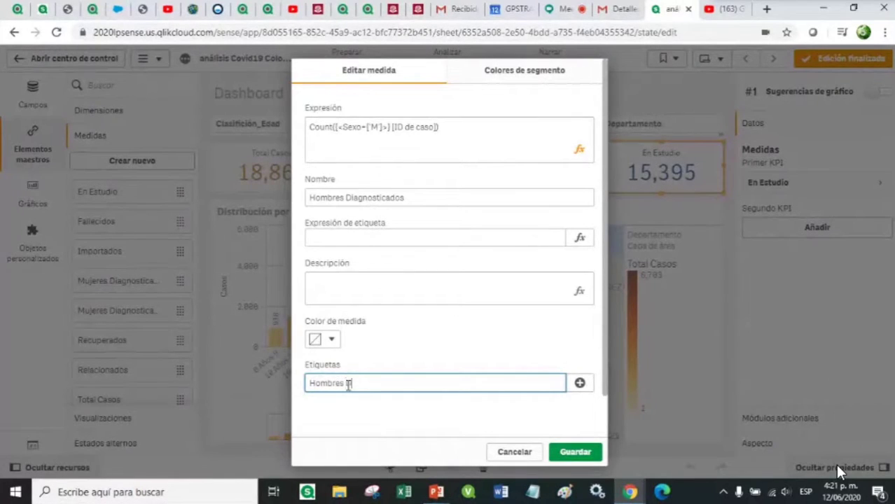
text(ticados)
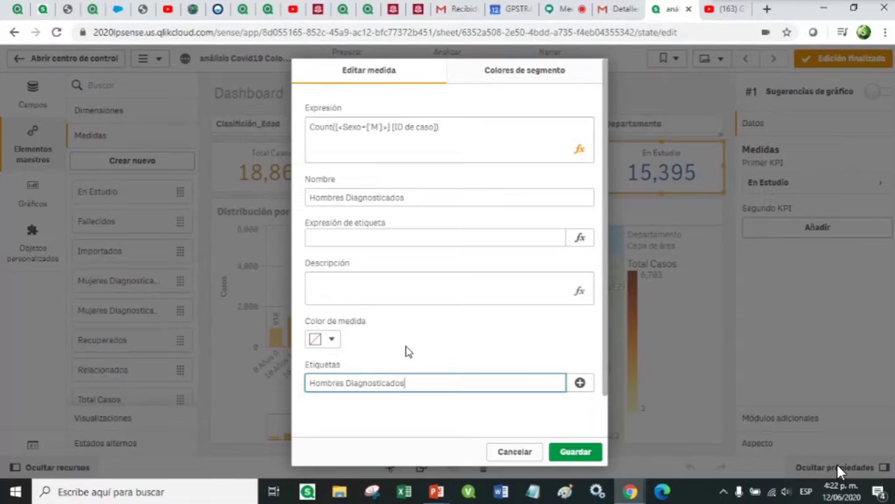
click(578, 454)
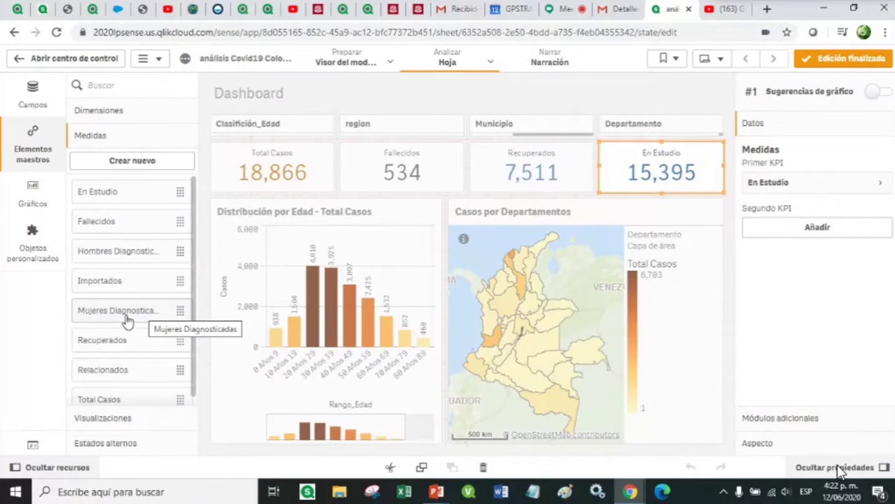
Step: Make another duplicate of the Mujeres Diagnosticadas measure and open Mujeres Diagnosticadas (1) for editing
click(126, 320)
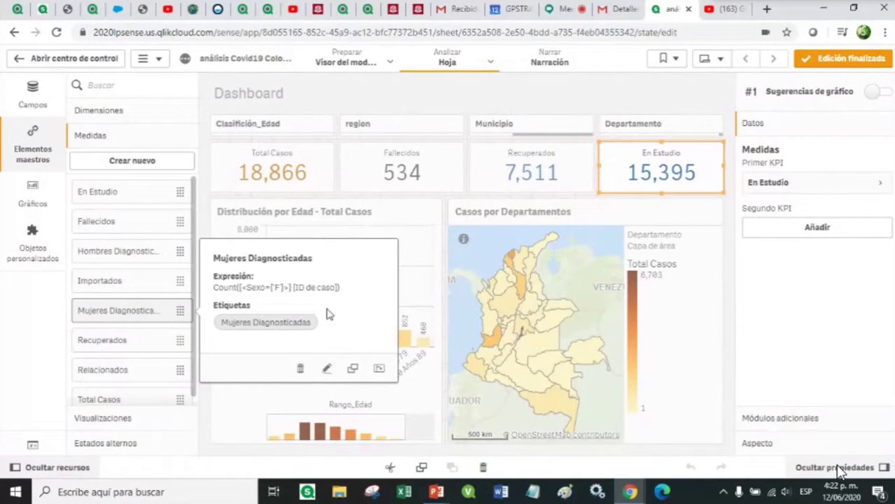
click(354, 370)
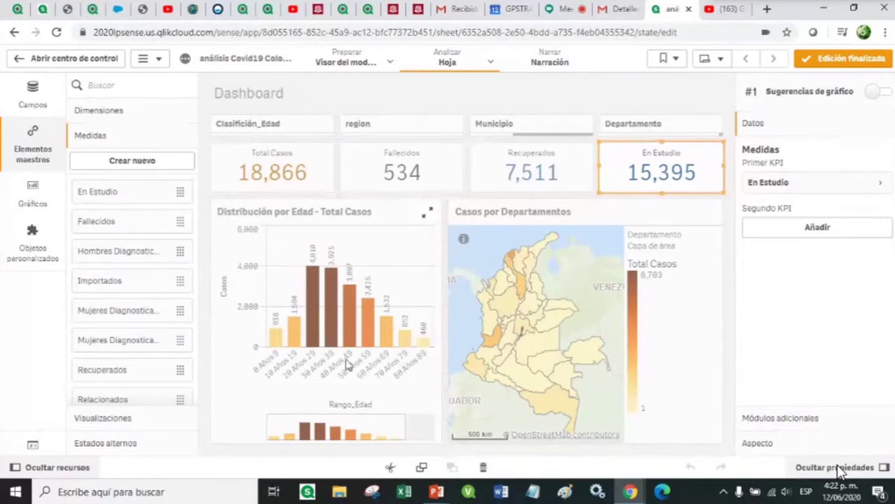
click(153, 346)
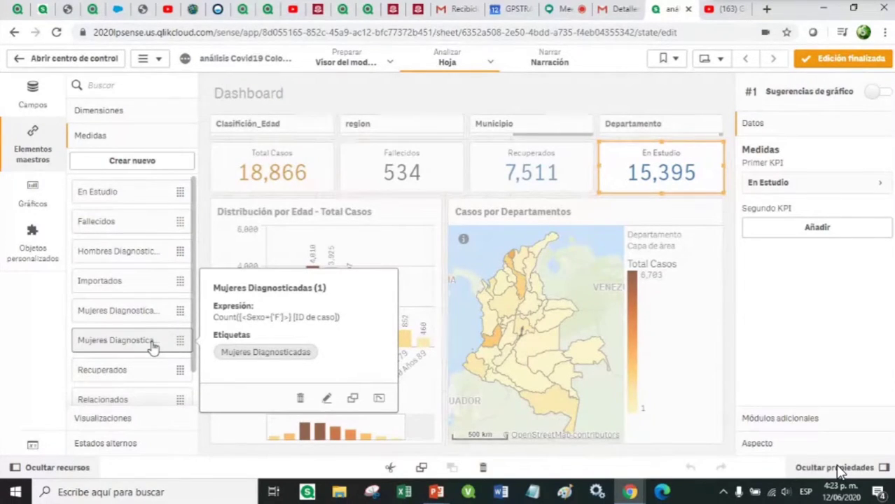
click(327, 400)
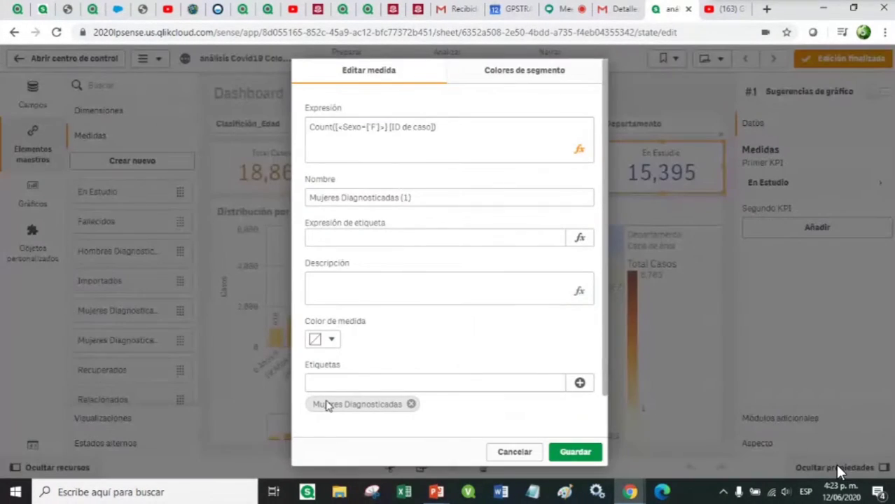
Step: Change the copied women measure's expression to Count({<Sexo={'F'}>} [ID de caso])/Count(total [ID de caso]) and apply it
click(580, 153)
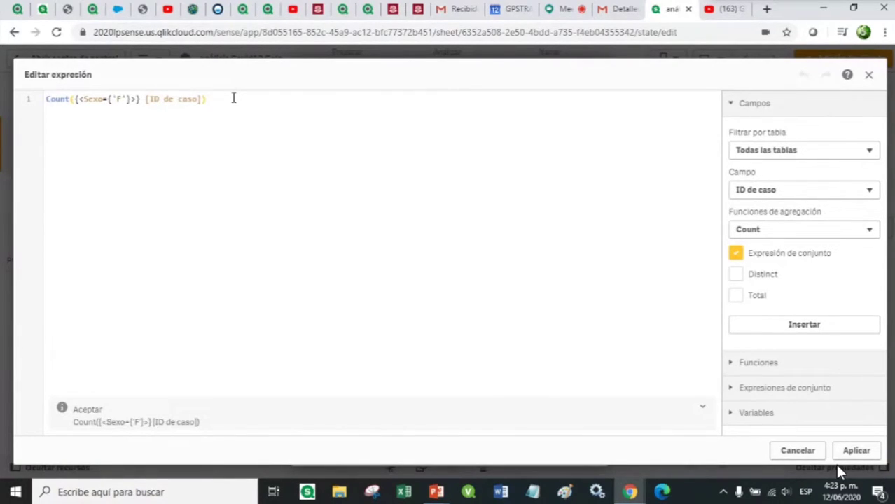
text(/)
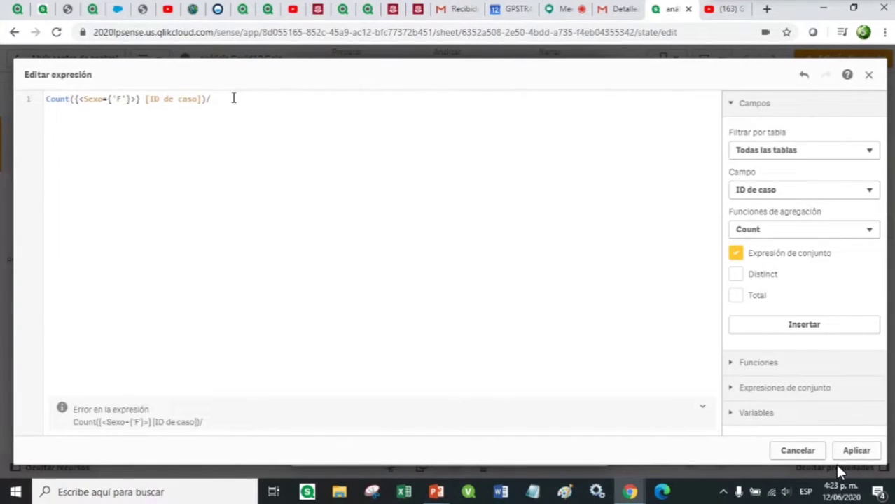
text(Count)
text(()
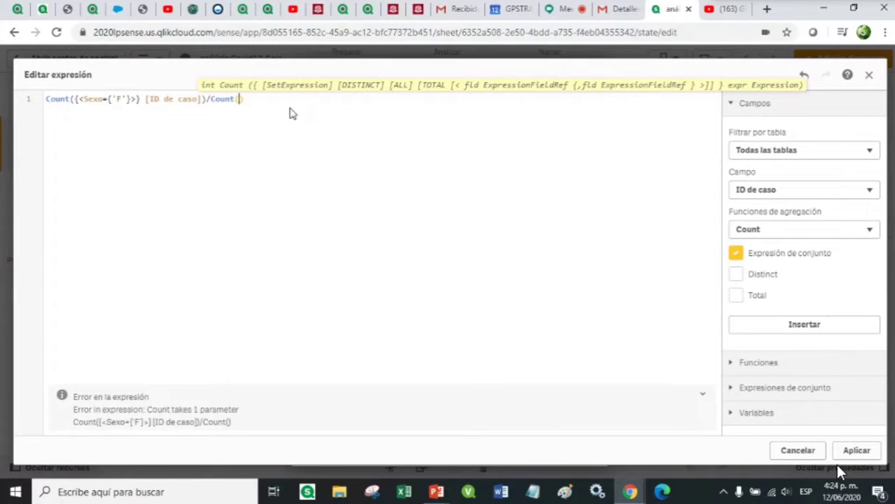
text(total)
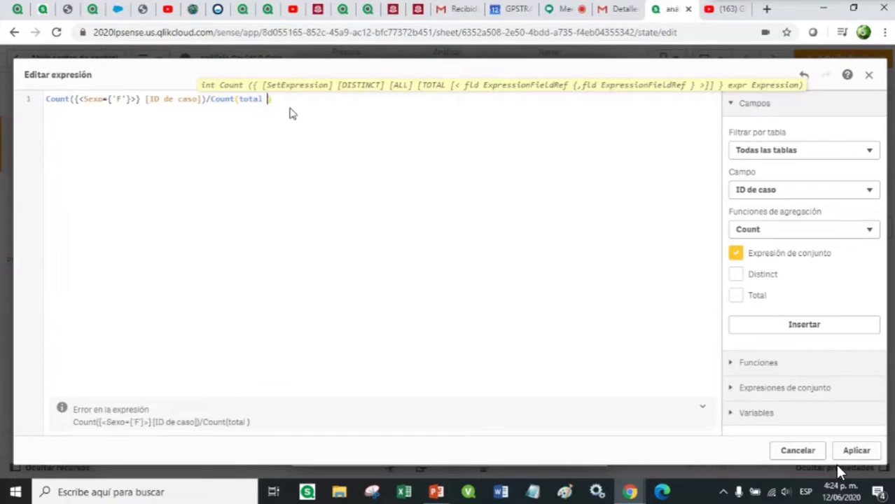
text( id)
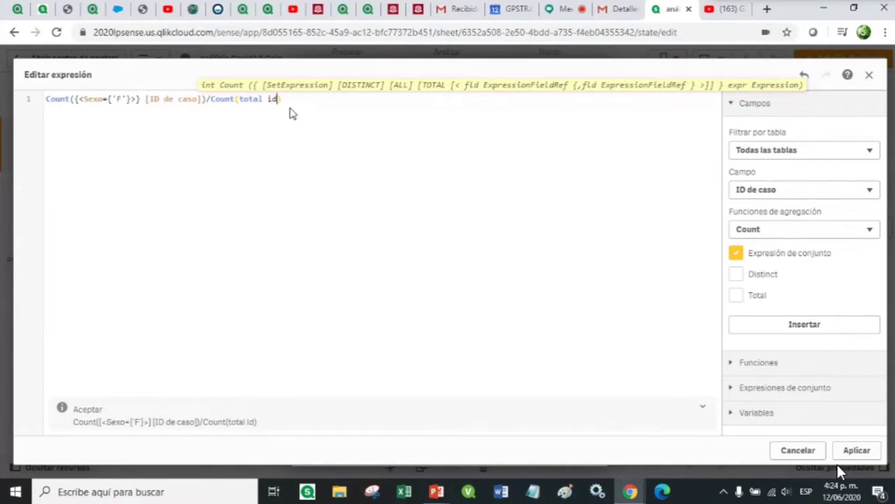
key(Return)
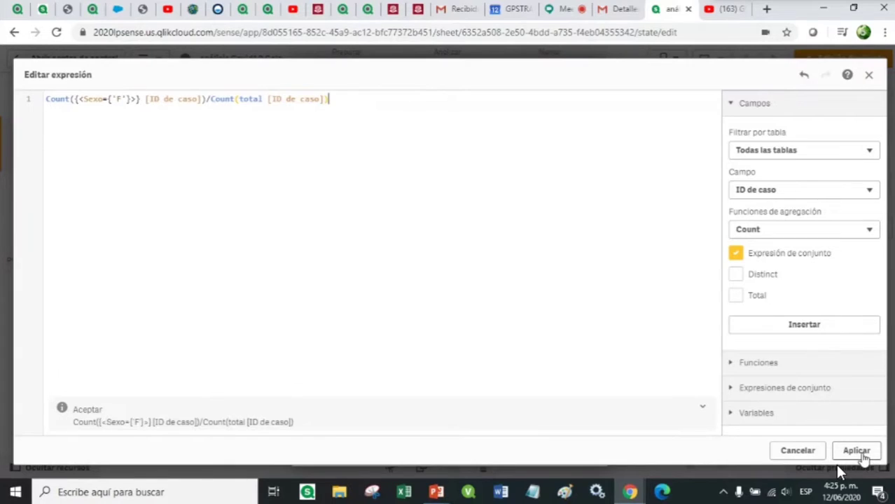
click(857, 451)
Step: Rename the measure as Mujeres %, replace its tag with Mujeres % and save it
drag(430, 198, 270, 219)
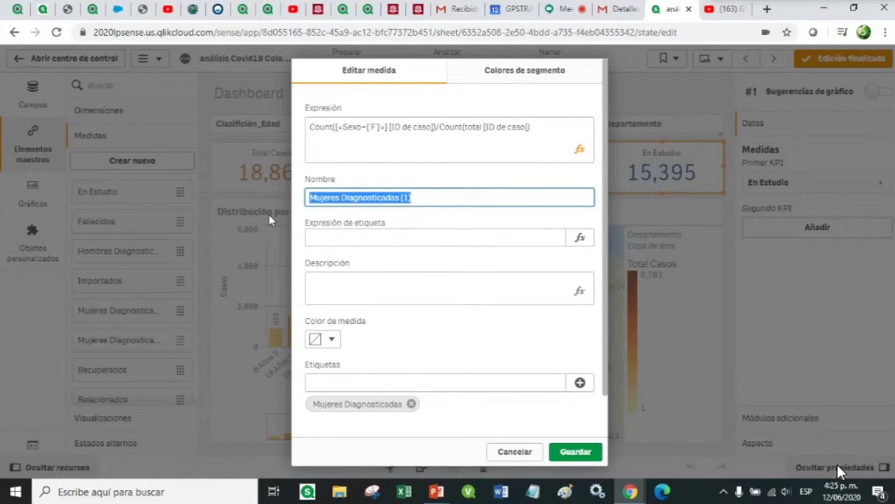
text(Mujeres %)
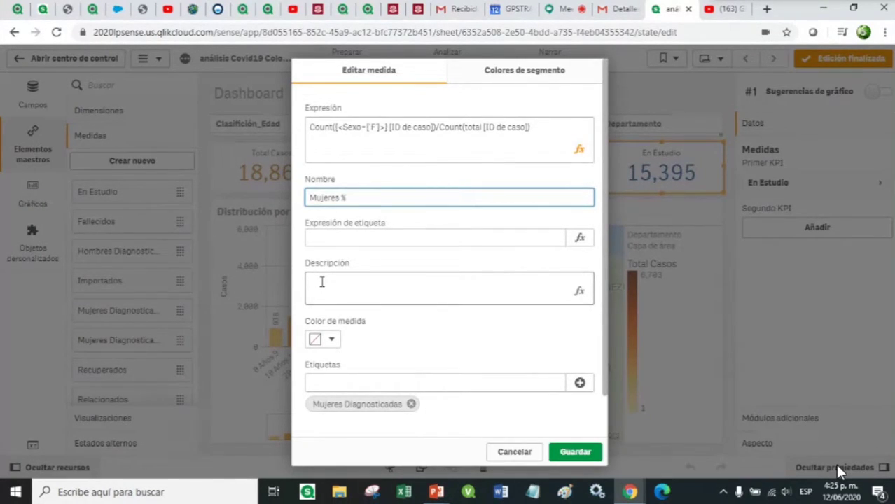
click(412, 405)
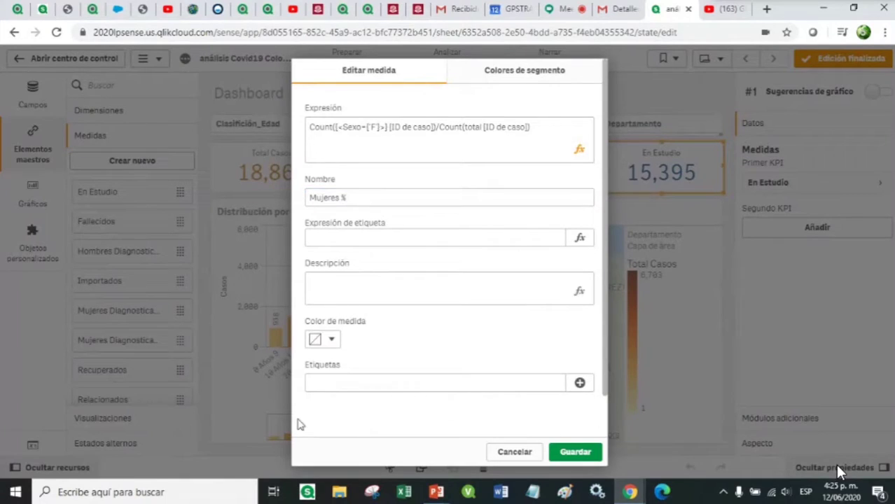
click(331, 382)
text(Mujeres %)
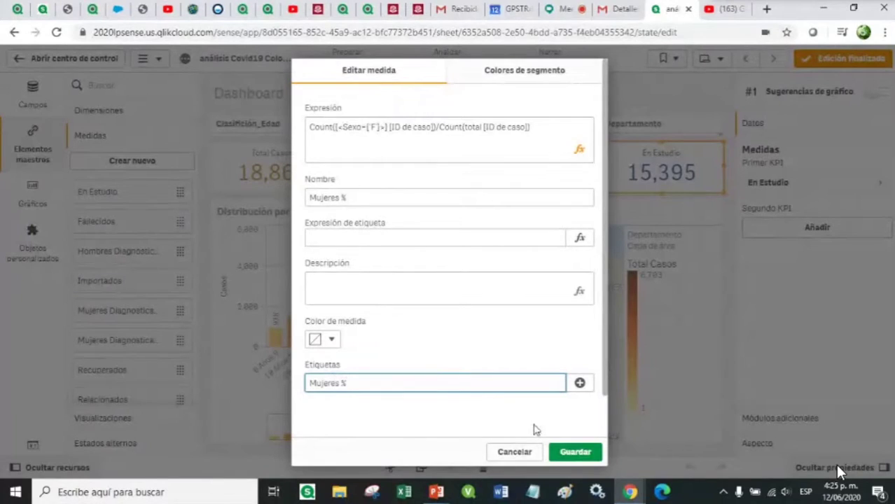
click(567, 455)
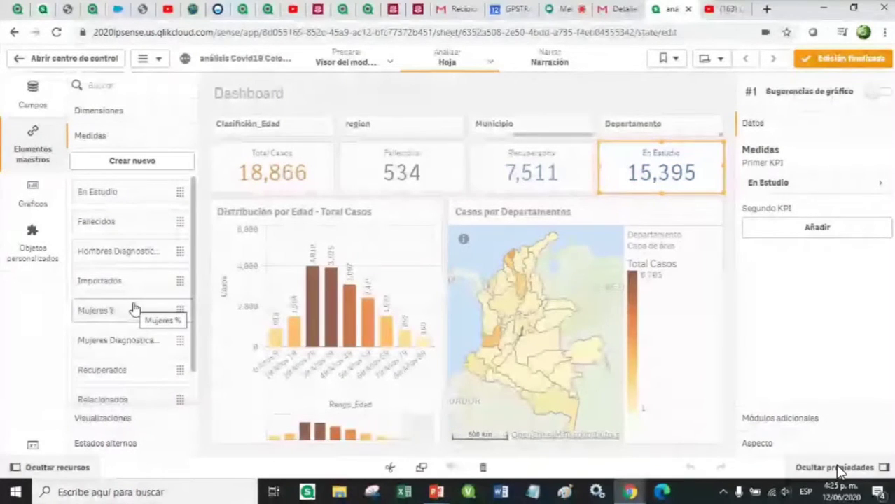
Step: Duplicate the Hombres Diagnosticados master measure and open the copy for editing
right_click(135, 259)
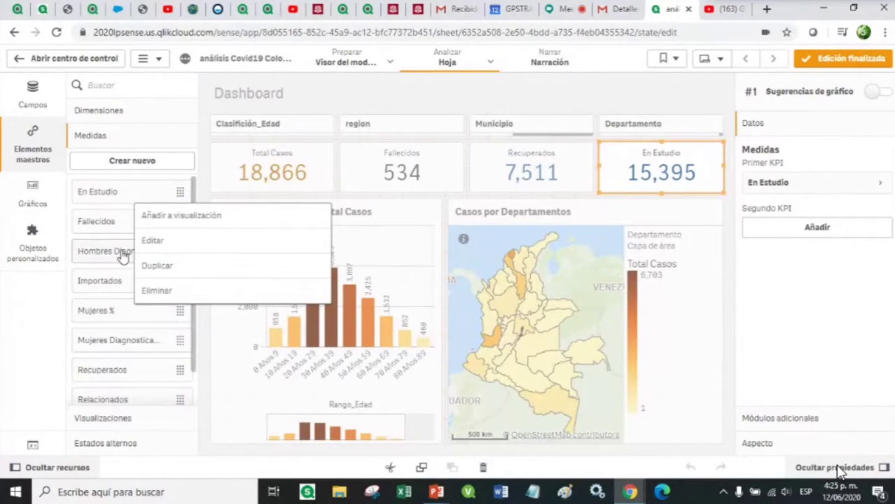
click(122, 258)
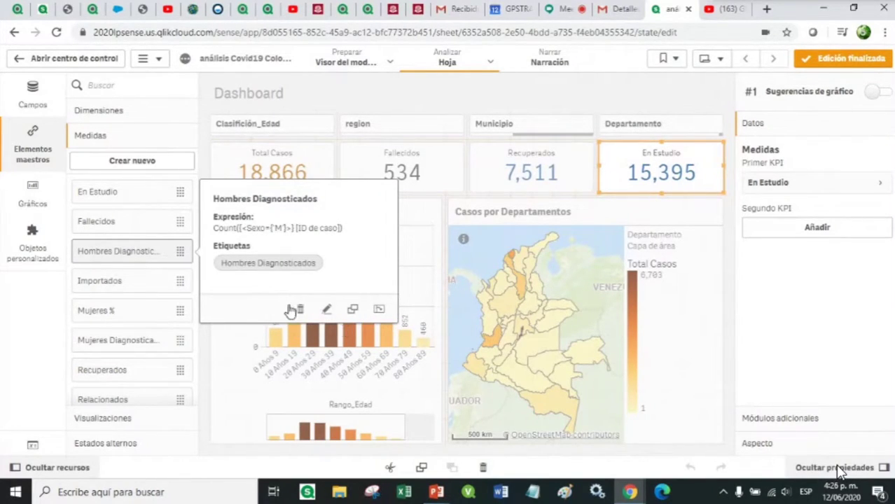
click(353, 314)
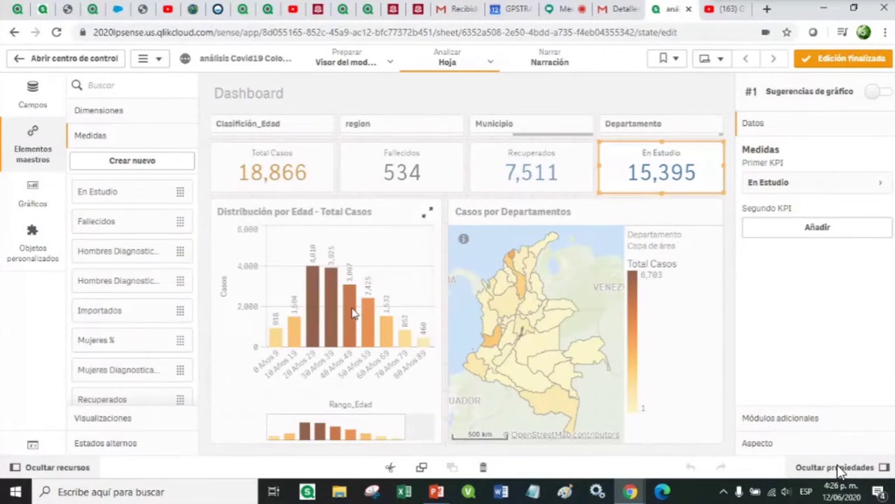
click(154, 287)
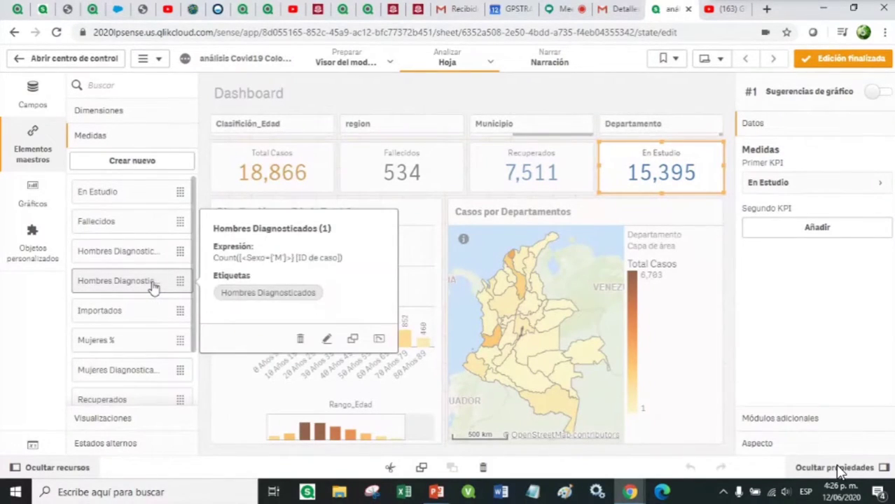
click(327, 342)
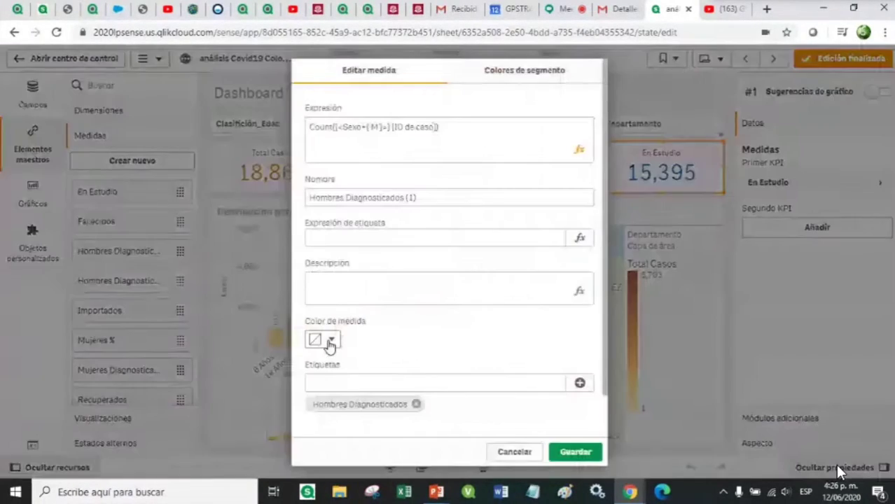
Step: Append a division by an empty Count() to the expression of the copied Hombres Diagnosticados measure
click(465, 127)
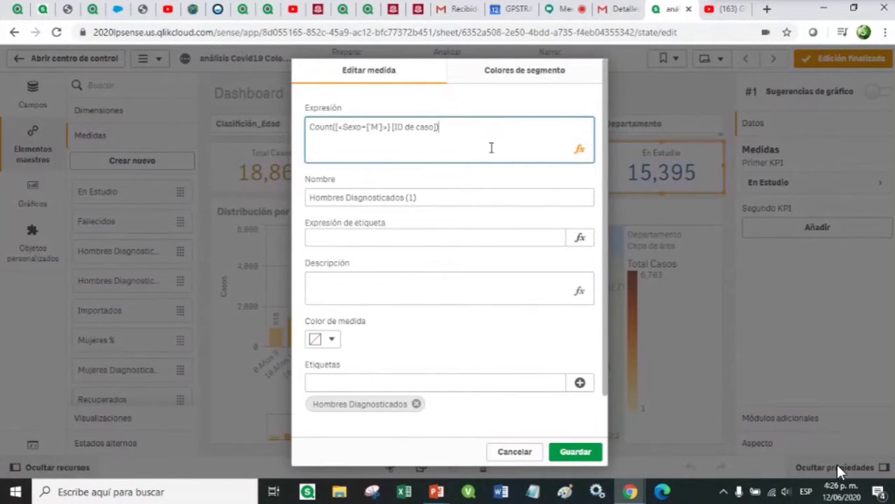
click(579, 149)
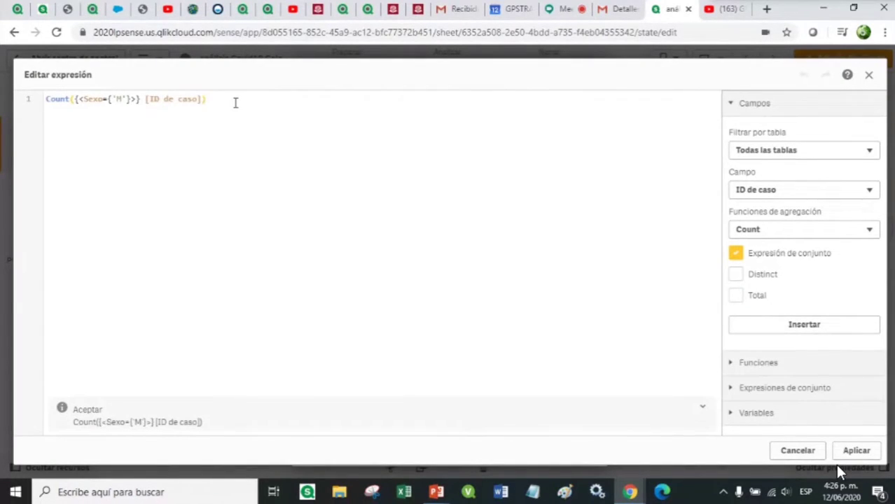
text(/)
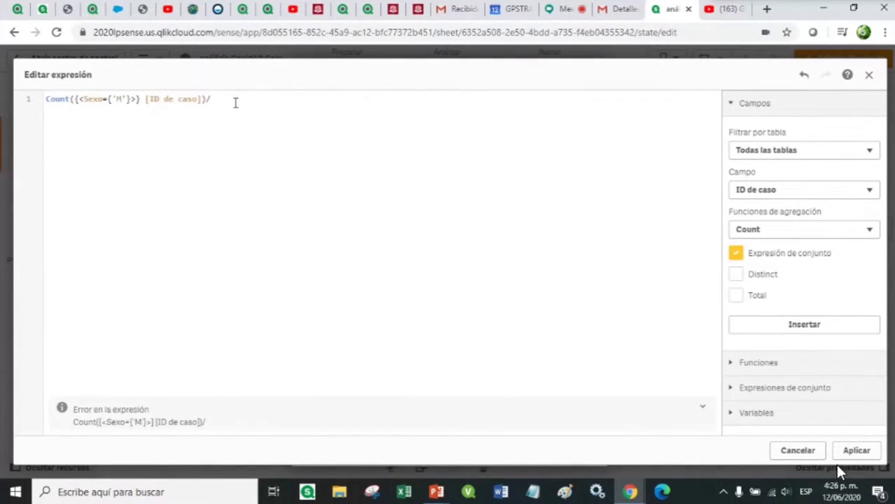
text(cou)
key(Return)
text(())
key(Left)
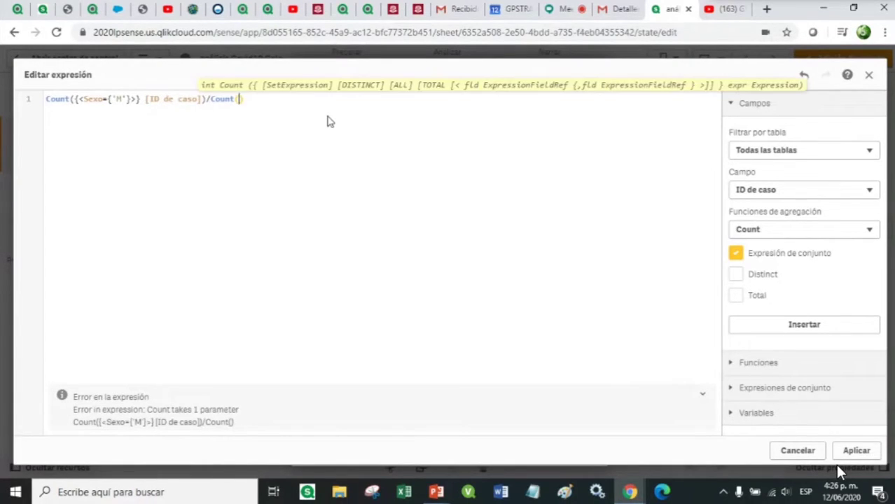
Step: Complete the denominator as Count(total [ID de caso]) and apply the expression to the men's measure
text(to)
key(Down)
key(Down)
key(Return)
text(ca)
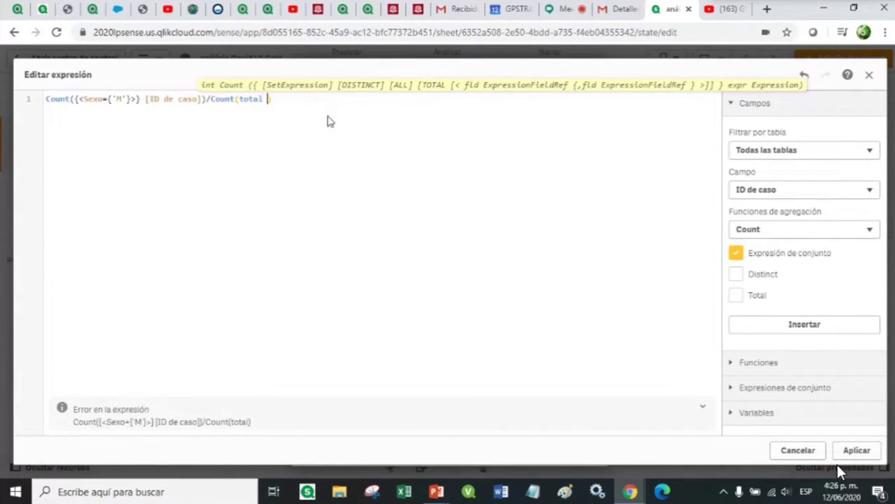
key(BackSpace)
key(BackSpace)
text(id)
key(ctrl+space)
key(Return)
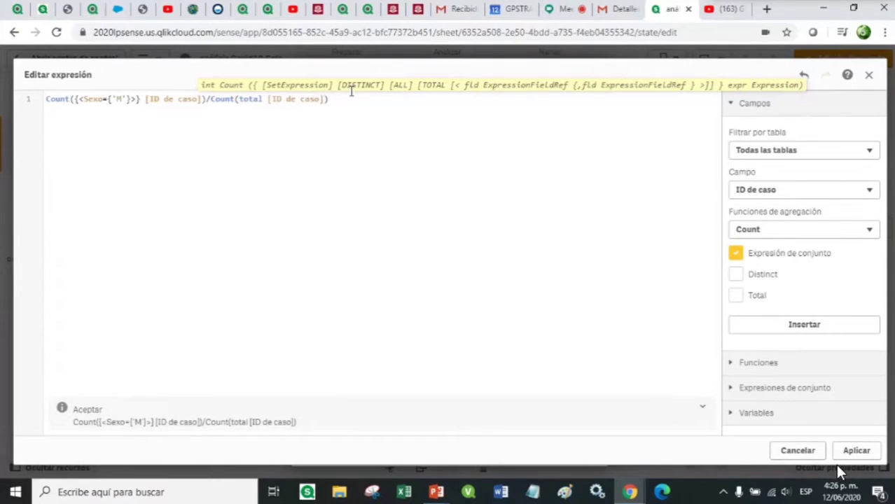
text())
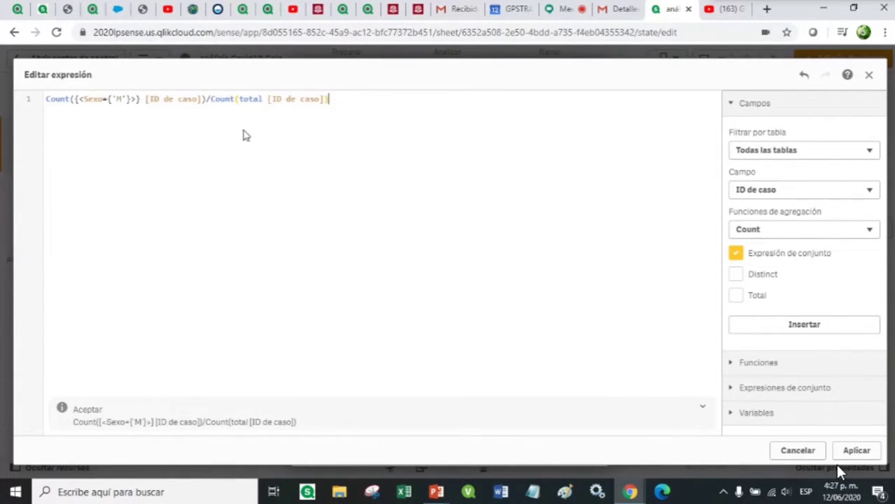
click(206, 99)
click(330, 98)
click(851, 453)
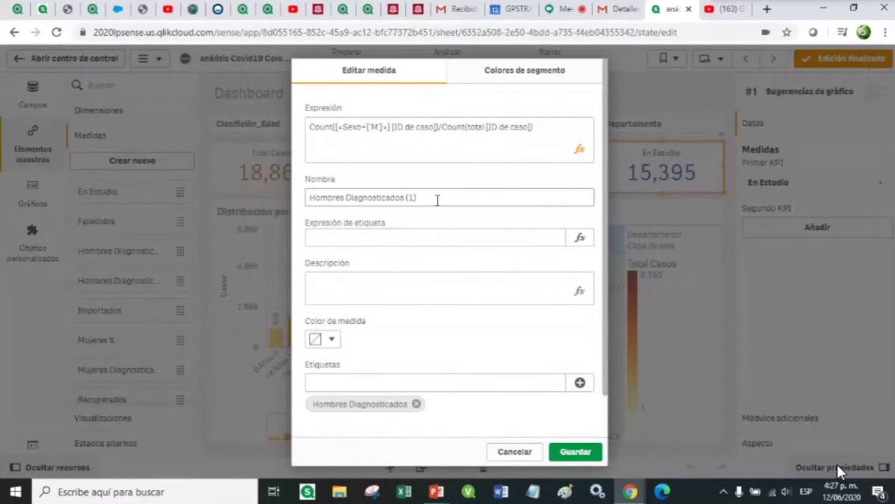
Step: Rename the measure as Hombres %, replace its tag with Hombres % and save it
drag(437, 200, 290, 206)
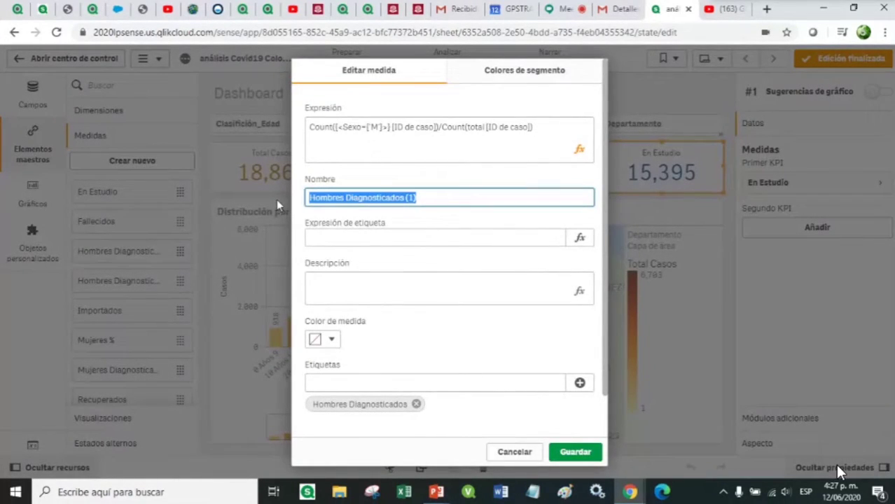
text(Hombre)
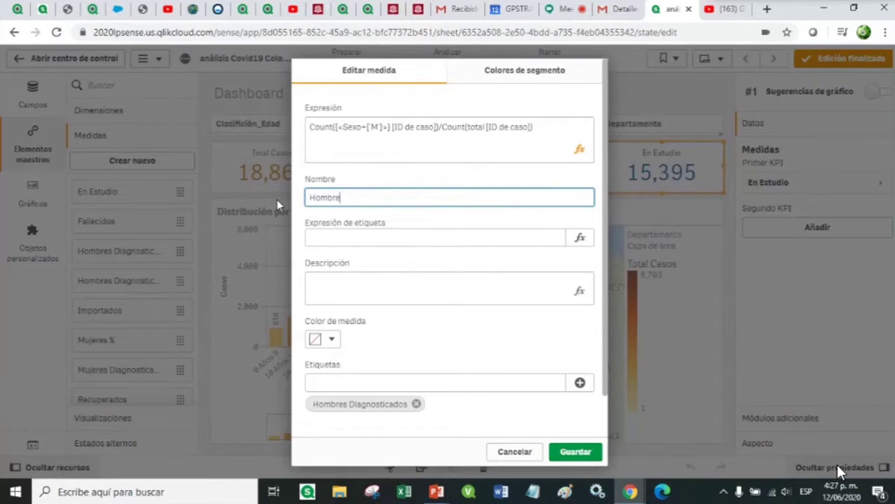
text(s %)
click(416, 404)
click(344, 385)
text(Hombre)
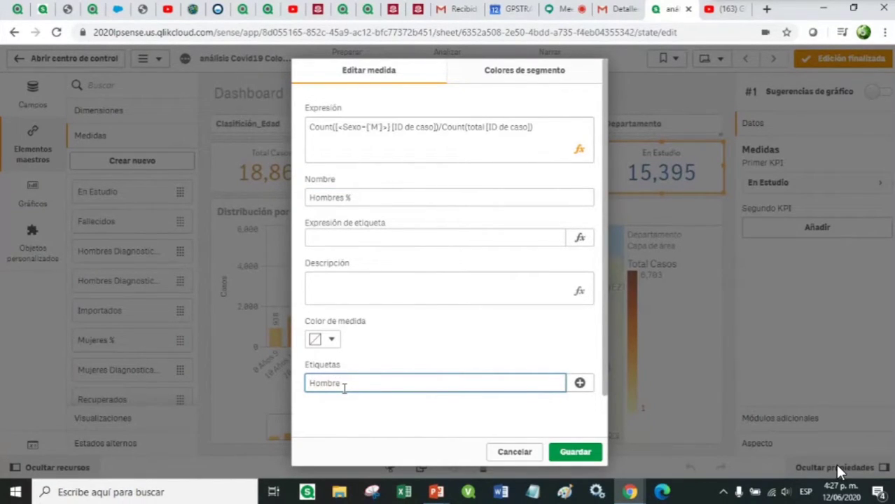
text(s %)
click(572, 454)
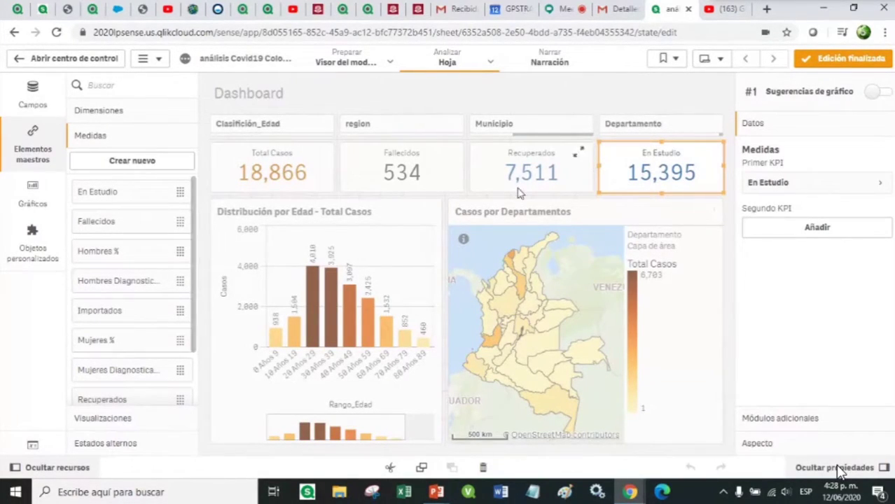
Step: Narrow the Total Casos KPI on the dashboard and fit a narrower Fallecidos KPI directly beside it
click(319, 175)
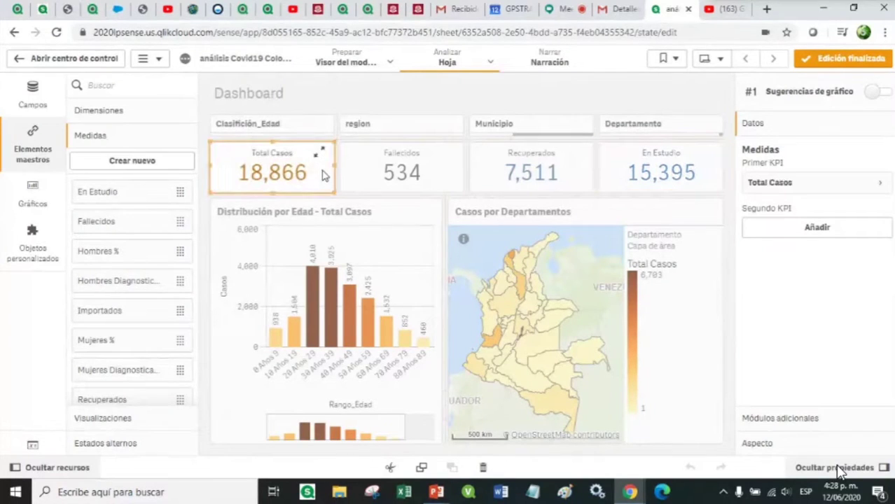
drag(332, 165, 296, 168)
click(361, 175)
drag(464, 166, 379, 166)
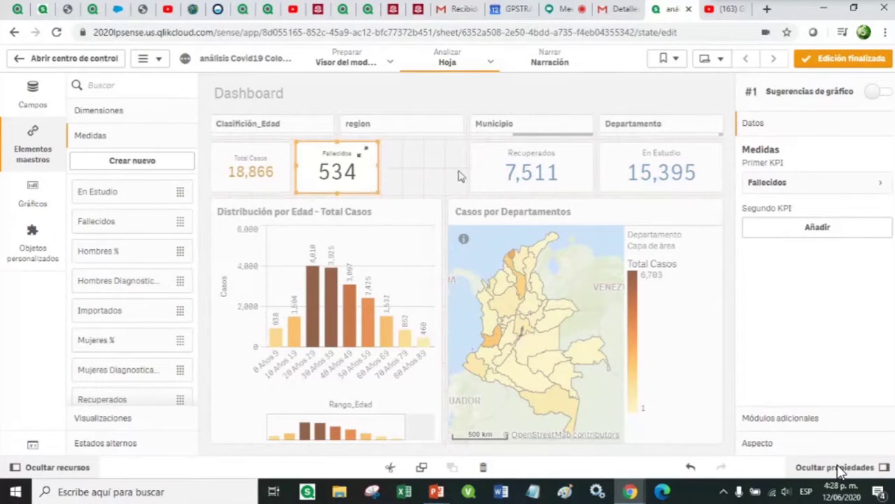
Step: Shift the Recuperados KPI next to Fallecidos and shrink it to about half its original width
click(510, 168)
drag(469, 168, 390, 169)
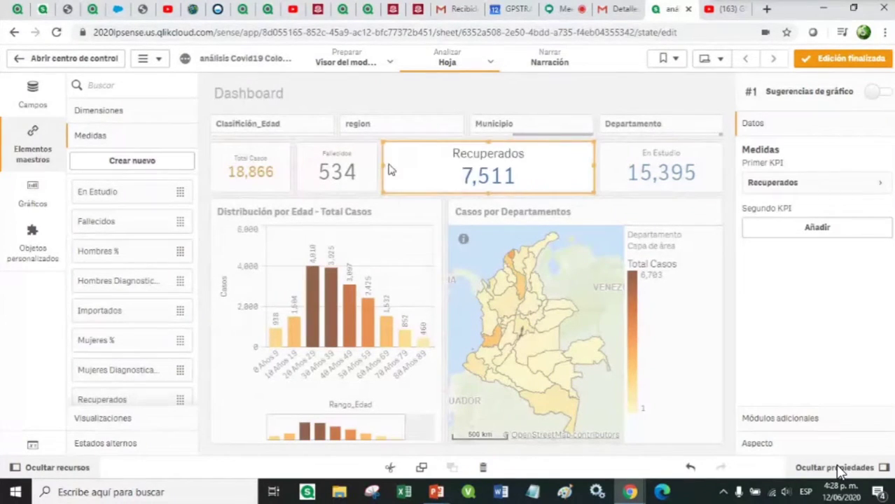
drag(593, 169, 453, 171)
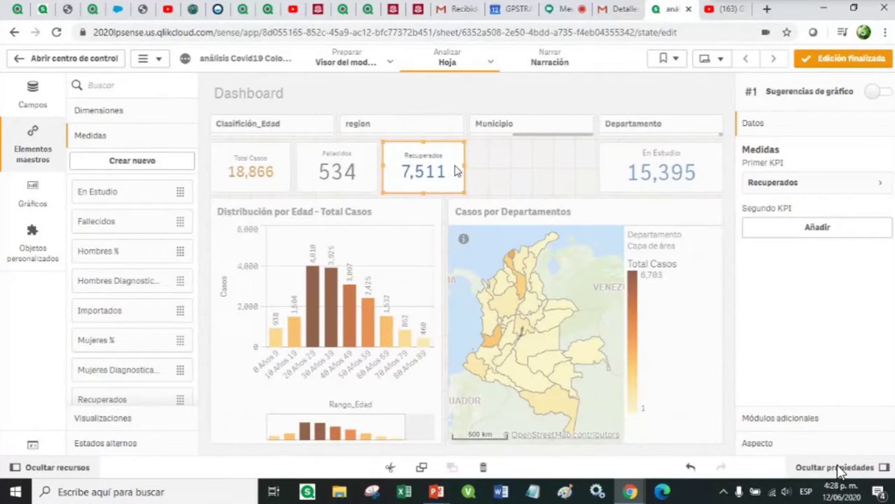
drag(456, 171, 453, 171)
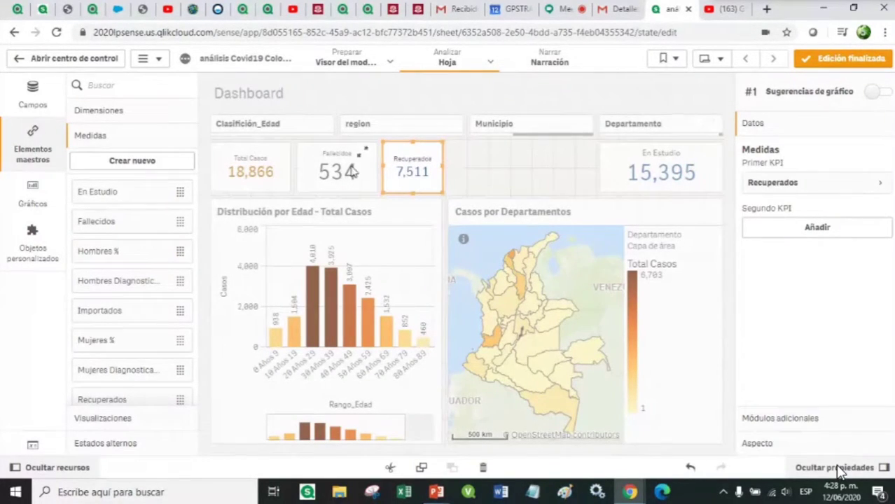
Step: Extend the En Estudio KPI over to Recuperados and narrow it to about two thirds of its original width
click(628, 177)
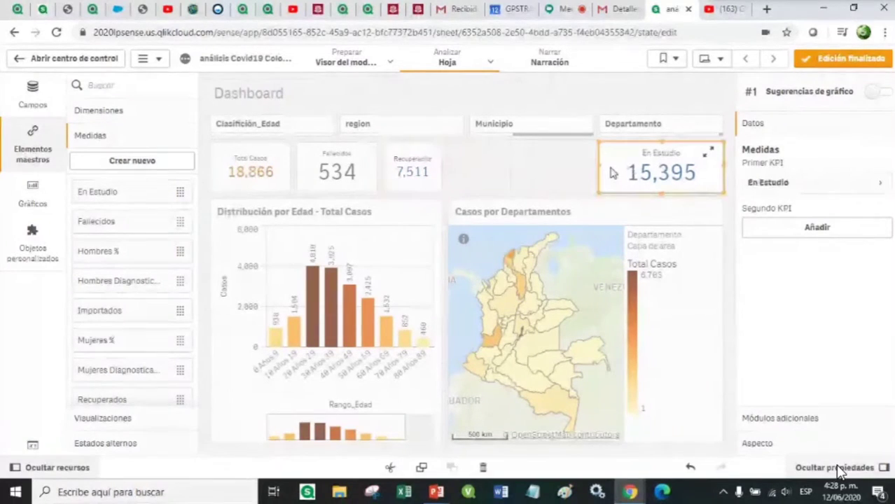
drag(601, 166, 446, 166)
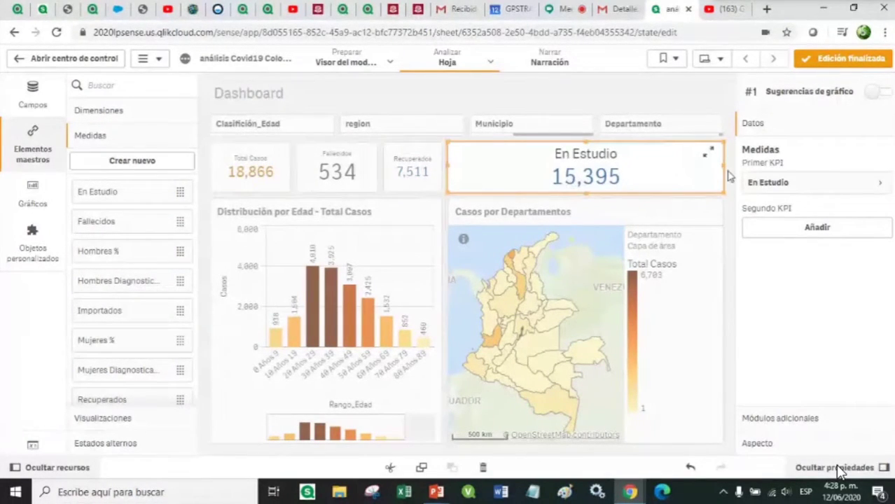
drag(721, 165, 532, 185)
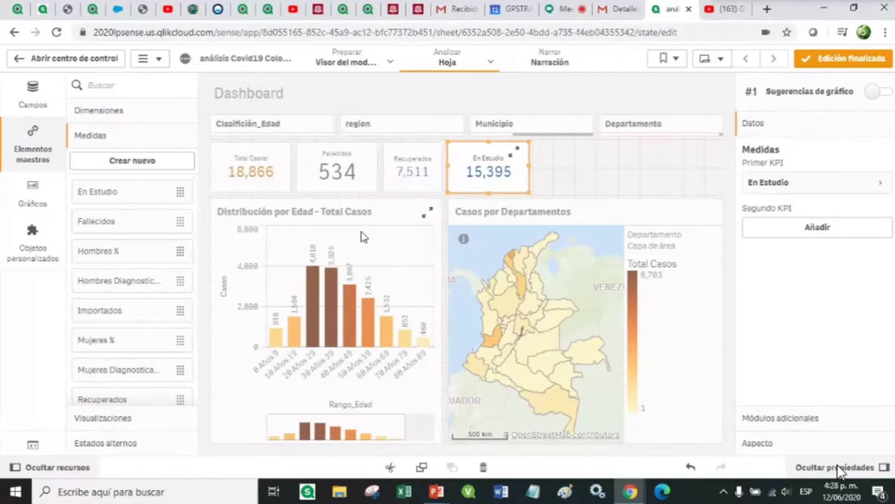
Step: Add a new KPI chart in the free space beside En Estudio with Mujeres Diagnosticadas as its measure
click(32, 196)
scroll(98, 322, down, 4)
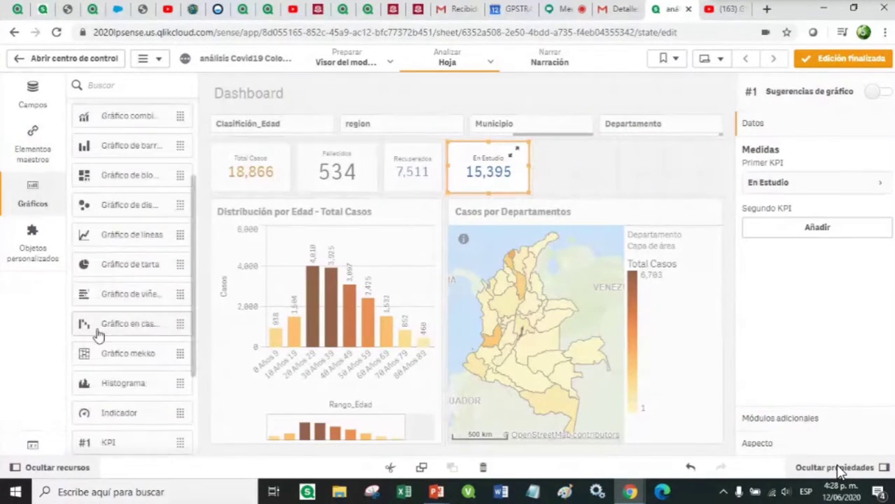
drag(132, 391, 599, 171)
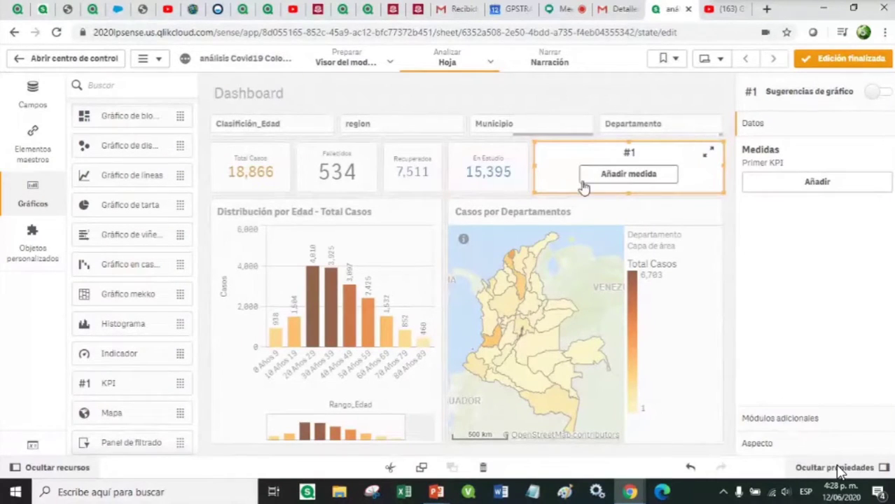
click(636, 177)
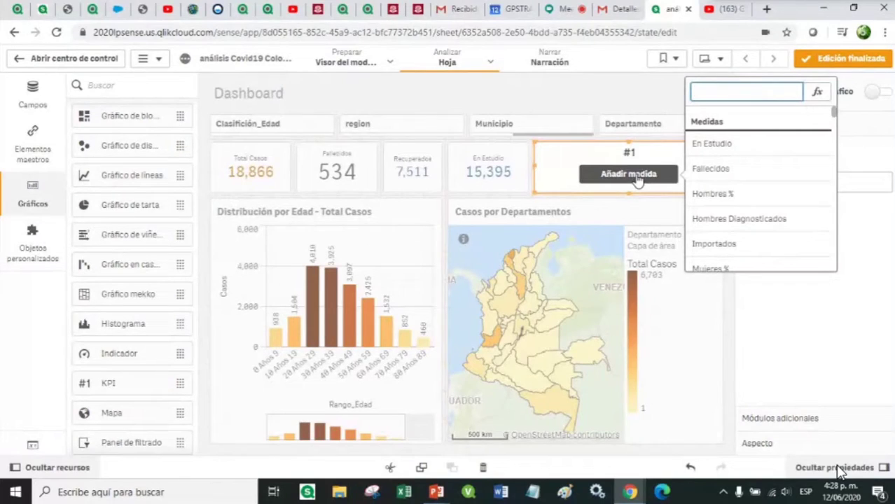
text(mu)
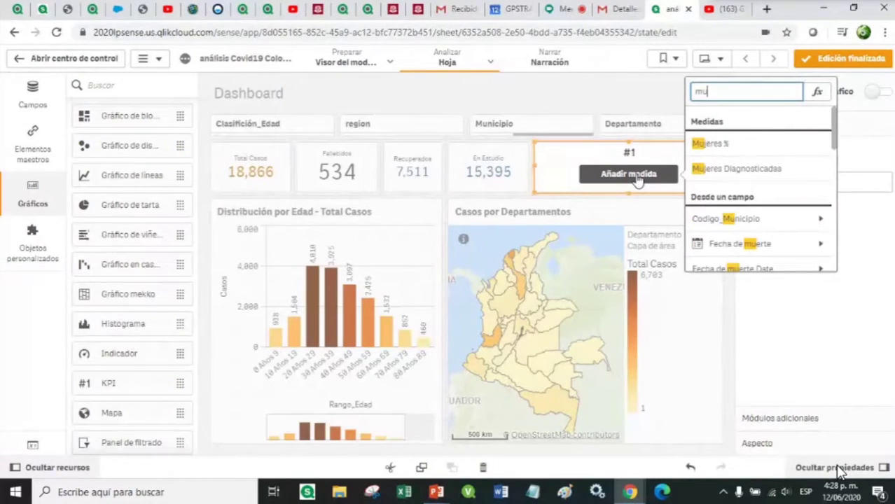
click(748, 170)
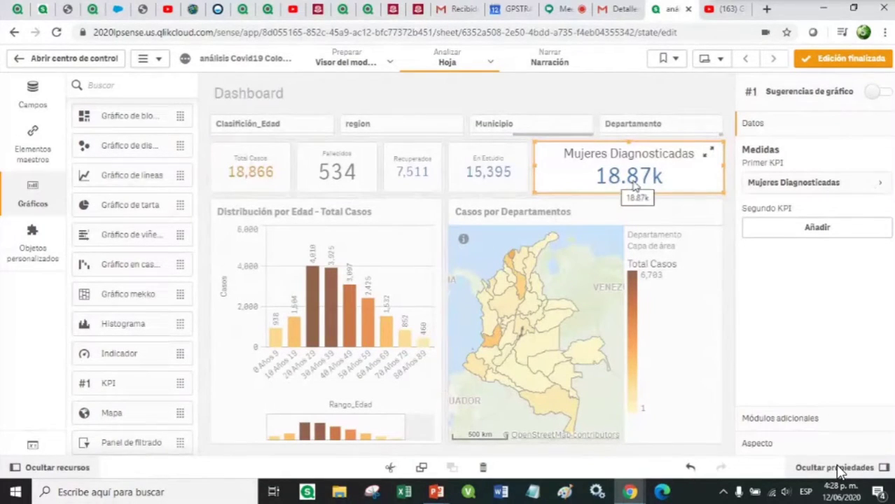
Step: Format the Mujeres Diagnosticadas measure as Número with the simple 1,000 pattern
click(849, 186)
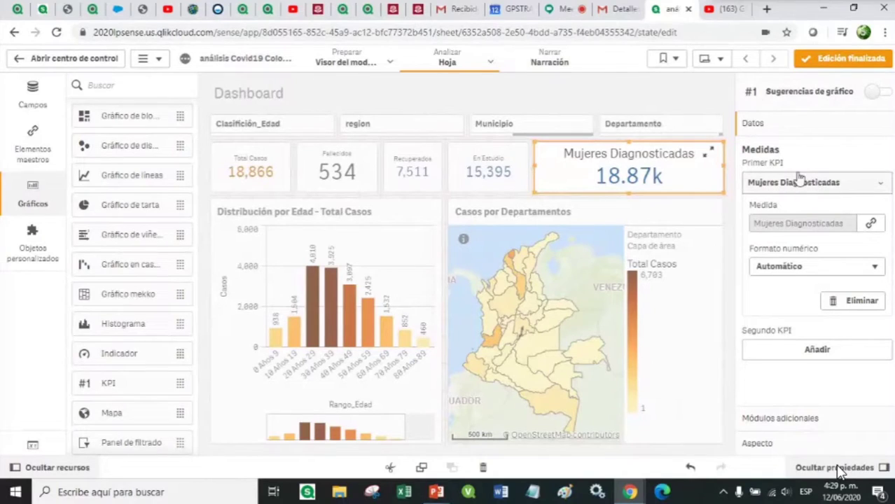
click(776, 267)
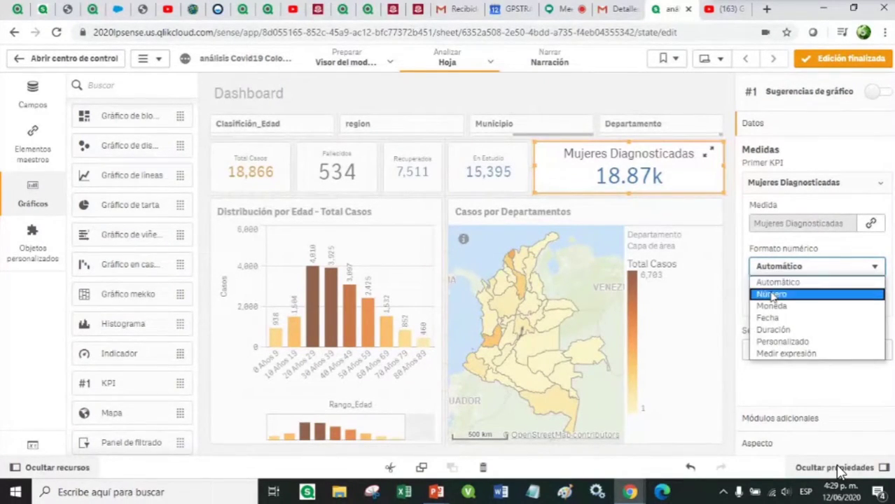
click(772, 297)
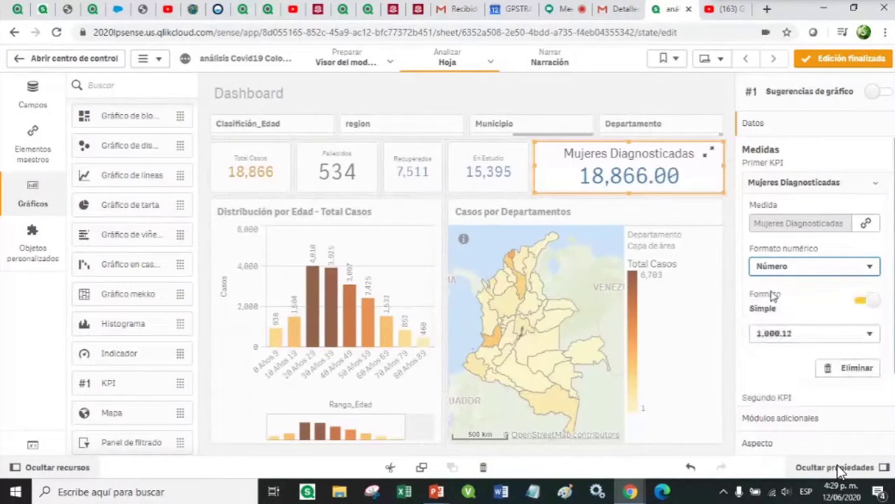
click(772, 334)
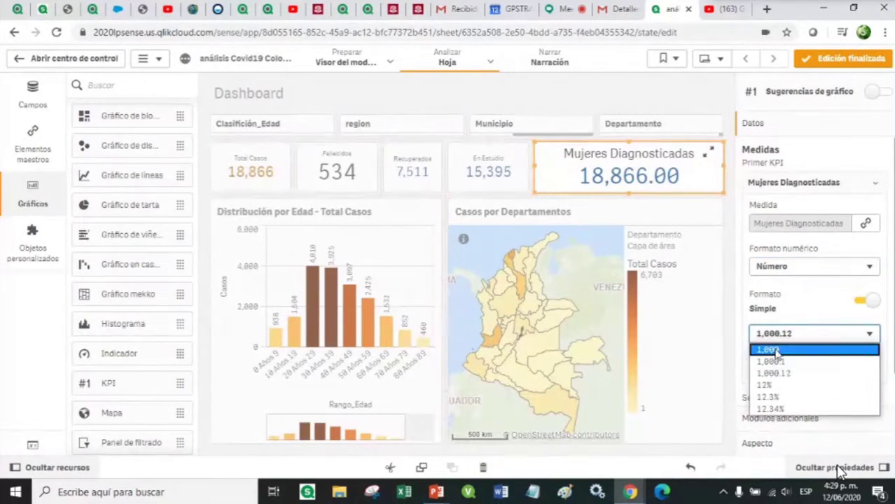
click(774, 351)
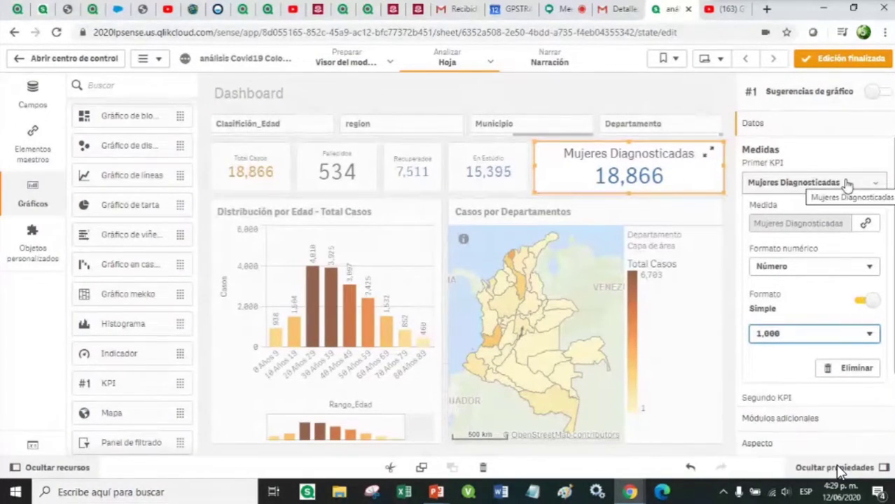
click(777, 272)
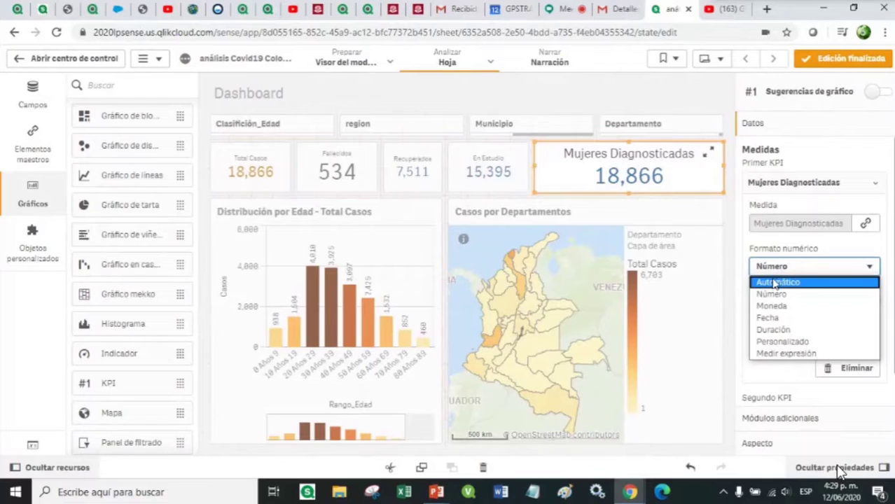
click(772, 294)
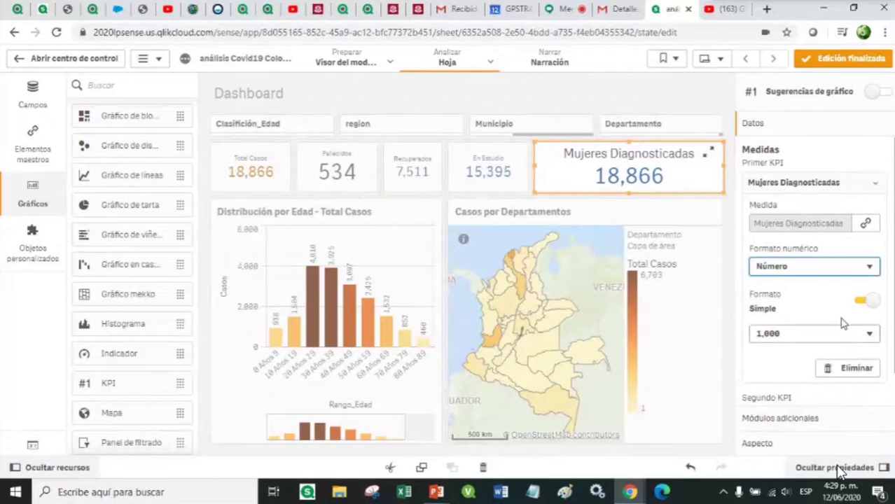
click(862, 190)
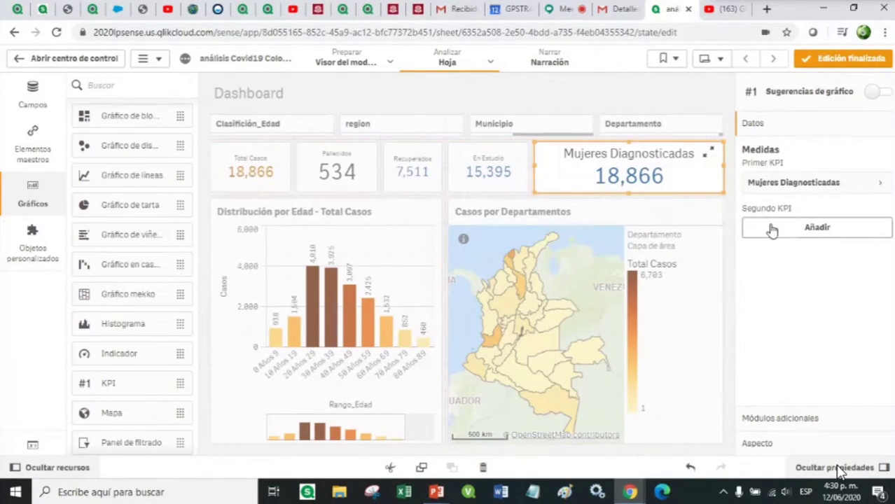
Step: Add Mujeres % as the second measure of the Mujeres Diagnosticadas KPI
click(815, 234)
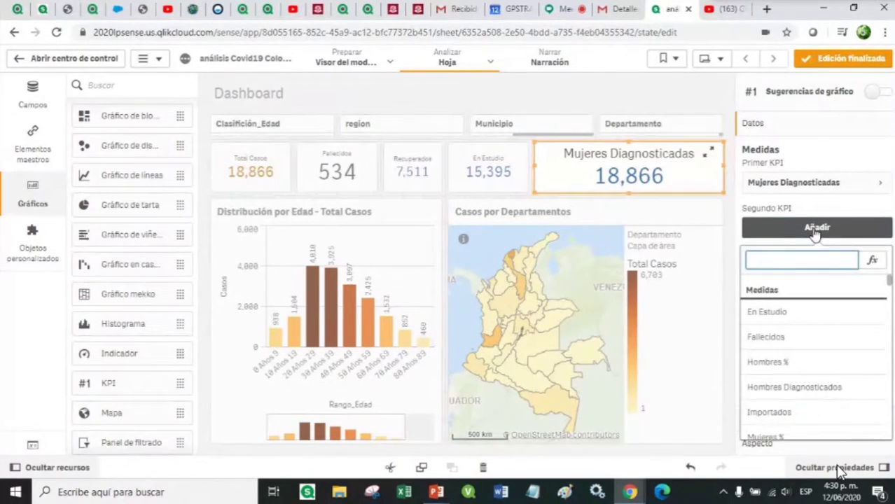
scroll(809, 317, down, 1)
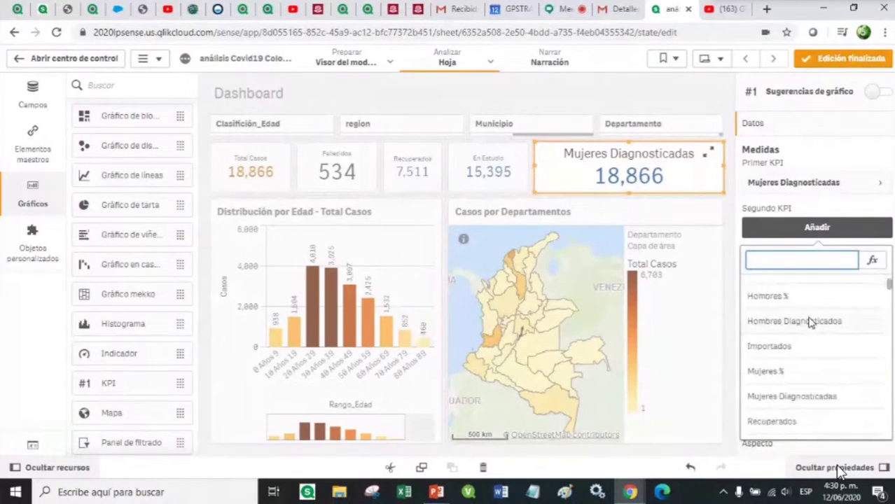
click(785, 374)
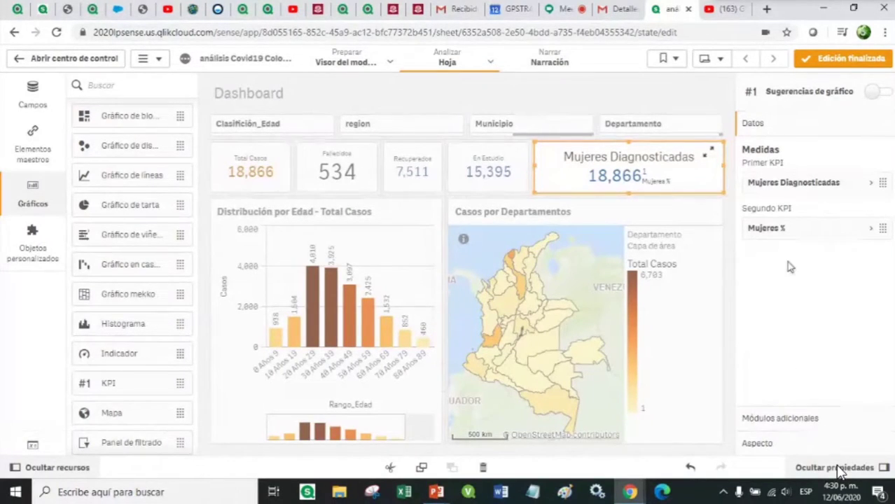
Step: Format the Mujeres % measure as Número with the simple 12.3% pattern
click(867, 231)
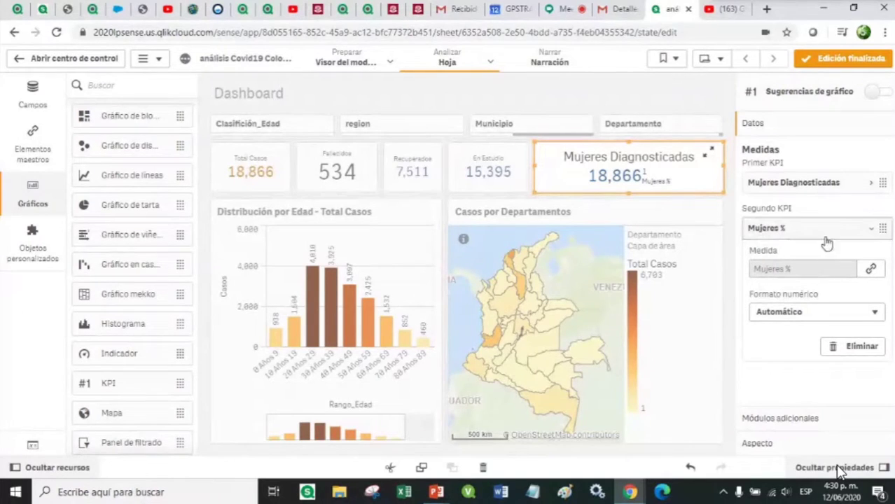
click(774, 315)
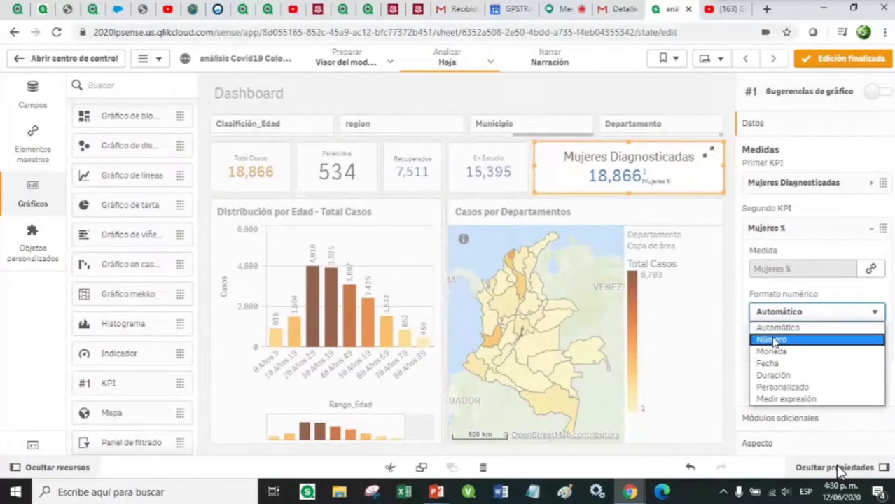
click(774, 340)
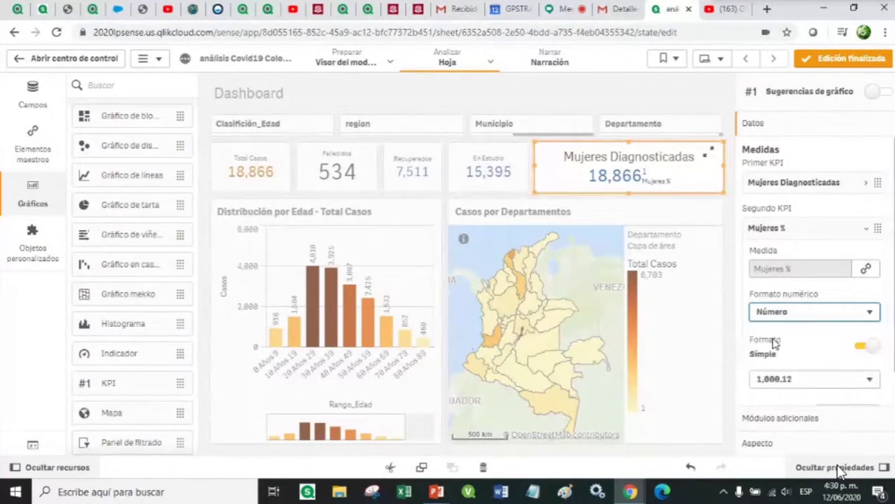
scroll(781, 329, down, 1)
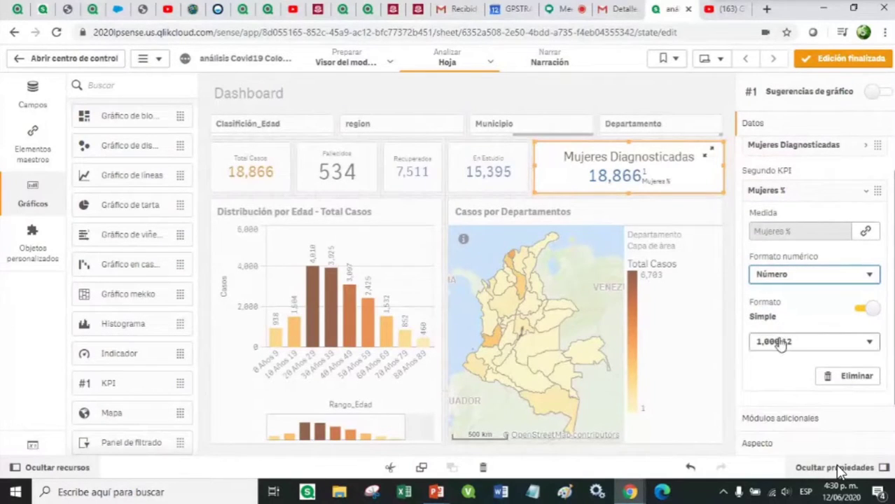
click(779, 344)
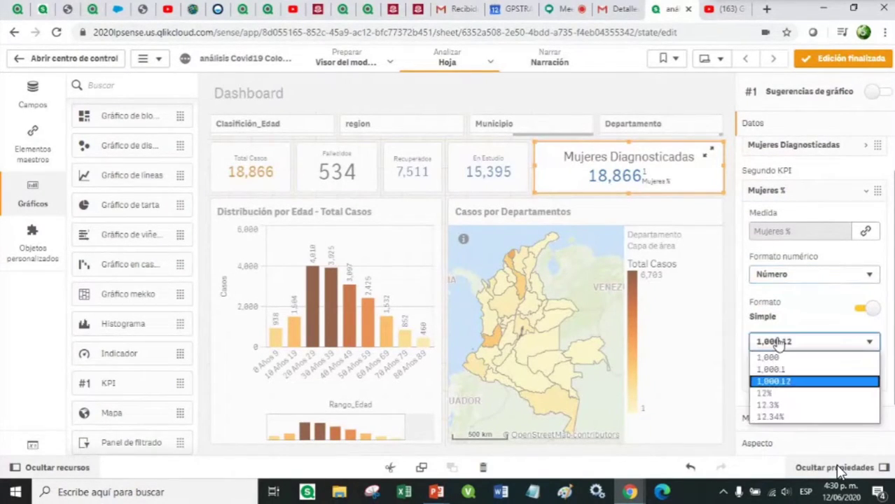
click(769, 407)
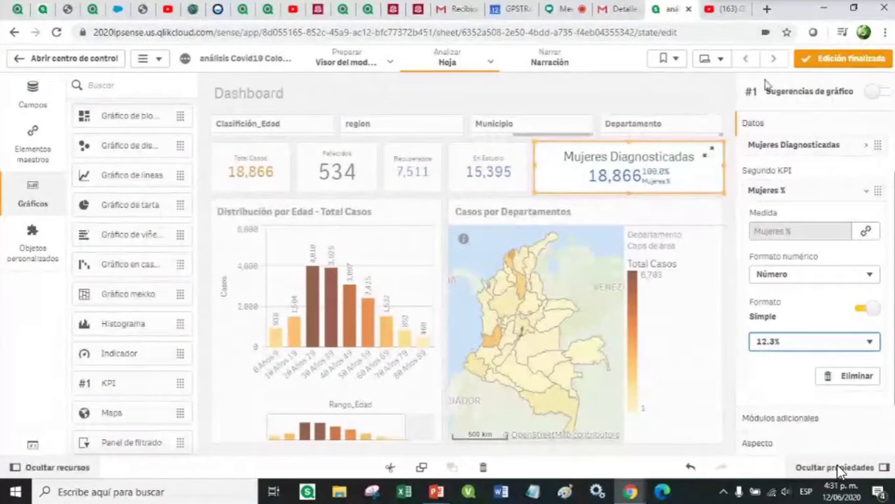
Step: Narrow the Mujeres Diagnosticadas KPI and add a new KPI beside it with Hombres Diagnosticados as its measure
drag(723, 165, 644, 166)
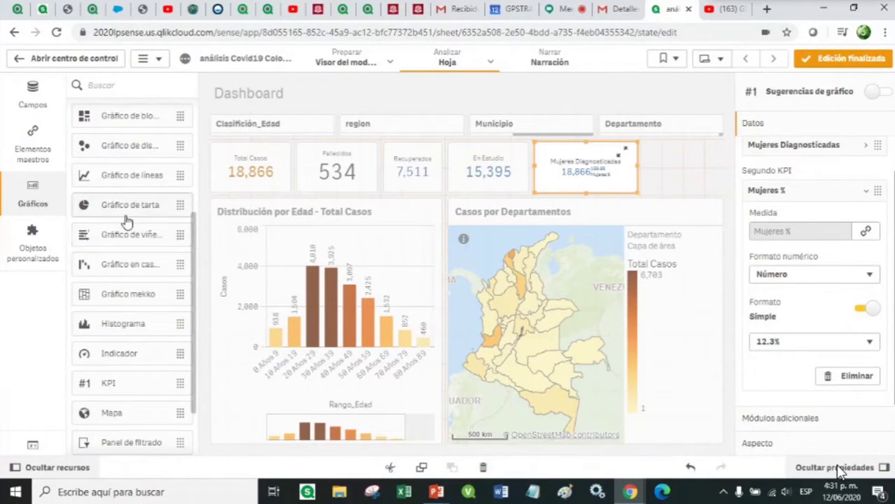
drag(124, 385, 682, 172)
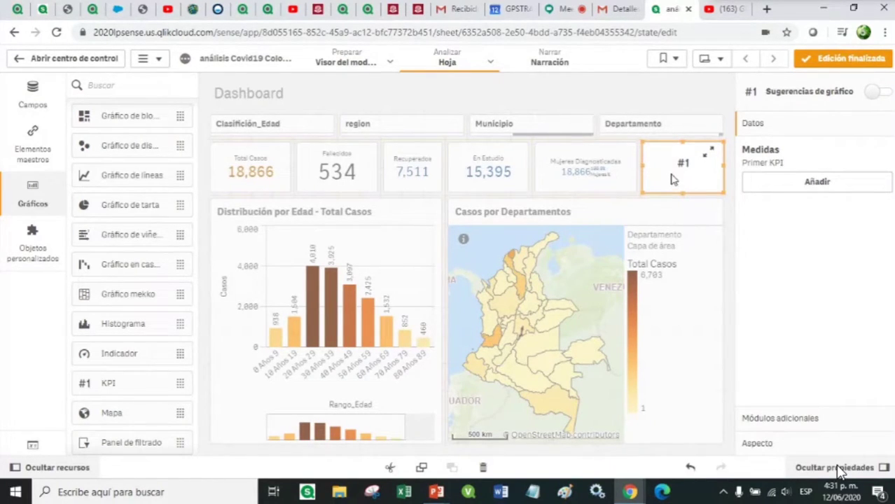
click(808, 183)
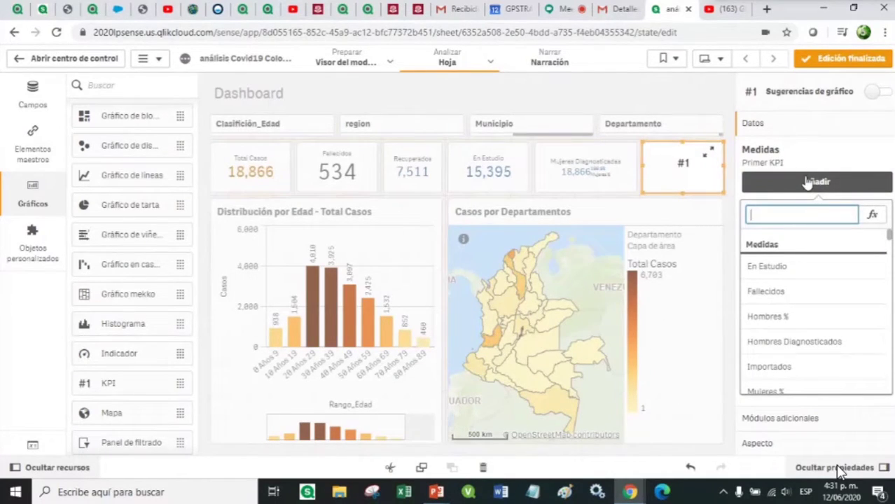
click(791, 341)
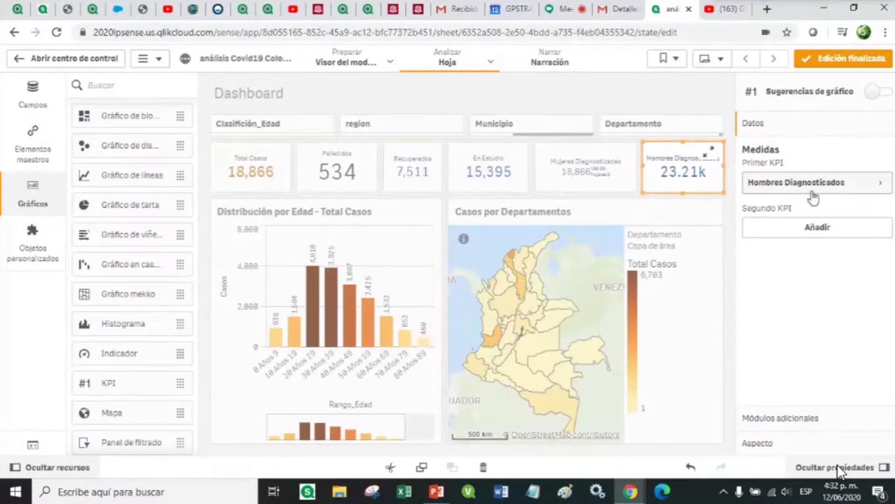
Step: Format the Hombres Diagnosticados measure as Número with the simple 1,000 pattern
click(858, 191)
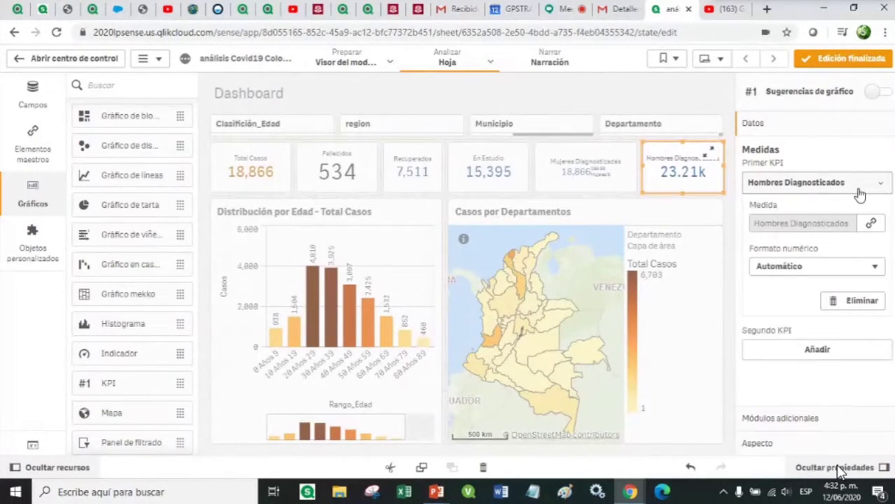
click(792, 271)
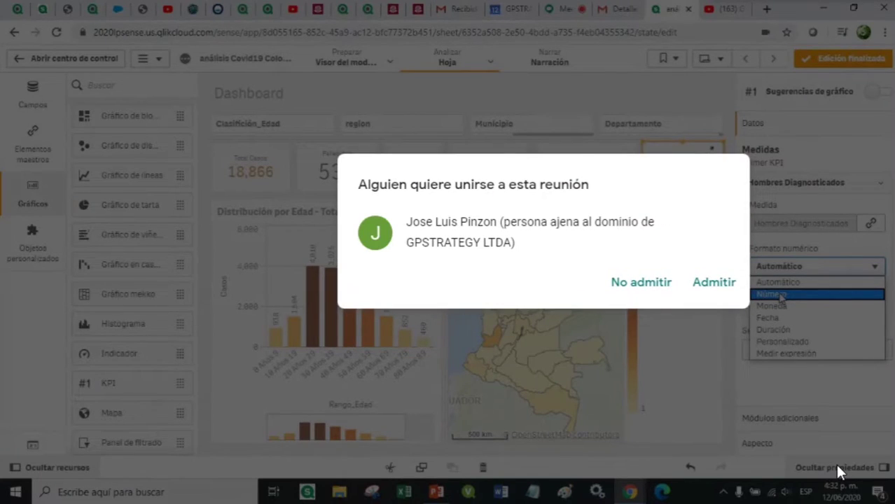
click(781, 297)
click(763, 334)
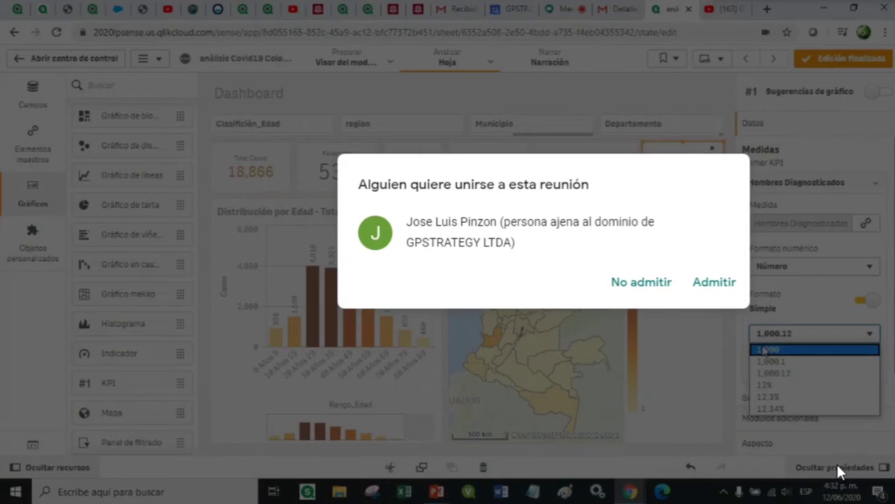
click(766, 349)
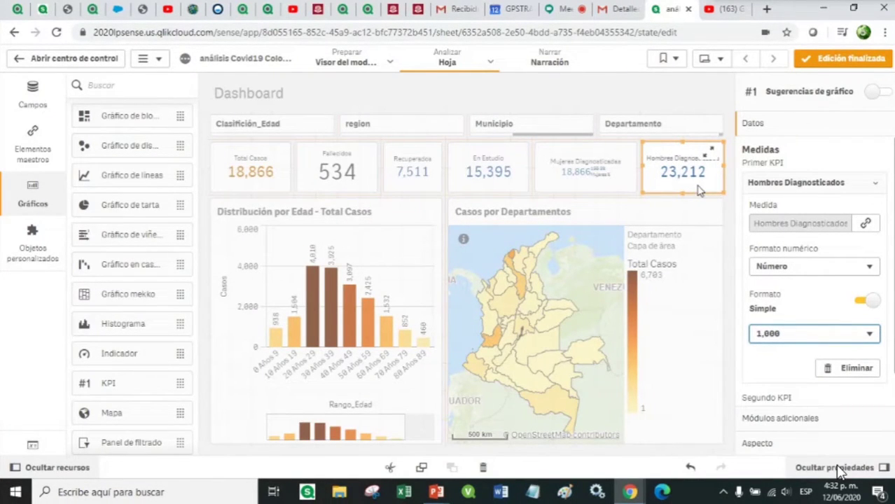
click(816, 185)
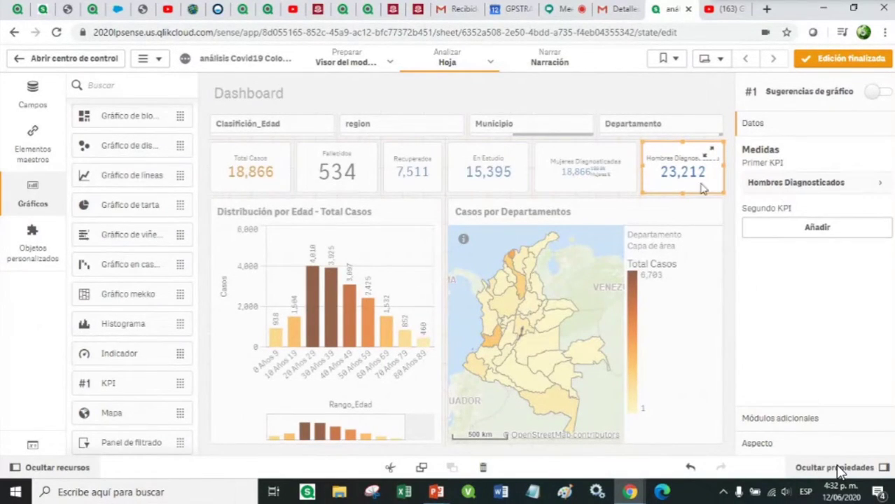
Step: Add Hombres % as the second measure of the Hombres Diagnosticados KPI, formatted as Número with the simple 12.3% pattern
click(804, 232)
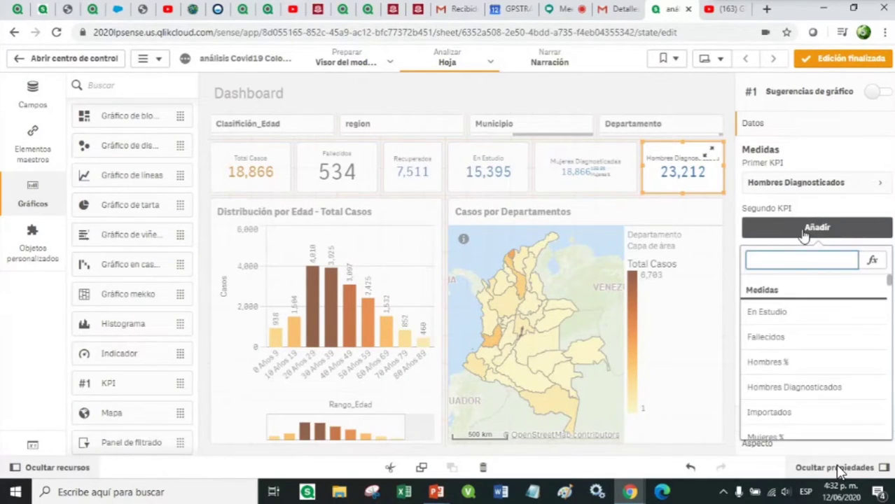
click(783, 365)
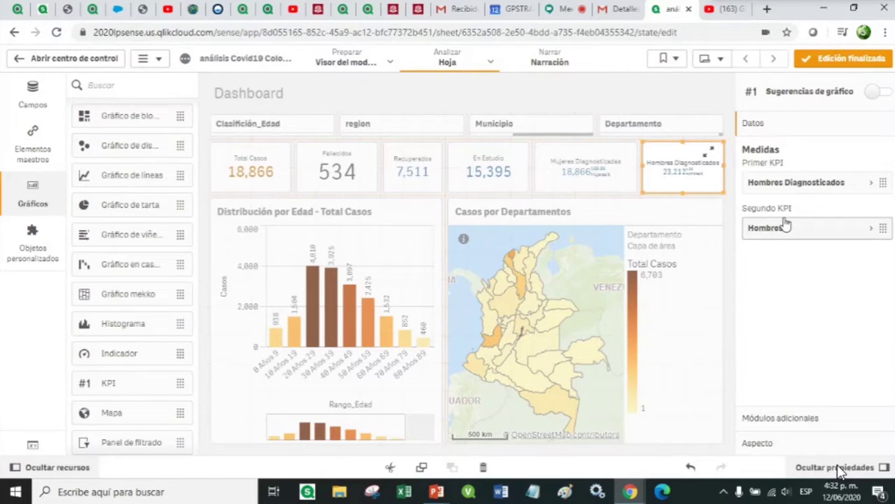
click(842, 237)
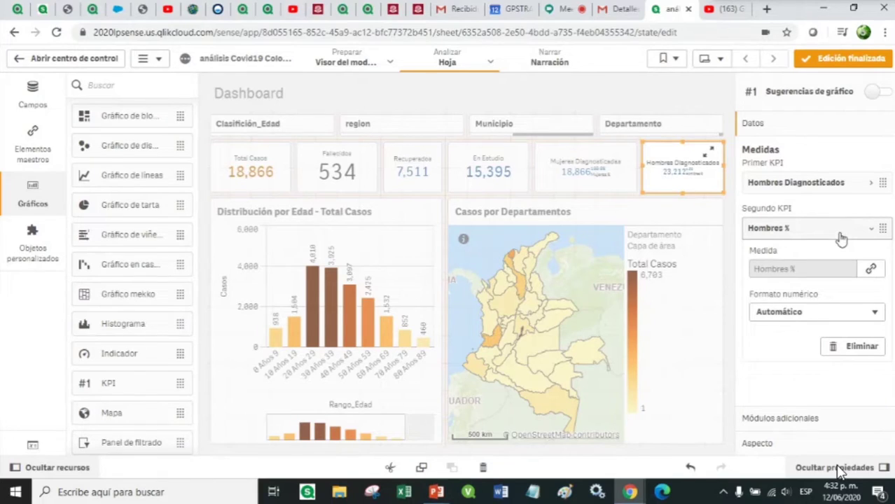
click(763, 317)
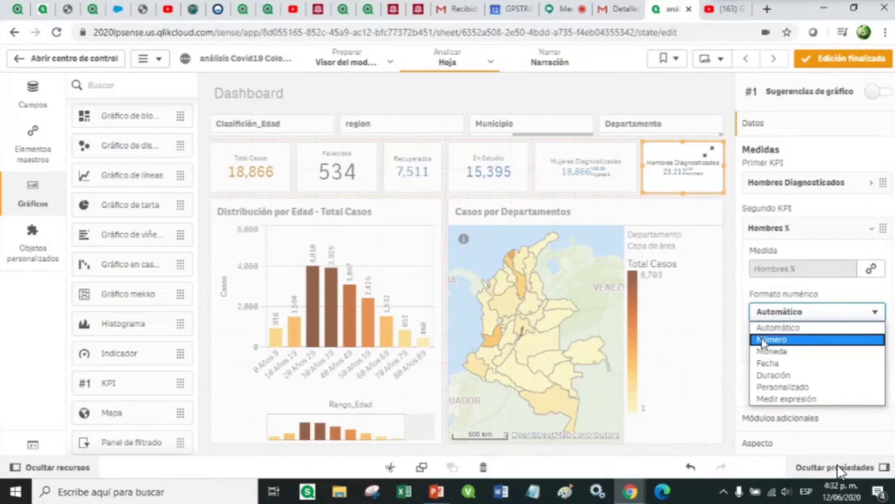
click(761, 341)
click(768, 380)
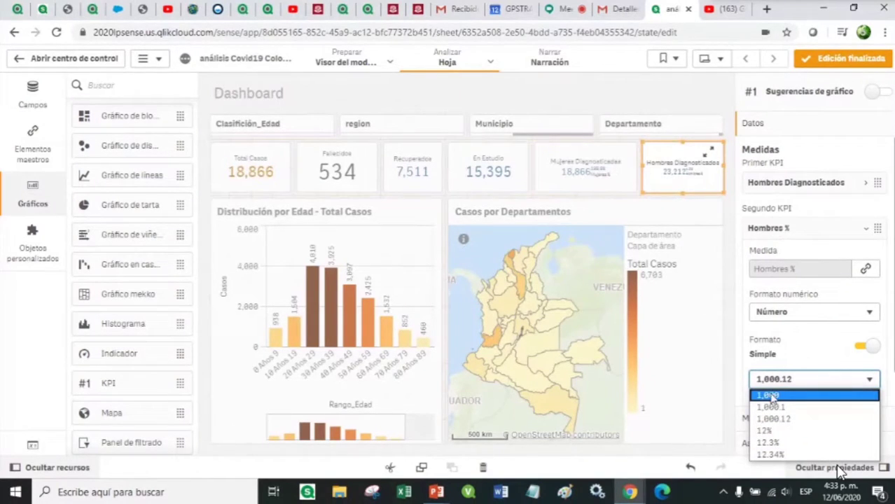
click(777, 444)
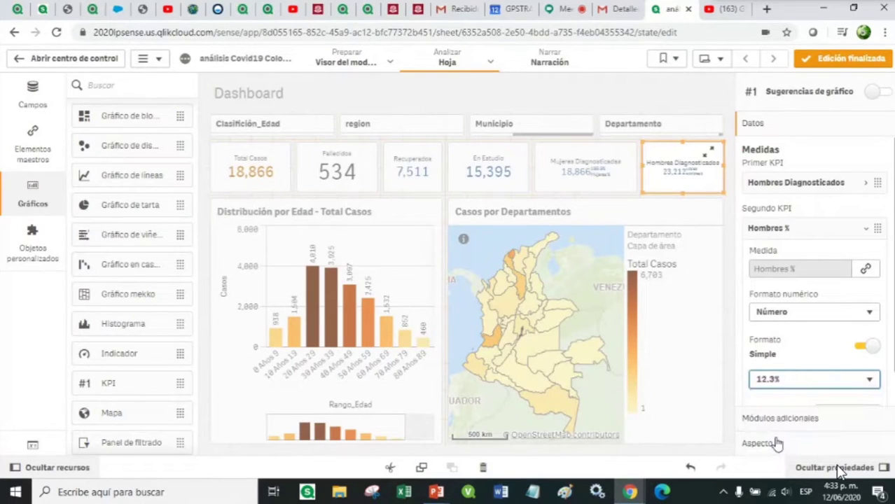
click(838, 227)
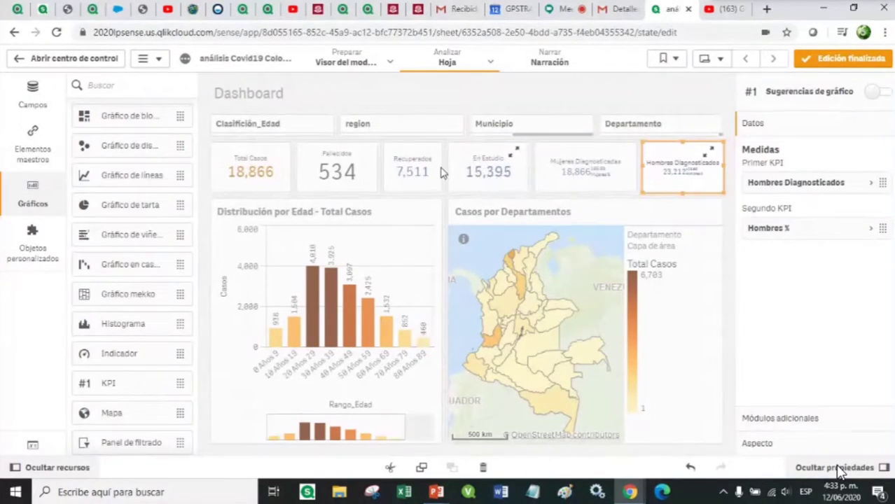
Step: Finish editing the Dashboard sheet and clear the active Sexo selection
click(590, 182)
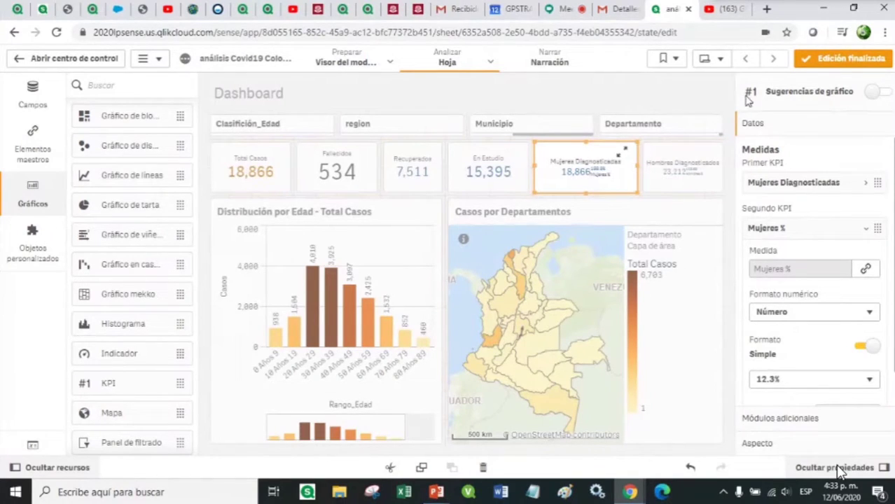
click(835, 61)
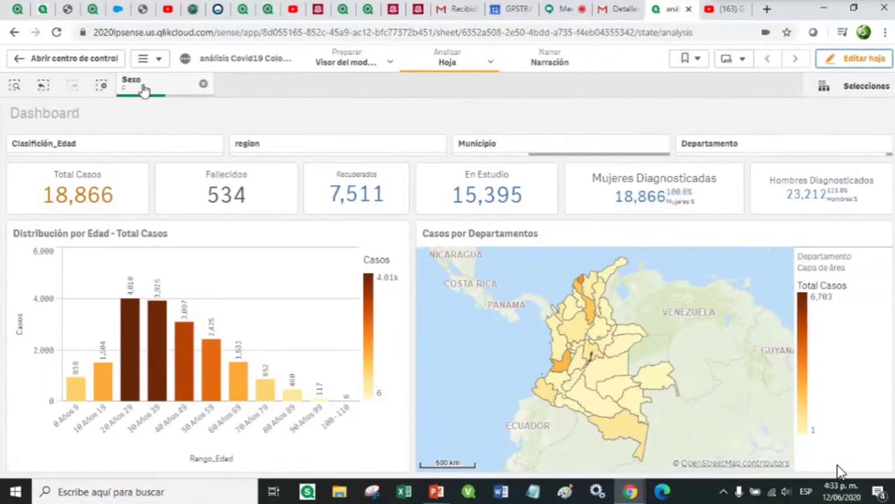
click(102, 87)
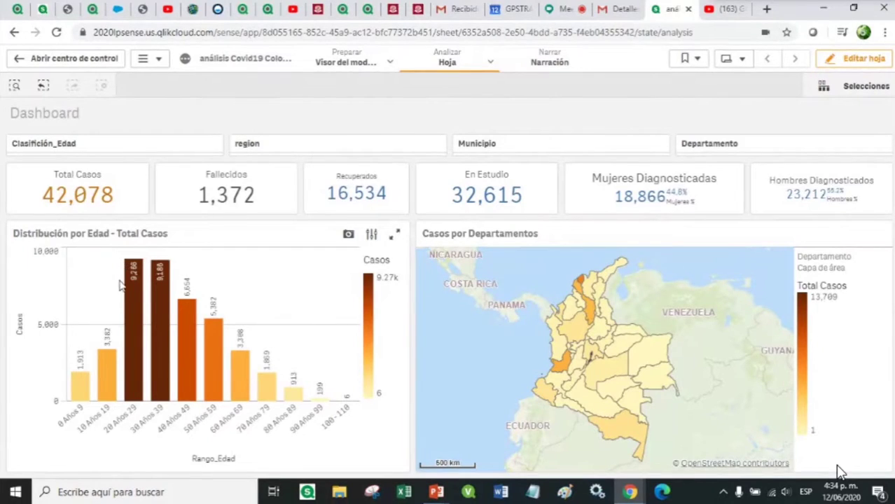
Step: Filter the dashboard to the 20 Años 29 and 30 Años 39 age ranges, examine the charts and map, and clear the filter
click(133, 416)
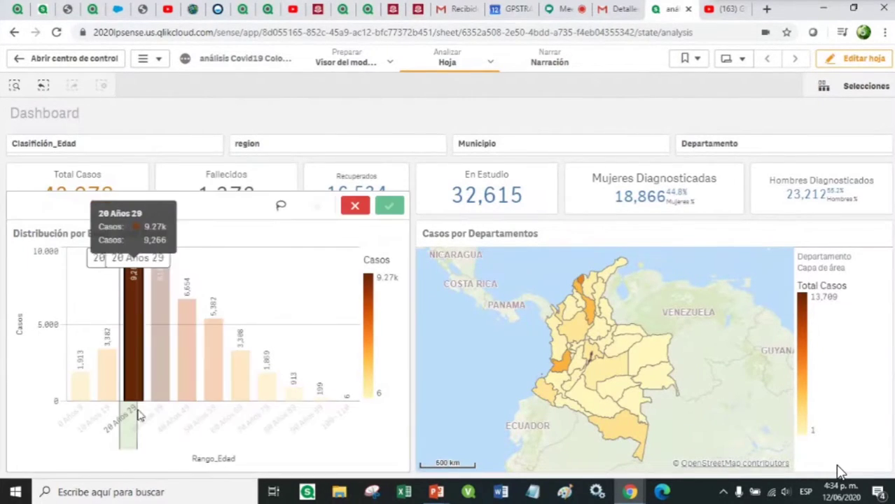
drag(138, 416, 171, 416)
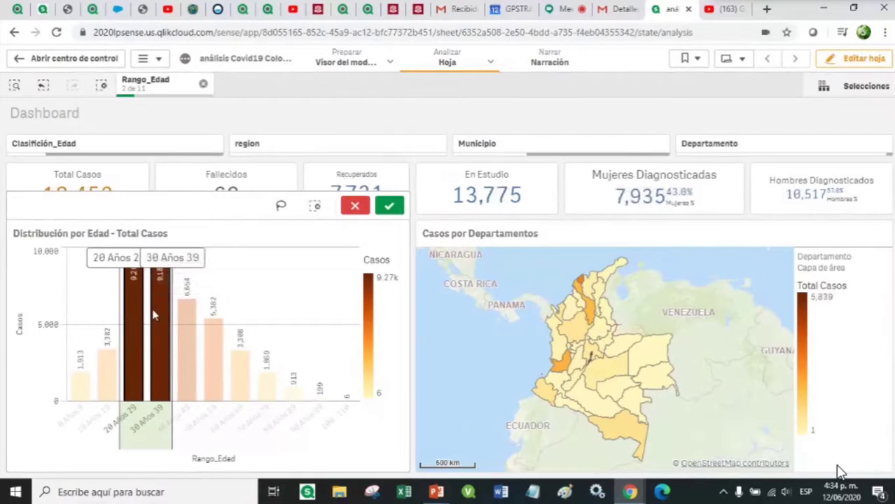
click(390, 206)
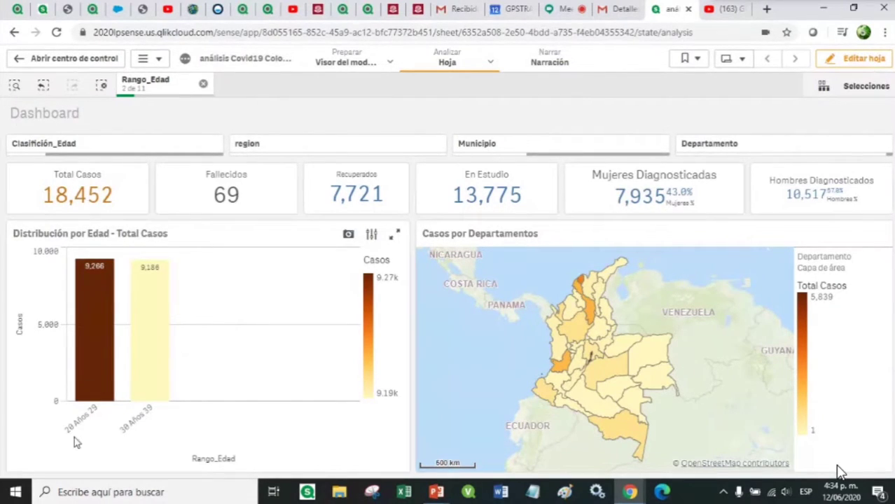
mouse_move(68, 441)
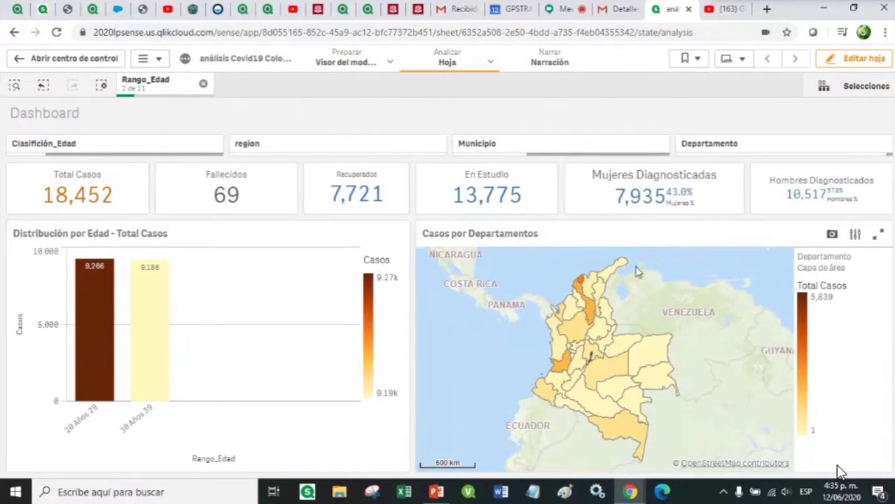
mouse_move(618, 379)
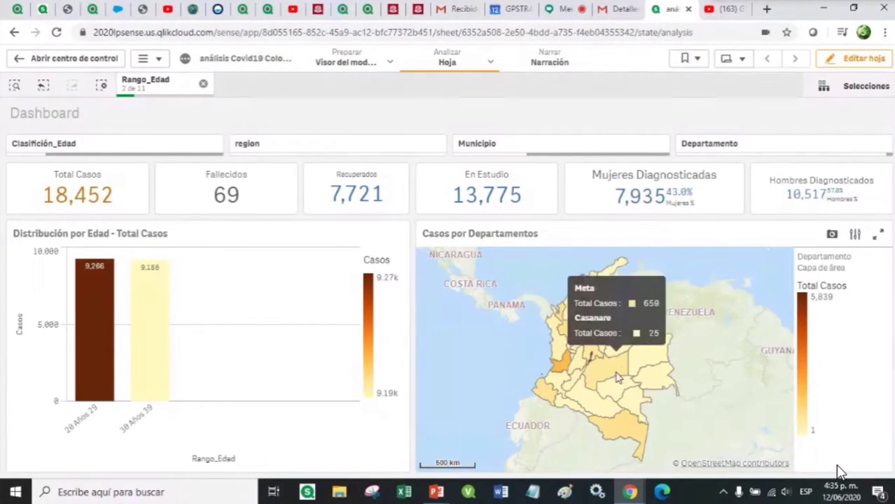
click(203, 85)
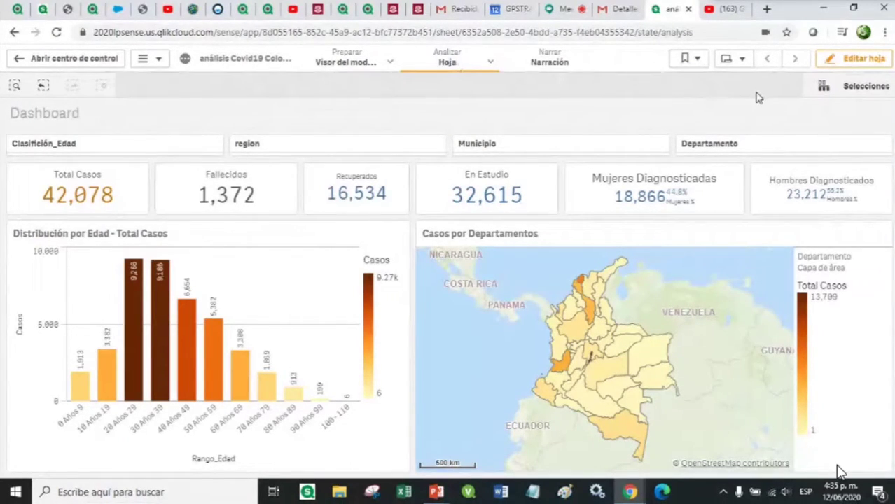
Step: Create a new sheet titled Detalle I and open it for editing
click(730, 60)
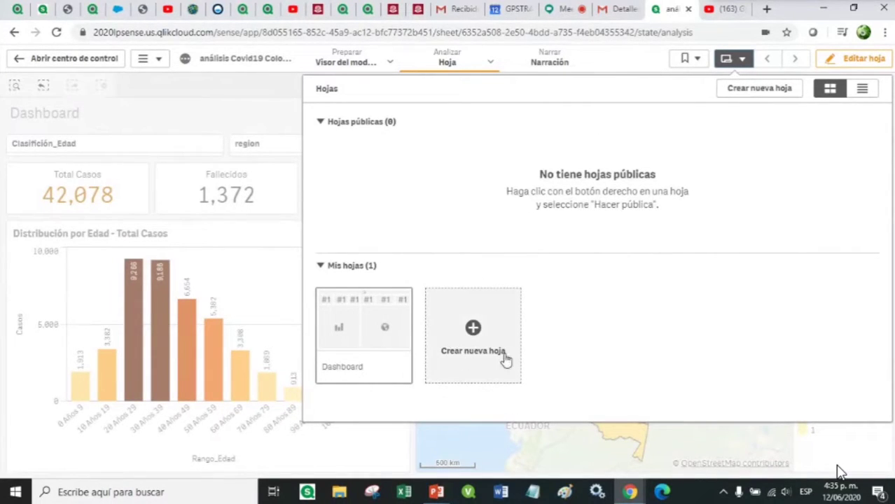
click(472, 330)
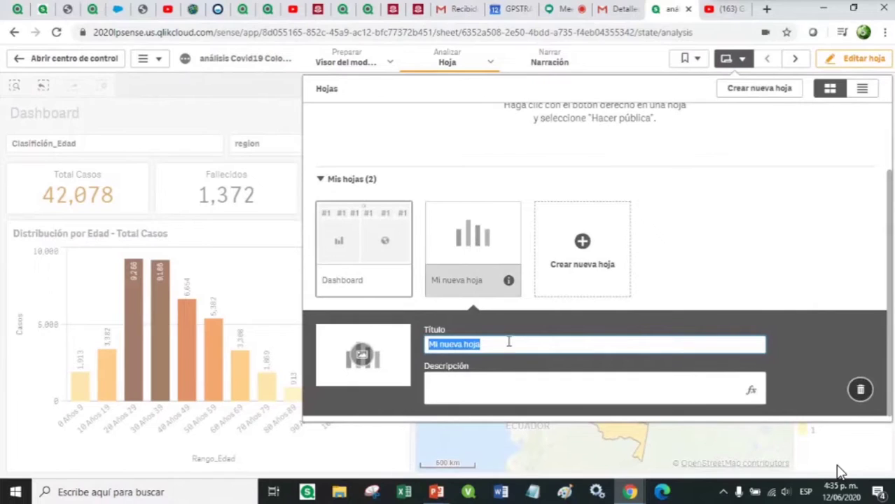
text(Detalle I)
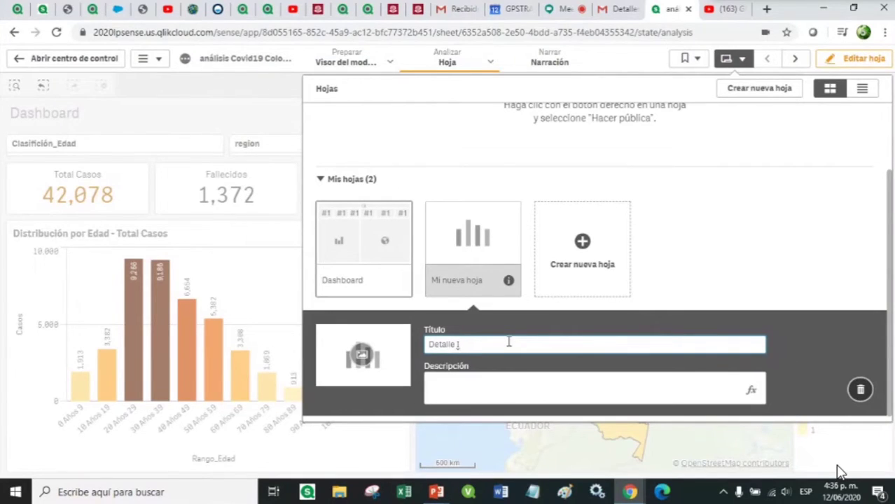
click(477, 238)
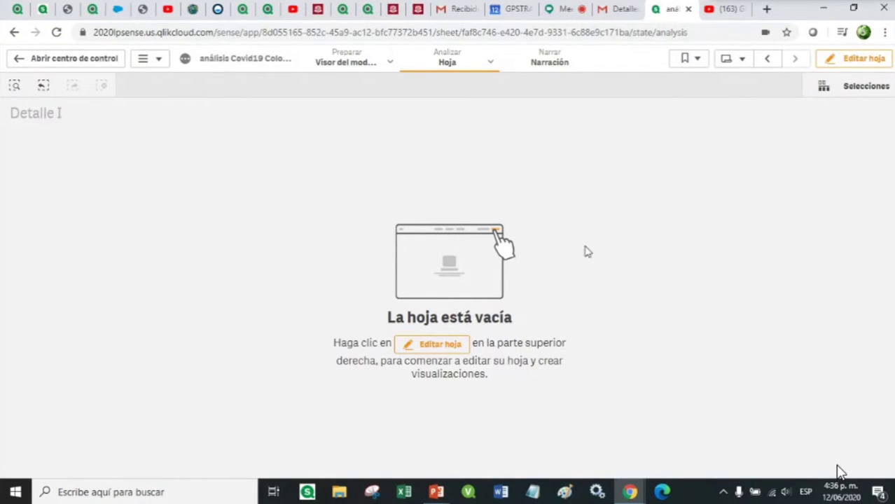
click(861, 64)
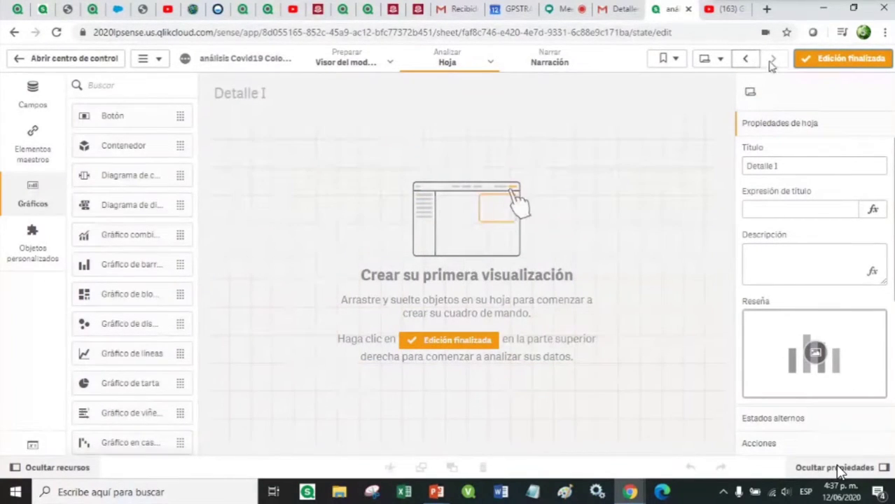
Step: Return to the Dashboard sheet and copy its filter pane with Clasifición_Edad, region, Municipio and Departamento
click(721, 61)
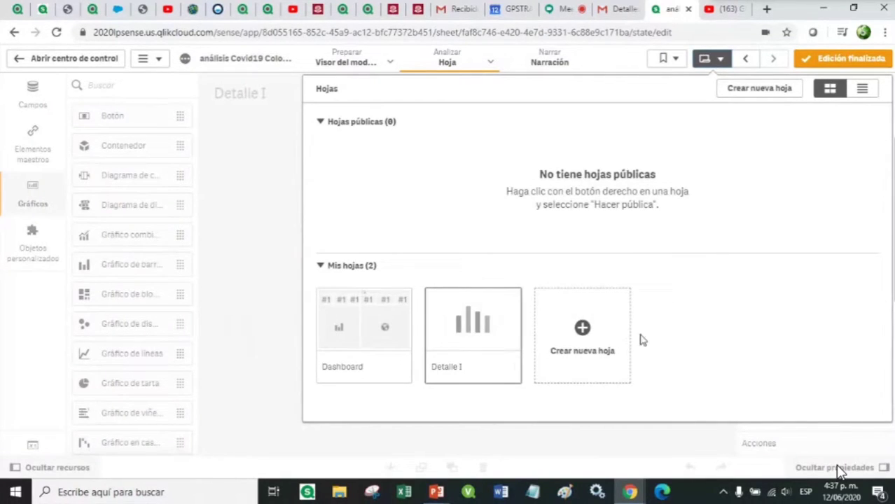
click(746, 59)
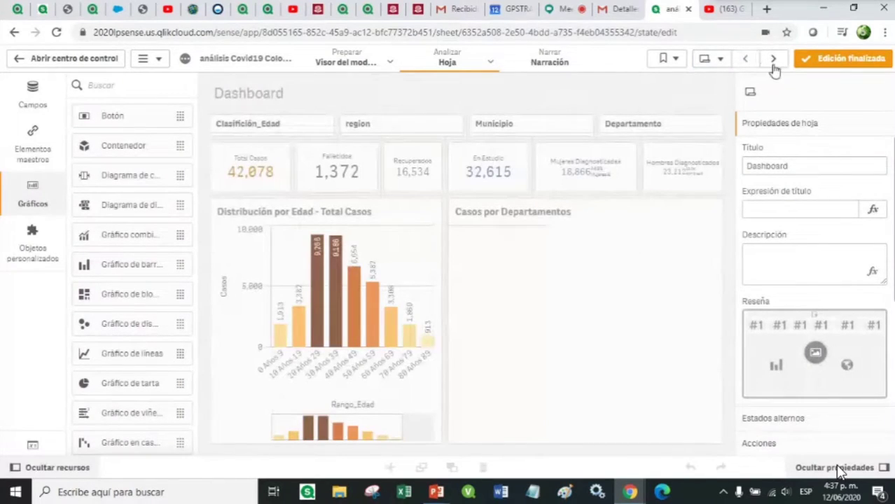
click(682, 133)
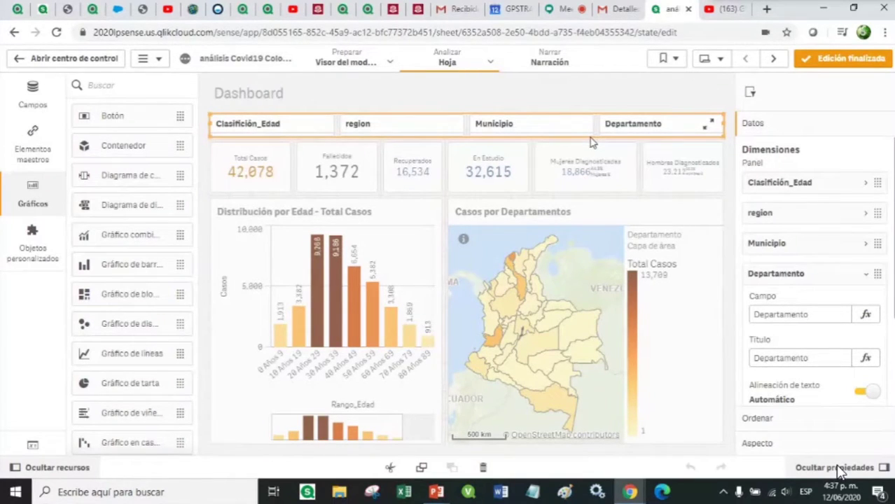
right_click(639, 128)
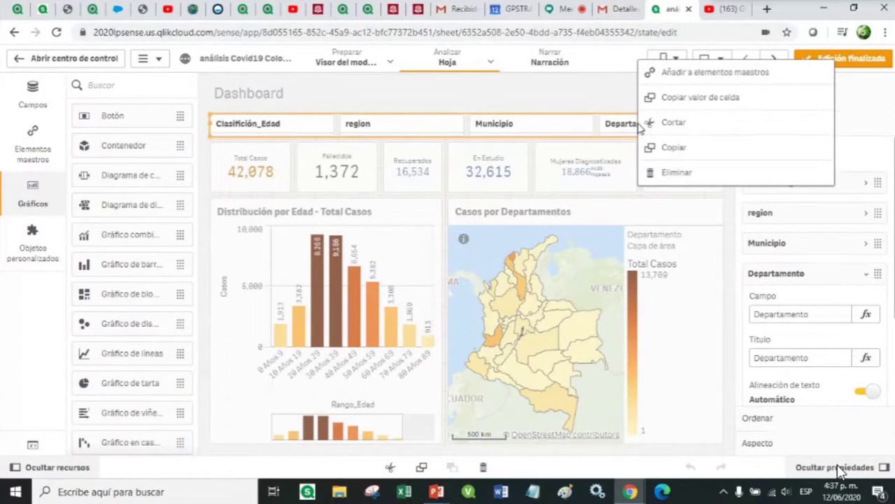
click(673, 148)
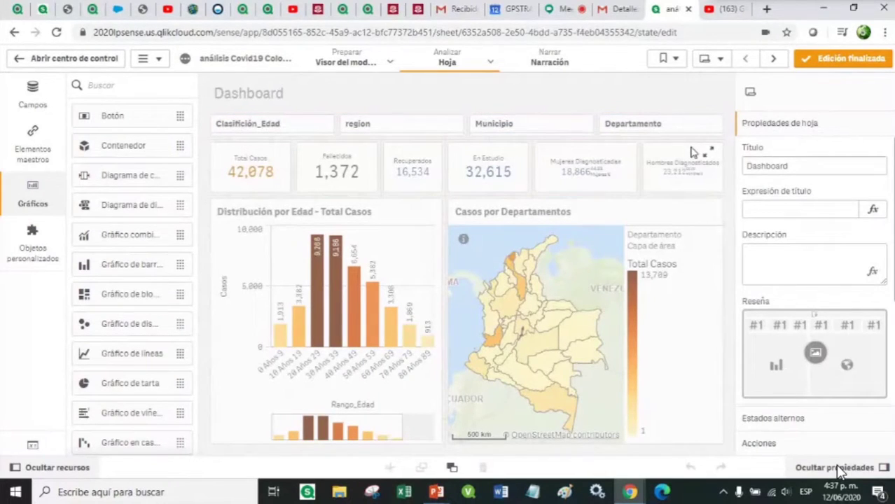
Step: Paste the filter pane into the Detalle I sheet and resize it to a one-row strip across the full width of the grid's upper edge
click(774, 61)
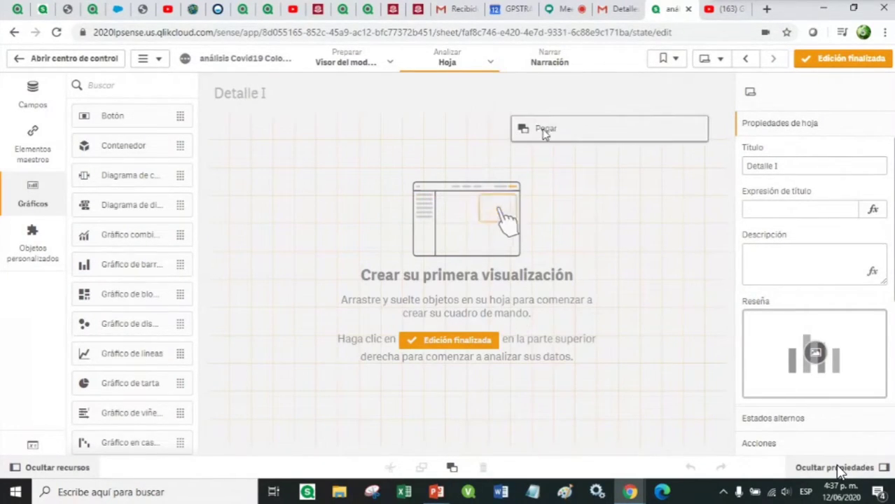
key(ctrl+v)
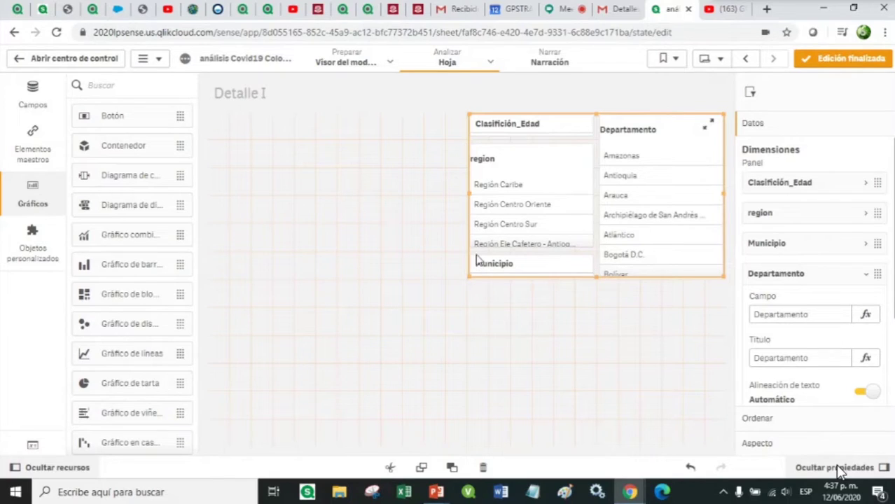
drag(464, 271, 203, 138)
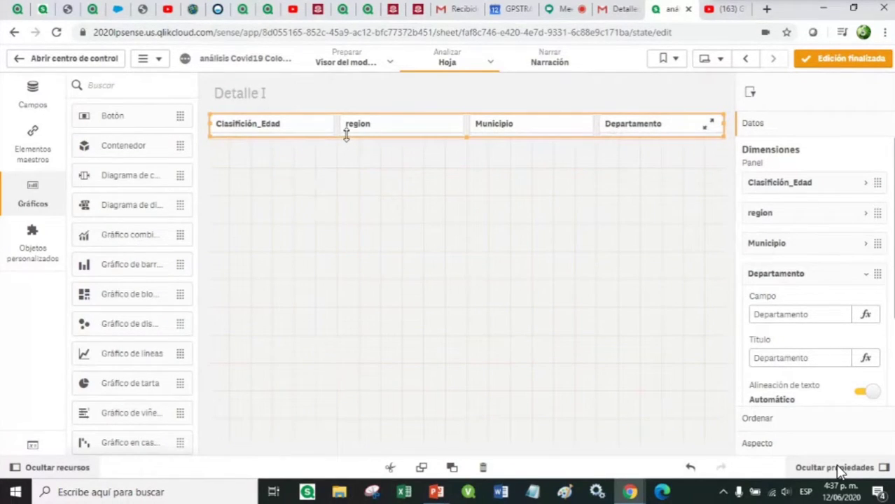
drag(467, 137, 462, 274)
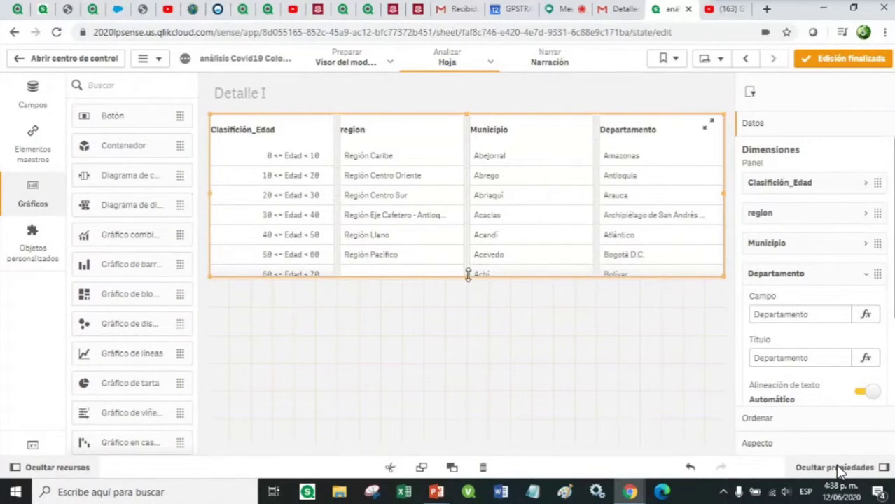
drag(467, 275, 464, 133)
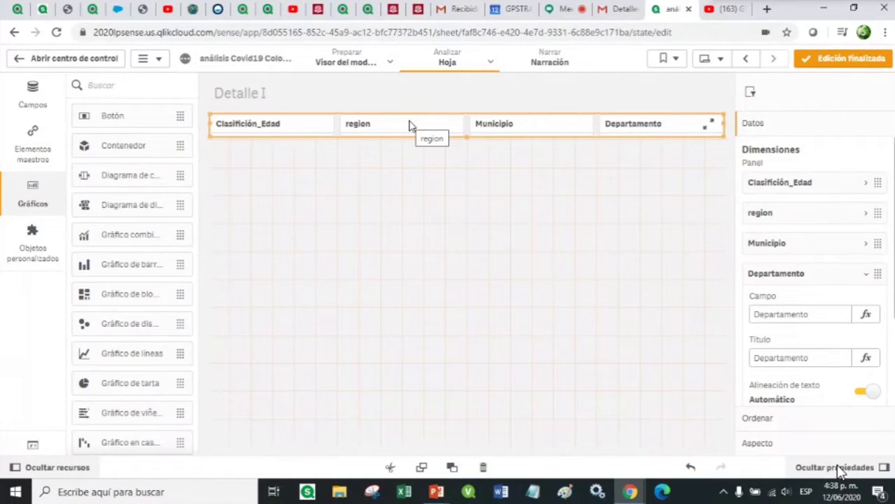
Step: Find the Sexo field with the search text "se" and add it to the filter pane on the Detalle I sheet
click(29, 98)
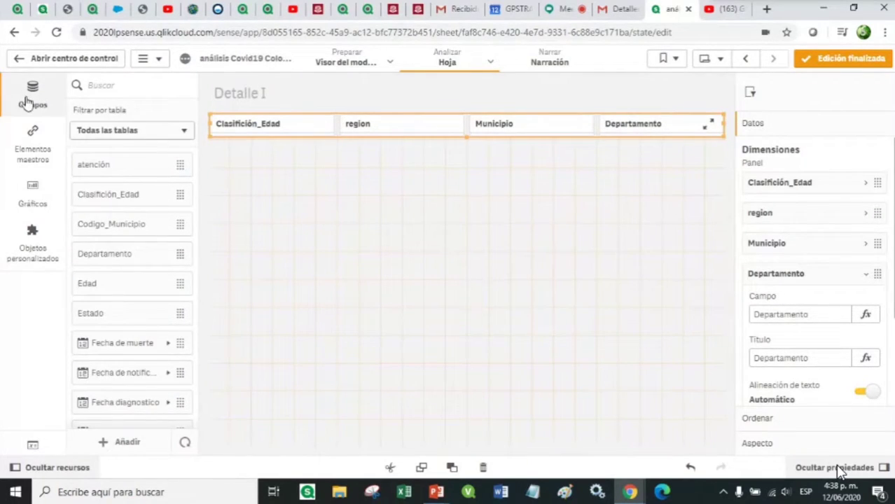
click(99, 86)
text(se)
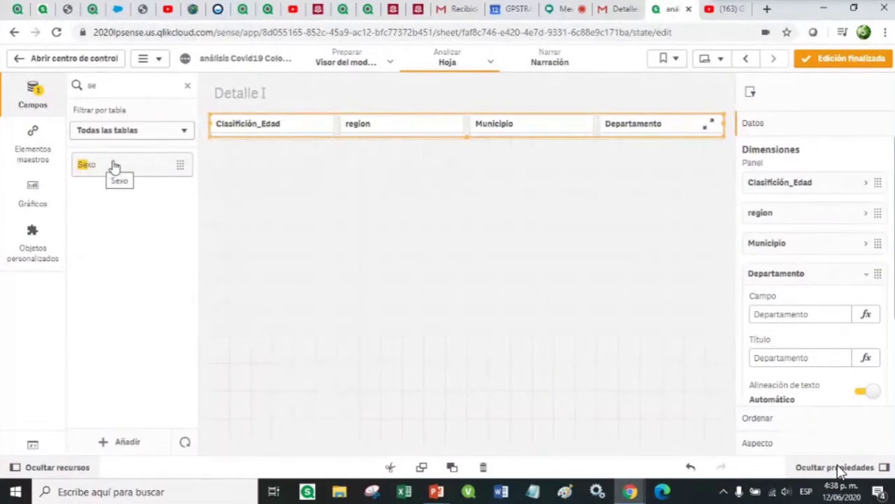
drag(117, 172, 448, 132)
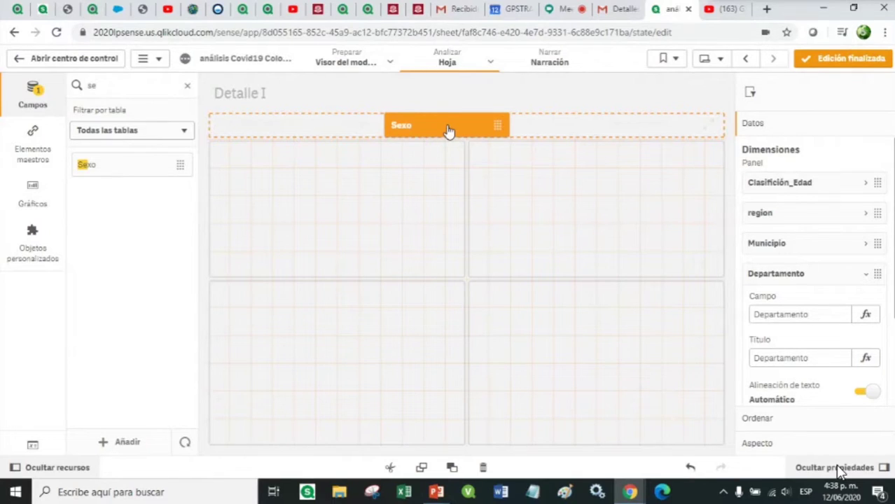
drag(448, 132, 449, 130)
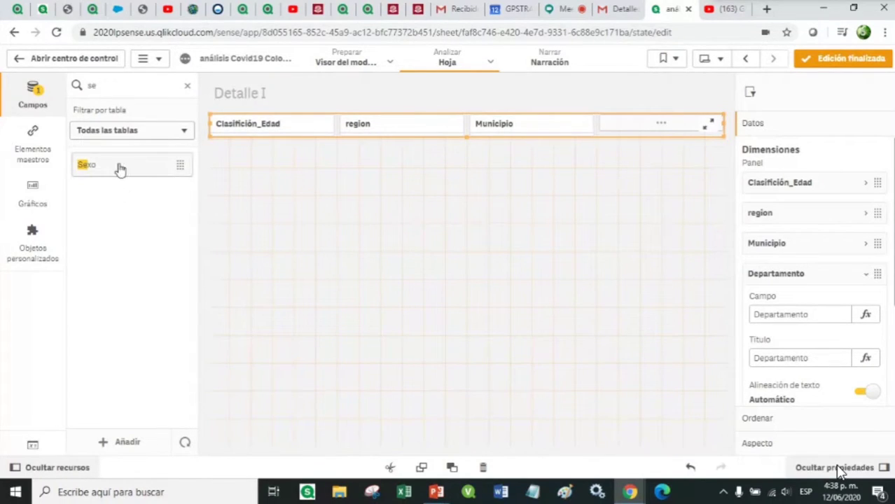
drag(105, 169, 354, 236)
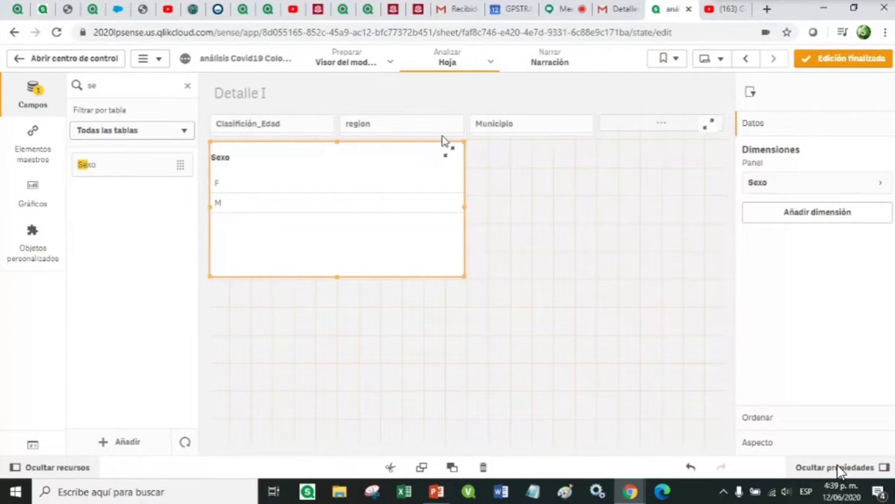
click(391, 124)
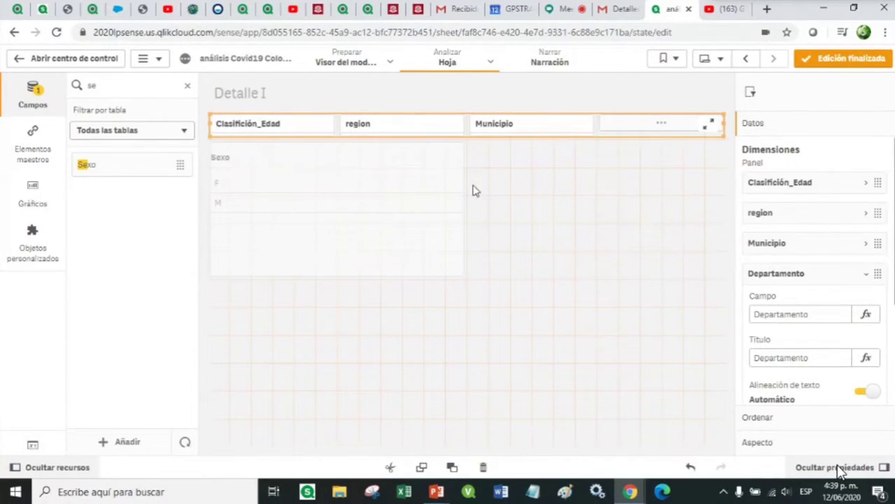
click(419, 226)
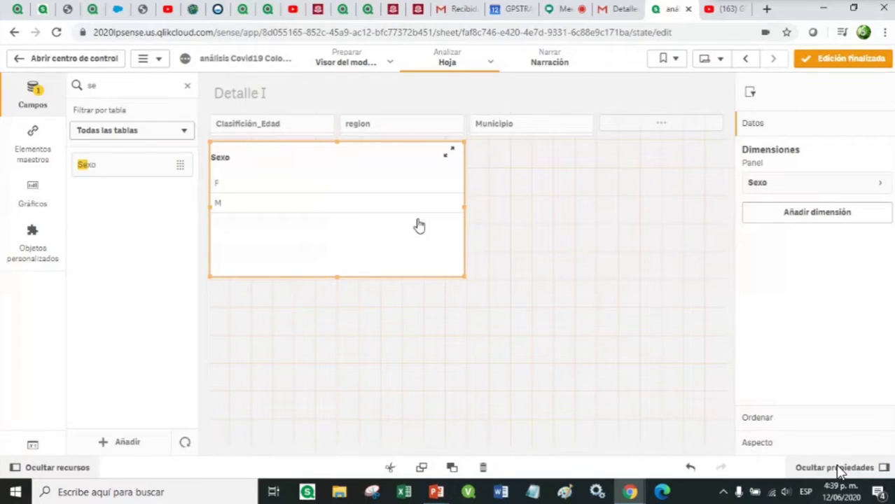
key(Delete)
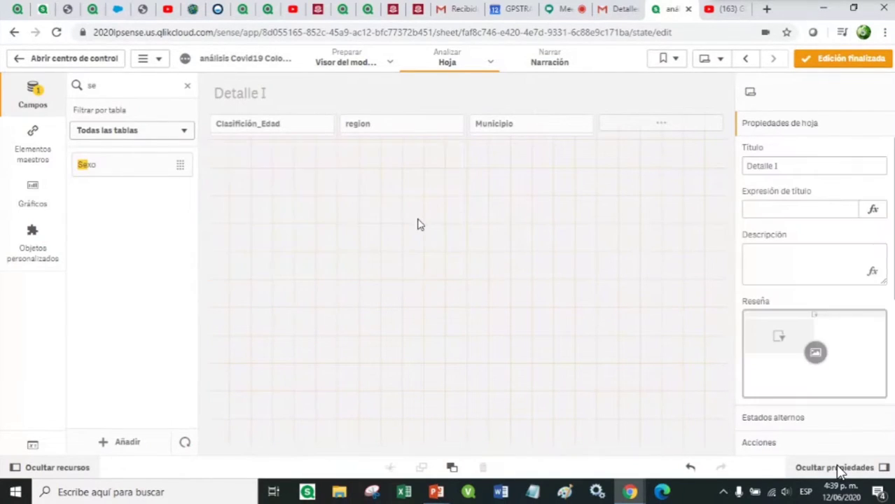
Step: Reorder the filter pane's dimensions on the Detalle I sheet so Clasifición_Edad sits between Departamento and Sexo
click(575, 133)
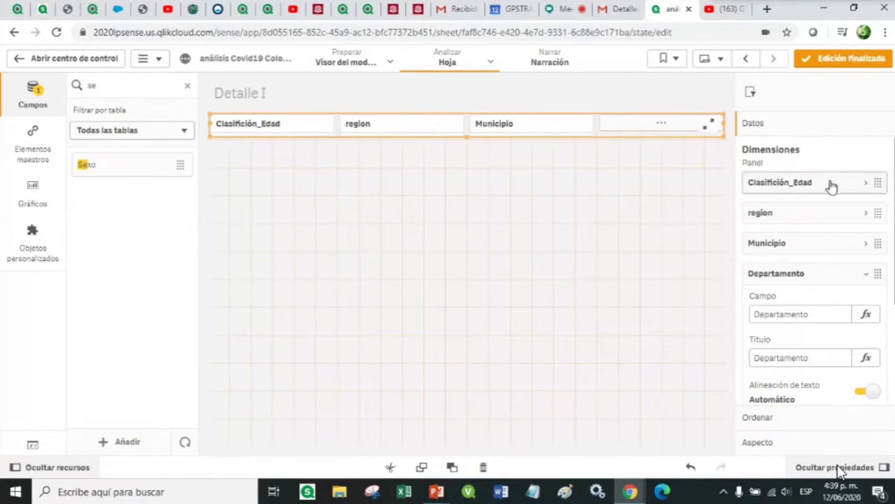
click(843, 278)
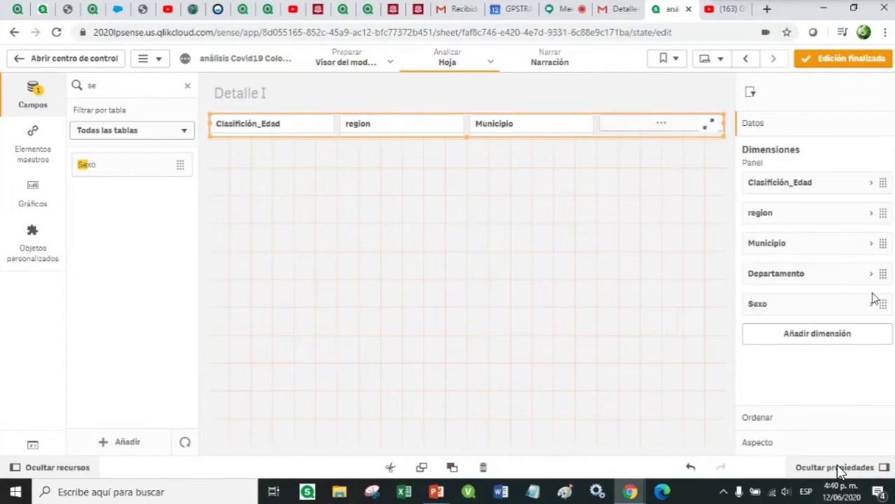
drag(880, 183, 879, 280)
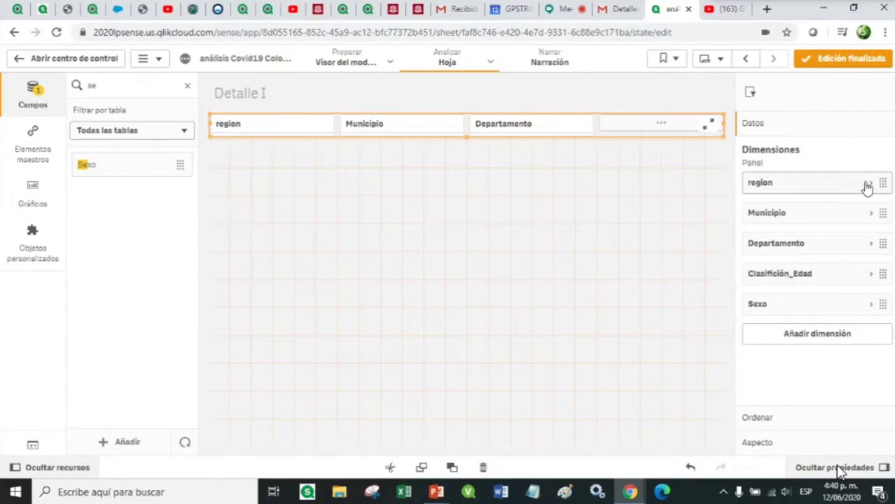
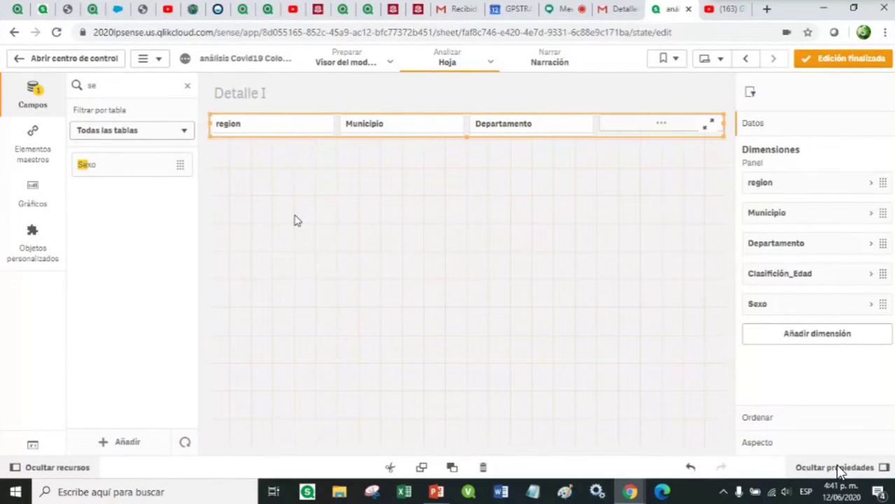
Step: Open the data model viewer and spread the HistoricoCovid and Regiones tables apart so their link is clear
click(367, 57)
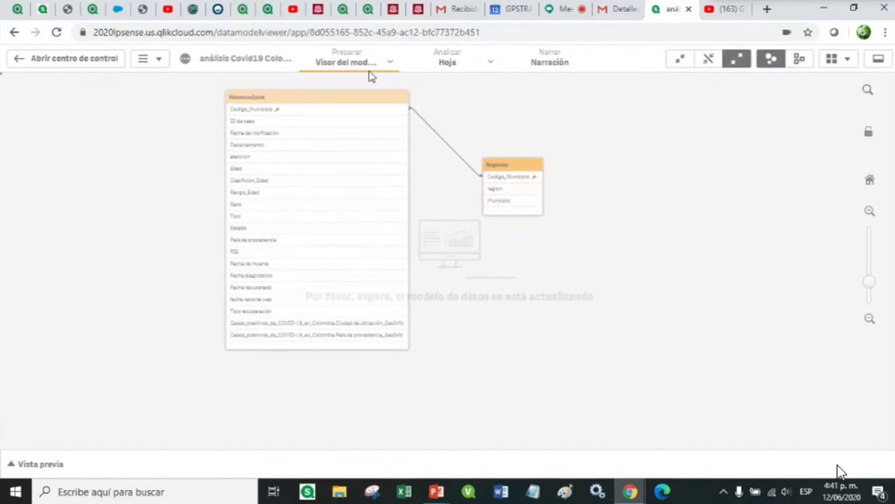
click(390, 62)
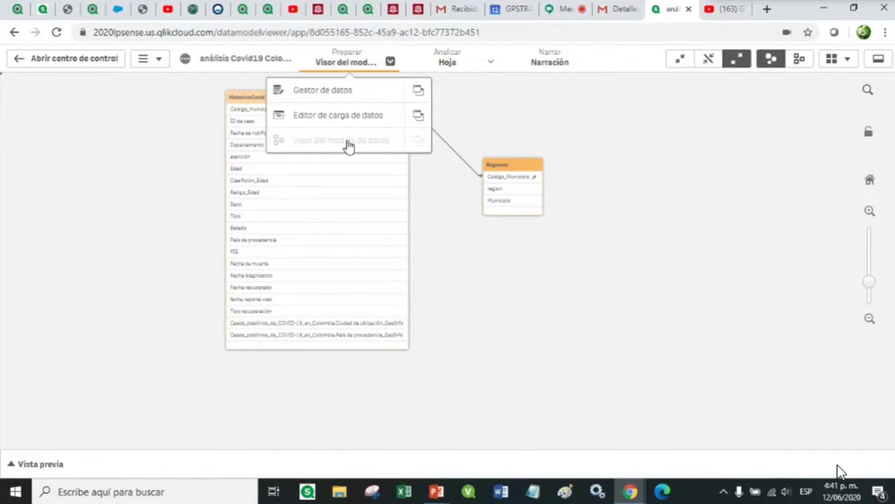
click(511, 168)
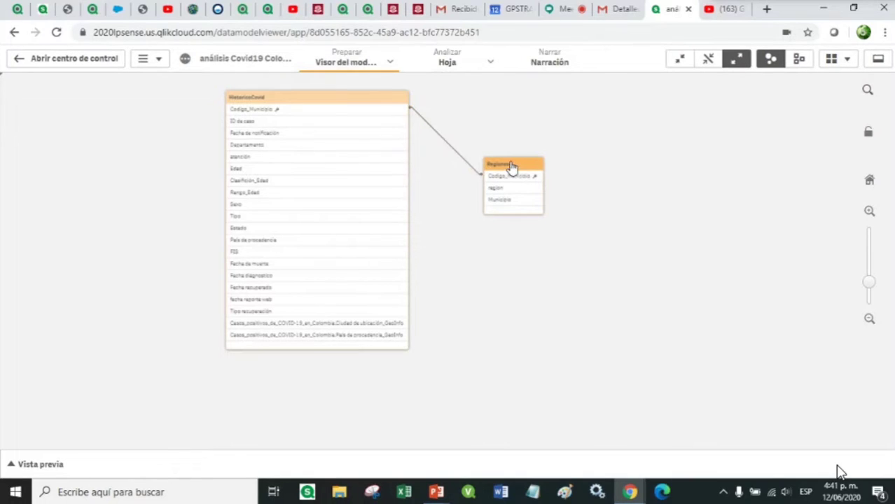
drag(510, 168, 562, 164)
drag(335, 102, 344, 122)
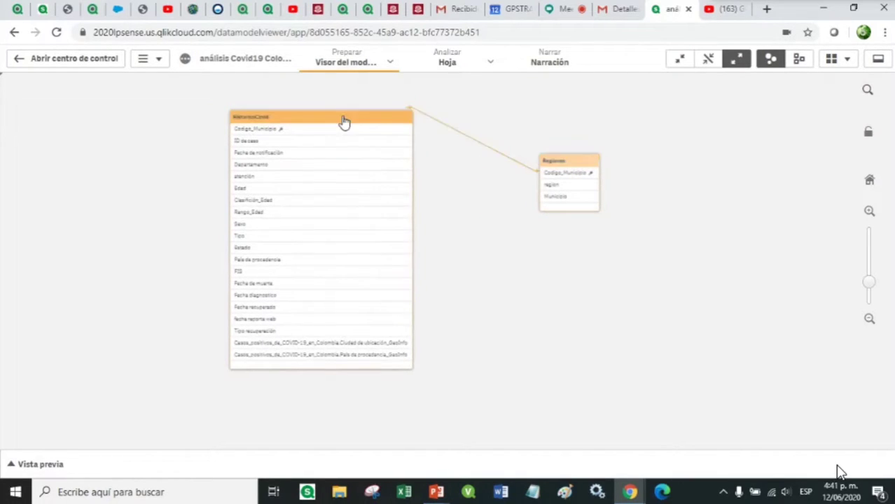
drag(551, 172, 602, 176)
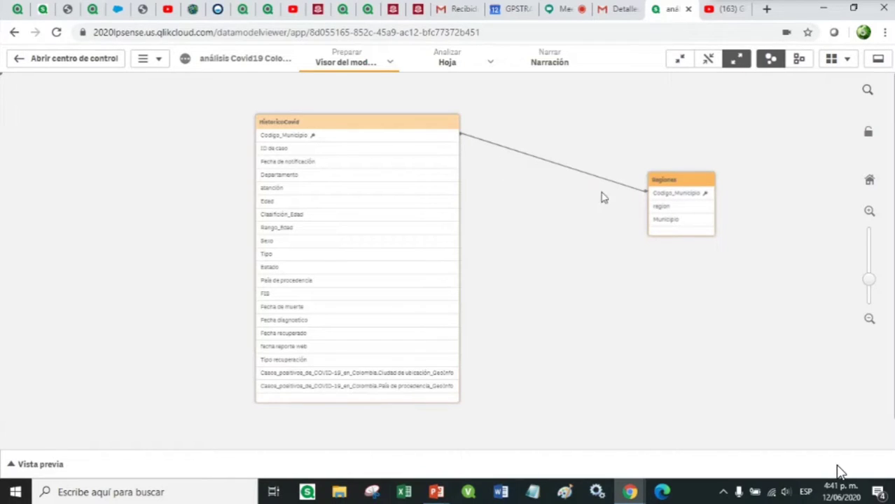
drag(662, 183, 657, 184)
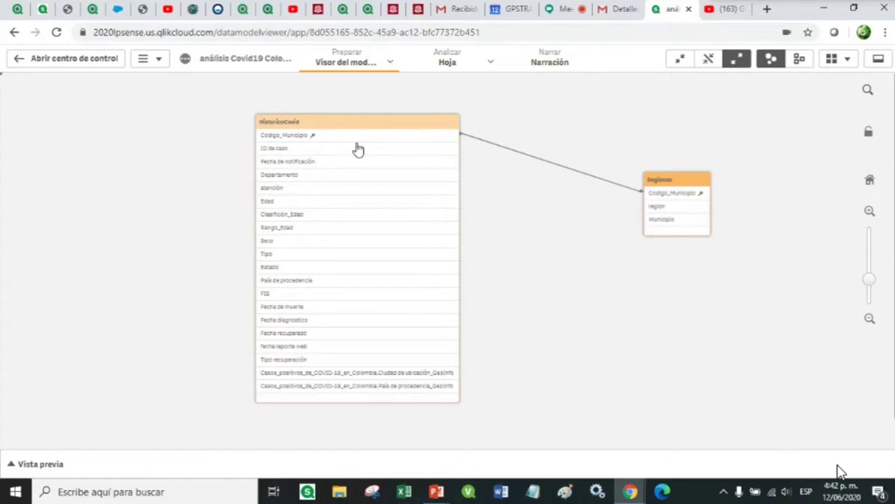
Step: Open the data load editor and examine the HistoricoCovid load block in the automatically generated script section
click(391, 62)
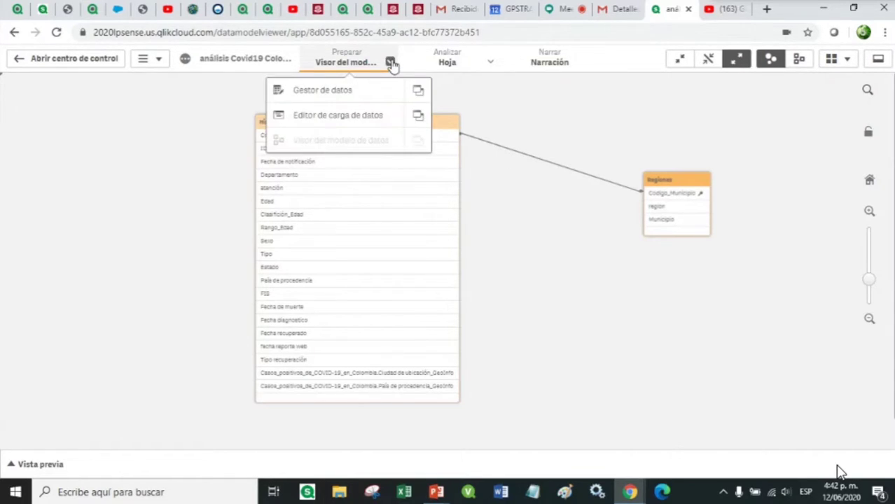
click(322, 117)
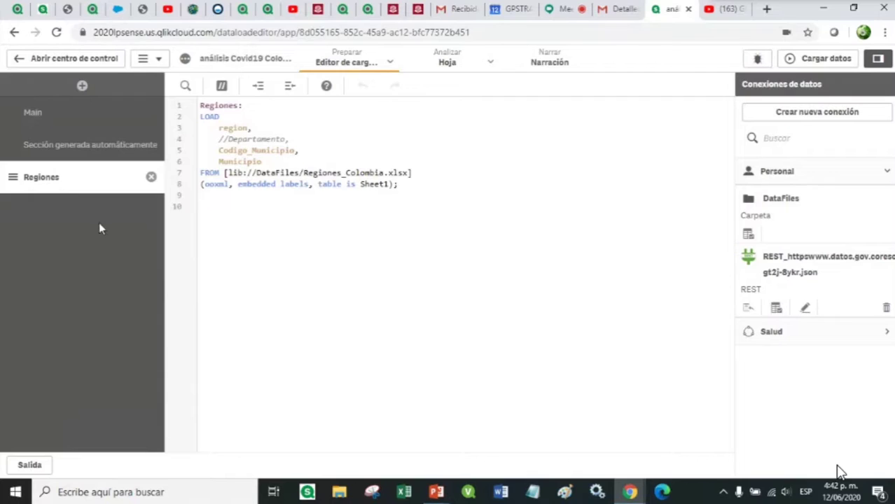
click(132, 147)
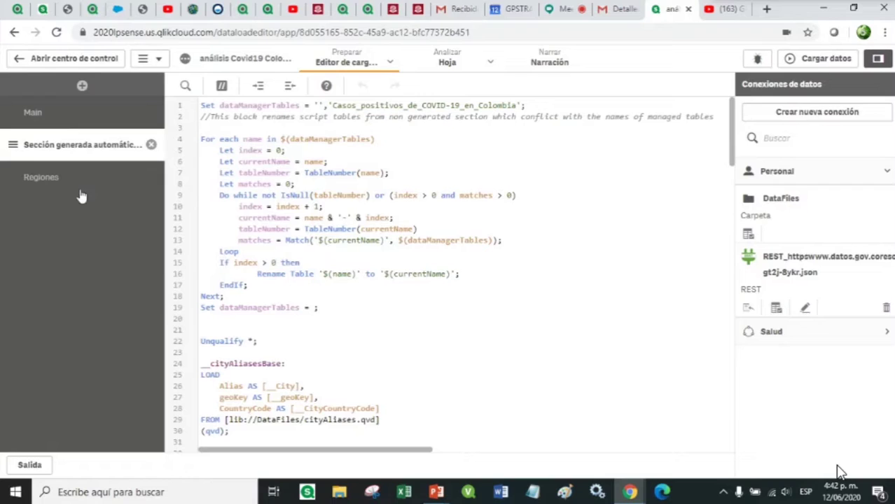
scroll(236, 247, down, 5)
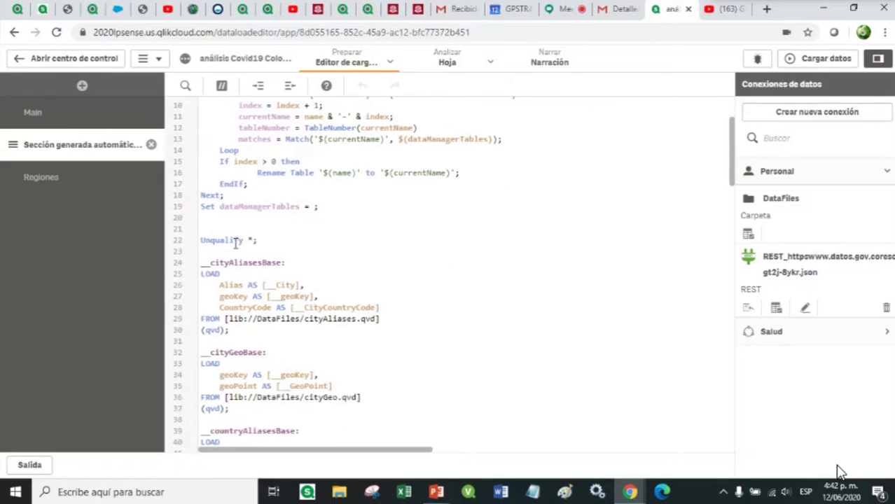
scroll(236, 247, down, 6)
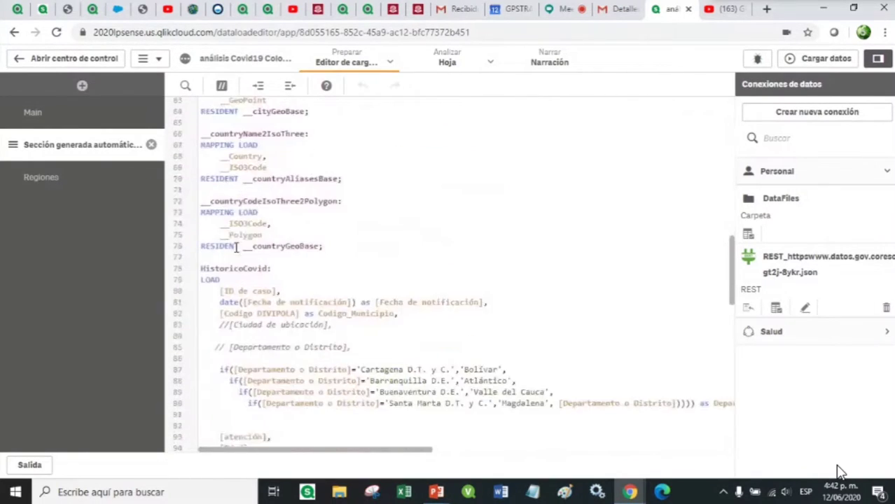
scroll(236, 247, up, 1)
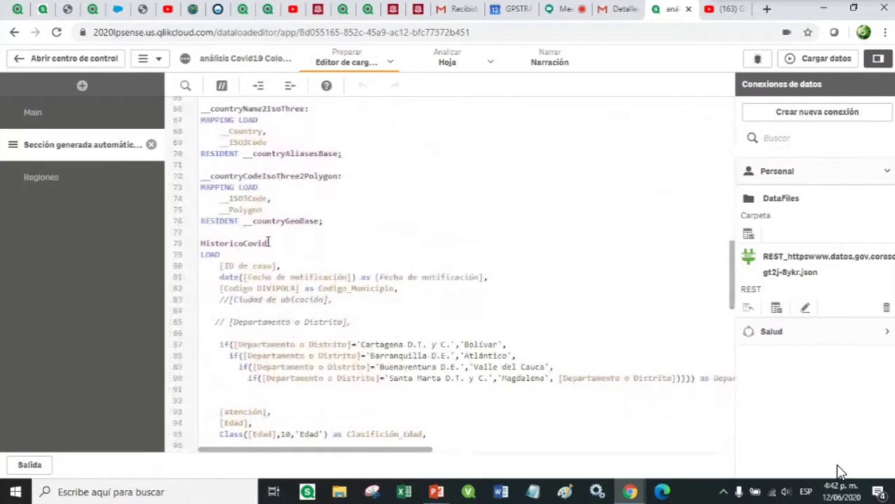
drag(270, 243, 199, 243)
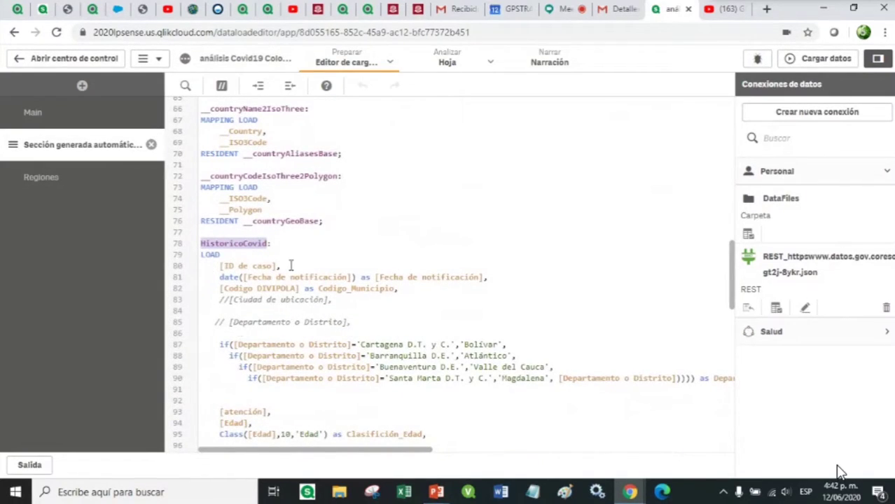
scroll(238, 253, down, 2)
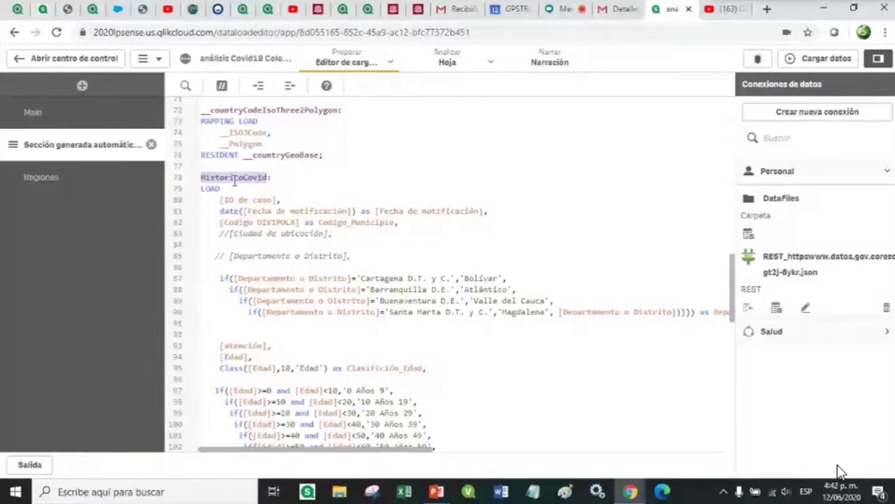
text(:)
scroll(276, 180, down, 3)
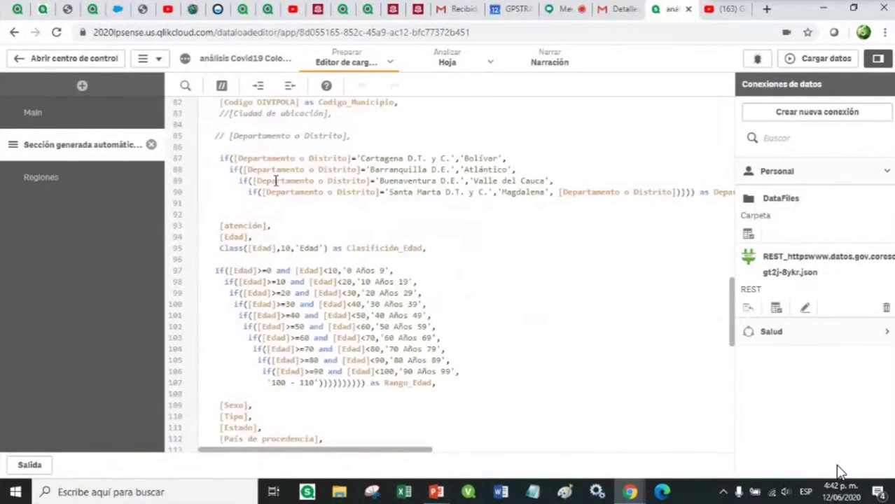
scroll(276, 181, down, 4)
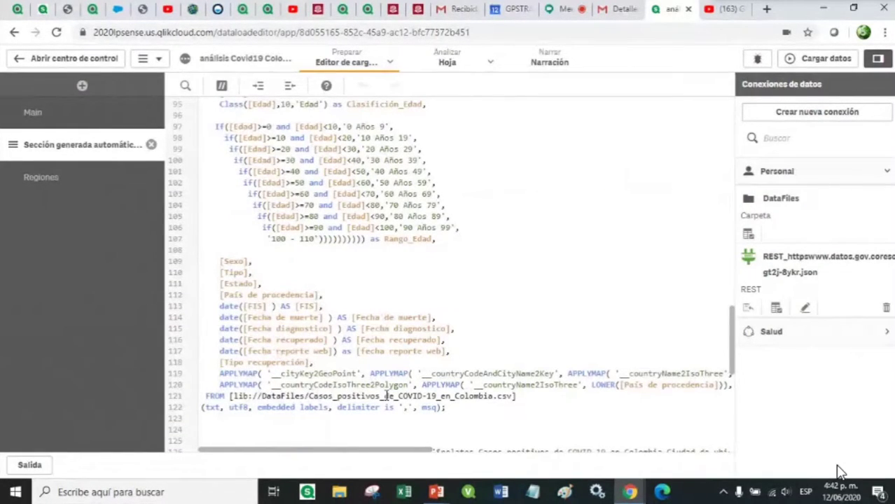
scroll(249, 211, up, 7)
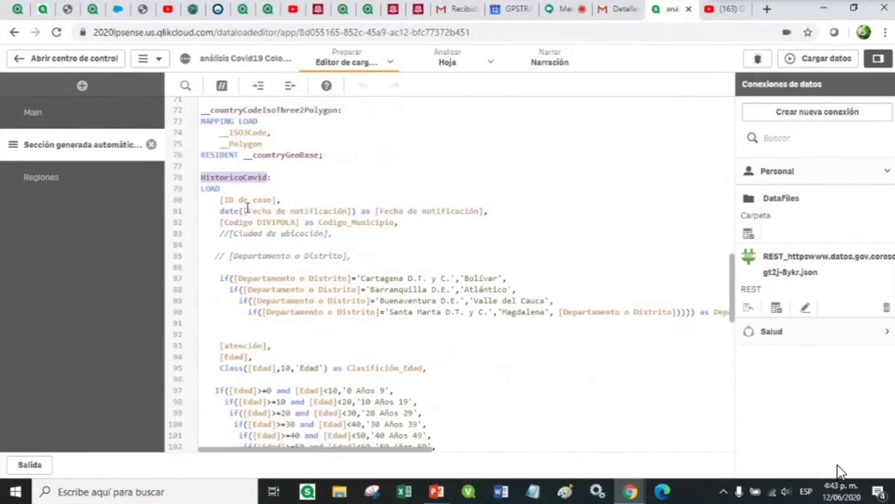
Step: Copy the table name HistoricoCovid from its label in the automatically generated section
click(246, 178)
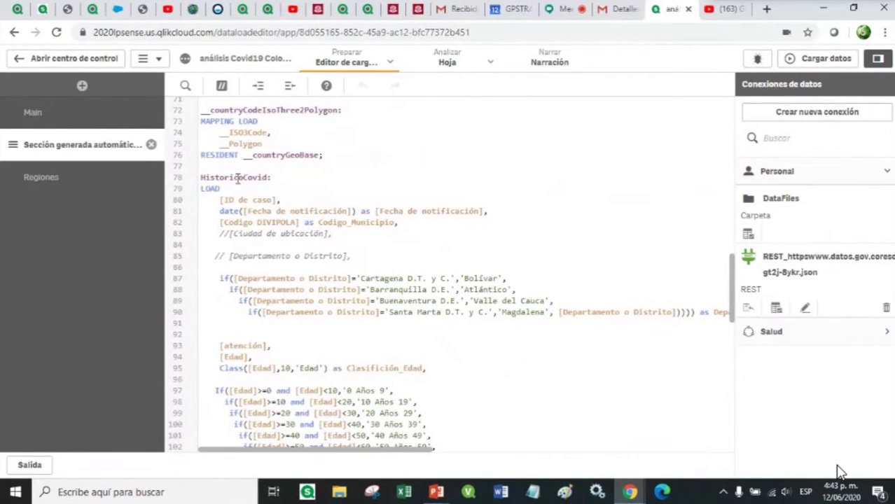
double_click(236, 177)
key(ctrl+c)
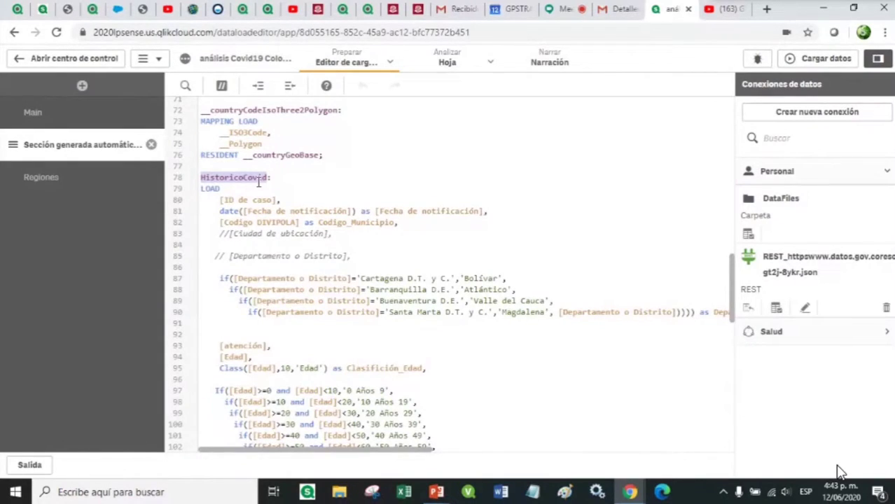
Step: Add the prefix Left join(HistoricoCovid) on a new line above the Regiones table label in the Regiones script section
click(35, 179)
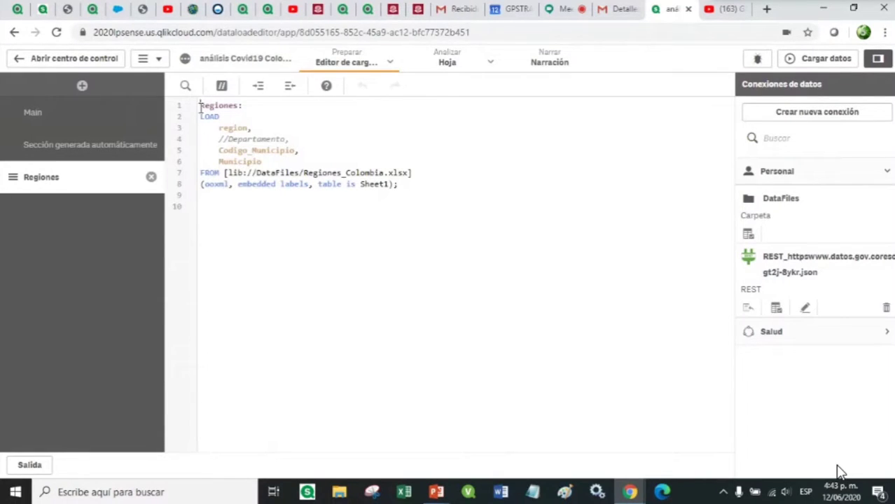
key(Return)
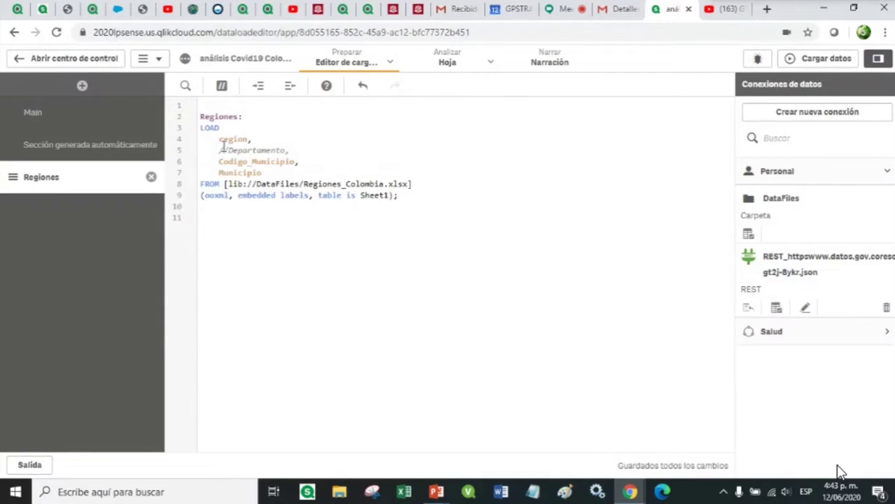
drag(214, 161, 302, 161)
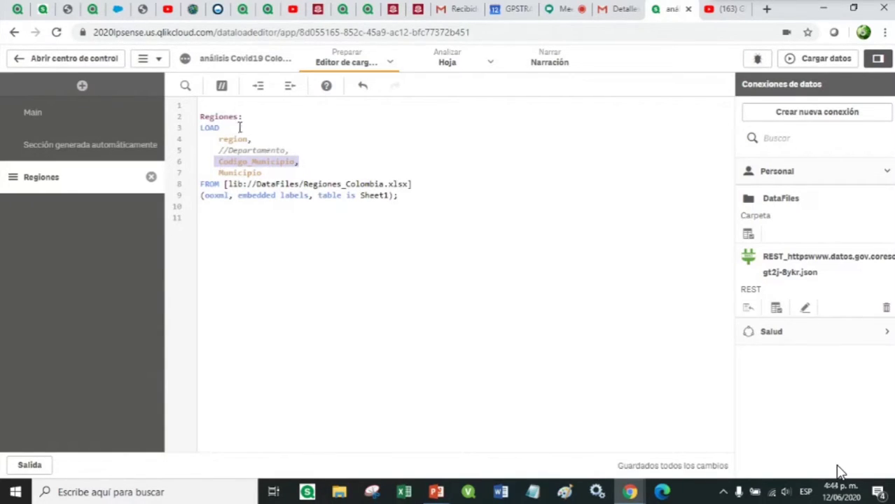
click(204, 105)
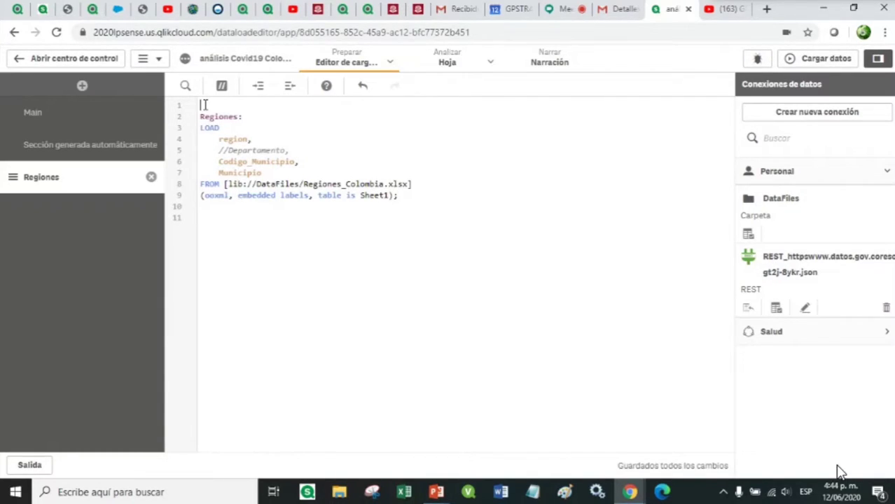
text(e)
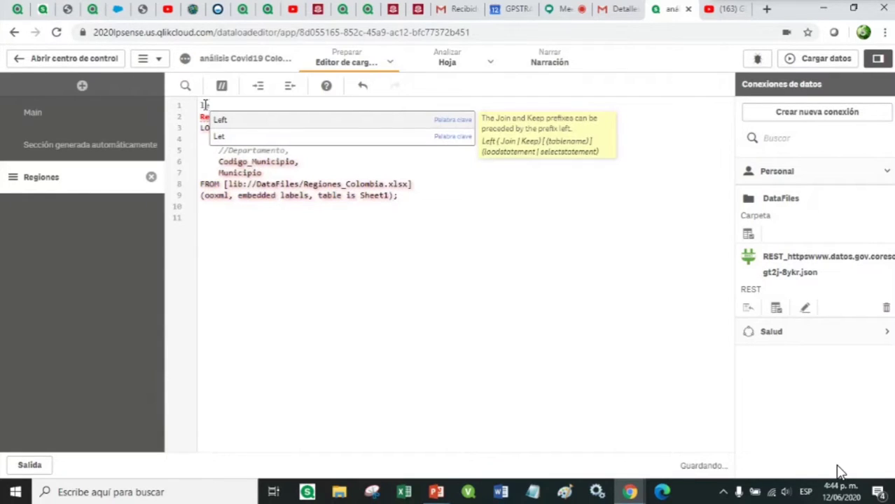
key(Return)
text(join)
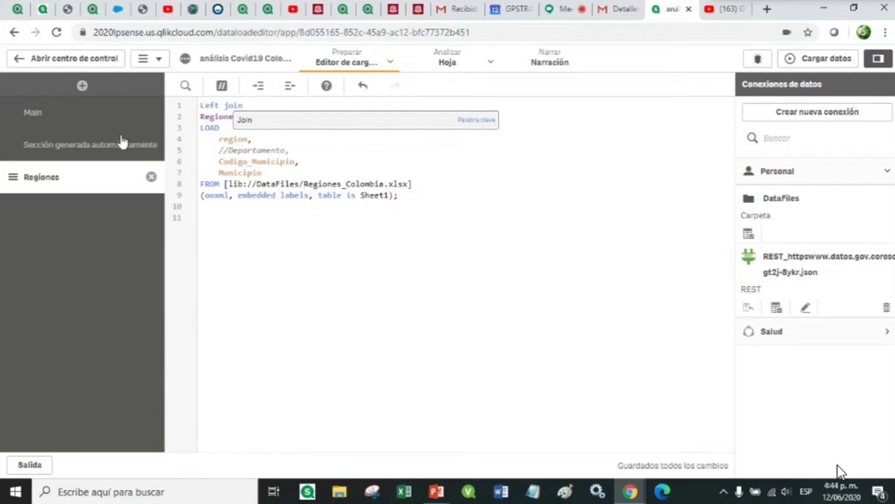
click(98, 145)
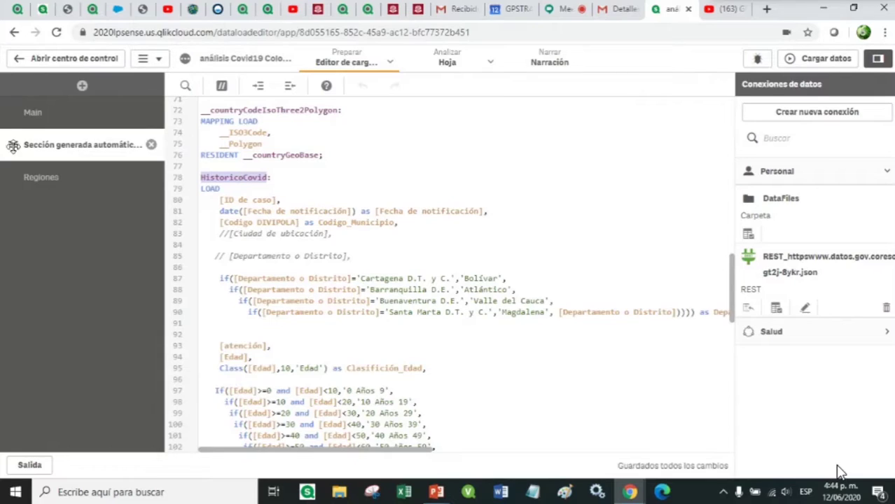
click(39, 184)
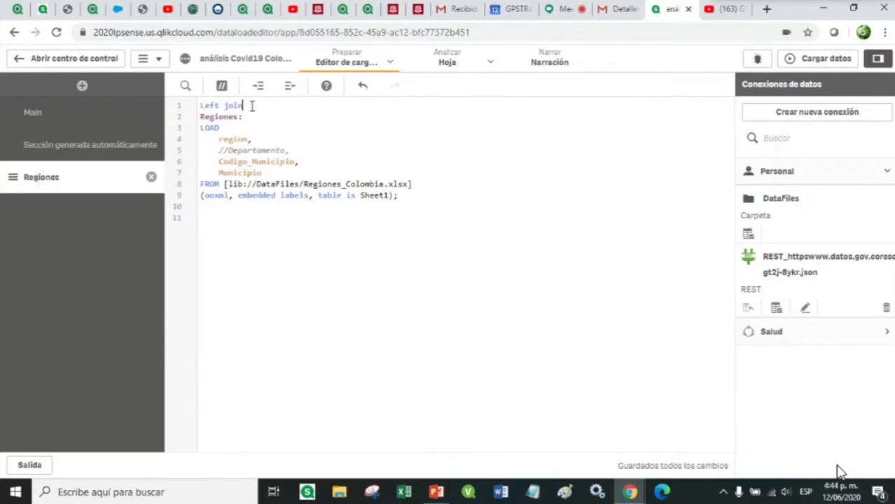
text(()
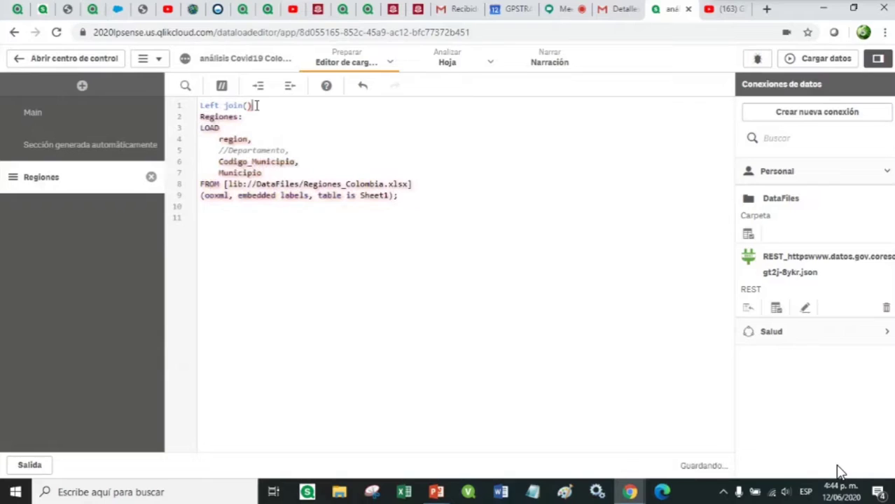
key(ctrl+v)
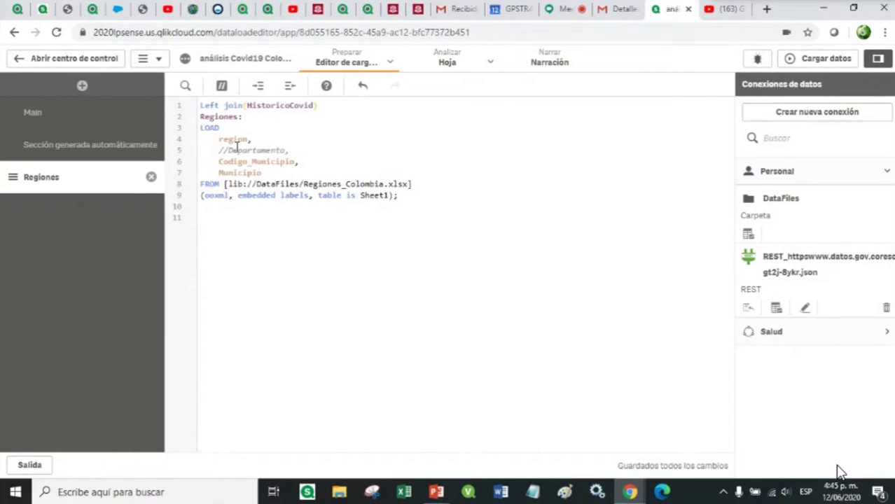
drag(209, 162, 310, 162)
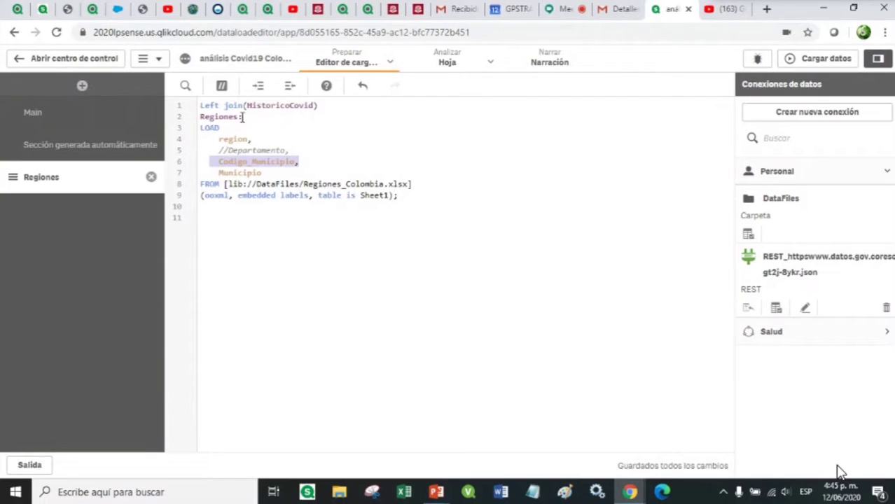
click(199, 103)
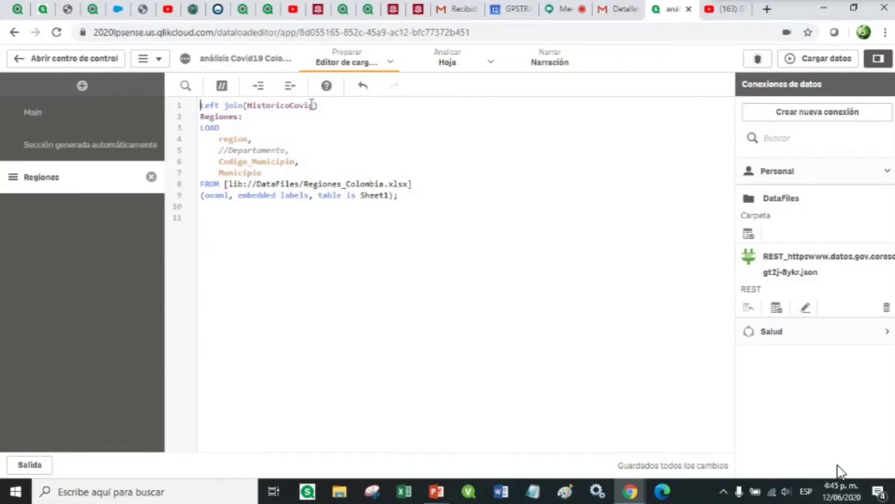
drag(315, 105, 245, 105)
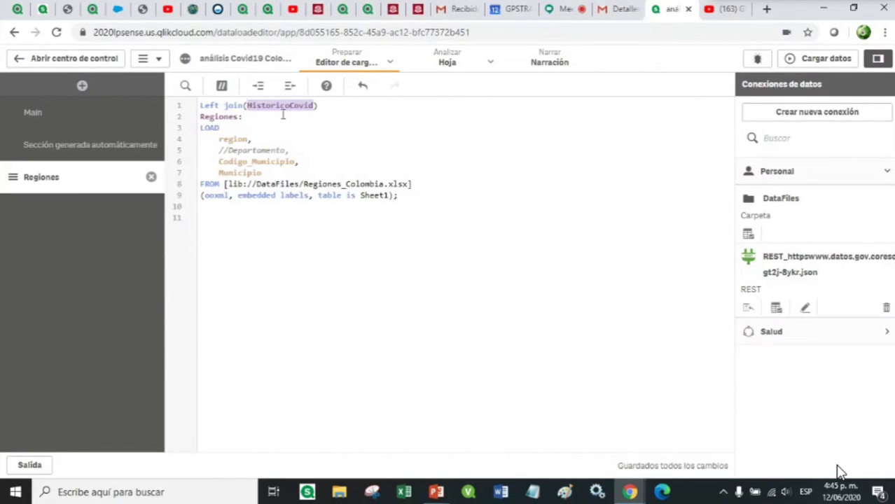
click(323, 106)
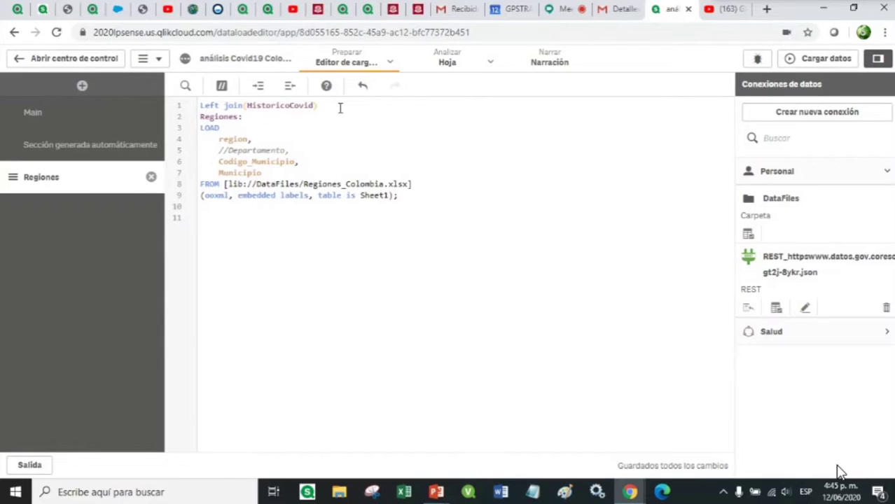
Step: Reload the app's data with the left-joined script and open the data model viewer
click(831, 61)
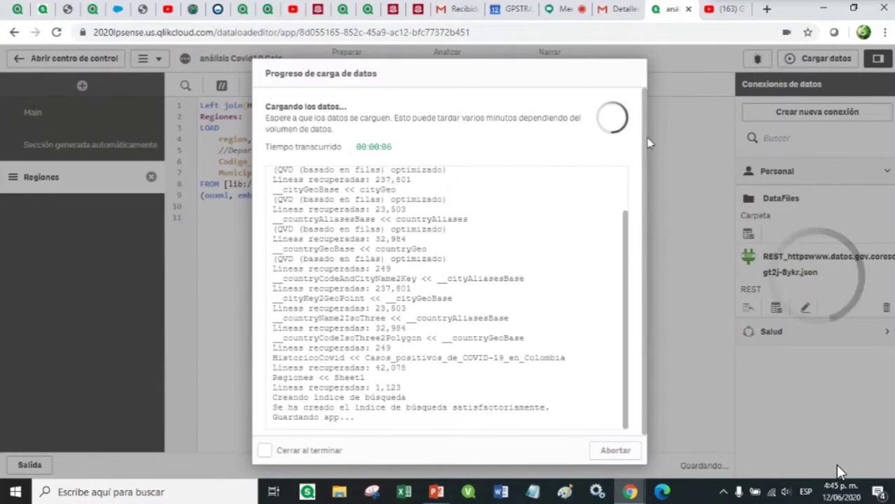
click(616, 451)
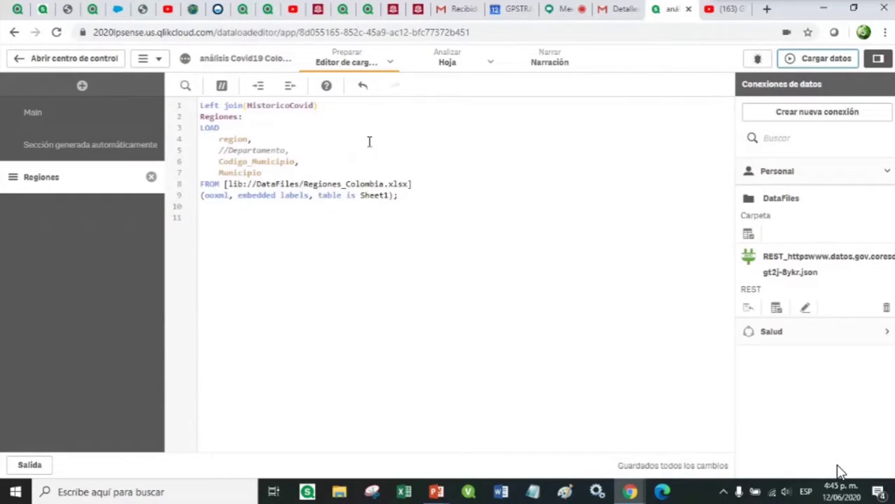
click(390, 63)
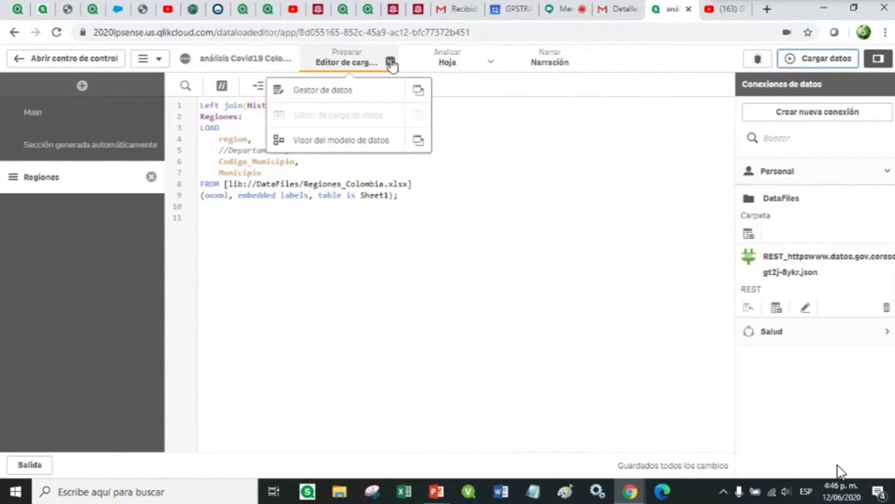
click(358, 150)
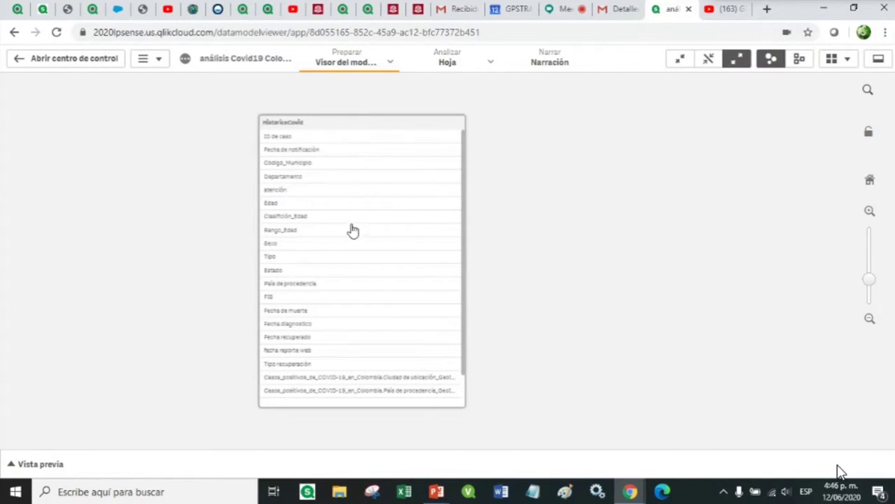
Step: Add a map chart beneath the filter pane on the Detalle I sheet, extended down the sheet, and show the master items
scroll(316, 232, down, 1)
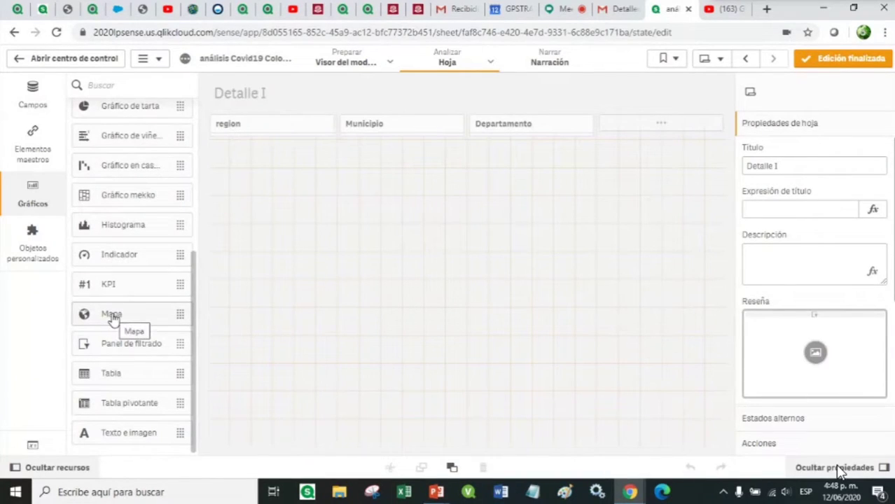
drag(116, 316, 294, 254)
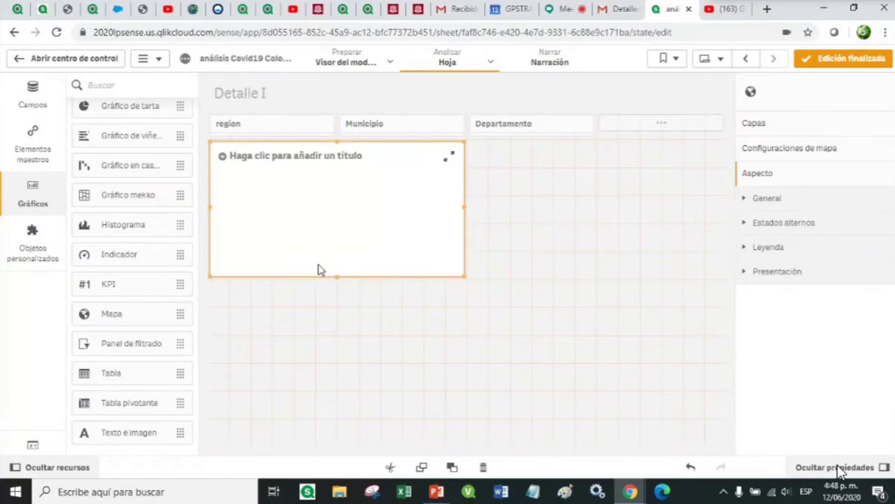
drag(333, 274, 322, 414)
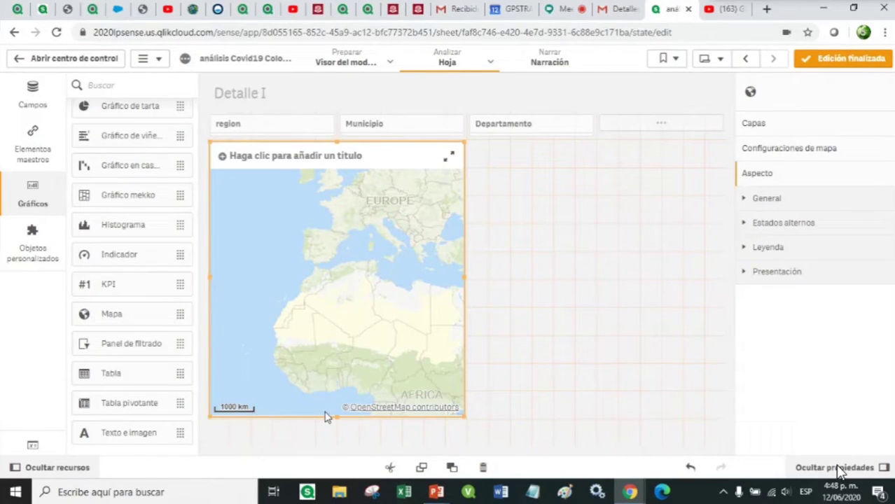
click(38, 140)
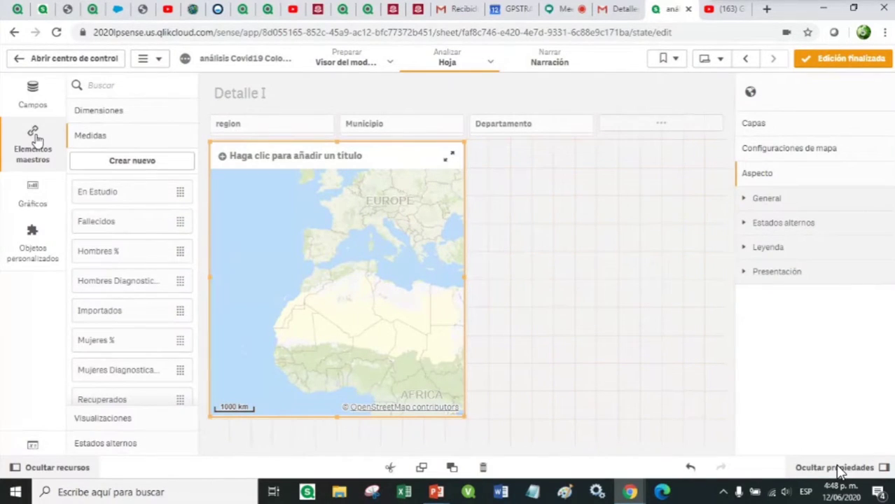
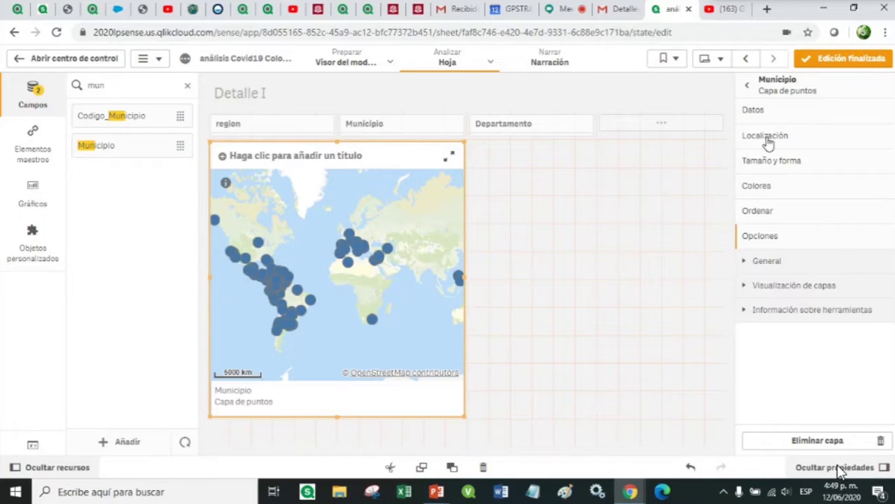
Step: Set the Municipio point layer's location scope to custom and restrict its country to 'CO'
click(767, 137)
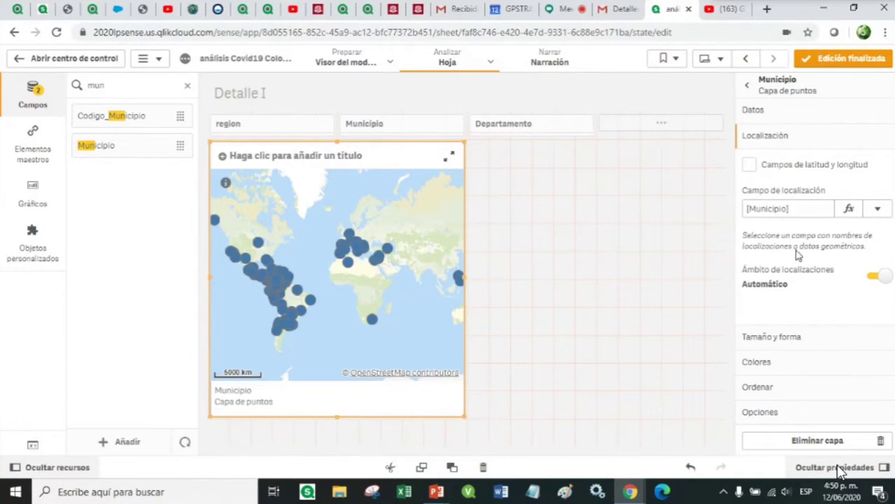
click(872, 277)
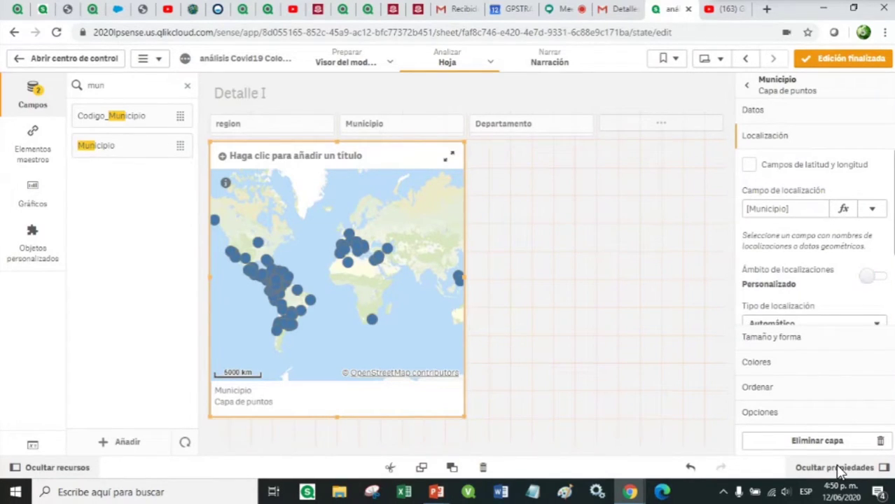
drag(893, 235, 893, 312)
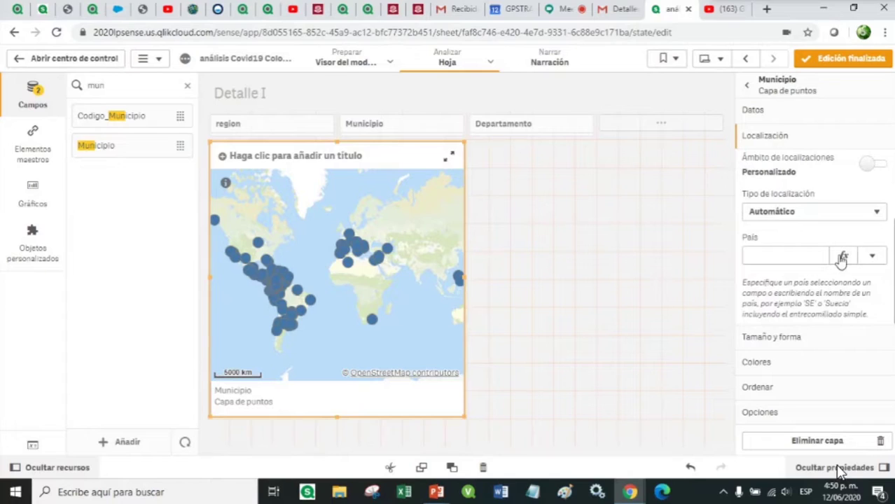
click(756, 260)
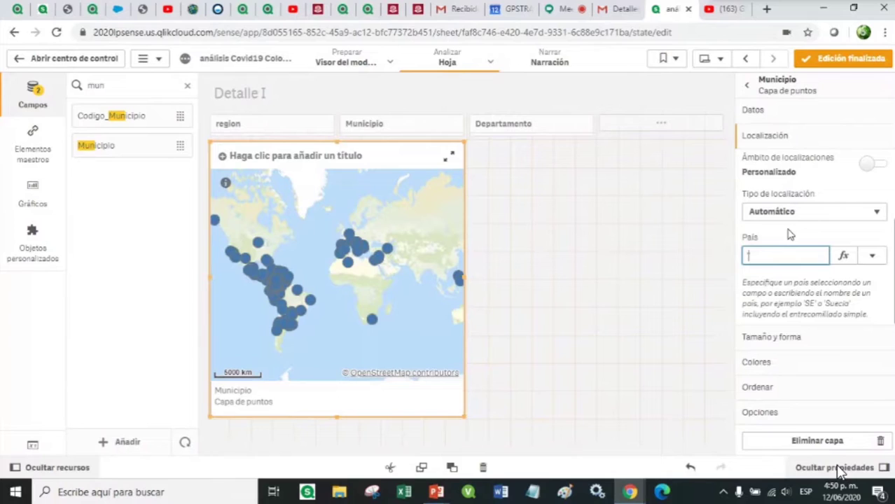
text('CO')
key(Return)
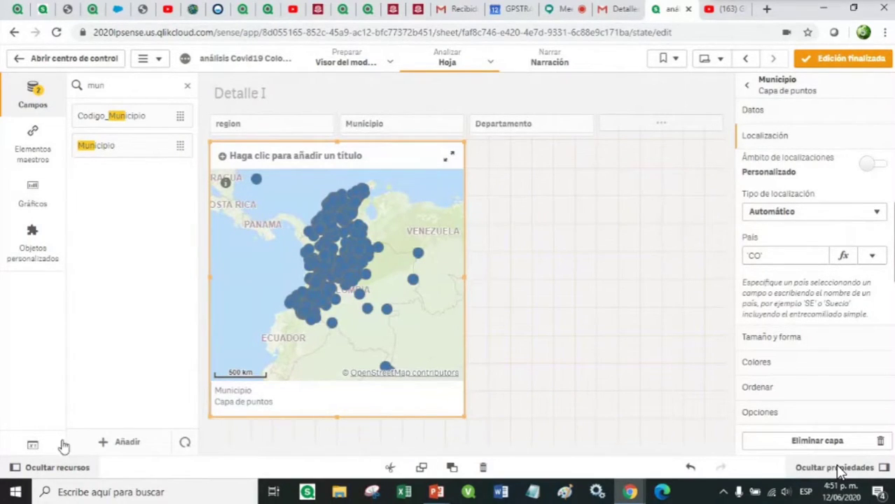
Step: Clear the search among the master measures and apply Total Casos as the bubble size of the map's Municipio point layer
click(36, 150)
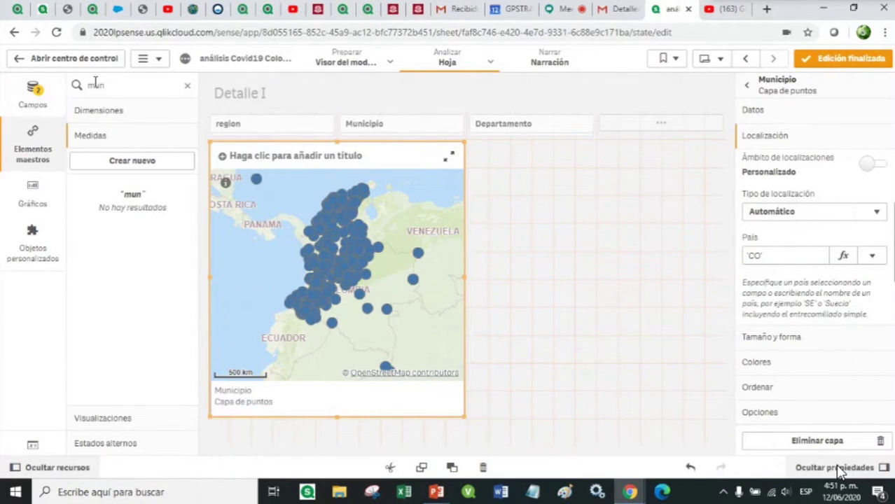
key(BackSpace)
key(BackSpace)
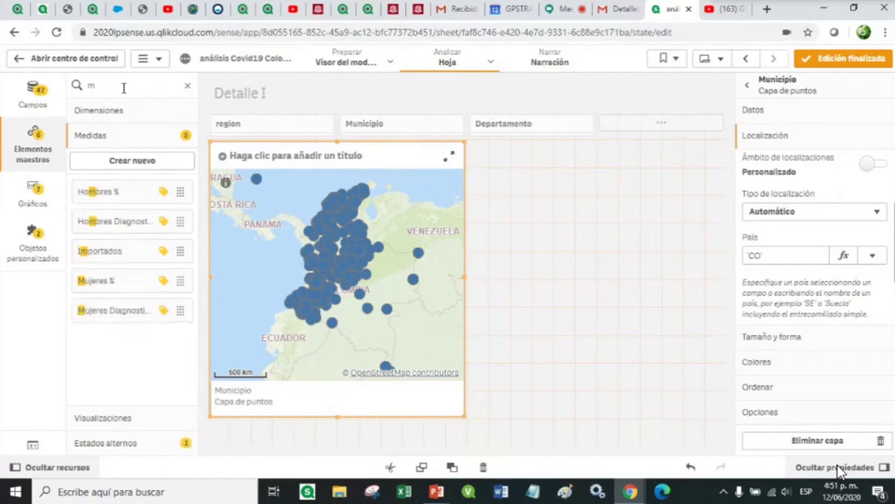
key(BackSpace)
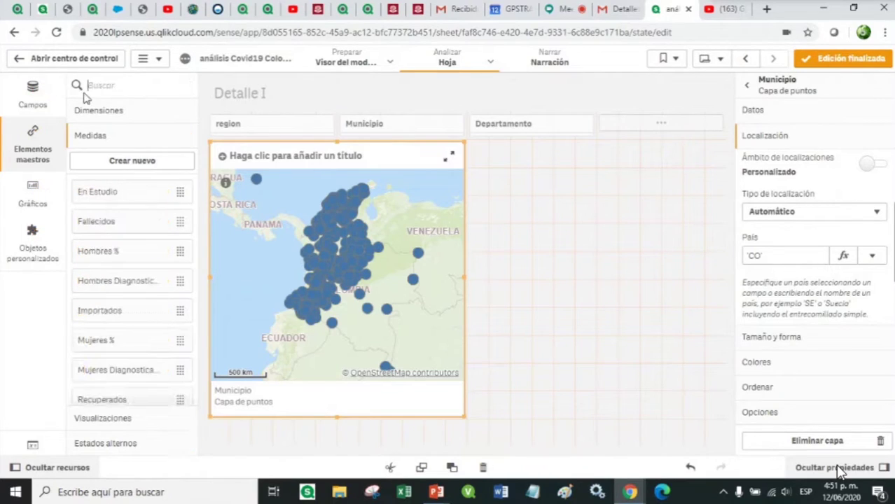
click(44, 155)
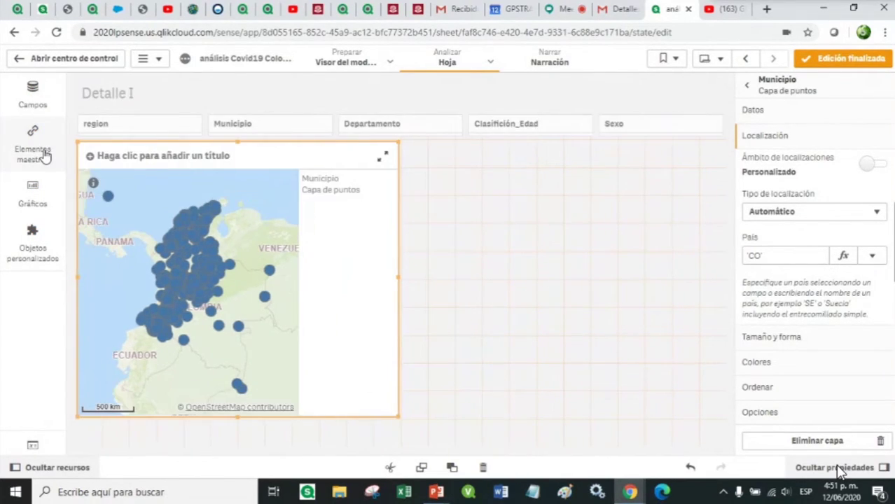
click(44, 155)
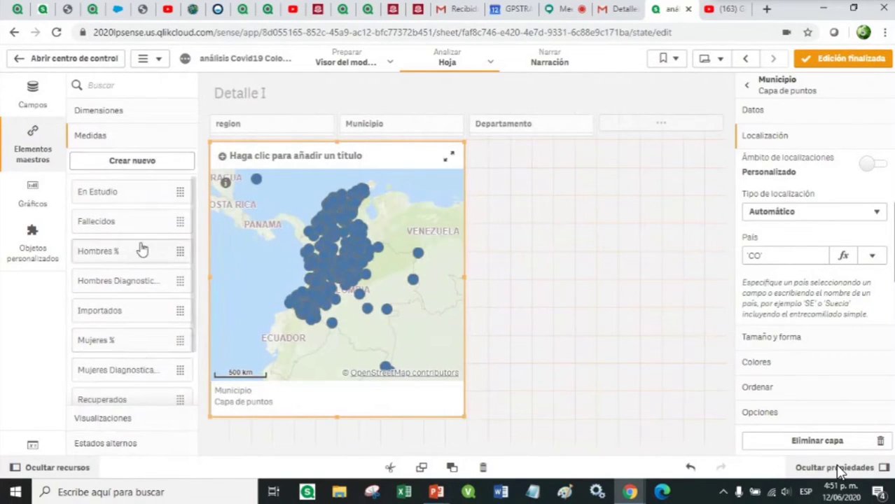
scroll(140, 249, down, 3)
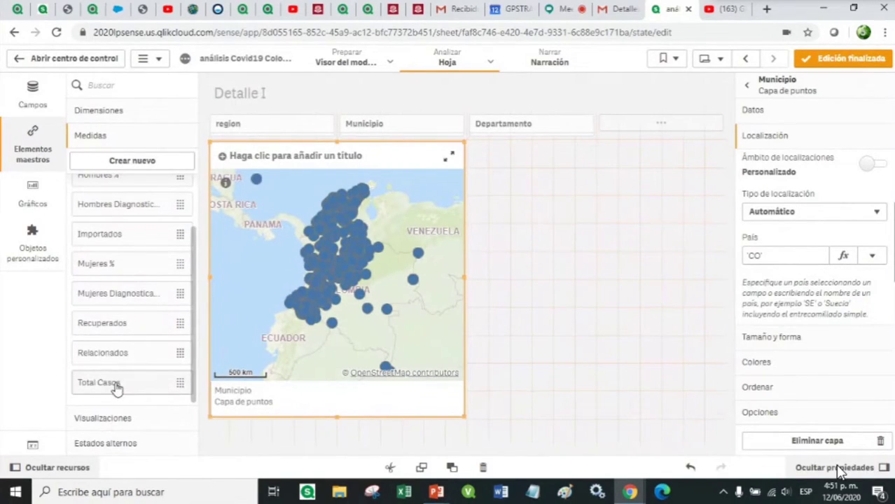
drag(116, 386, 339, 279)
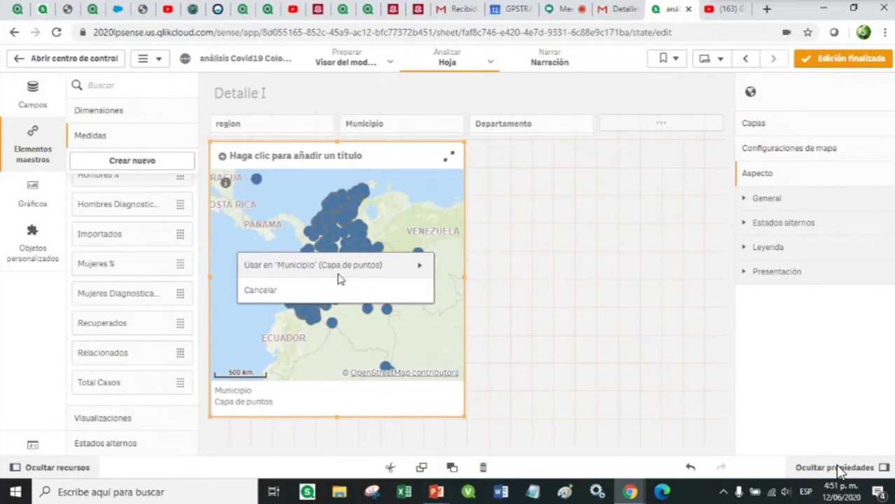
click(391, 266)
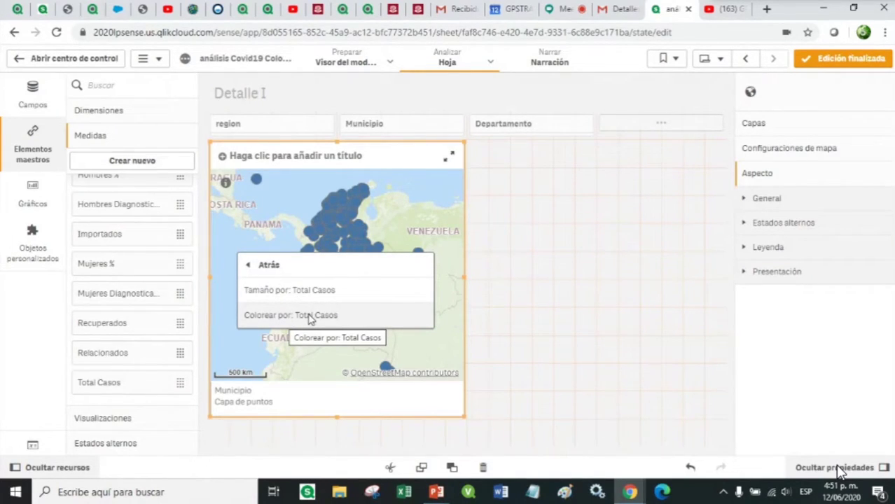
click(330, 296)
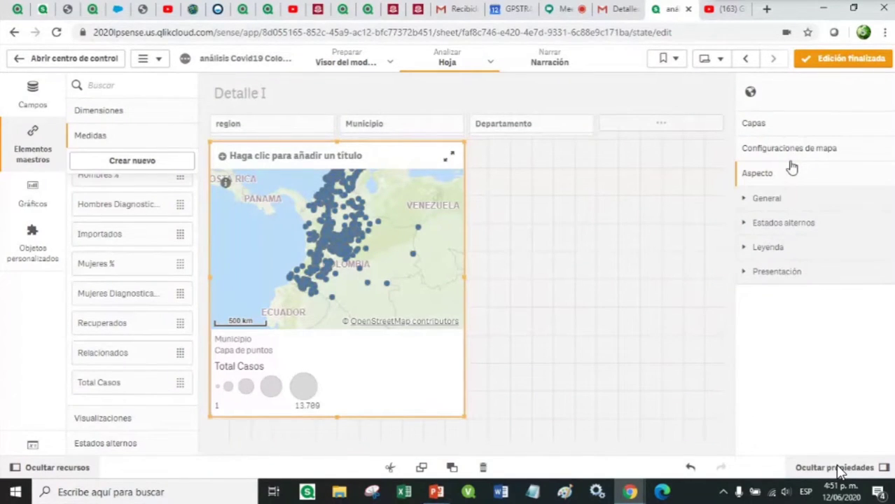
Step: Widen the Municipio point layer's bubble size range slightly at both ends and review the shape options, keeping Burbuja
click(767, 124)
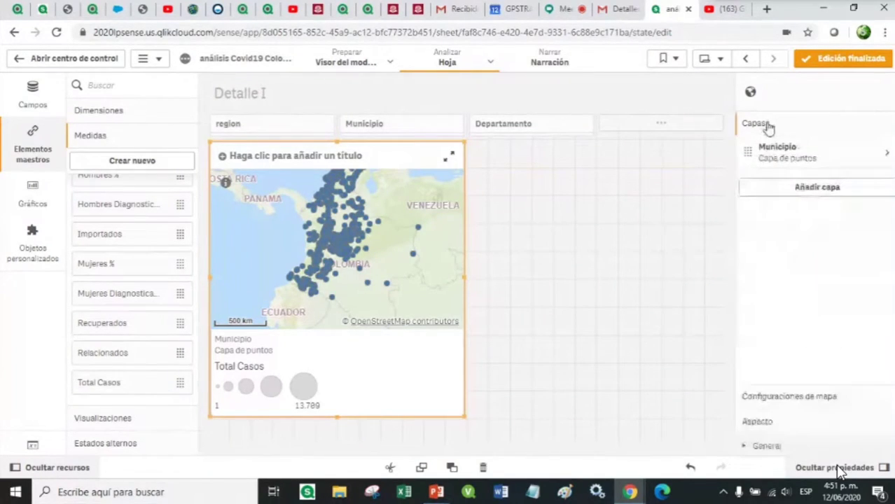
click(858, 161)
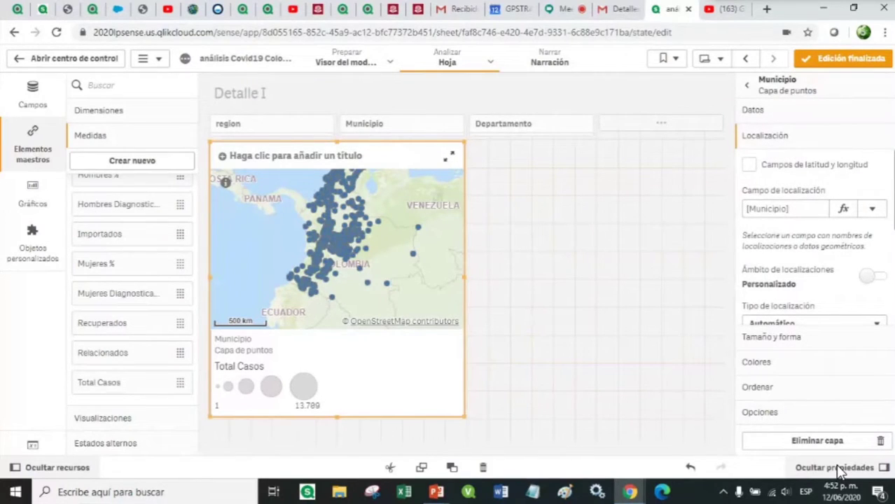
scroll(858, 161, down, 2)
scroll(808, 270, down, 5)
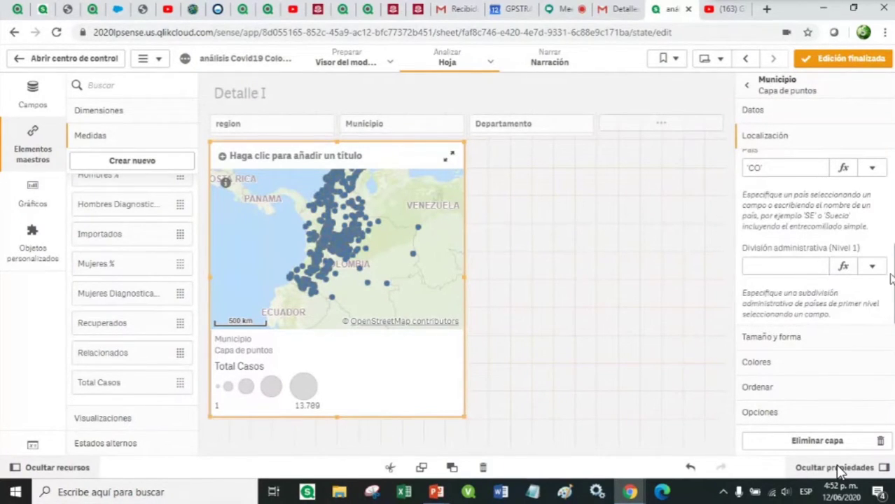
click(785, 339)
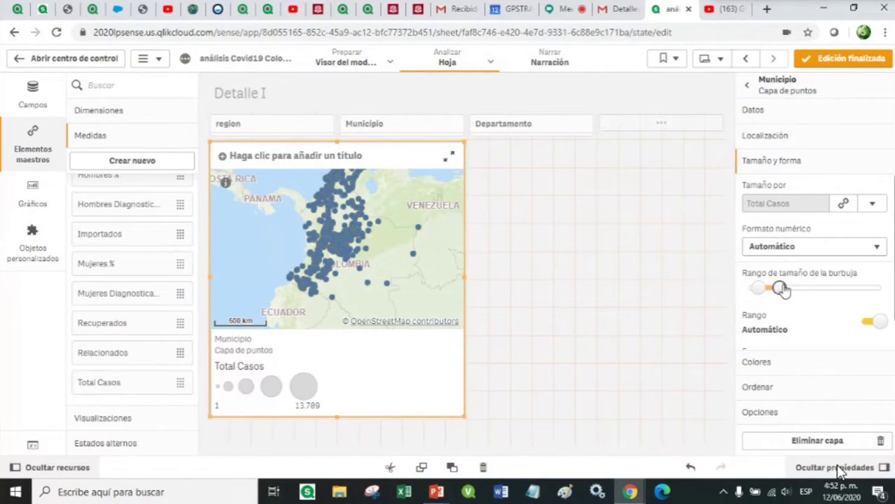
drag(780, 287, 755, 289)
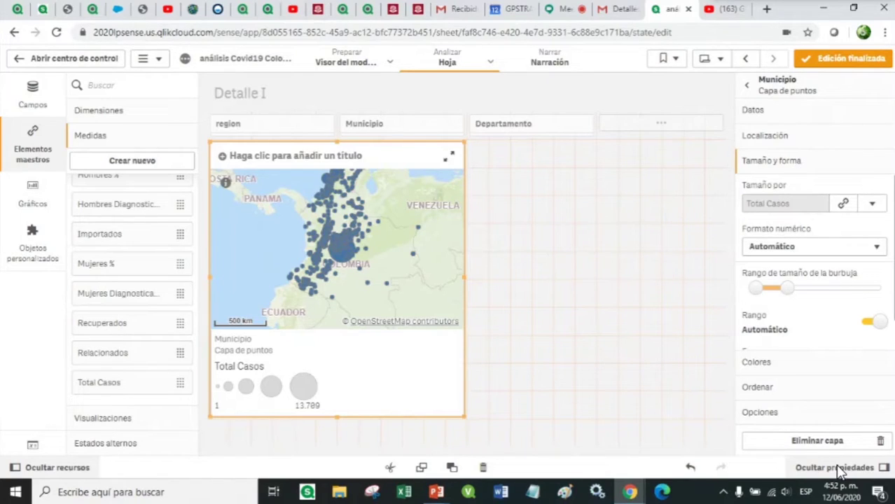
scroll(819, 280, down, 1)
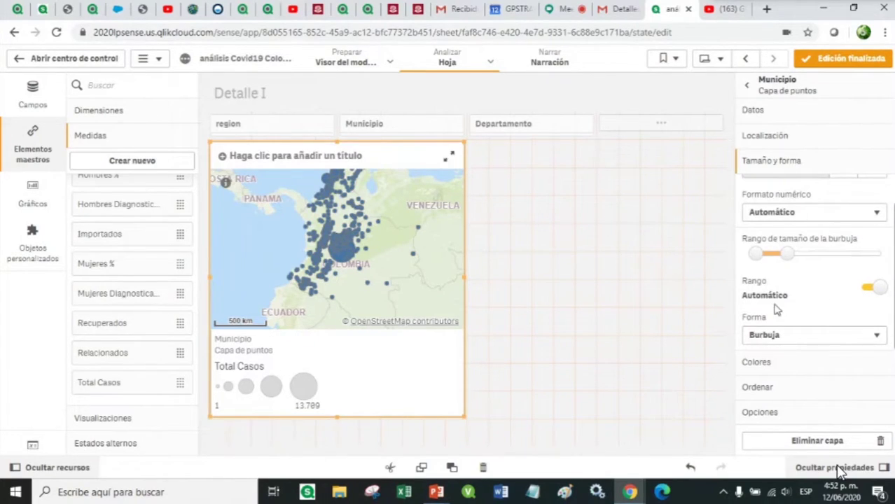
click(805, 338)
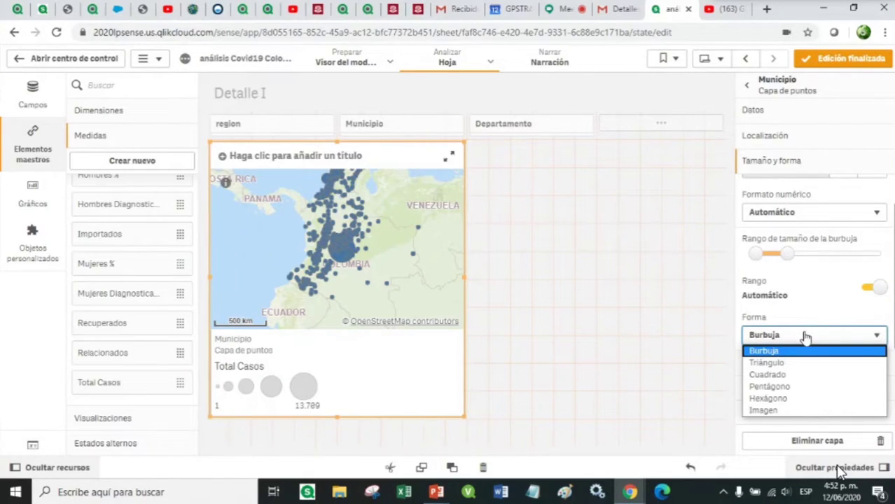
click(812, 302)
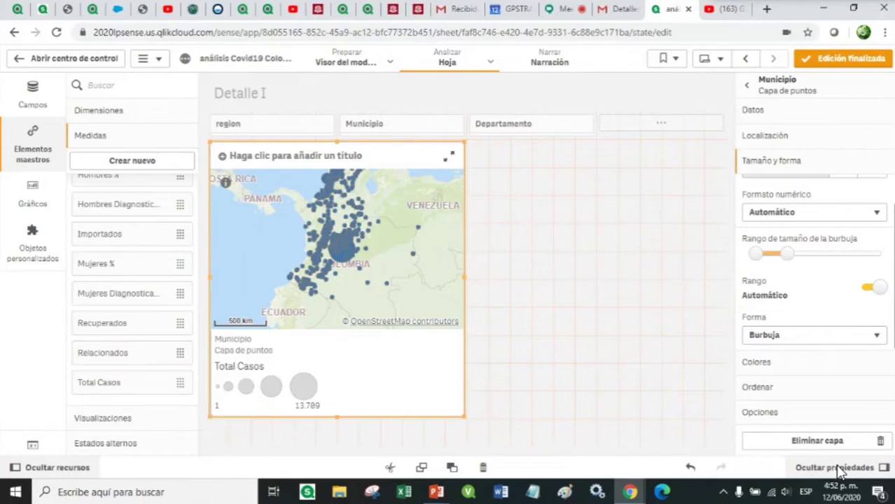
Step: Try colouring the Municipio layer's points by dimension, and change the colouring to Por medida
click(767, 363)
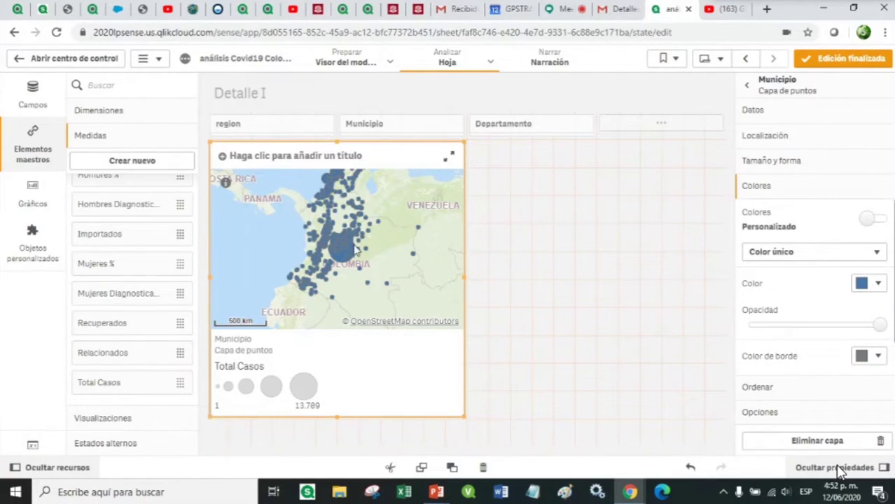
click(848, 261)
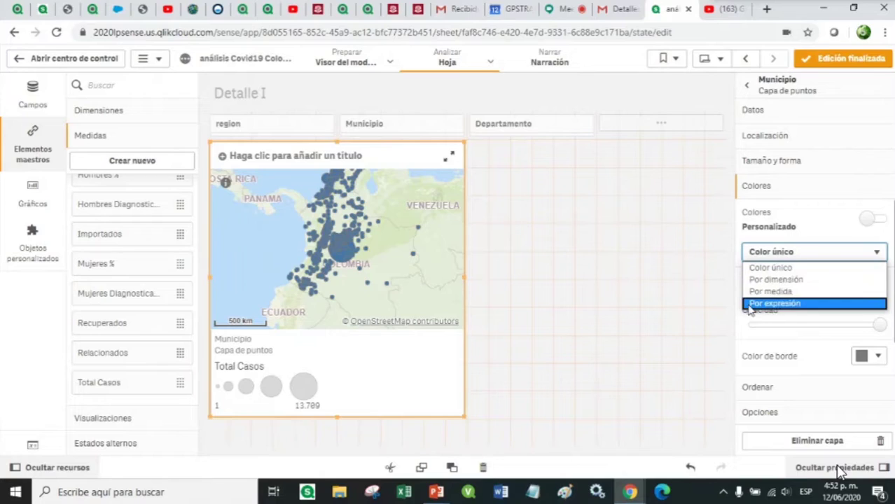
click(797, 280)
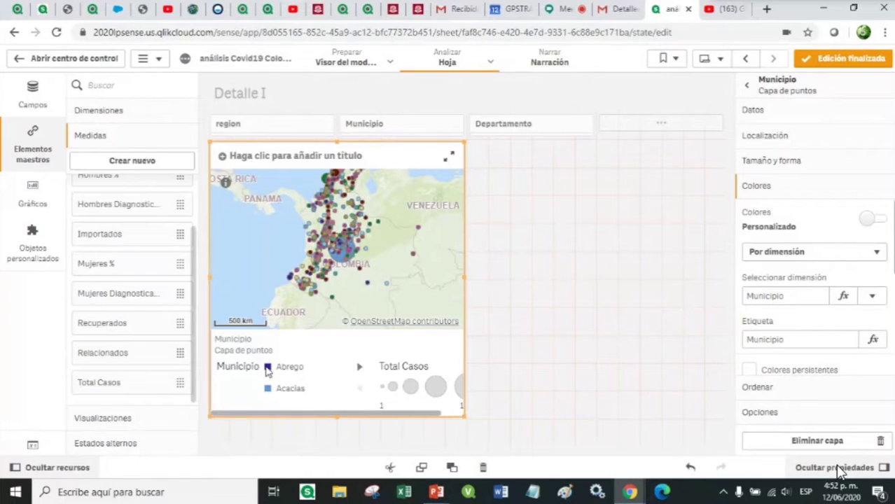
click(824, 261)
click(784, 291)
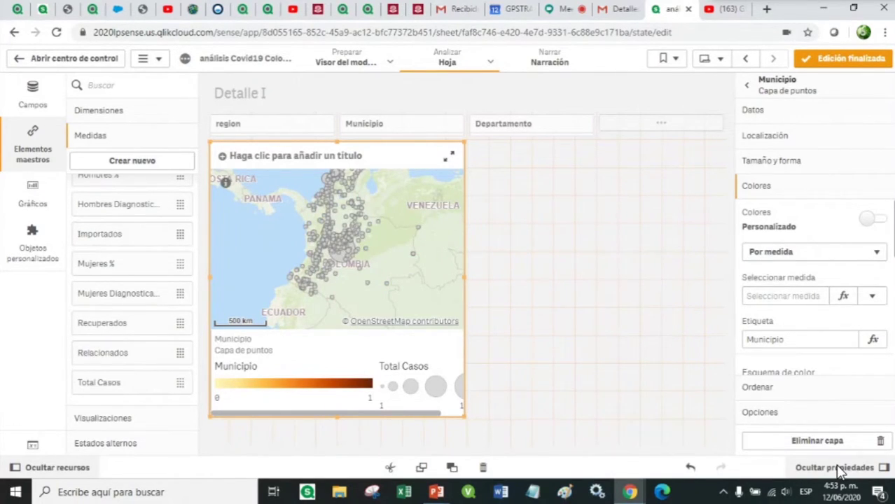
Step: Insert Count([ID de caso]) as the expression for the Municipio layer's colour measure
scroll(814, 287, down, 2)
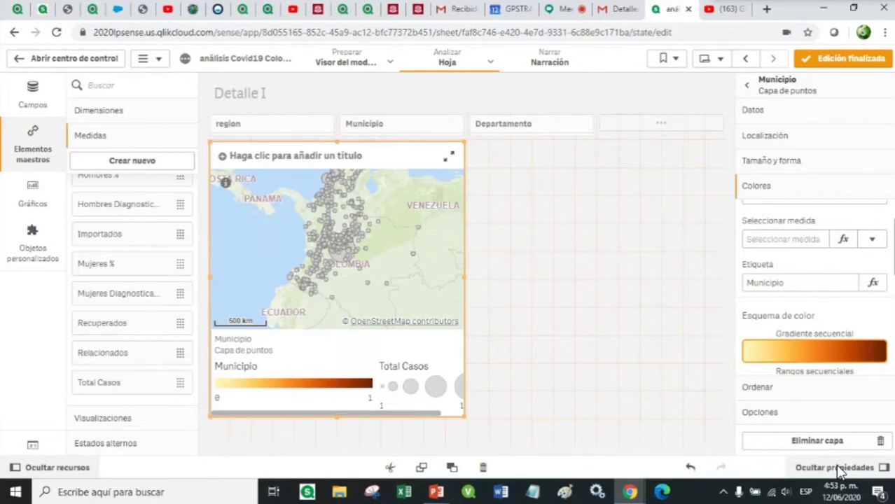
drag(893, 254, 893, 241)
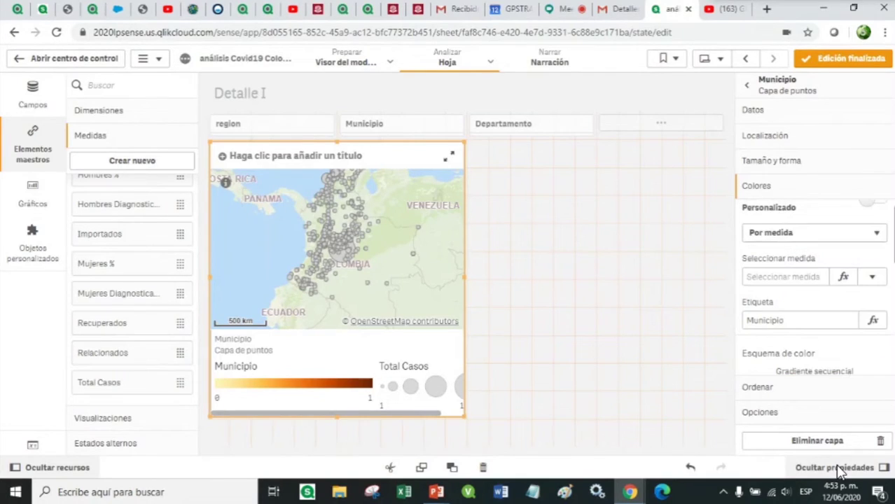
click(844, 279)
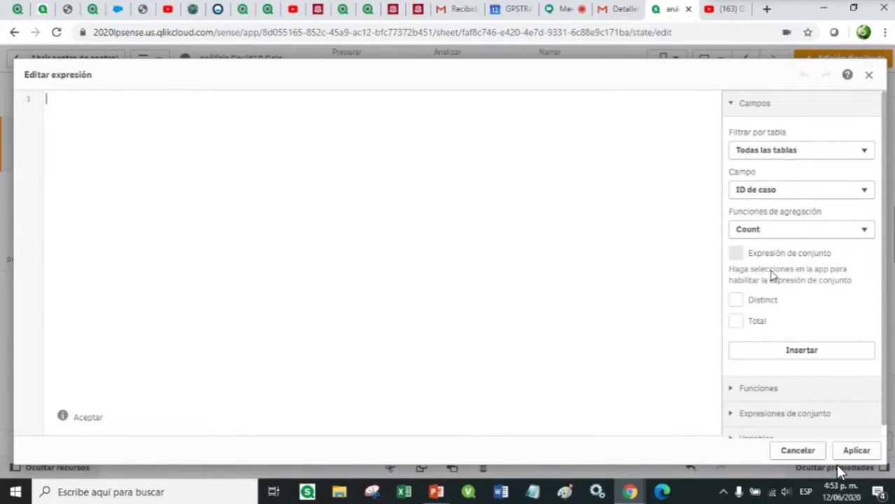
click(795, 352)
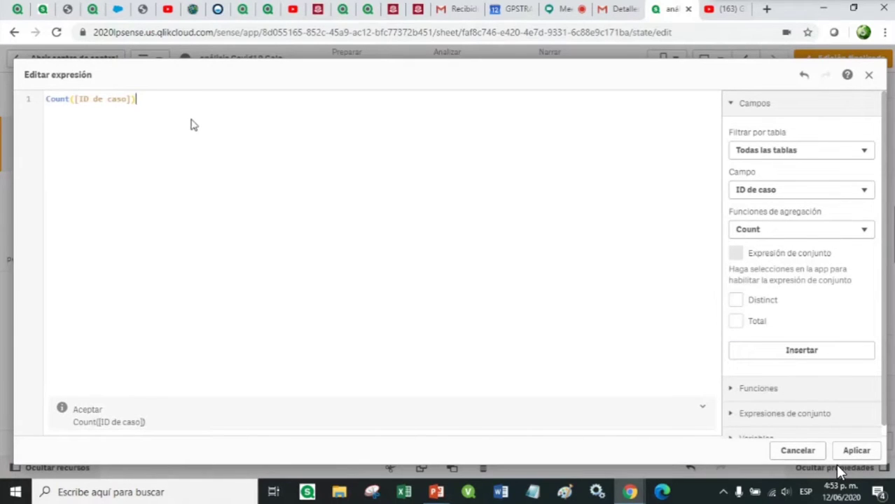
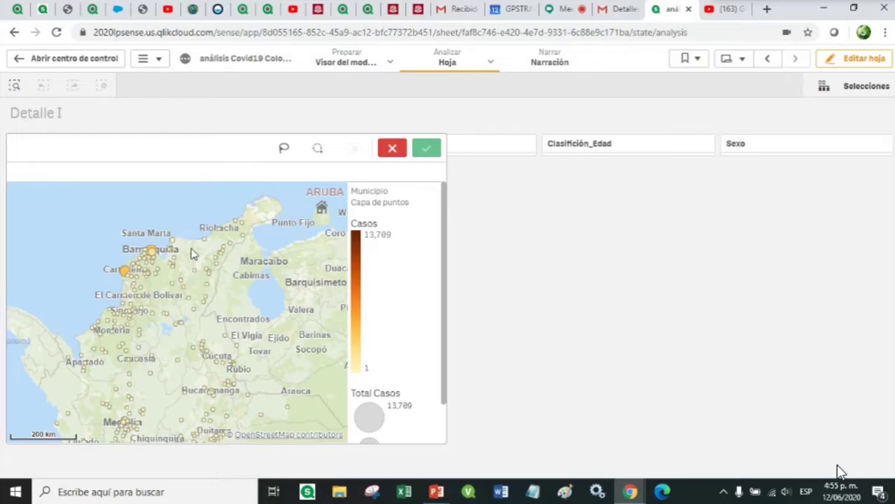
Step: Lasso-select the municipalities along the northern coast around Barranquilla, Cartagena and Riohacha on the map and confirm the selection
click(284, 149)
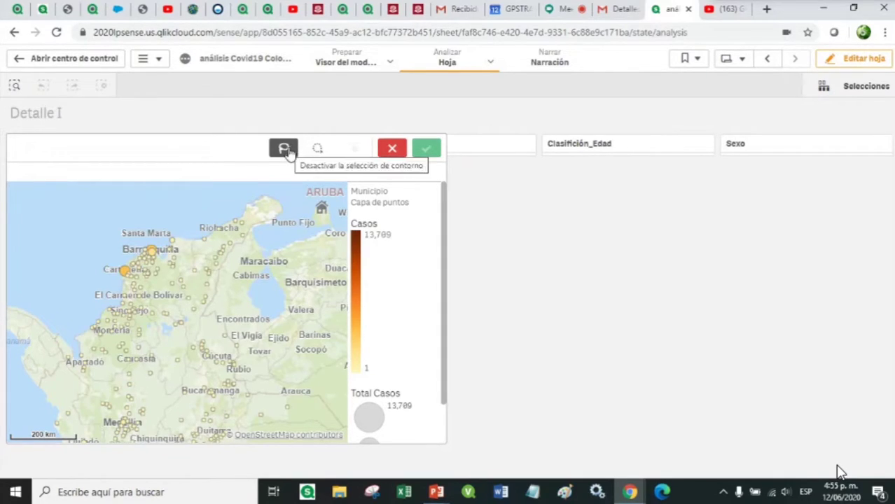
mouse_move(182, 224)
mouse_down()
mouse_move(110, 263)
mouse_move(175, 302)
mouse_move(214, 241)
mouse_move(247, 232)
mouse_move(225, 210)
mouse_move(183, 227)
mouse_up()
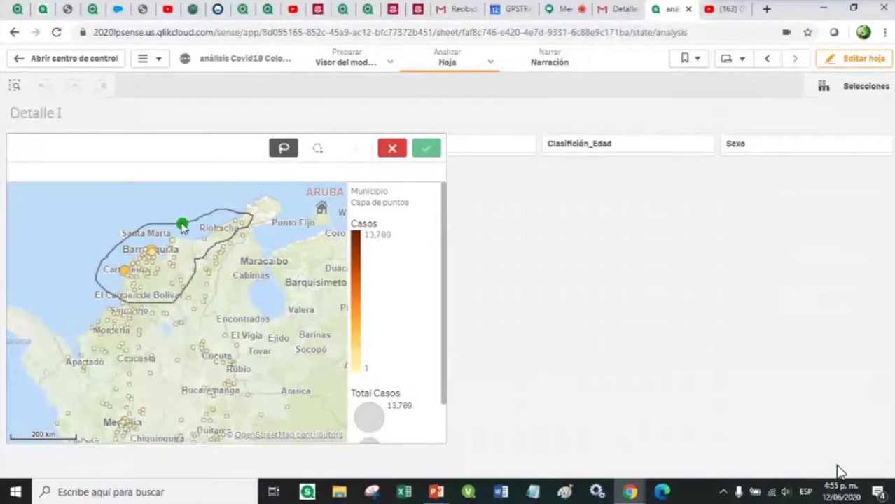
click(182, 225)
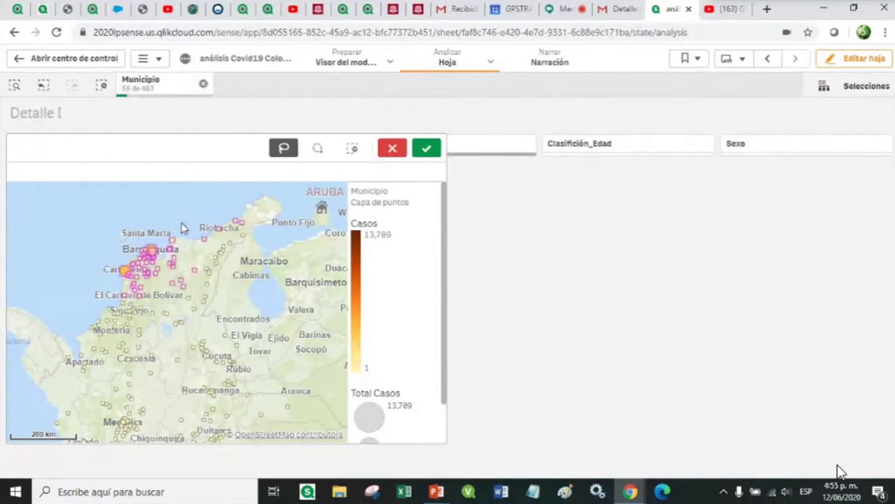
click(426, 149)
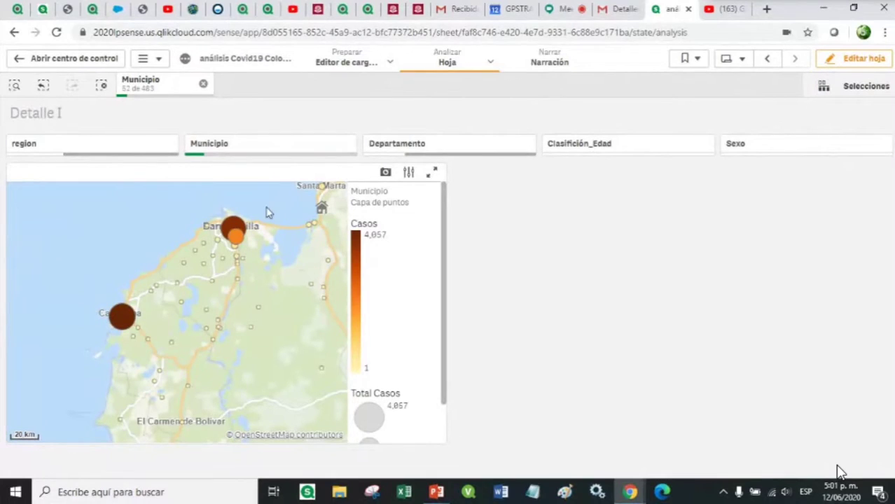
scroll(278, 204, down, 1)
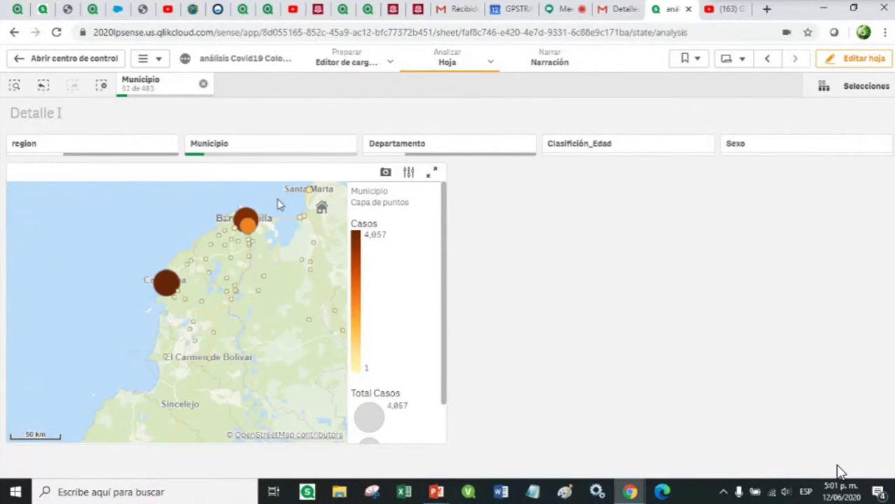
Step: Review the Dashboard sheet under the Municipio selection, clear that selection there, and return to the Detalle I sheet
click(740, 61)
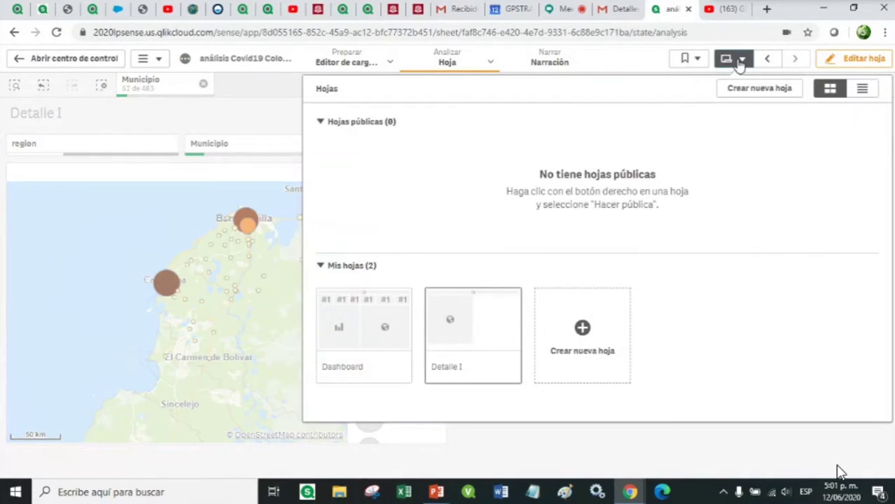
click(353, 338)
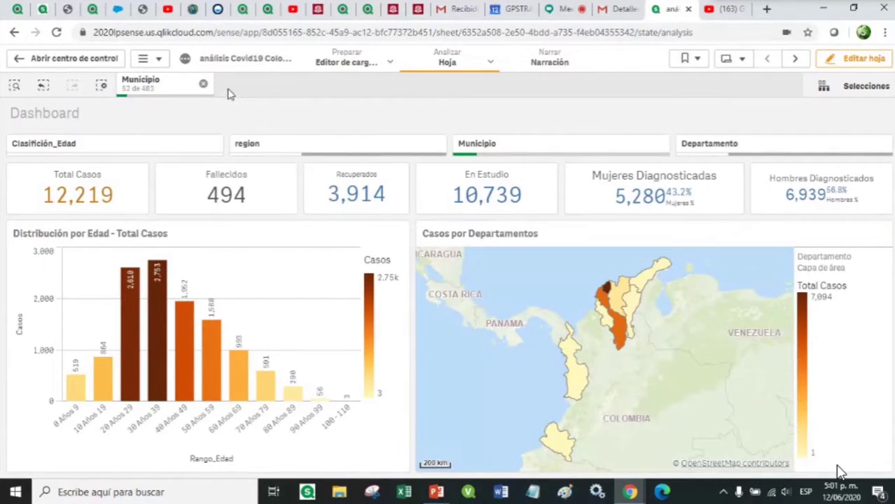
click(203, 85)
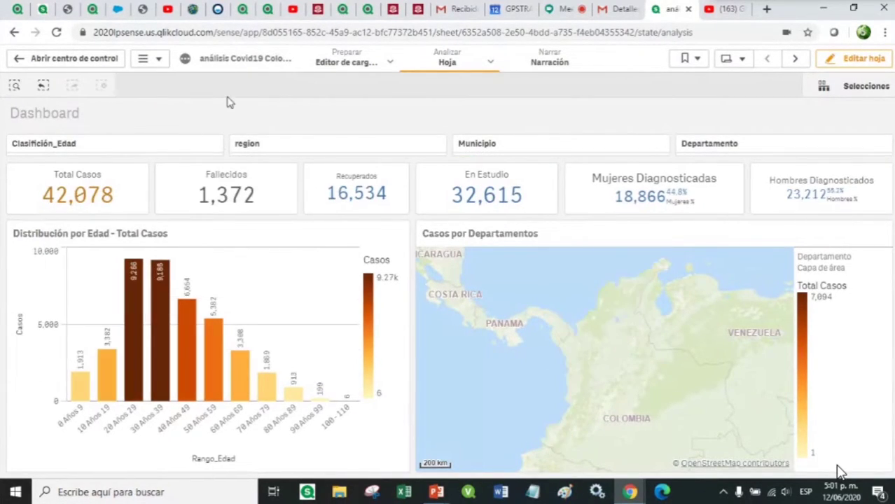
click(794, 59)
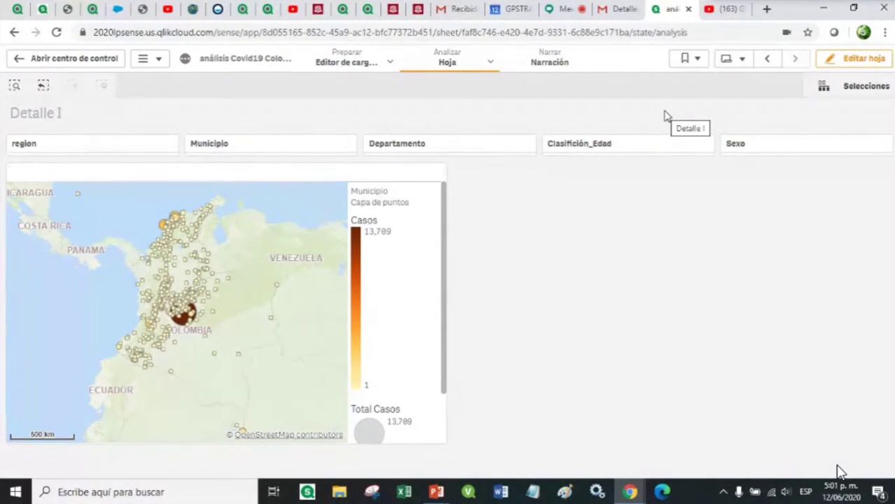
Step: Reopen the Detalle I sheet for editing and reduce the width of the municipality map
click(858, 65)
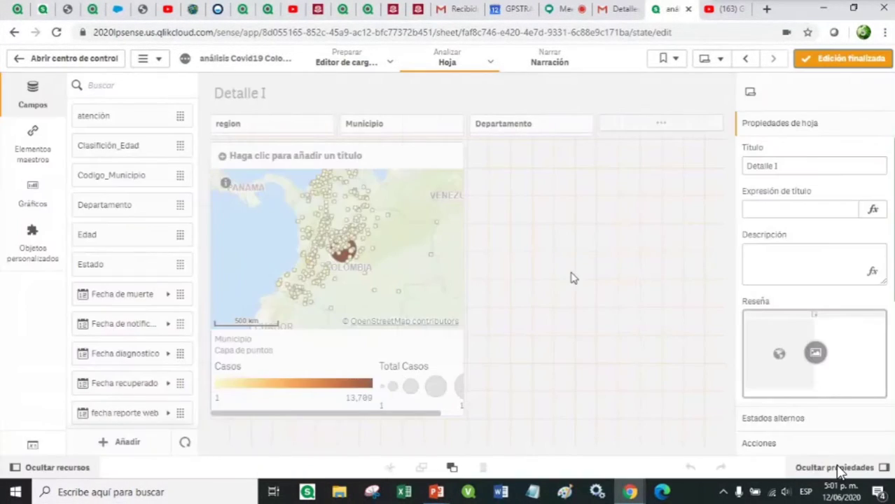
click(453, 292)
drag(464, 275, 428, 278)
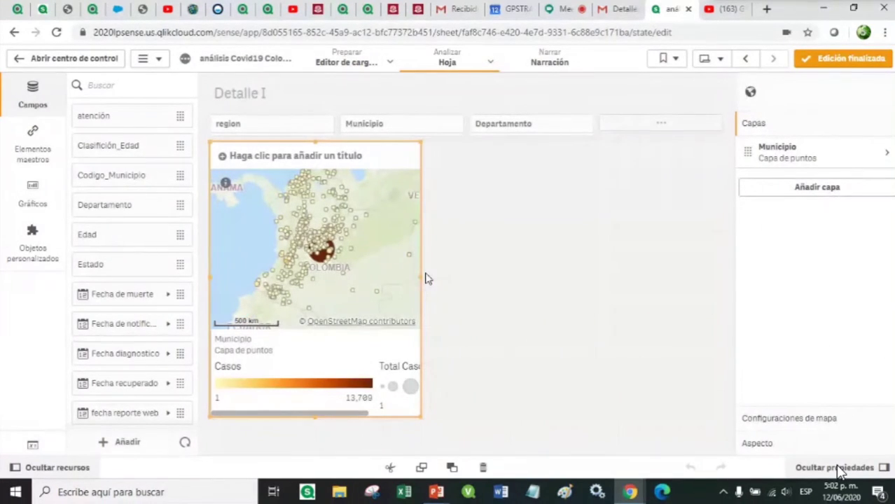
Step: Title the municipality map Casos por Ciudad
click(284, 156)
text(CAsos por Ciudad)
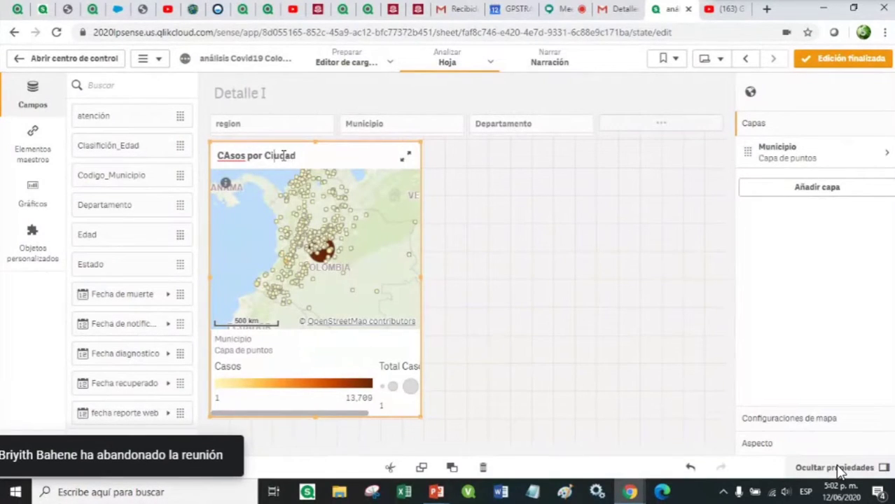
key(BackSpace)
text(a)
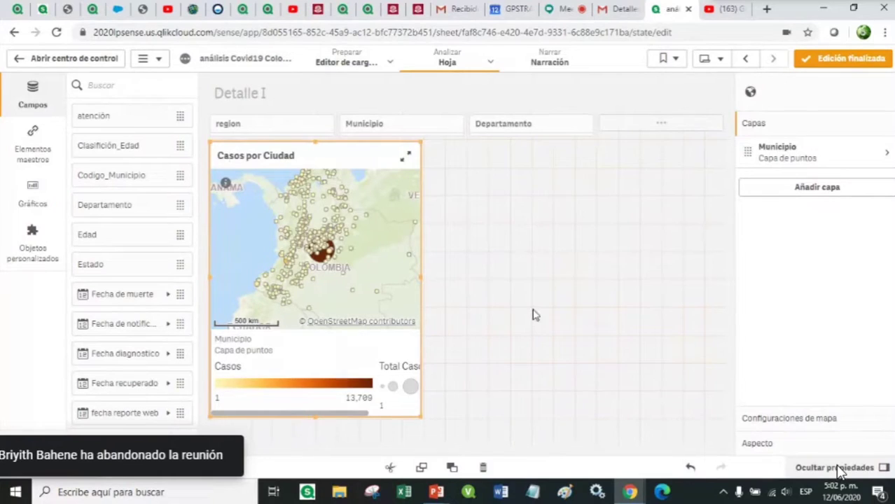
click(483, 198)
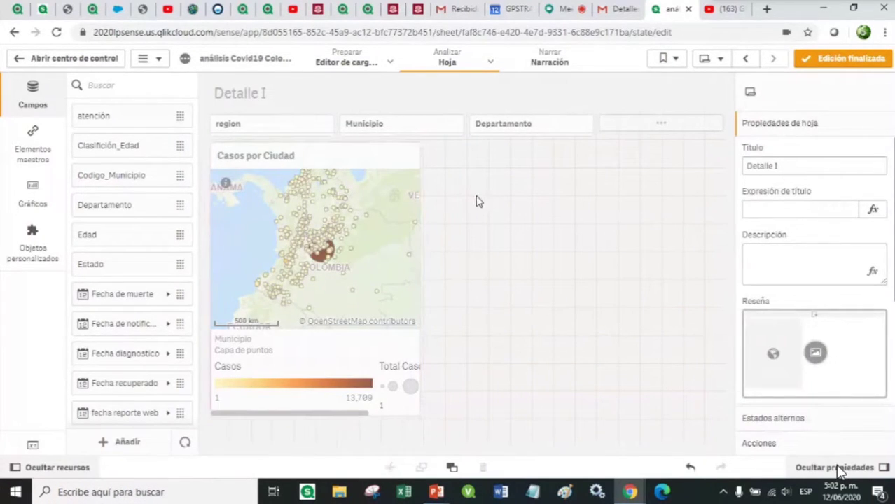
Step: Narrow the Casos por Ciudad map by one more grid column
click(397, 268)
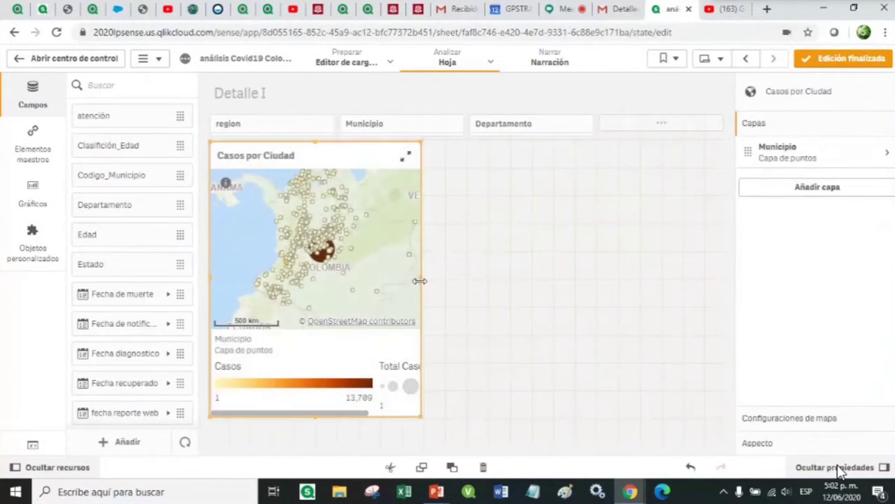
drag(416, 281, 408, 279)
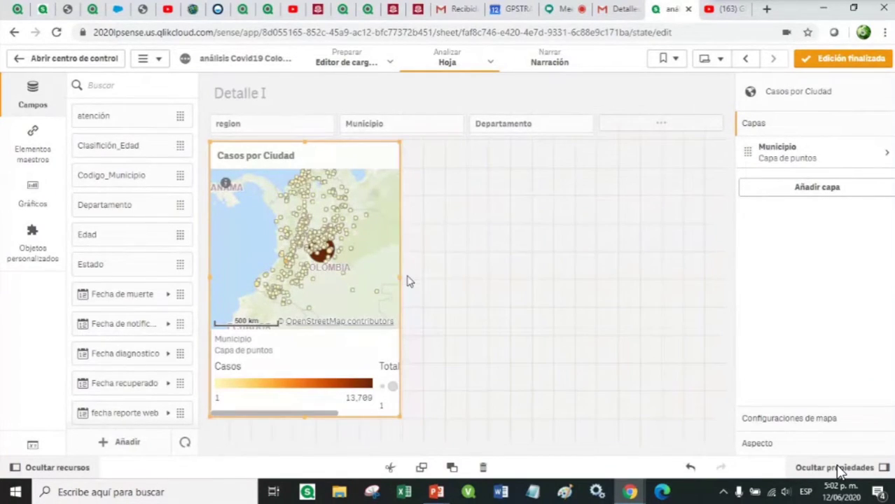
click(449, 168)
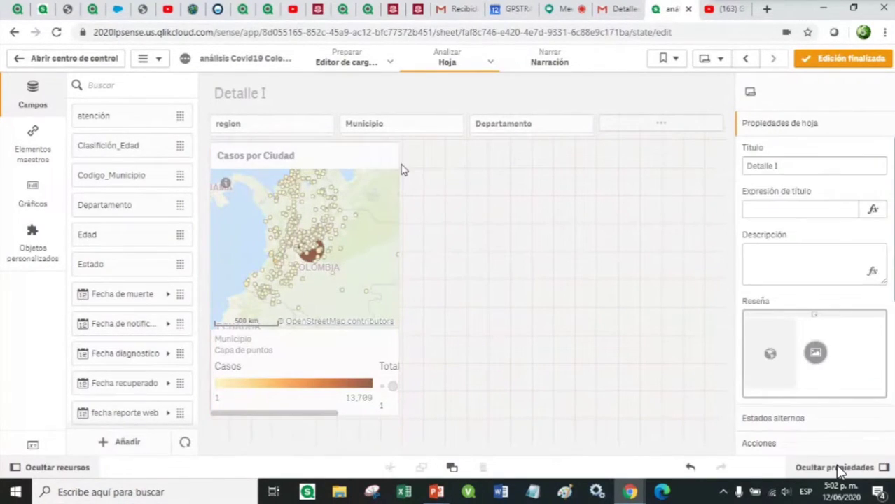
click(393, 216)
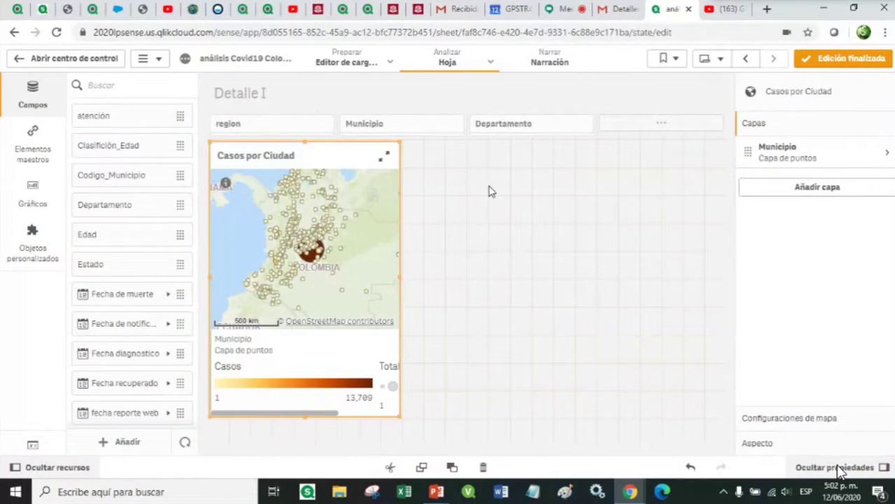
Step: Duplicate the Mujeres Diagnosticadas master measure
click(41, 157)
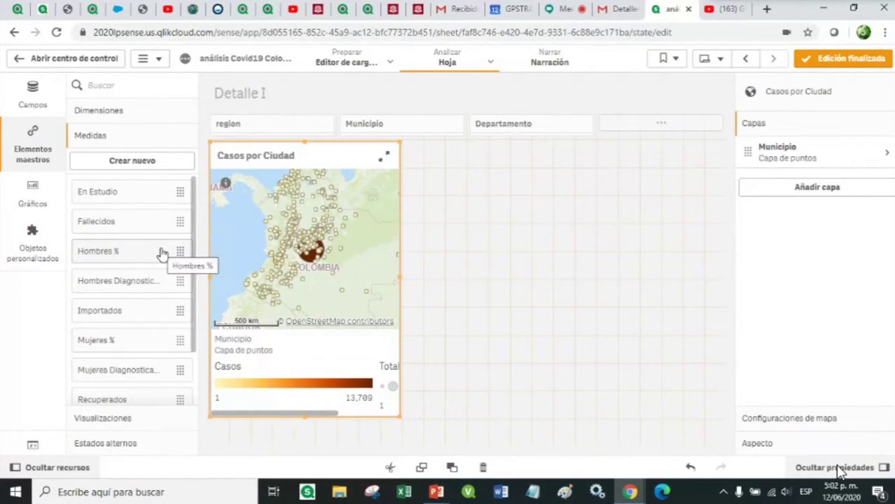
click(126, 373)
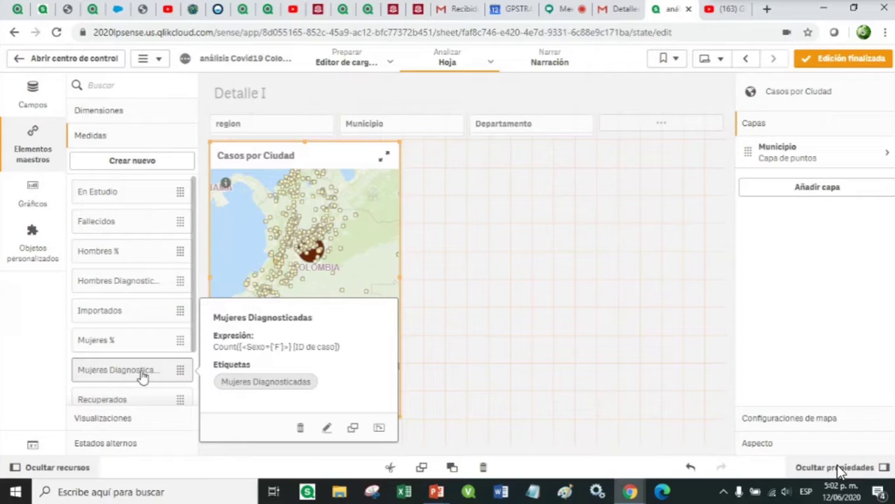
click(352, 429)
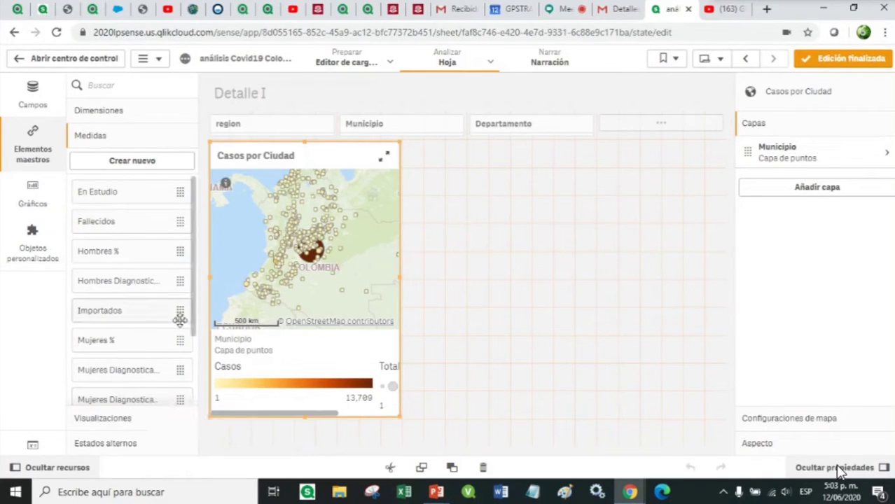
Step: Open the copy of the Mujeres Diagnosticadas measure for editing and rename it Mujeres
scroll(196, 301, down, 1)
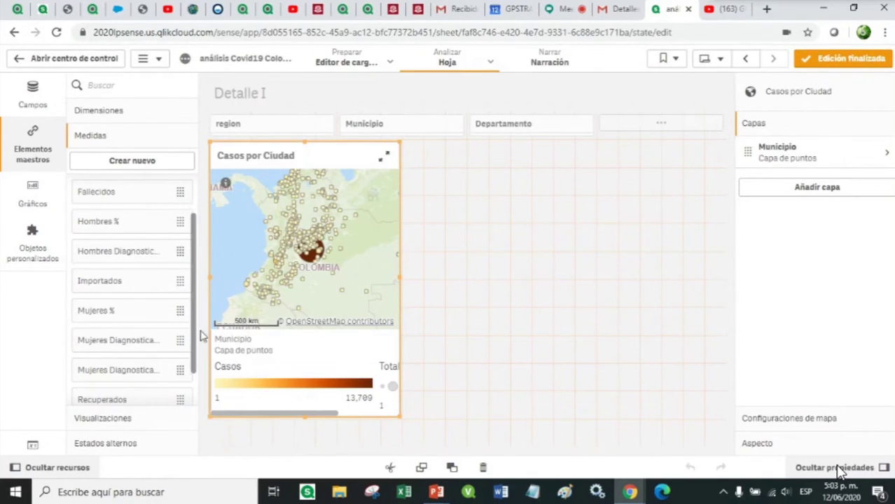
click(136, 373)
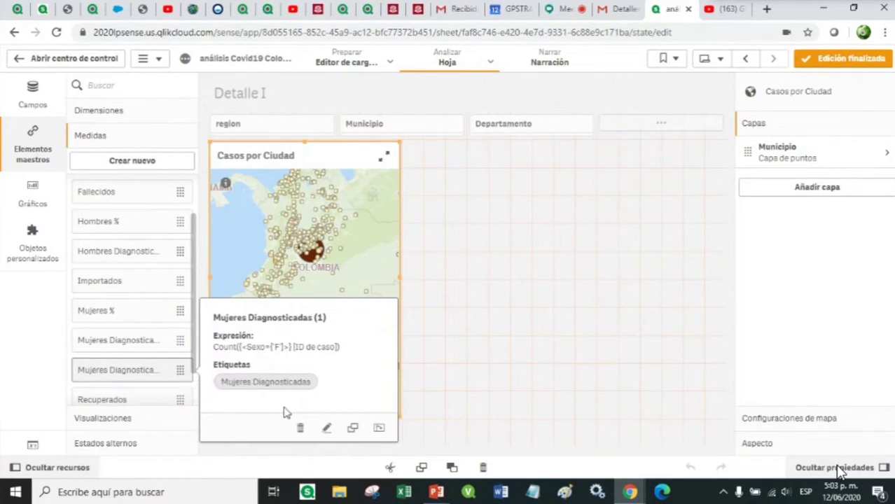
click(328, 430)
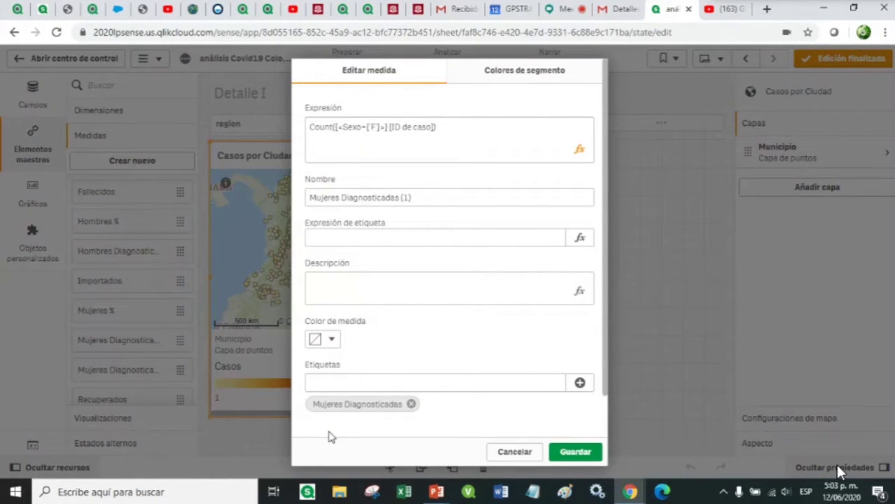
drag(422, 195, 296, 203)
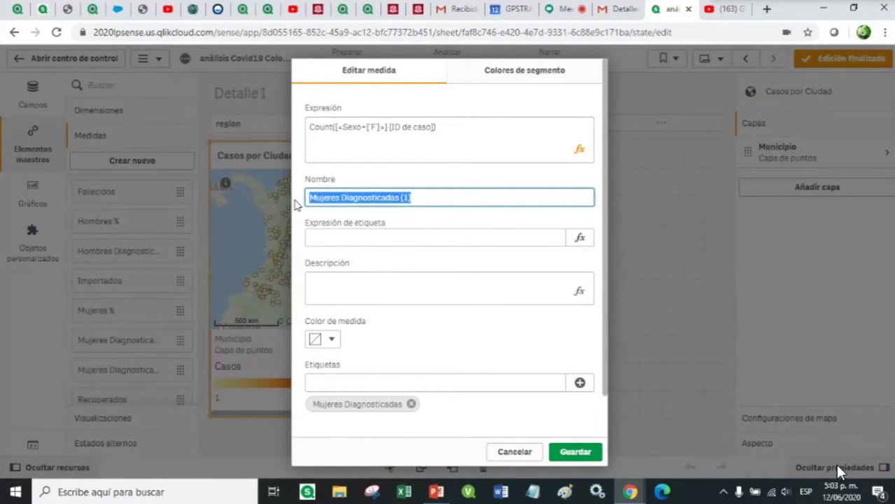
text(Mujeres)
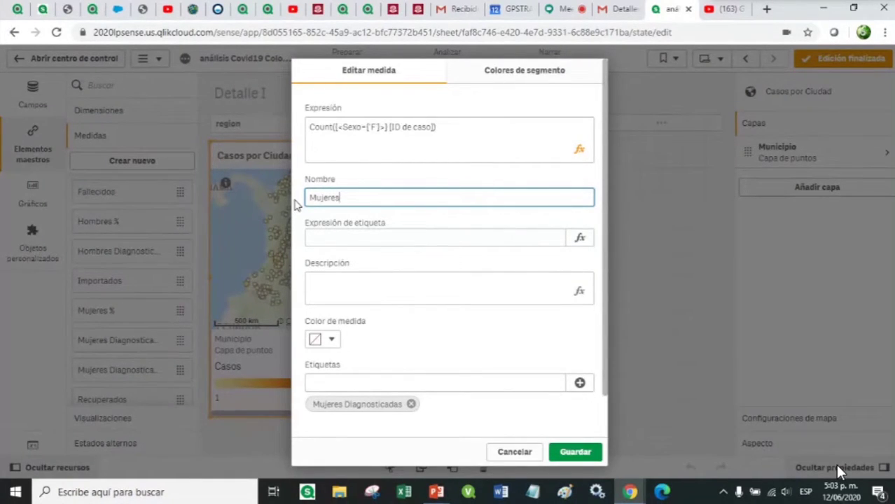
Step: Multiply the Mujeres measure's expression by -1, replace its tag with Mujeres, and save the measure
click(452, 127)
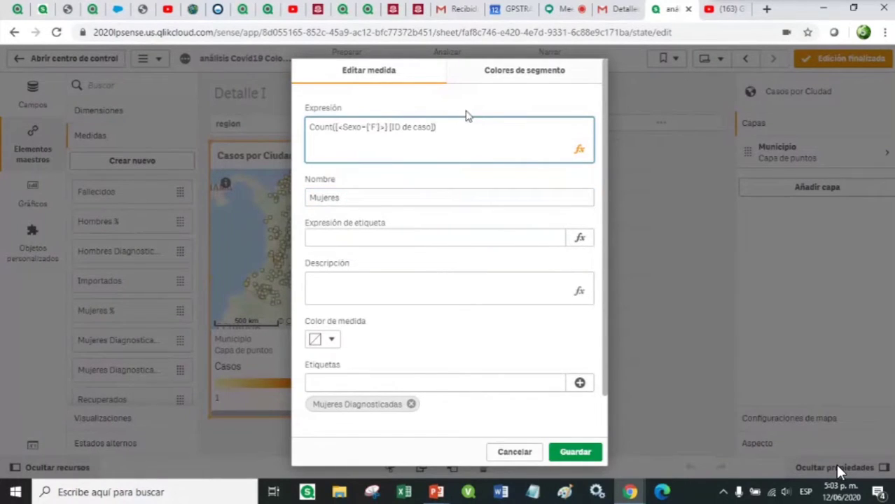
text(*)
click(397, 382)
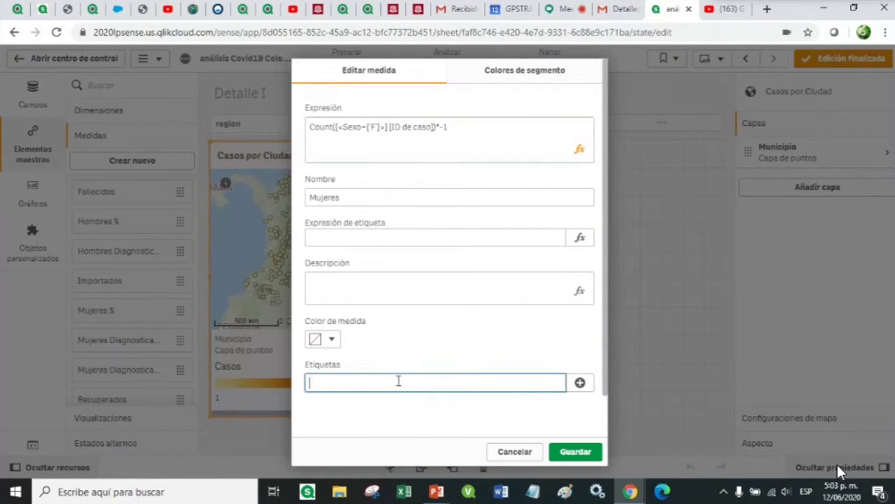
text(Mujeres)
click(575, 453)
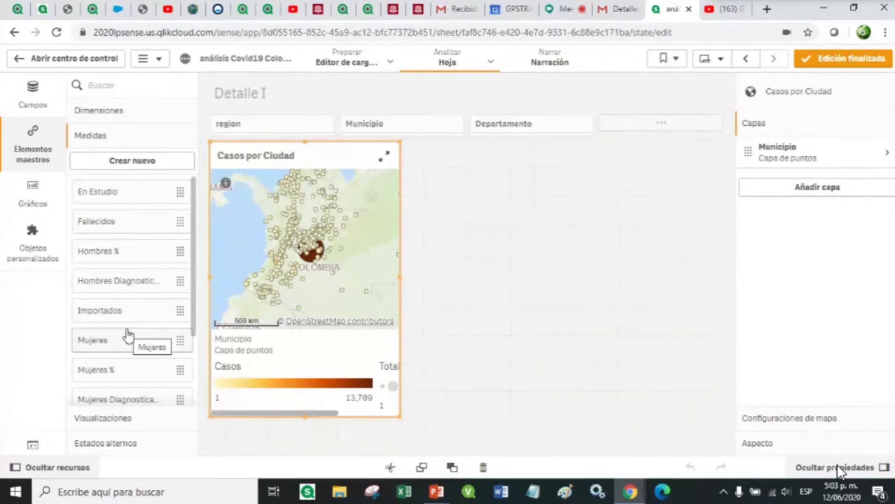
Step: Duplicate the Hombres Diagnosticados master measure and rename the copy Hombres
click(124, 289)
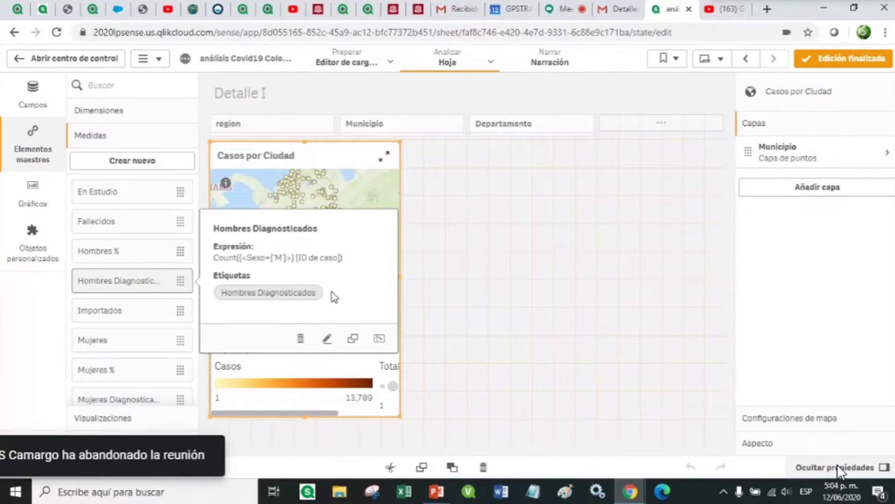
click(354, 341)
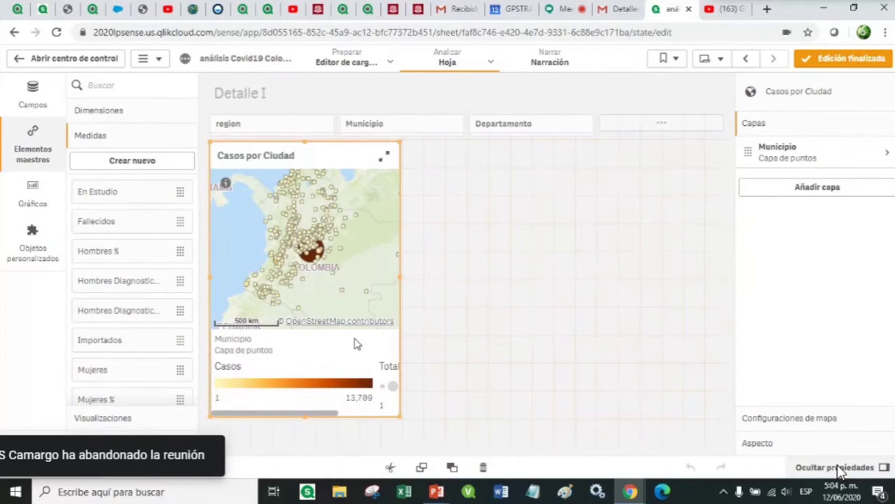
click(156, 316)
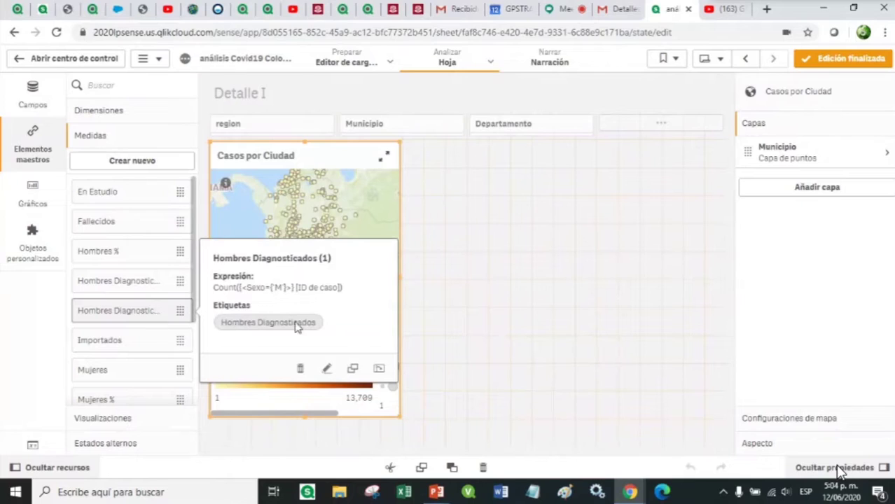
click(327, 370)
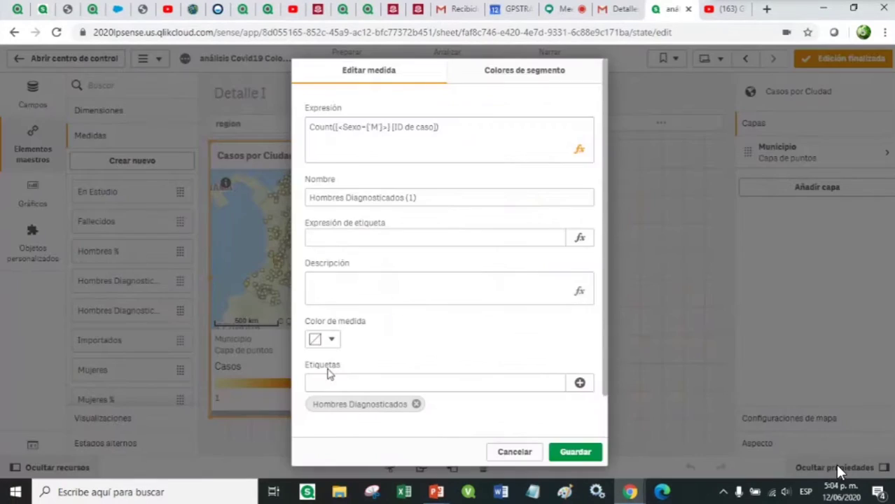
drag(415, 197, 262, 203)
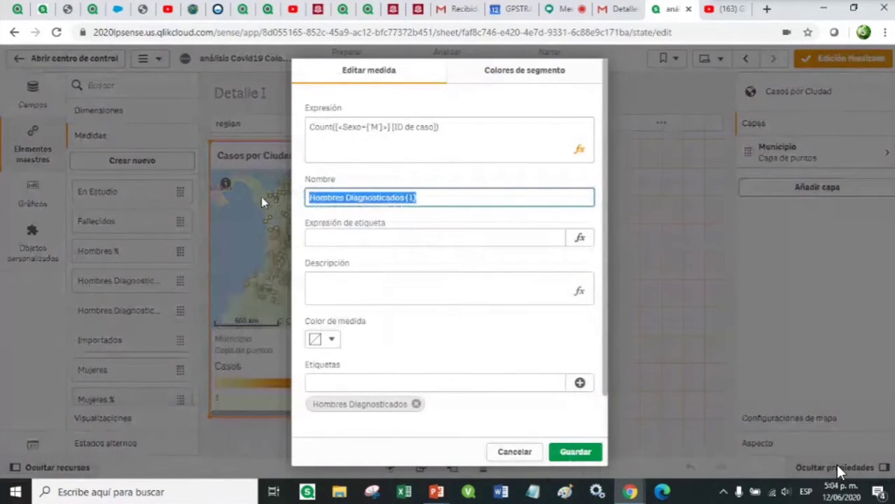
text(Hombres)
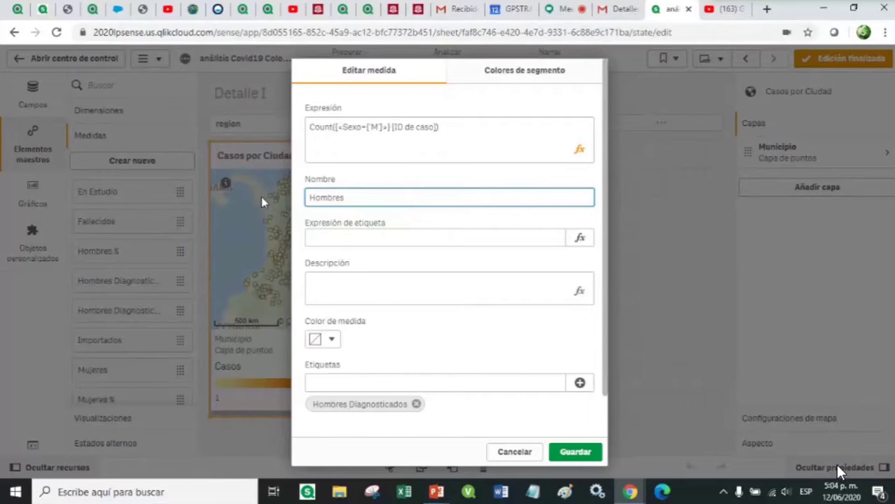
Step: Replace the Hombres measure's tag with Hombres and save the measure
click(415, 405)
click(380, 382)
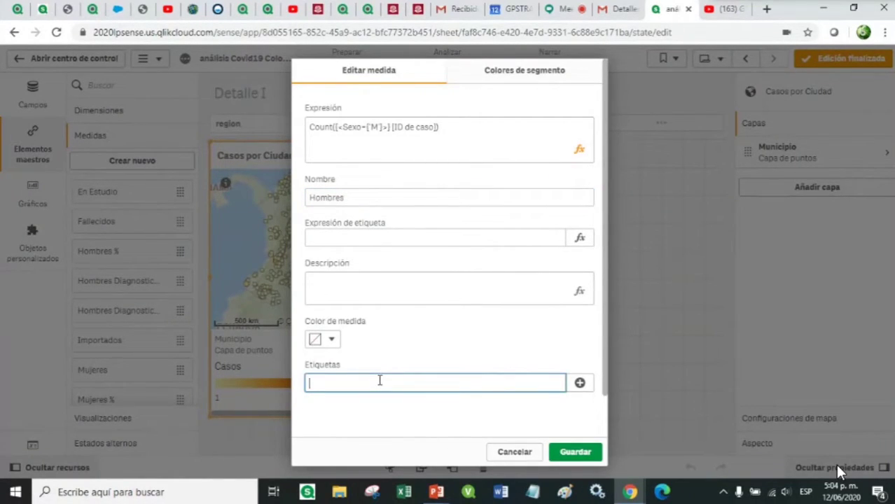
text(Hombres)
click(576, 451)
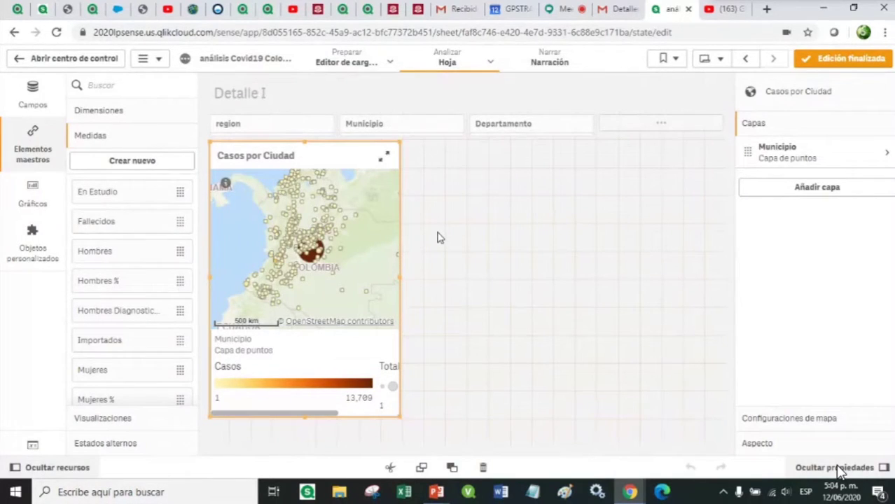
Step: Add a bar chart beside the Casos por Ciudad map, extending it to the map's edge and increasing its height
click(37, 198)
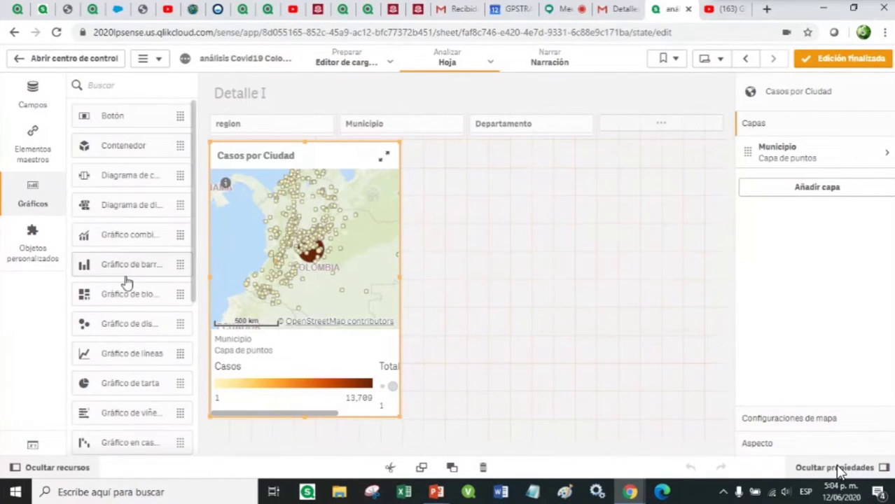
drag(129, 265, 488, 278)
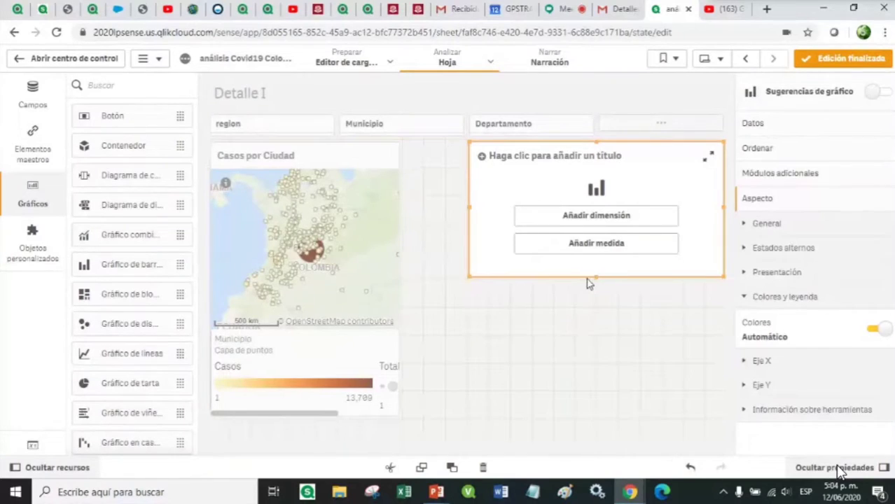
drag(596, 275, 579, 332)
drag(472, 236, 412, 239)
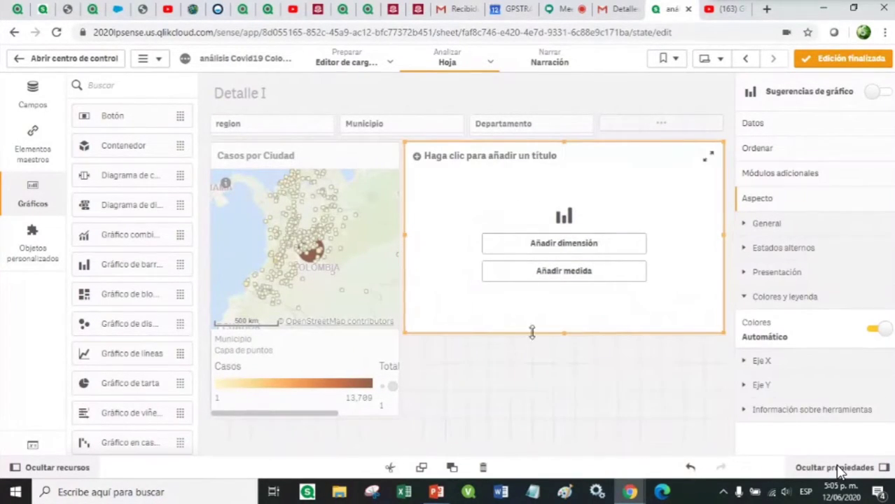
drag(565, 332, 560, 359)
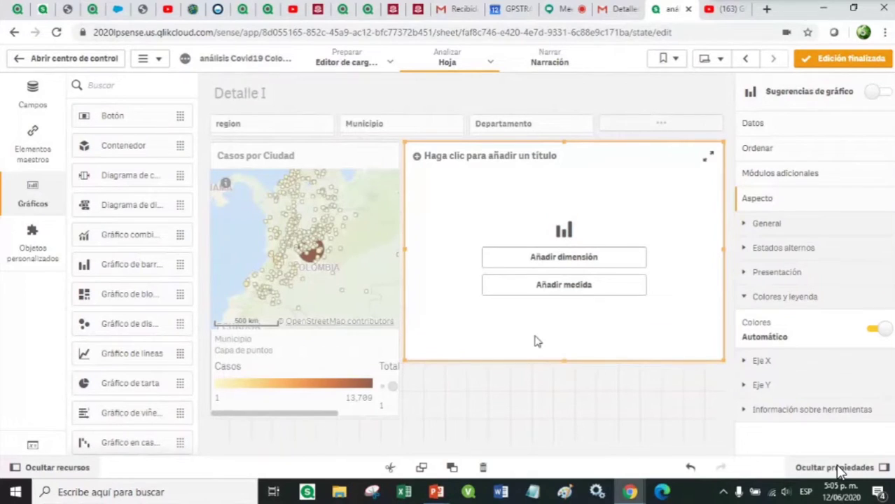
Step: Add Rango_Edad as the bar chart's dimension and narrow the chart to about two thirds of its width
click(562, 258)
text(ran)
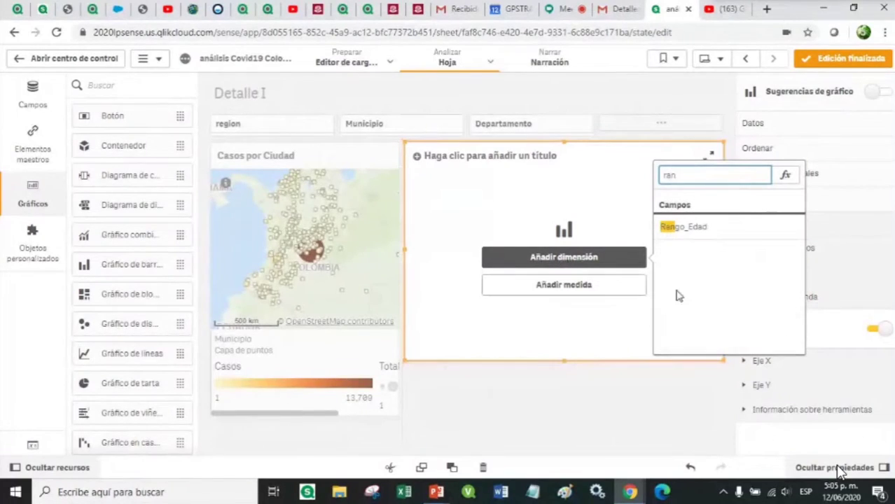
click(716, 233)
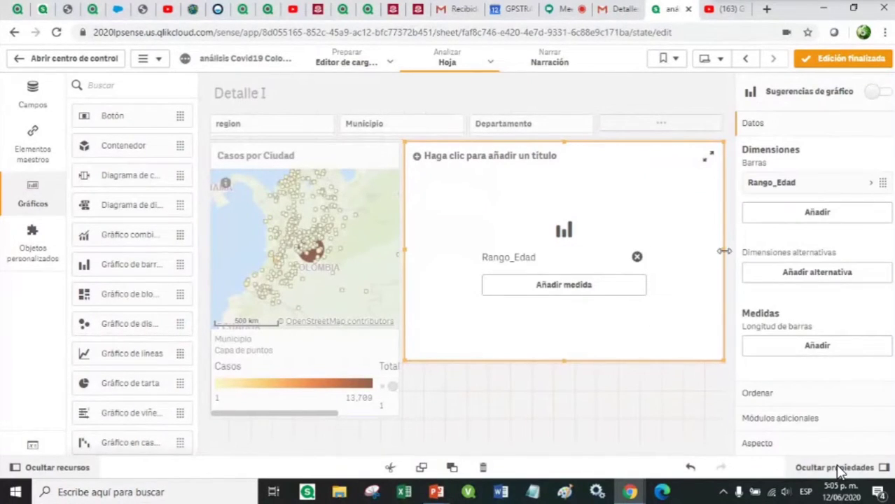
drag(724, 251, 616, 251)
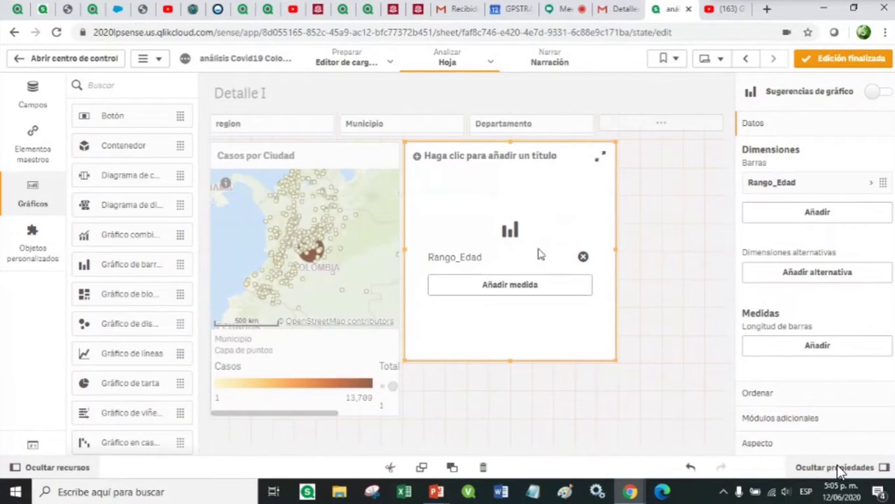
Step: Add the master measures Mujeres and Hombres as the Rango_Edad bar chart's bar lengths
click(505, 288)
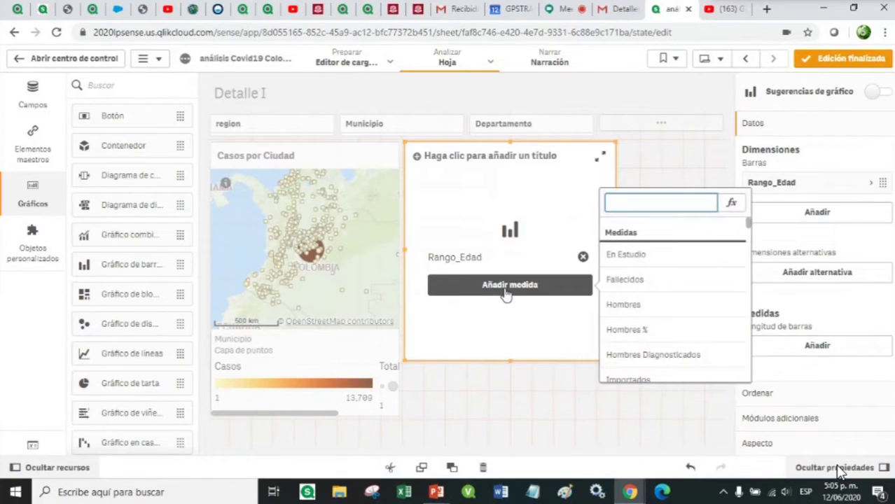
text(muj)
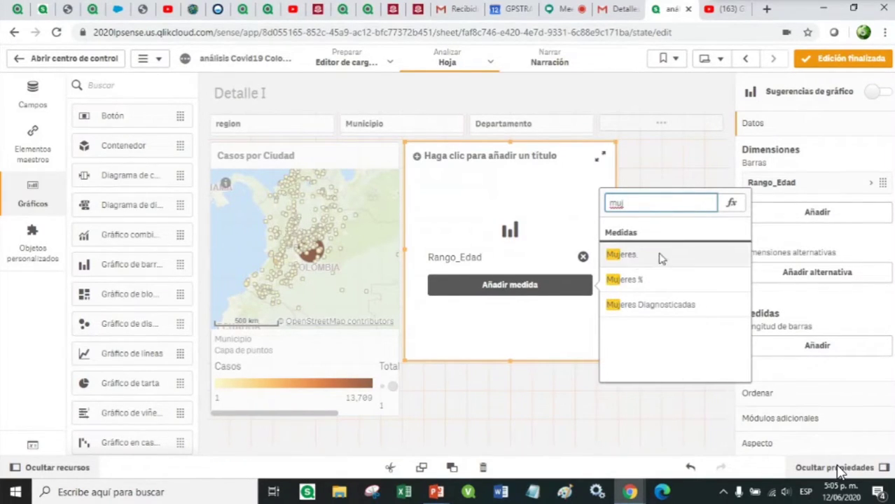
click(639, 263)
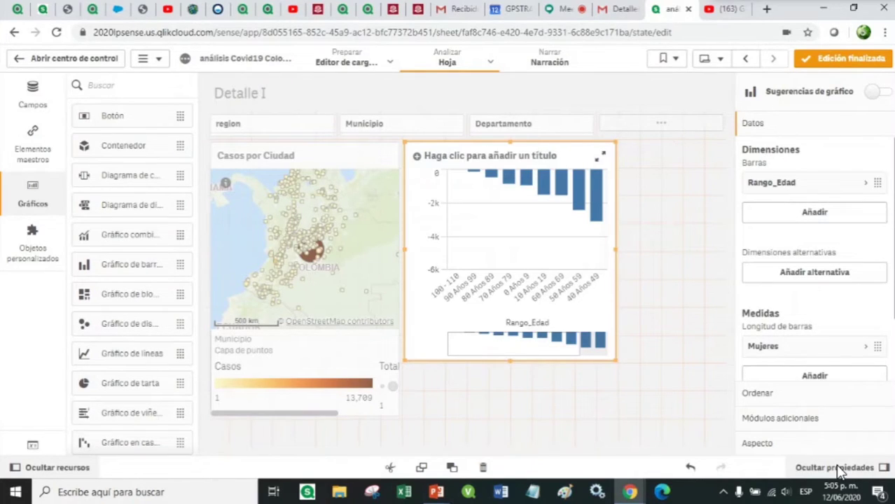
scroll(840, 472, down, 2)
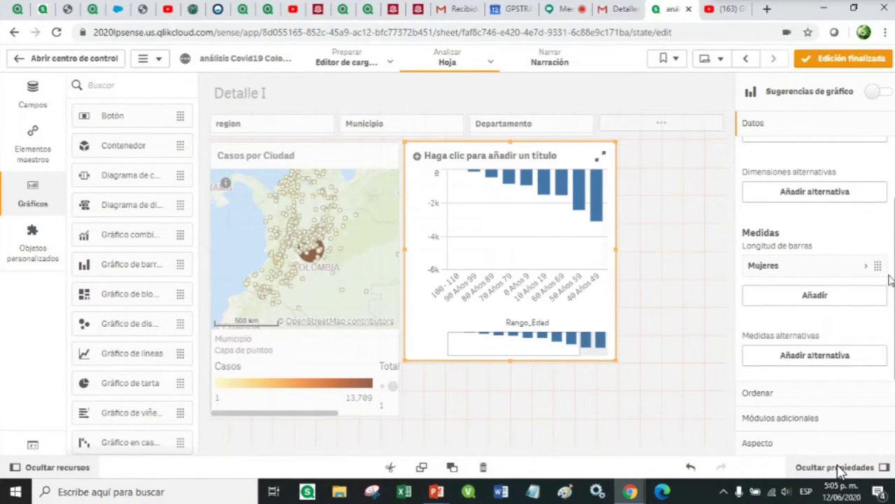
click(820, 298)
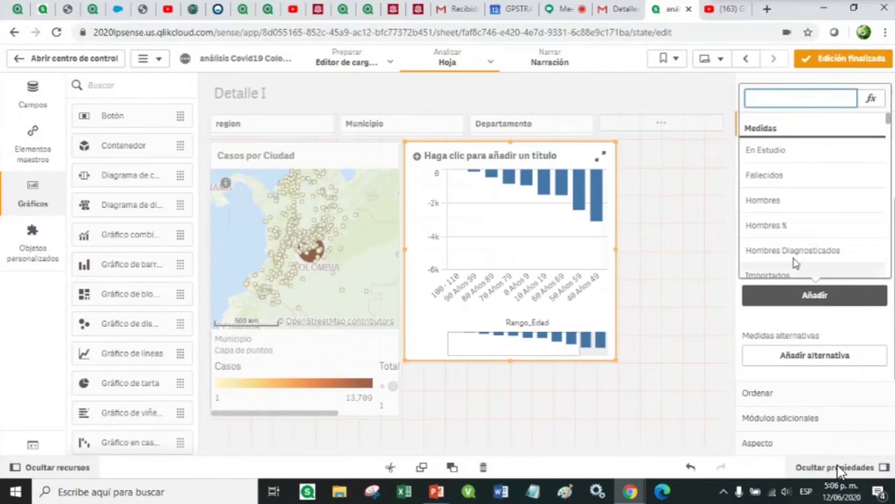
click(774, 206)
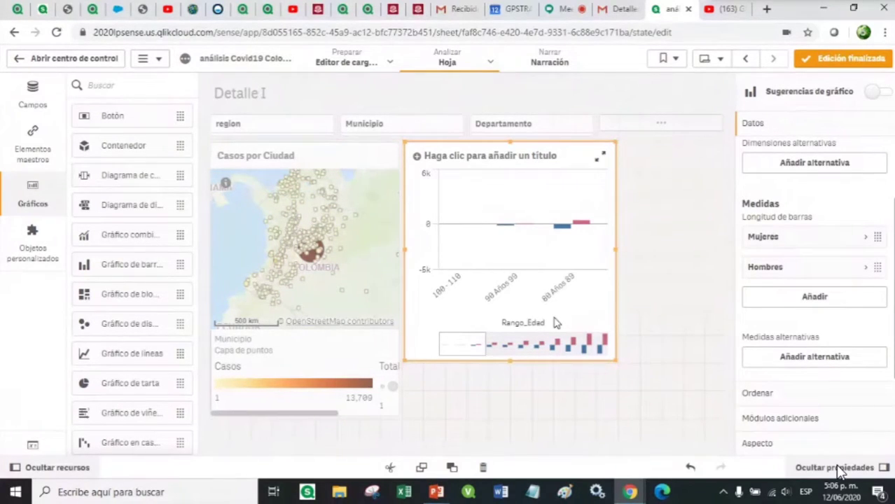
Step: Change the bar chart's presentation to horizontal, stacked bars (Horizontal and Apilado)
click(759, 446)
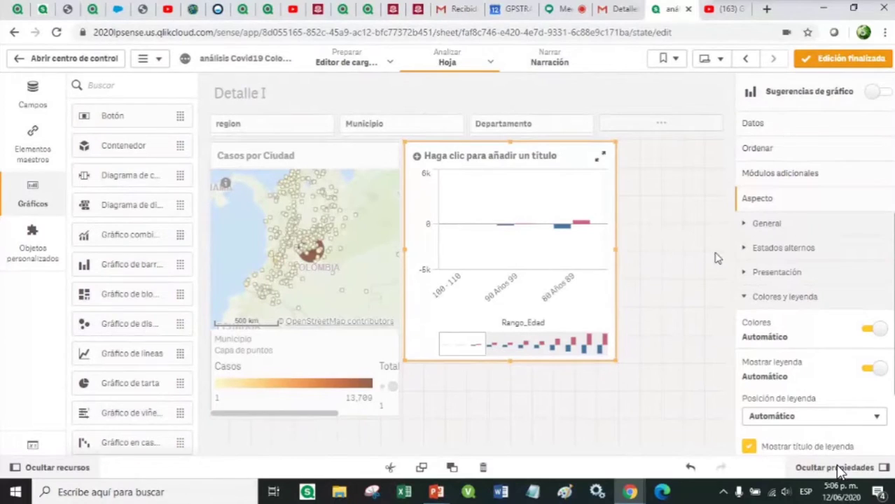
click(773, 274)
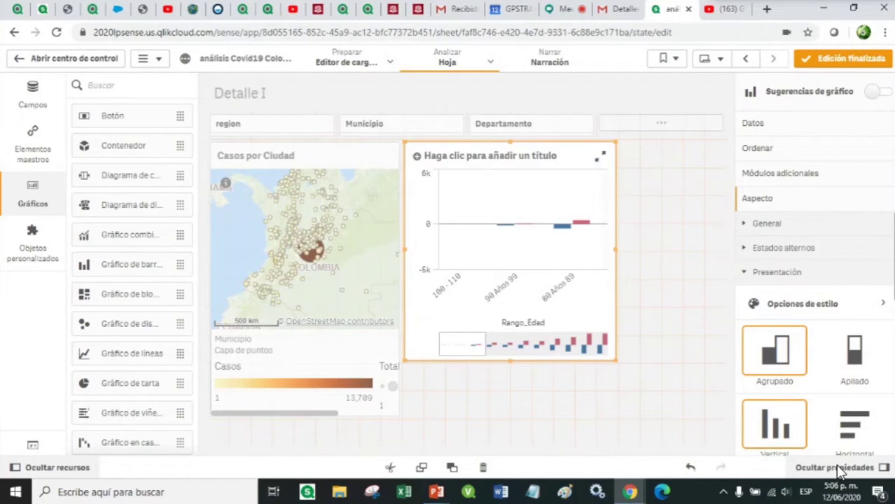
drag(890, 274, 892, 306)
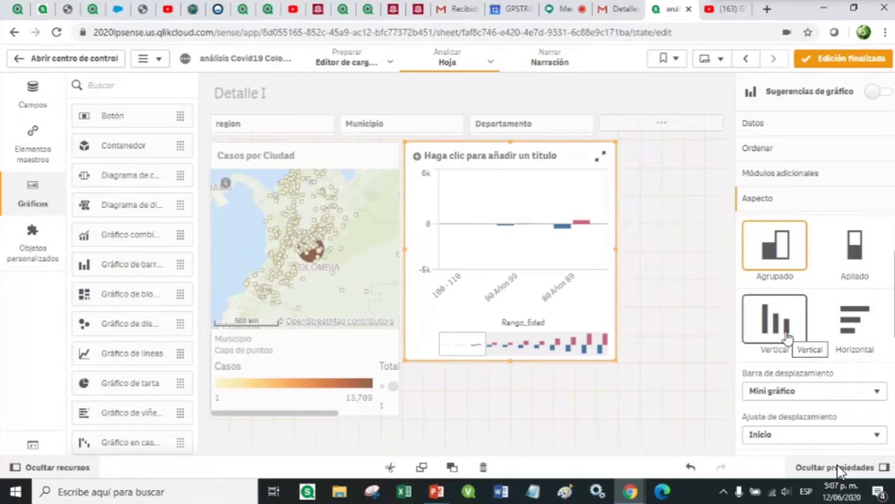
click(845, 329)
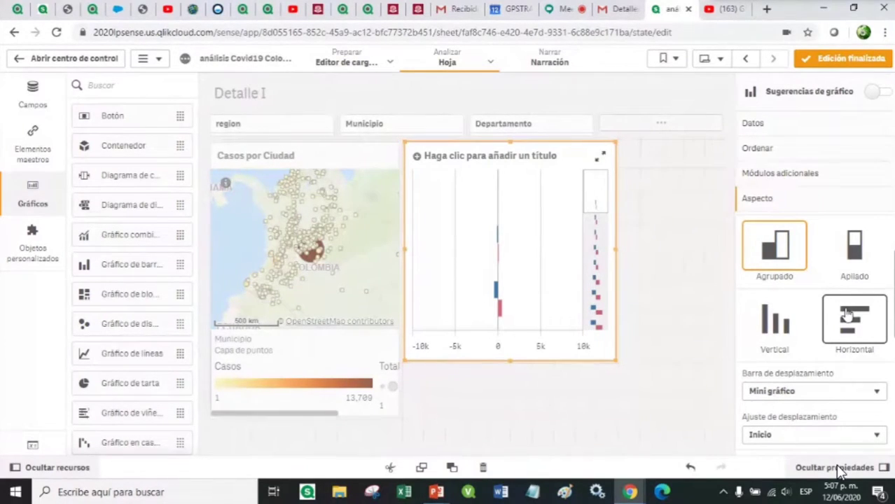
click(856, 248)
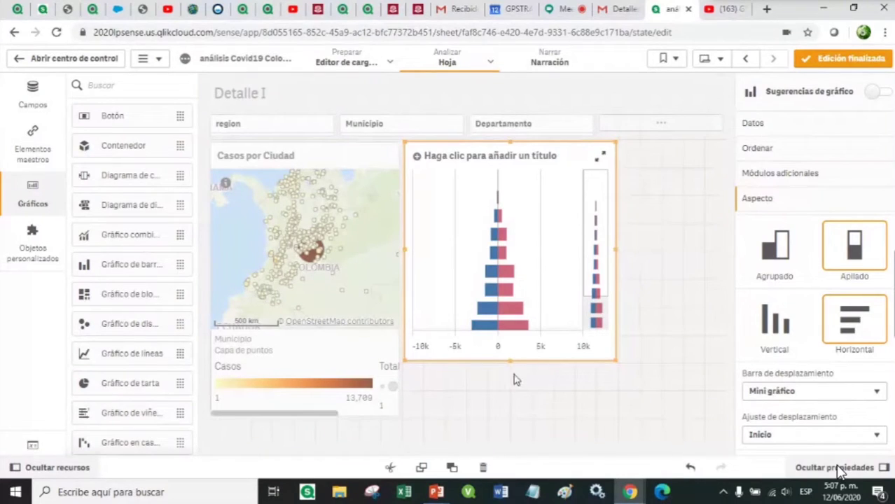
Step: Extend the bar chart down to the map's lower edge and title it Piramide Casos
drag(511, 361, 506, 424)
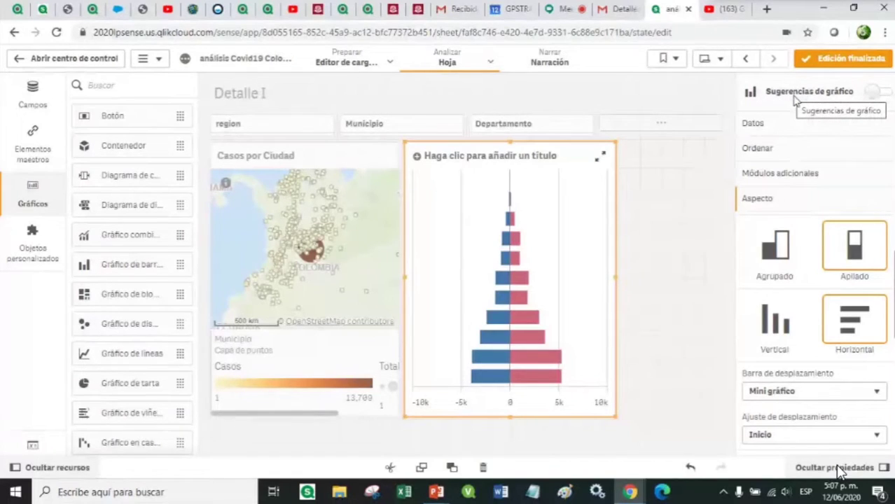
click(464, 155)
text(Piramide Casos)
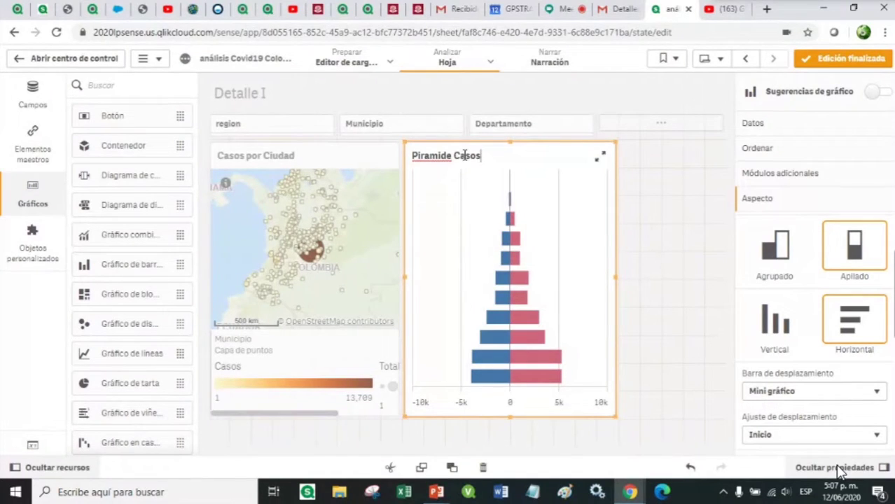
click(540, 194)
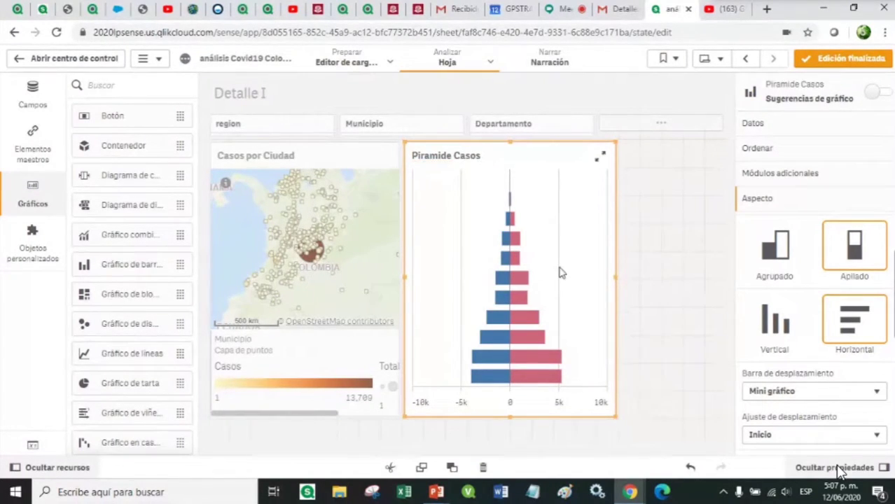
Step: Check the pyramid chart outside edit mode, and move Rango_Edad to first place in its sort order
click(847, 58)
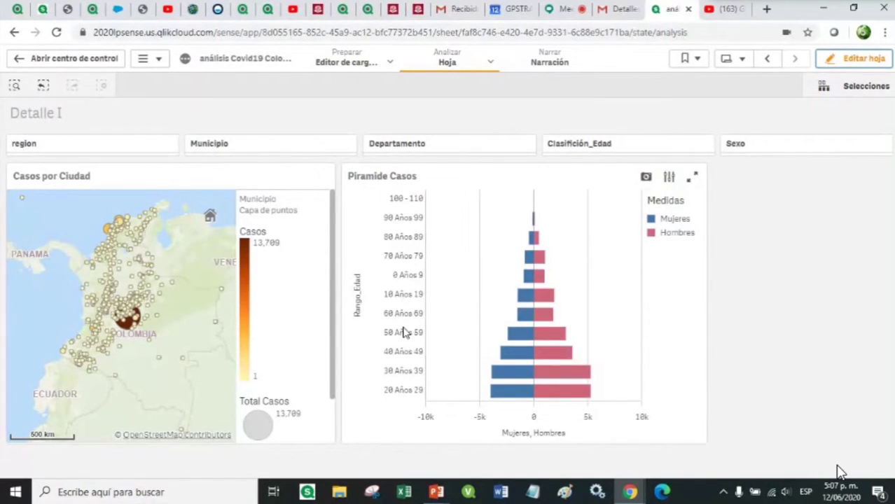
mouse_move(398, 286)
click(851, 59)
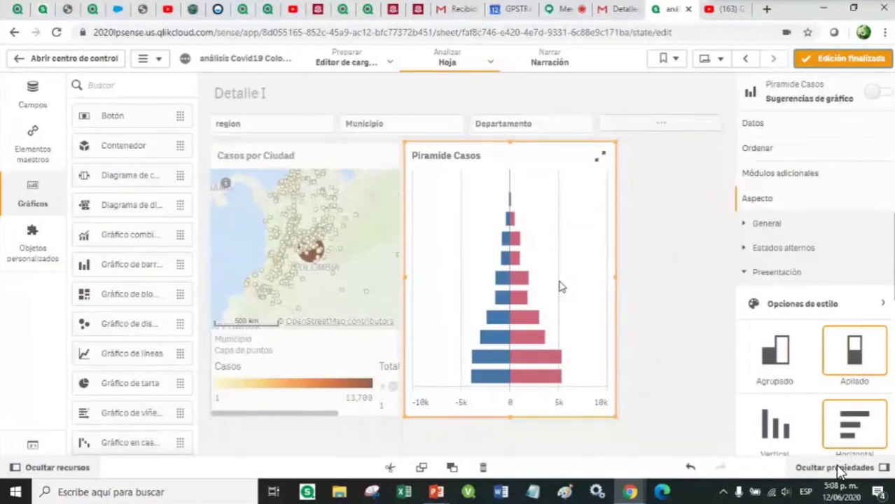
click(763, 150)
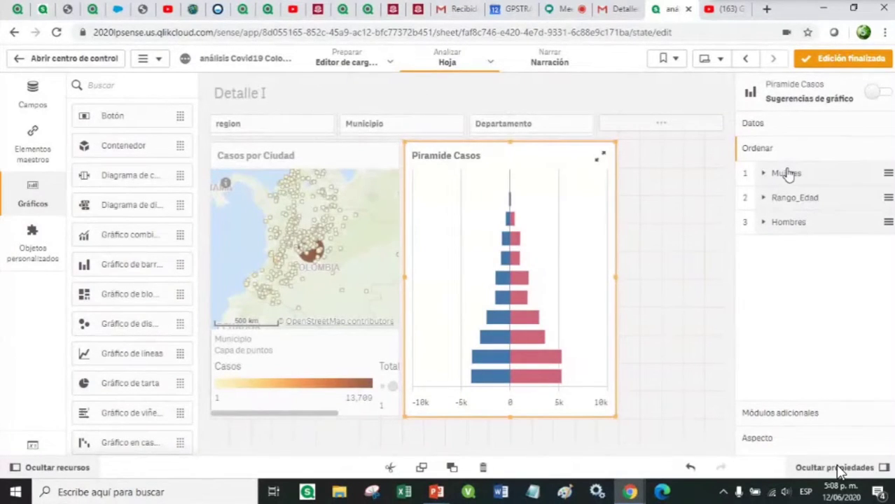
drag(887, 198, 879, 173)
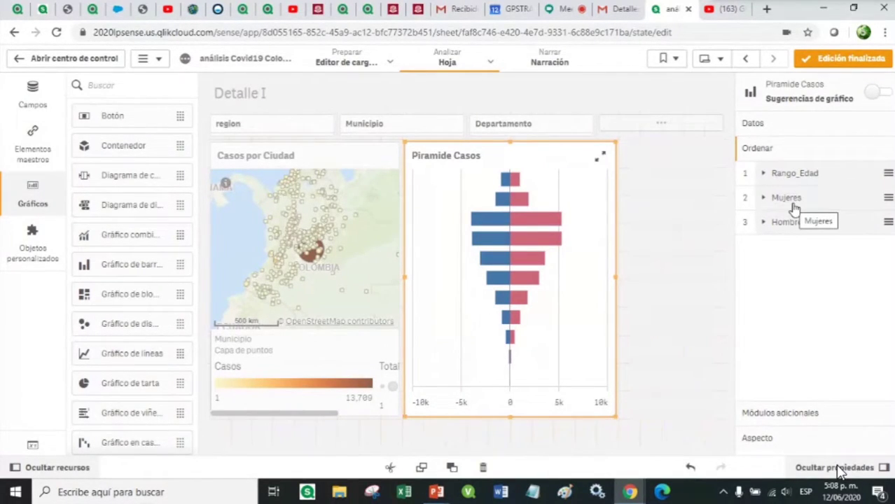
click(838, 61)
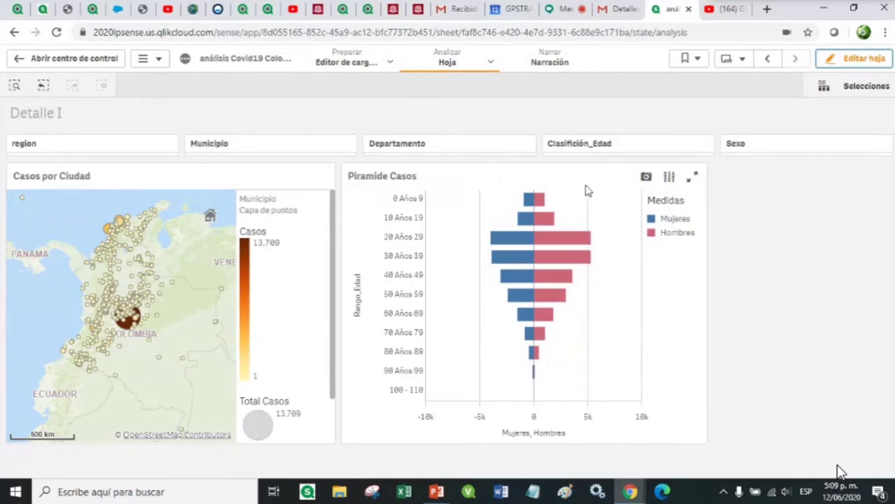
Step: Resume editing the sheet and set the Mujeres measure's number format to Personalizado in the Piramide Casos chart
click(834, 63)
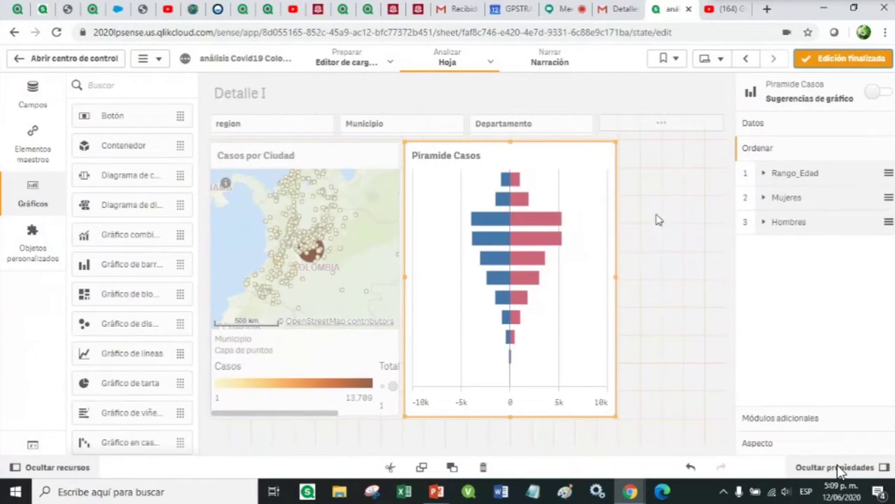
click(762, 124)
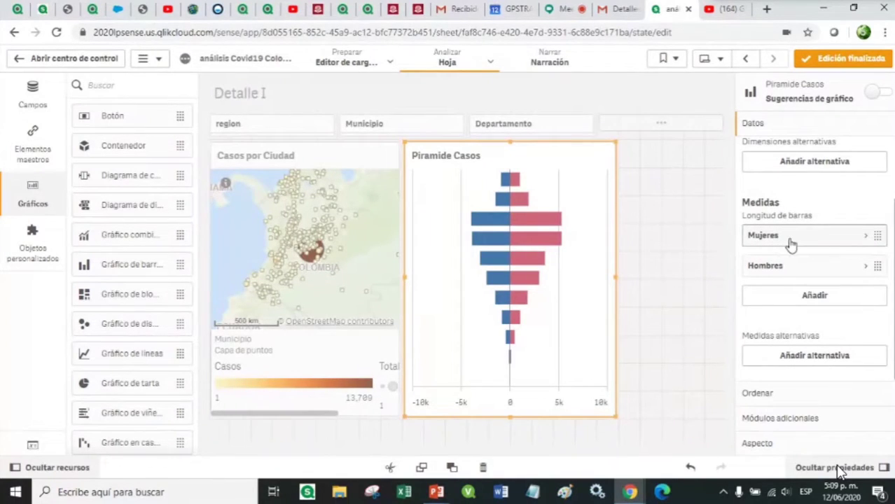
click(870, 236)
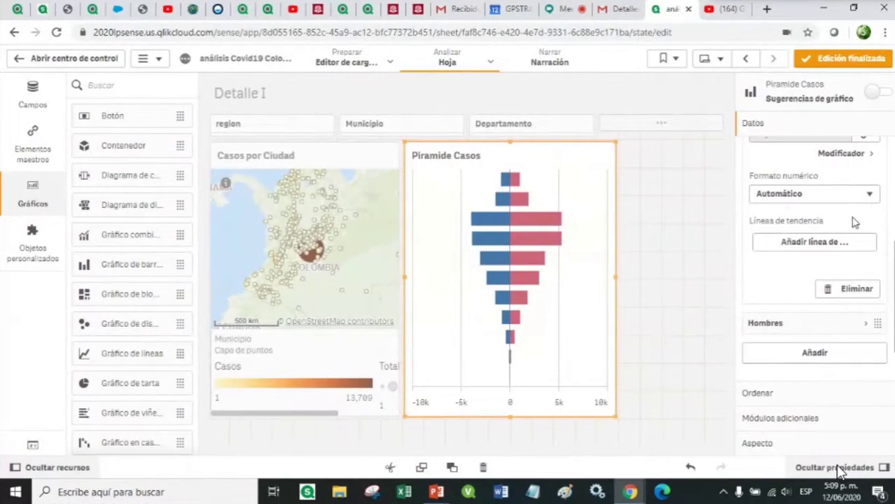
click(790, 201)
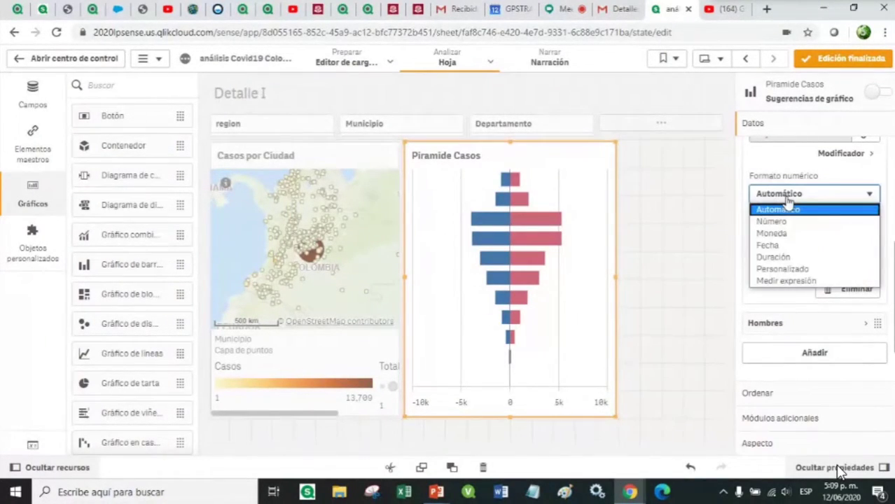
click(790, 272)
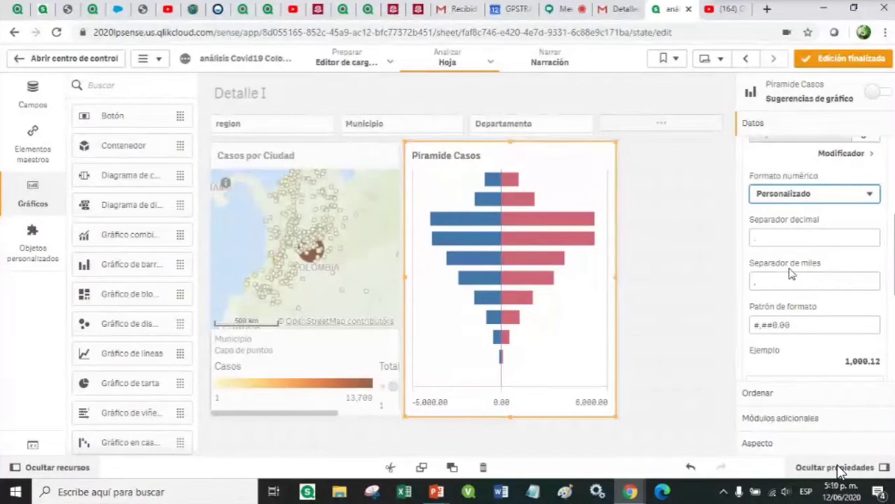
Step: Set the Mujeres measure's format pattern to #,##0;#,##0 so negative values display without a minus sign
click(794, 325)
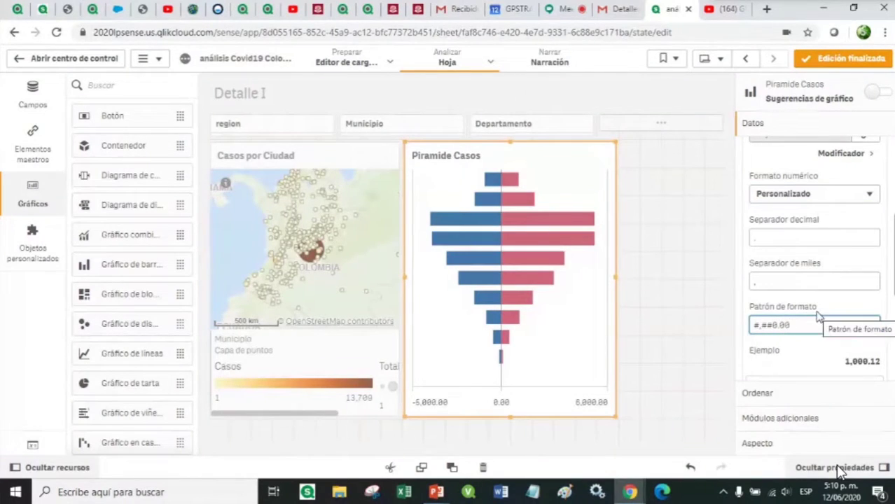
key(BackSpace)
key(BackSpace)
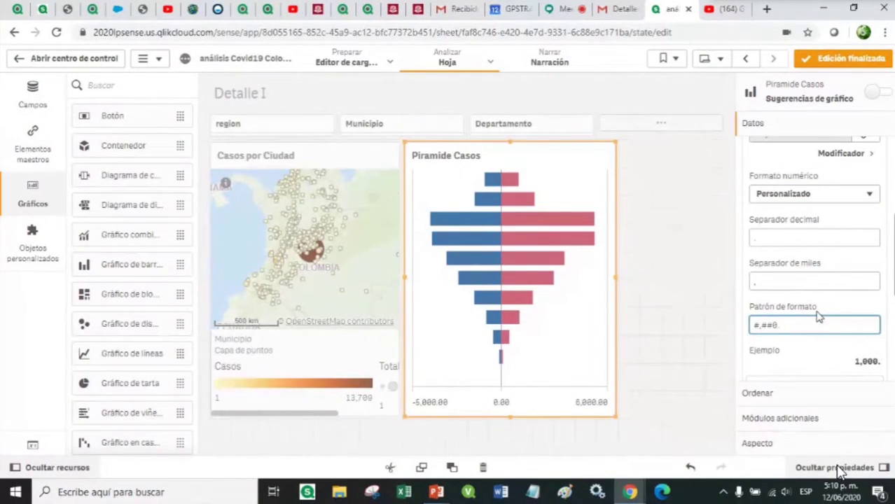
key(BackSpace)
key(shift+Left)
key(shift+Left)
key(shift+Left)
key(shift+Left)
key(shift+Left)
key(ctrl+c)
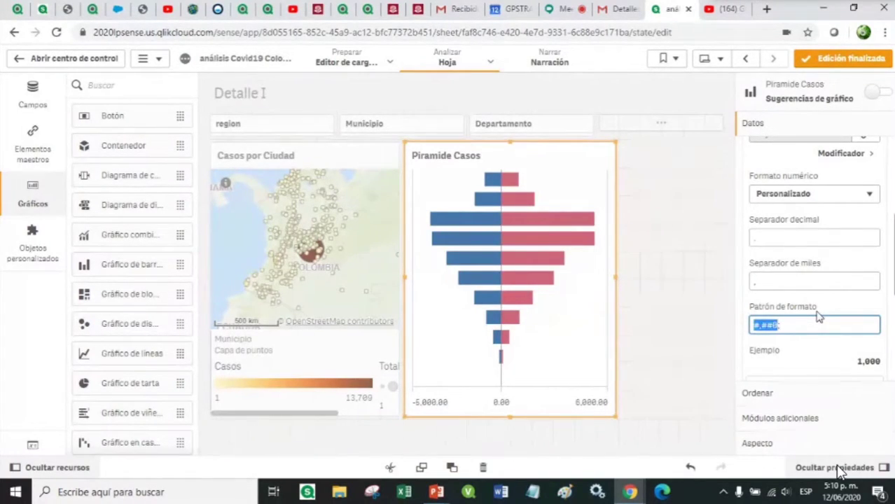
key(Right)
text(;)
key(ctrl+v)
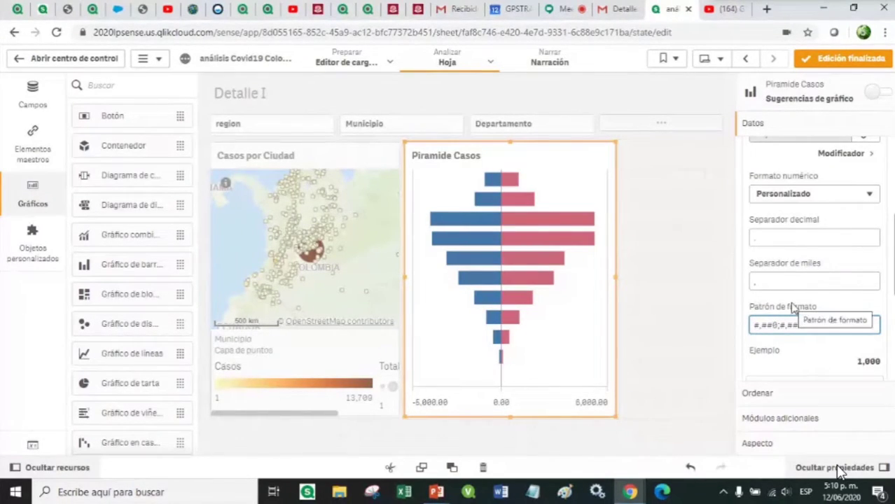
key(Return)
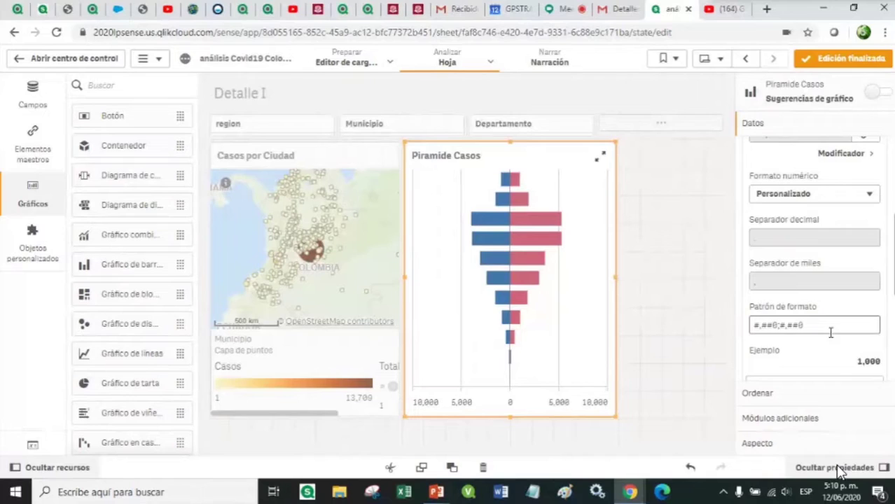
Step: Collapse and reopen the Mujeres measure's settings to review its number format options, keeping Personalizado selected
scroll(840, 470, up, 3)
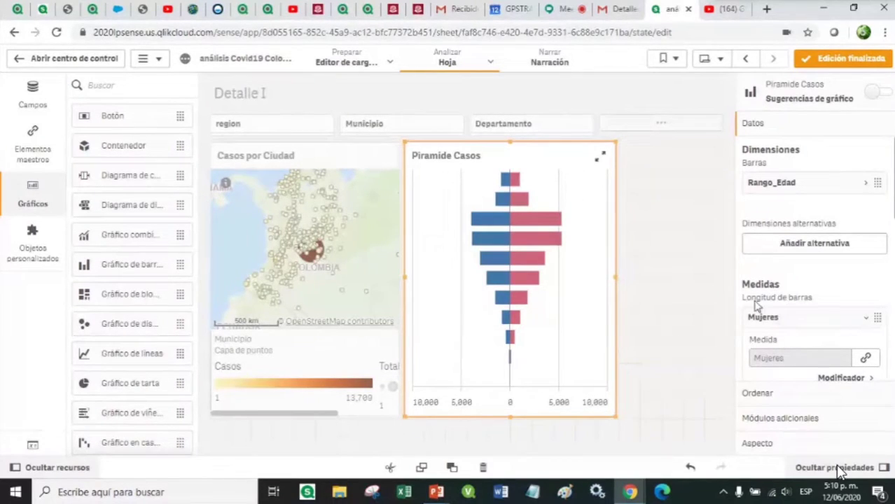
click(851, 316)
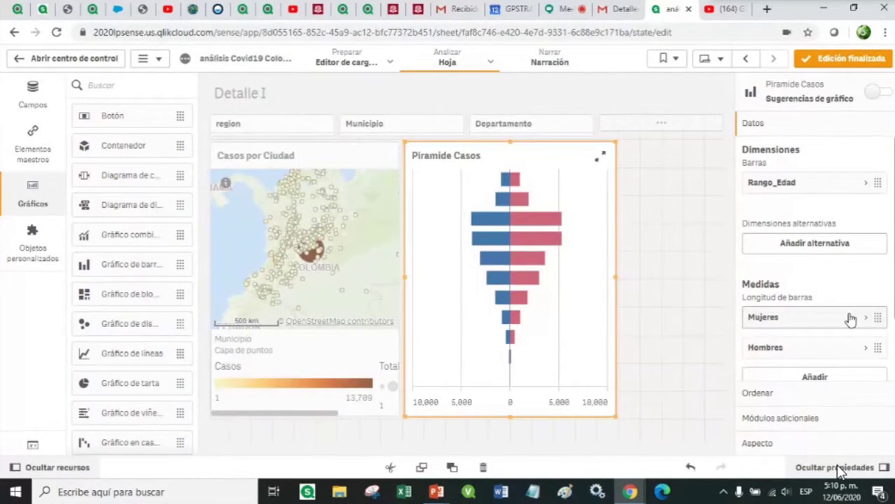
scroll(868, 295, down, 2)
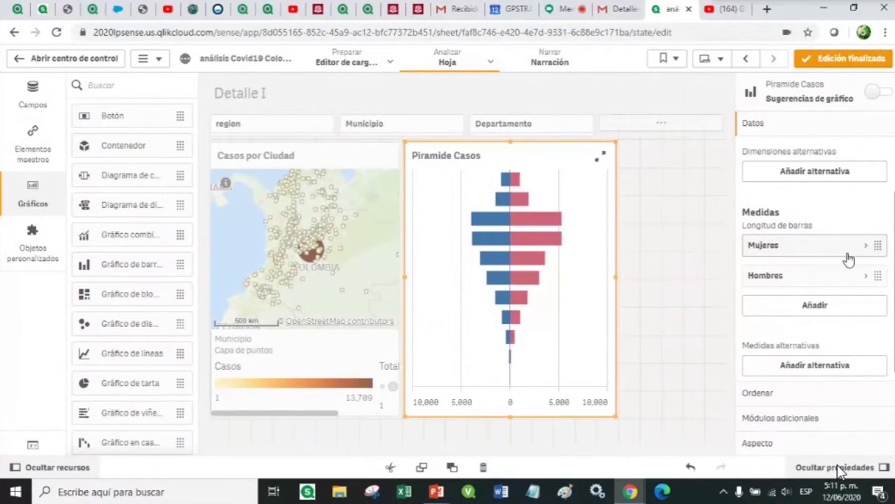
click(854, 254)
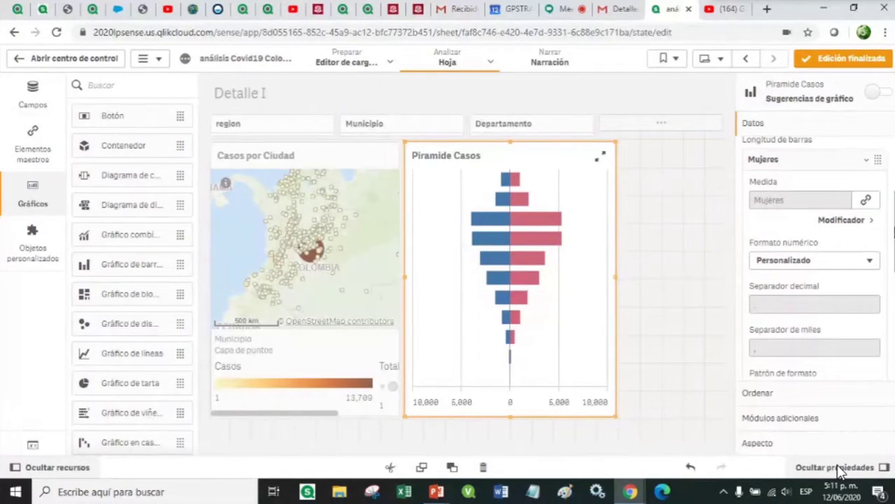
click(869, 262)
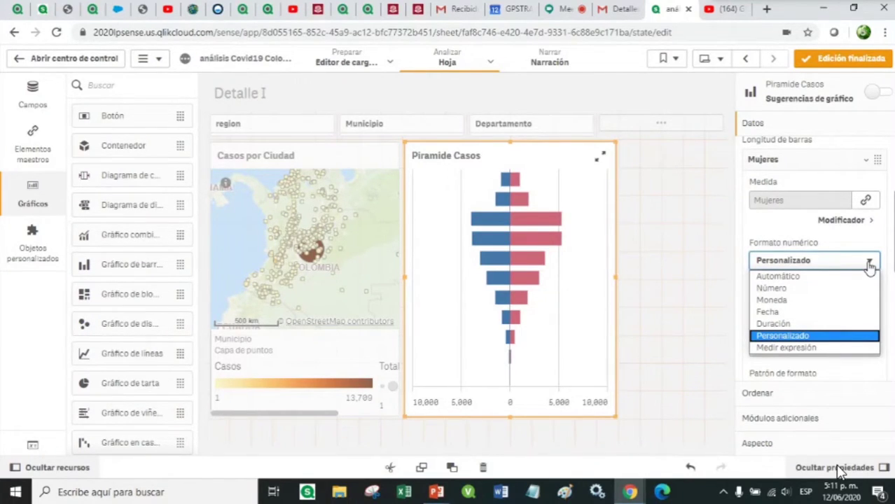
click(840, 337)
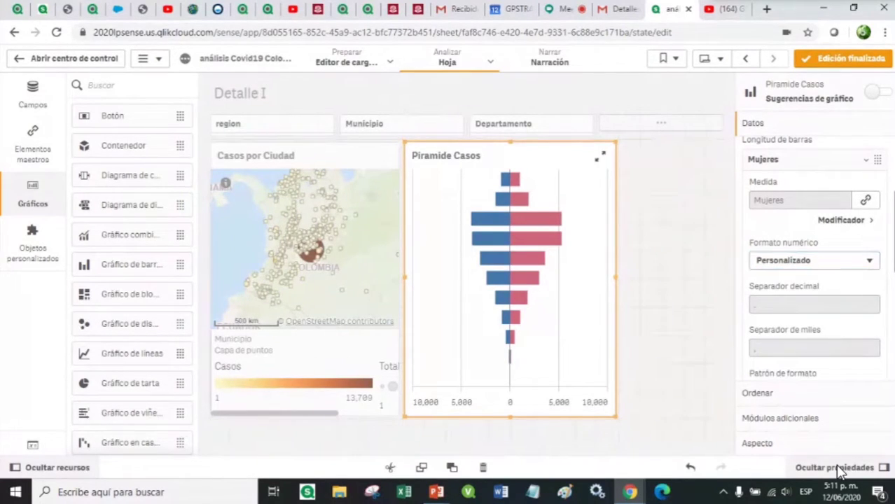
Step: Review the custom format pattern of the Mujeres measure in the Piramide Casos chart
scroll(841, 301, down, 1)
scroll(778, 287, down, 1)
click(778, 281)
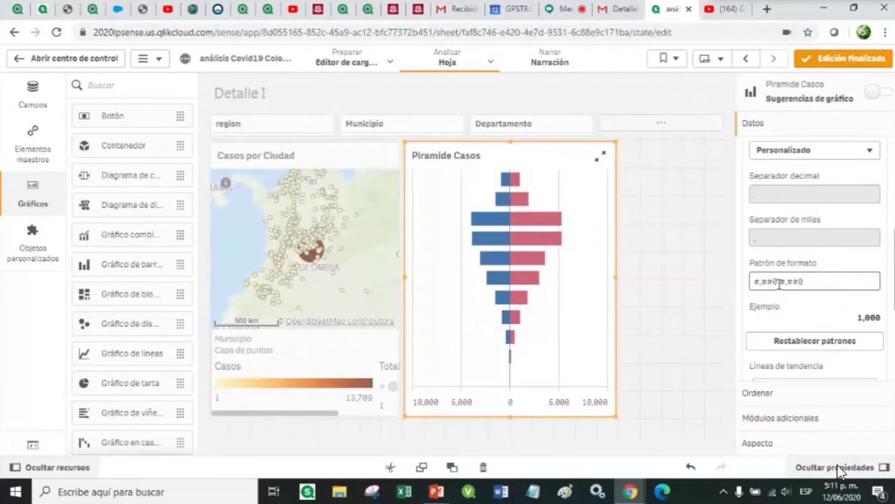
click(780, 282)
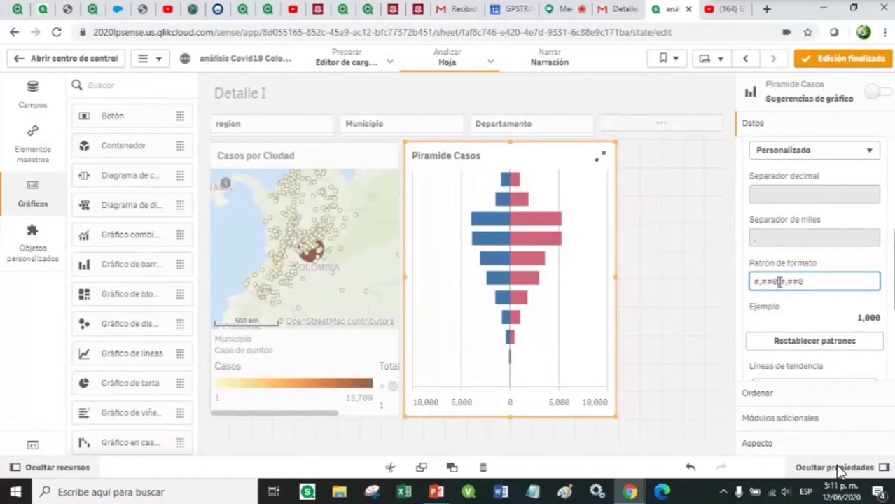
drag(753, 282, 813, 283)
Step: Turn on the value labels (Etiquetas de valores) in the Piramide Casos chart's presentation settings
click(796, 451)
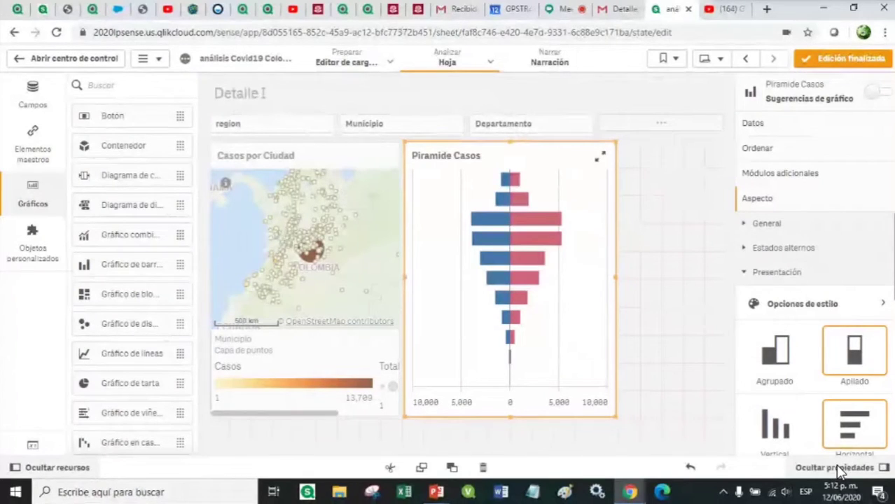
scroll(882, 256, down, 3)
scroll(840, 472, down, 2)
scroll(840, 472, up, 1)
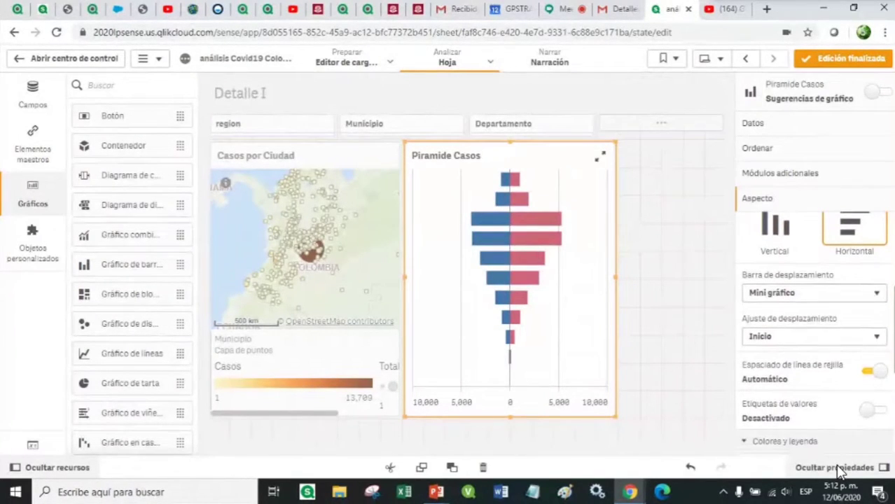
scroll(841, 472, up, 2)
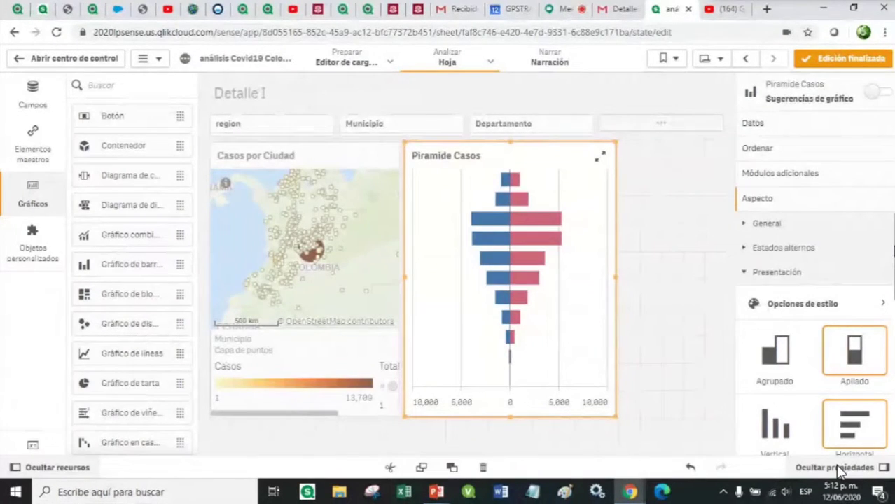
scroll(840, 472, down, 3)
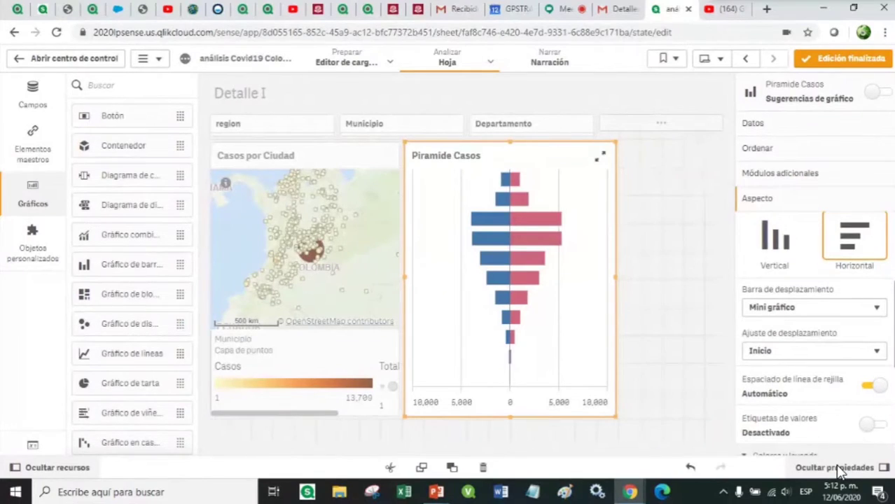
scroll(821, 410, down, 1)
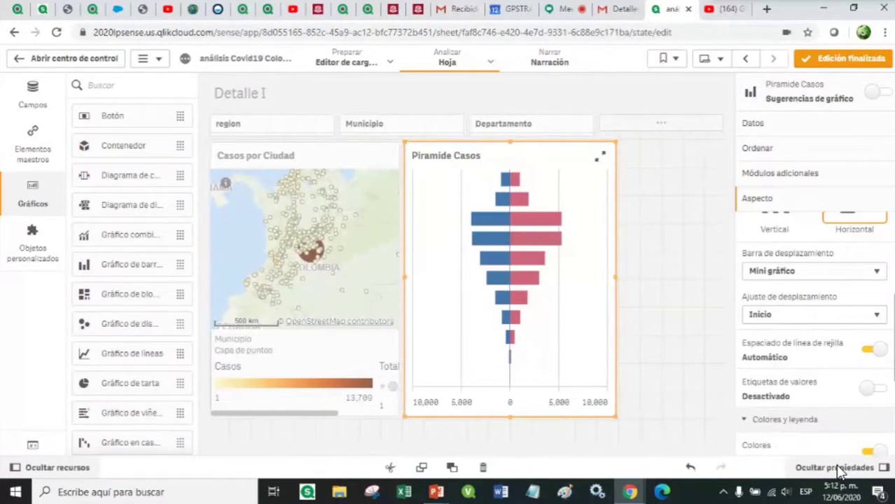
click(880, 390)
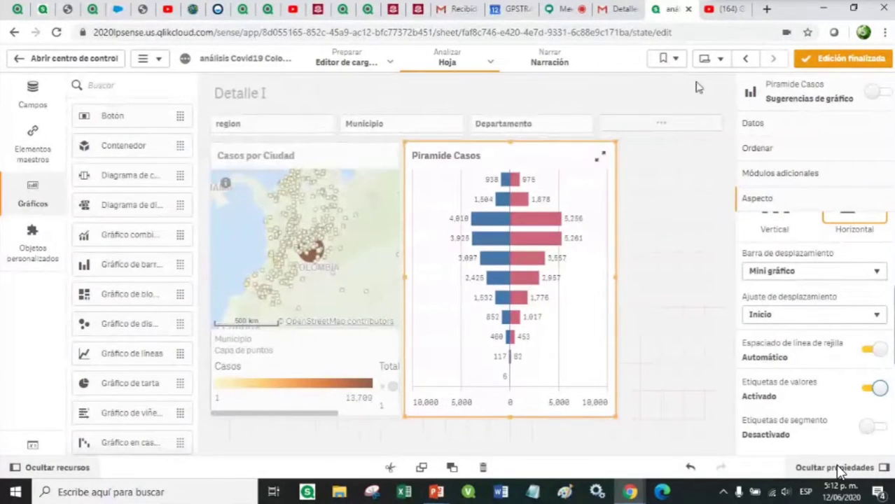
Step: Inspect the Piramide Casos value labels outside edit mode, and resume editing the sheet with the pyramid chart selected
click(825, 60)
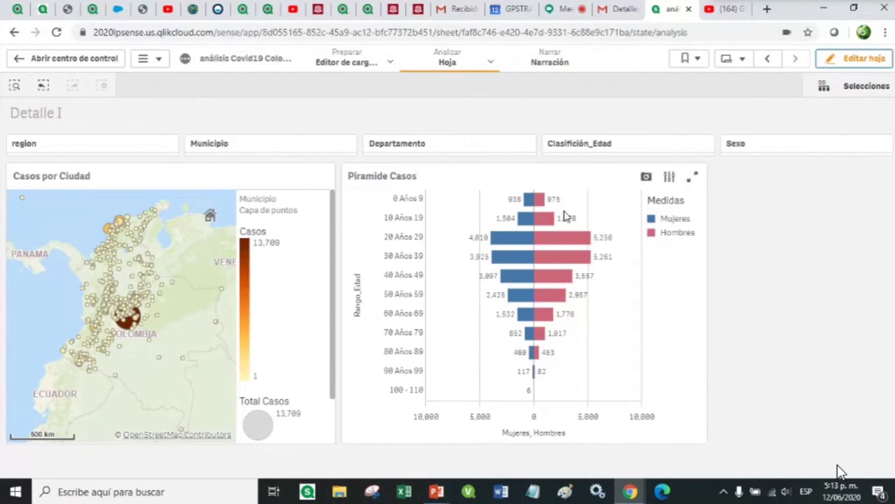
mouse_move(563, 298)
mouse_move(528, 269)
click(862, 57)
click(519, 252)
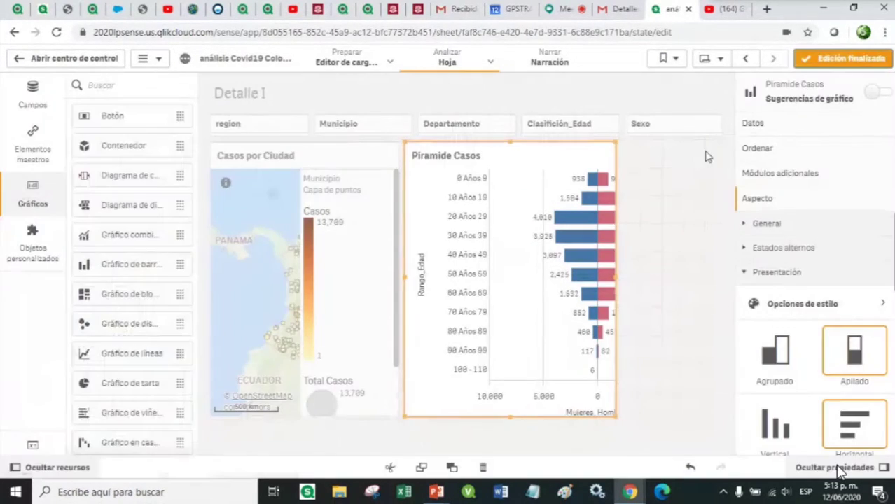
Step: Edit the Hombres master measure, set its measure color to orange #f8981d, and save it
click(33, 147)
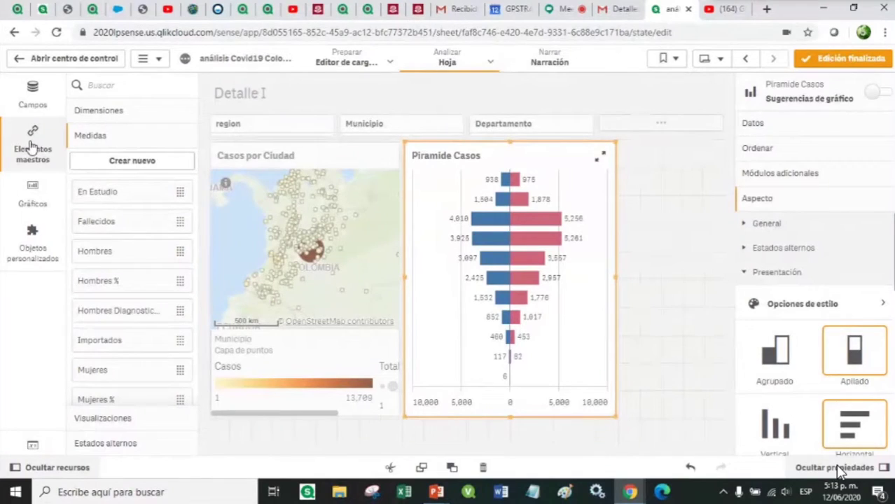
click(122, 259)
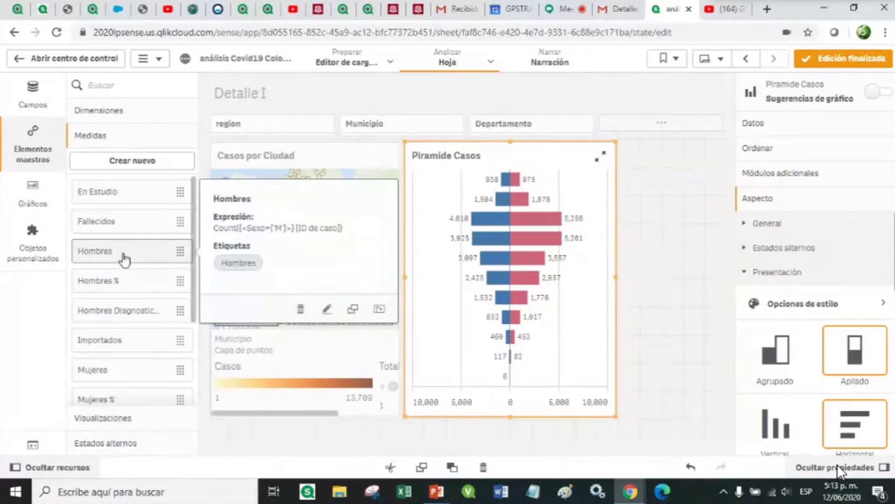
click(327, 308)
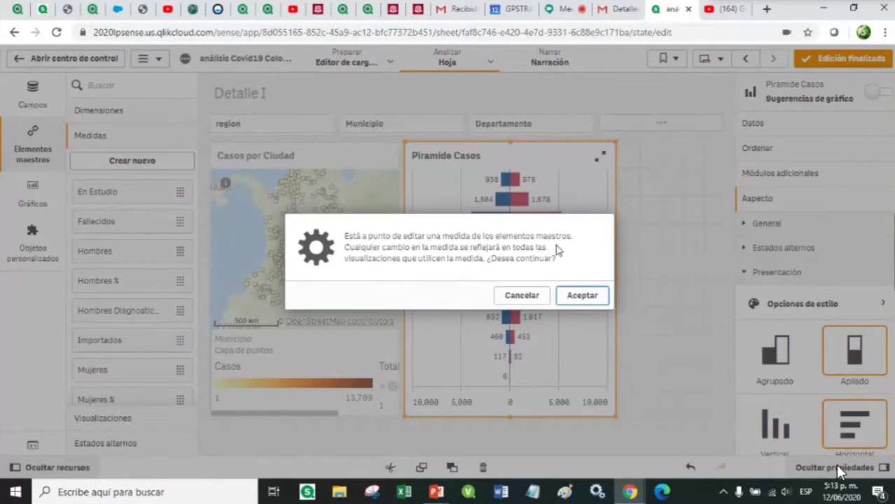
click(584, 297)
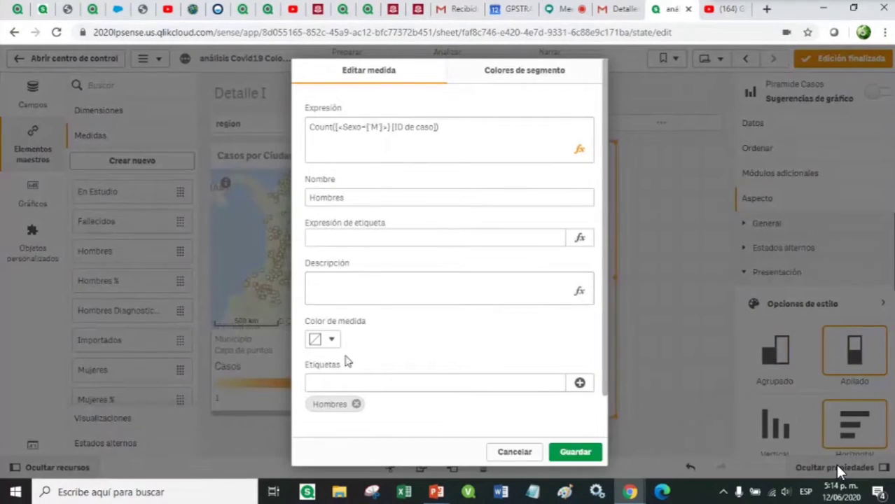
click(337, 344)
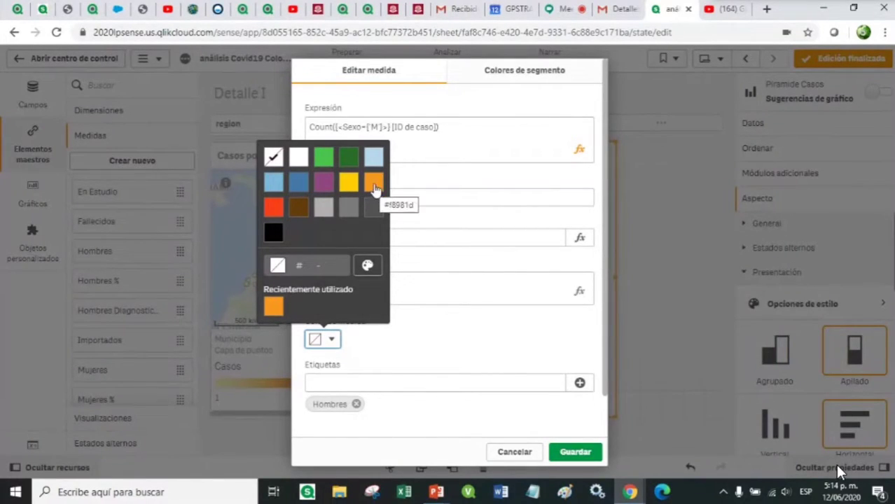
click(374, 183)
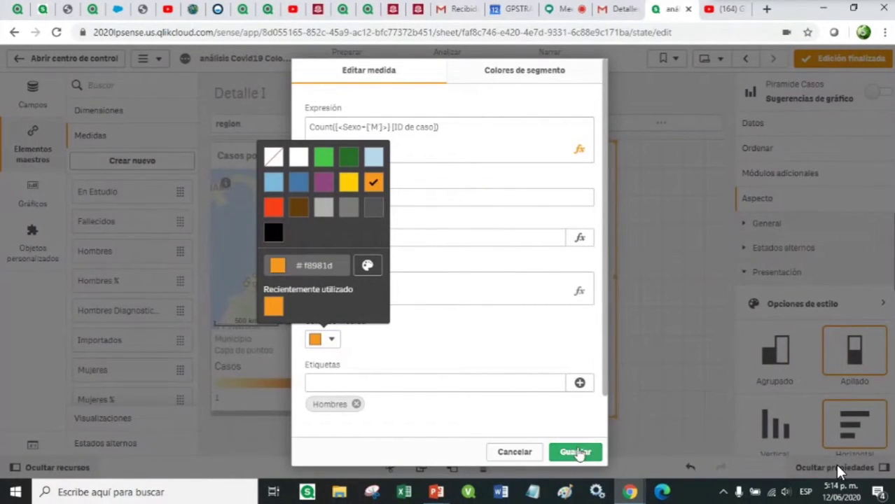
click(465, 352)
click(575, 452)
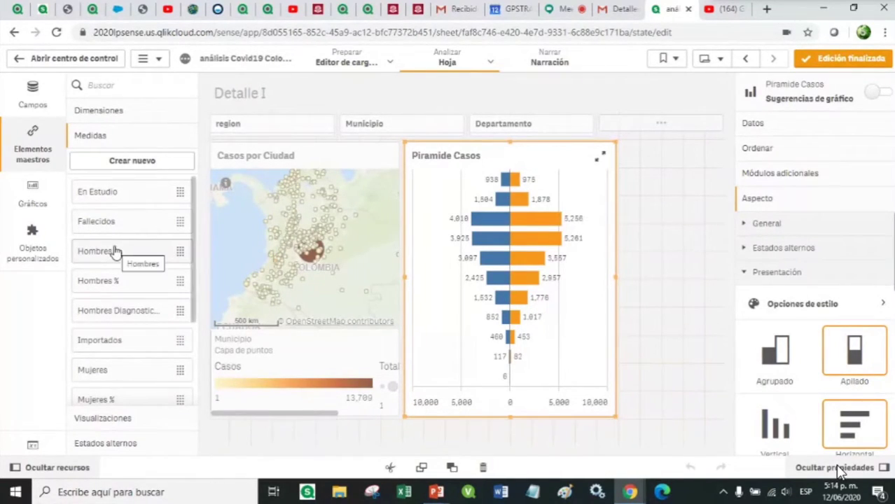
Step: Edit the Mujeres master measure, set its measure color to a custom dark green, and save it
scroll(116, 253, down, 2)
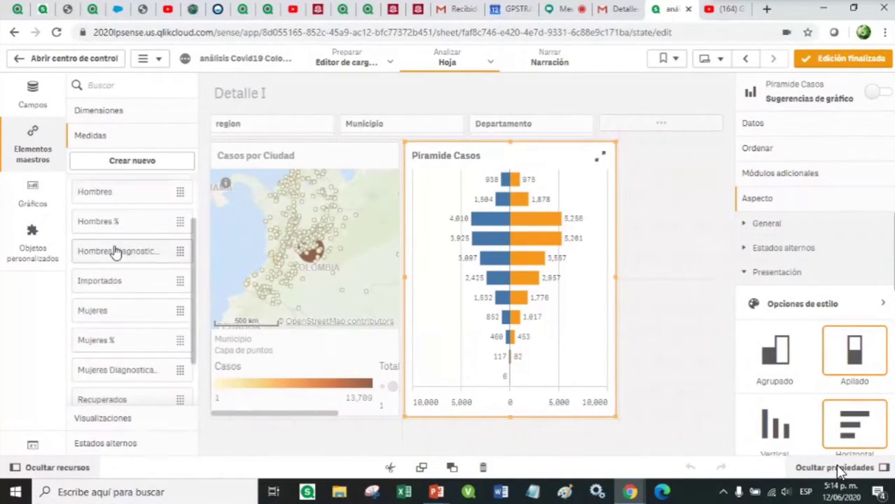
click(122, 313)
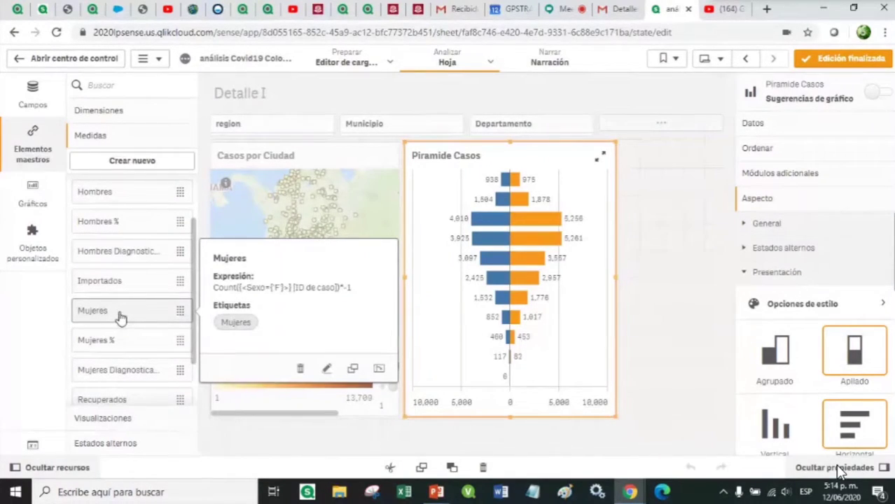
click(327, 368)
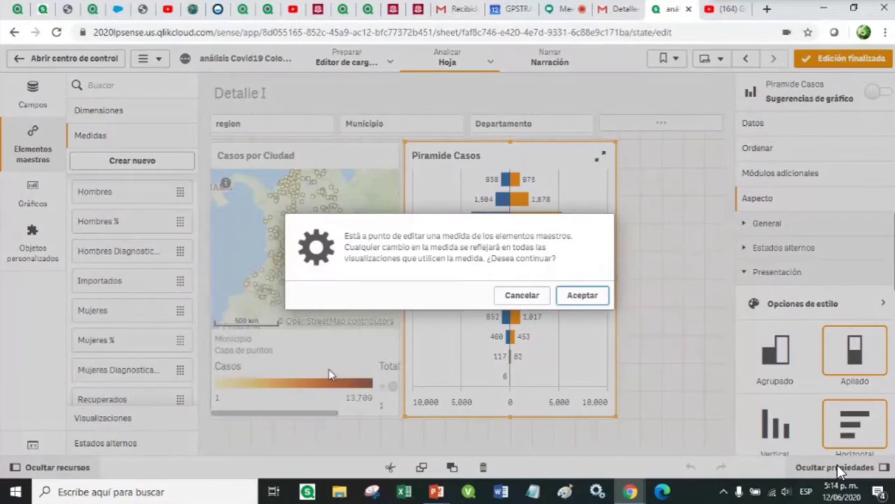
click(582, 294)
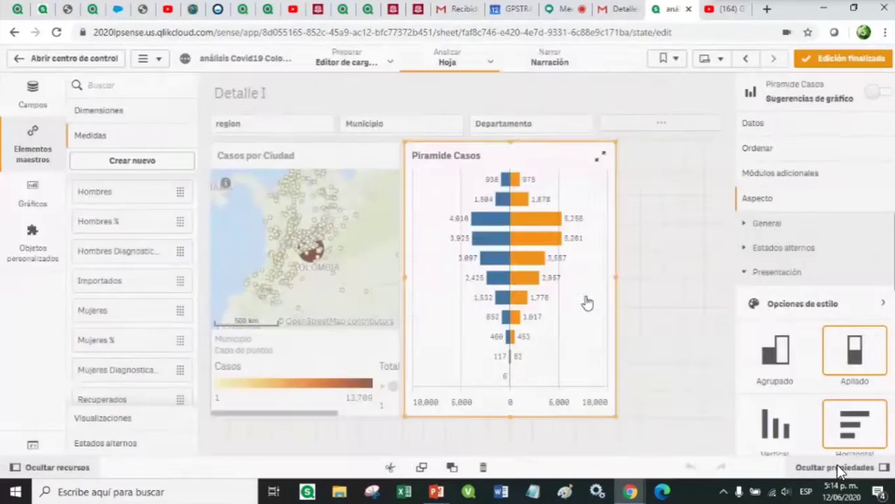
click(332, 341)
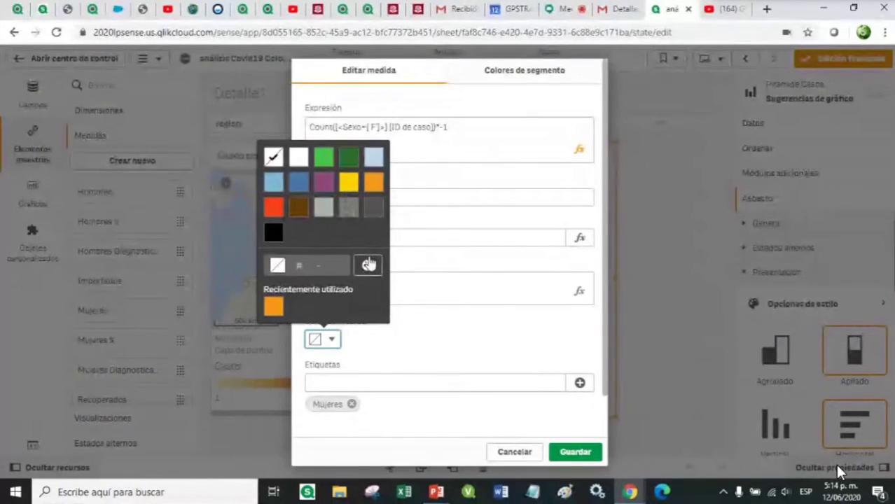
click(369, 266)
drag(379, 233, 323, 233)
mouse_move(361, 185)
mouse_down()
mouse_move(304, 168)
mouse_move(316, 156)
mouse_up()
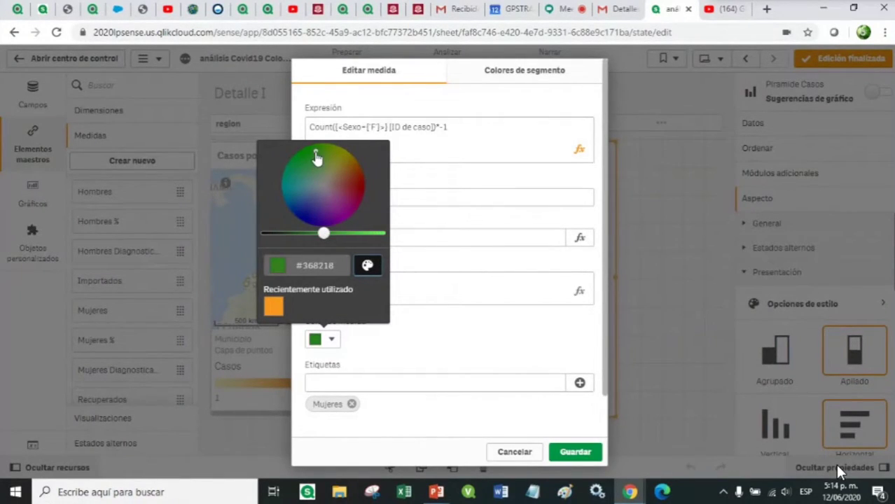
drag(324, 236, 303, 233)
click(456, 350)
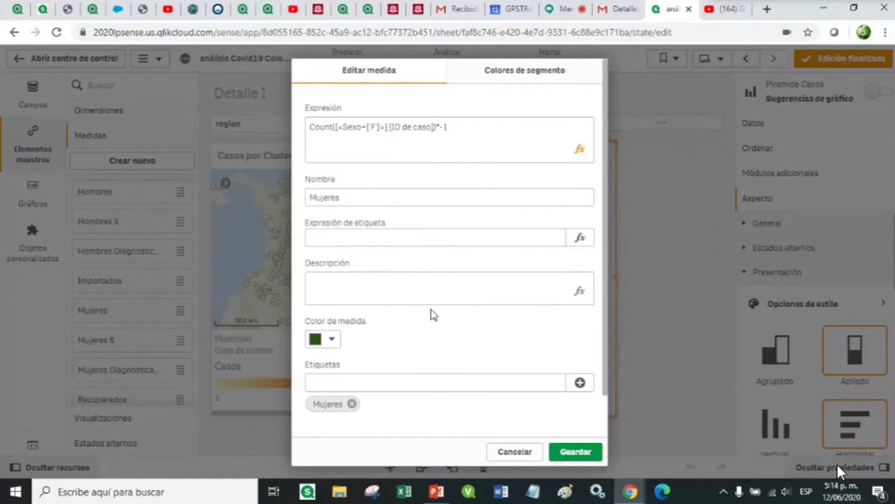
click(575, 454)
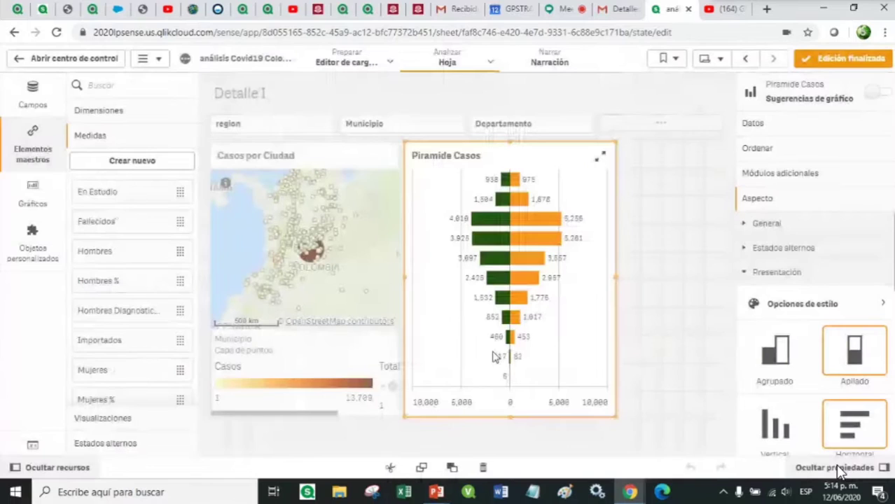
Step: Check the pyramid's green and orange measure colors outside edit mode, and return to editing the sheet
key(ctrl+e)
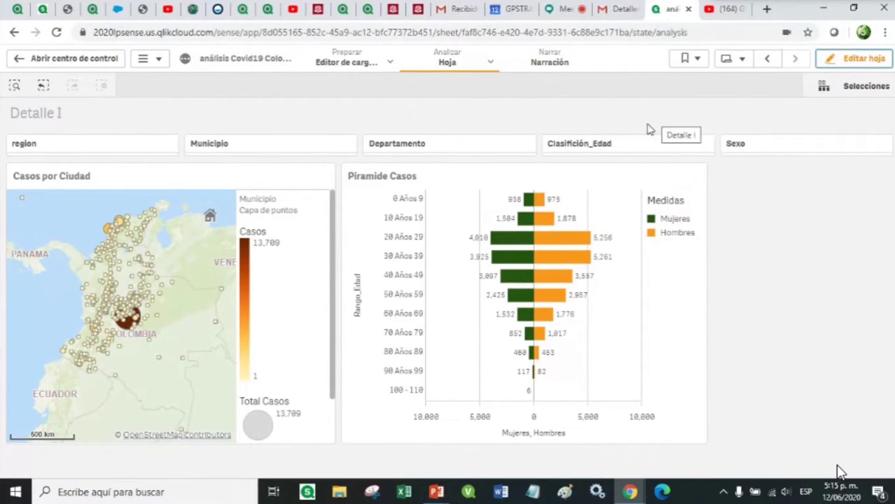
click(838, 62)
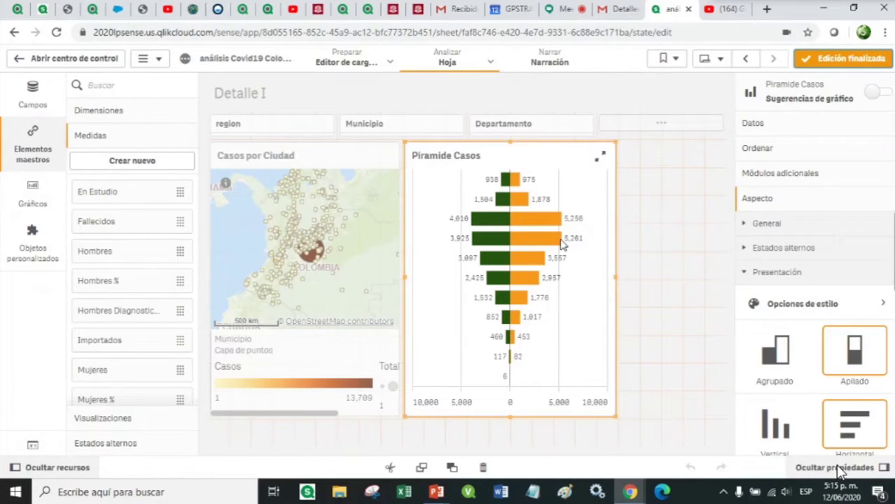
Step: Add a pie chart to the empty area beside Piramide Casos and narrow the Piramide Casos chart to make room
click(25, 198)
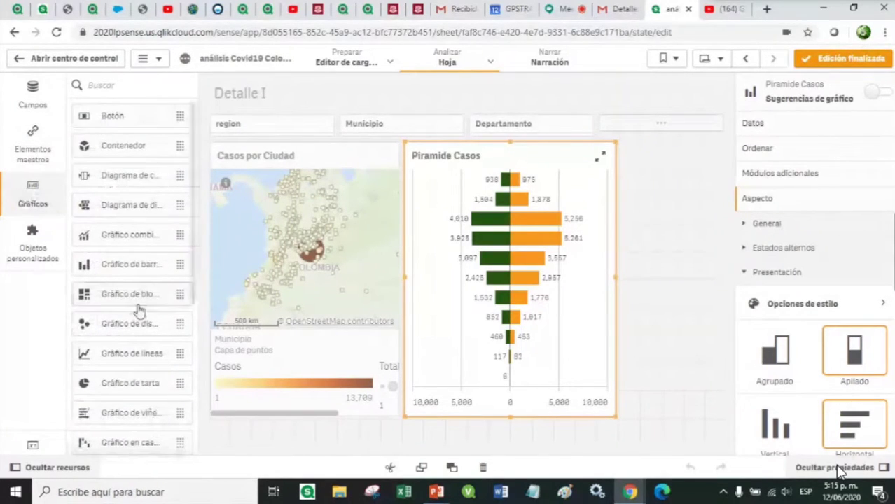
drag(126, 384, 676, 198)
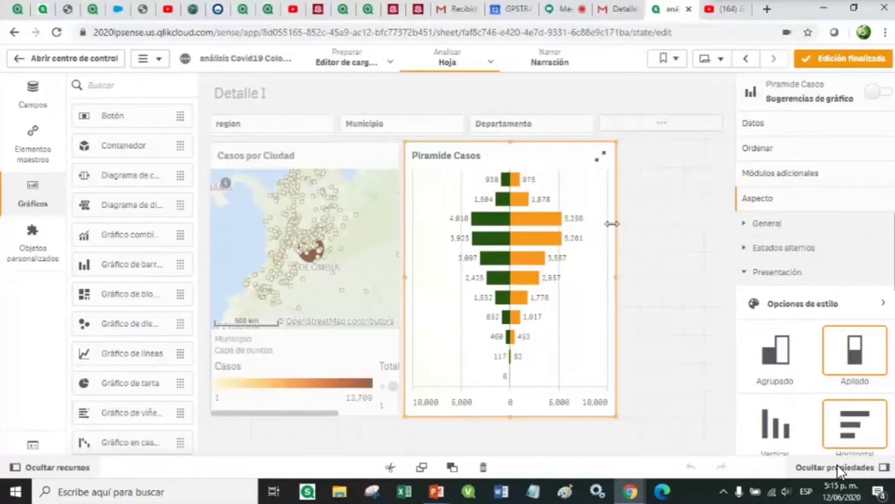
click(601, 308)
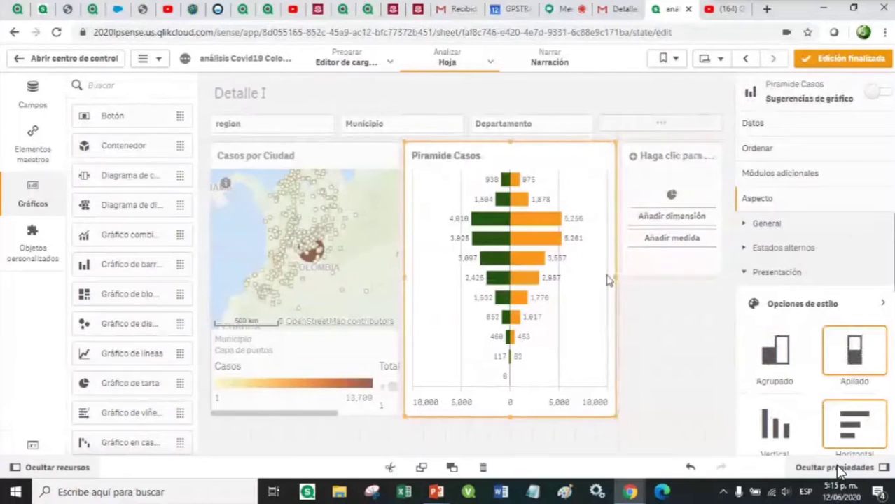
drag(614, 275, 595, 276)
Step: Narrow the Casos por Ciudad map, then extend Piramide Casos and the new pie chart to fill the gaps between them
click(371, 256)
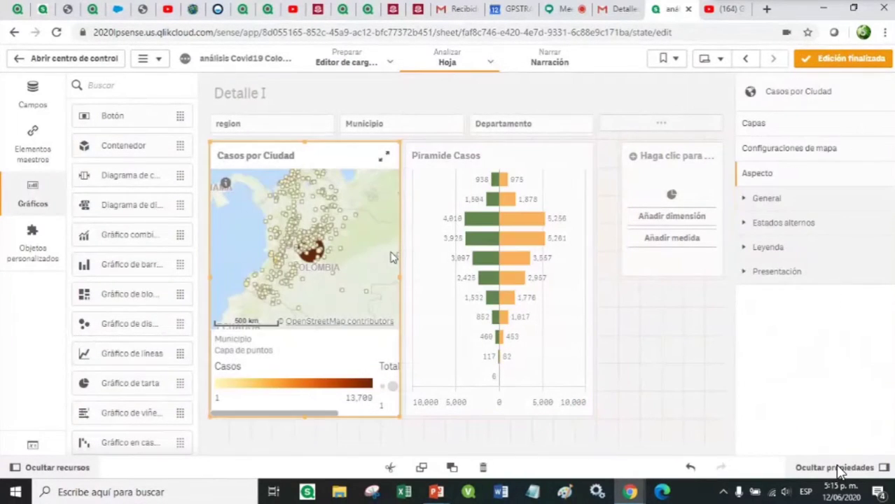
drag(400, 258, 378, 279)
click(420, 260)
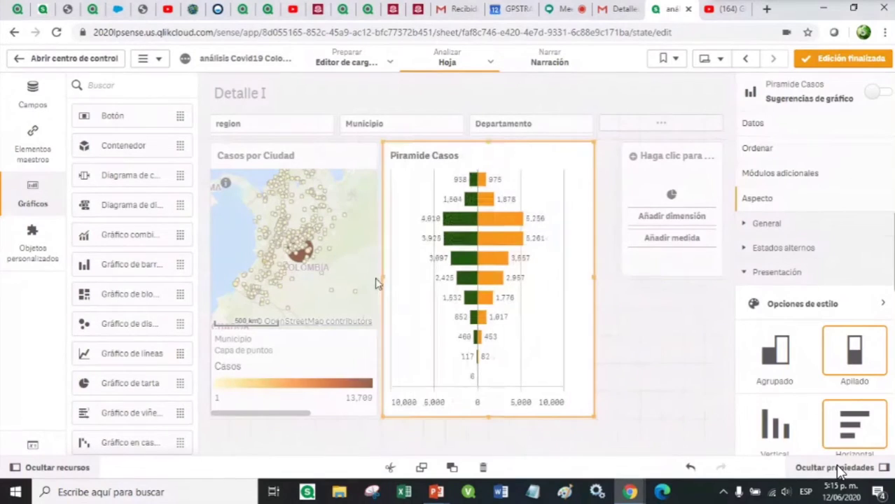
click(651, 184)
drag(623, 207, 610, 212)
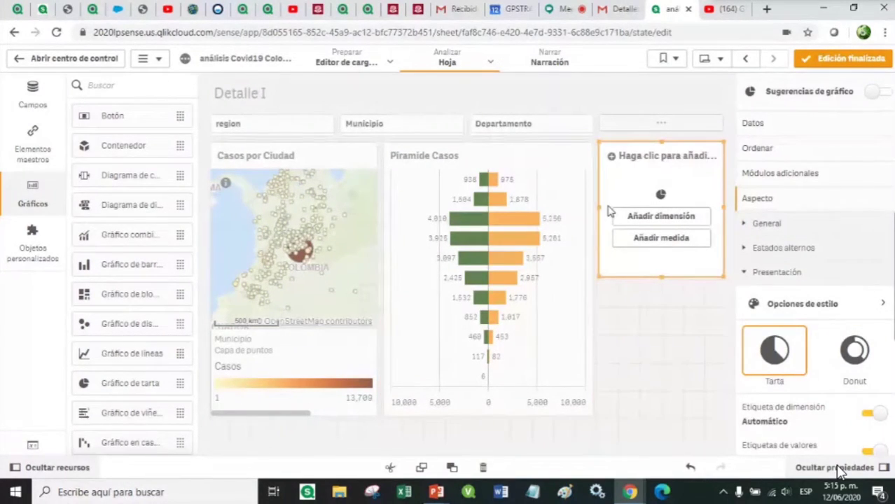
Step: Assign the Tipo field as the pie chart's dimension and Total Casos as its measure
click(664, 219)
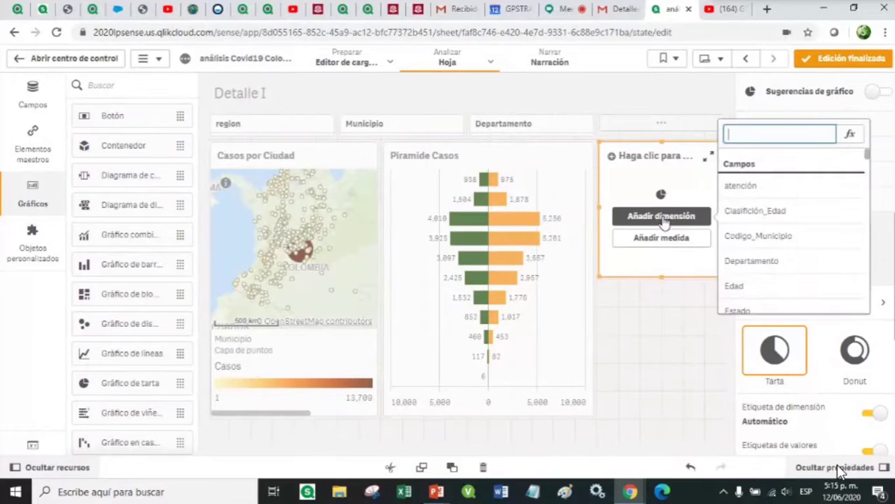
text(tipo)
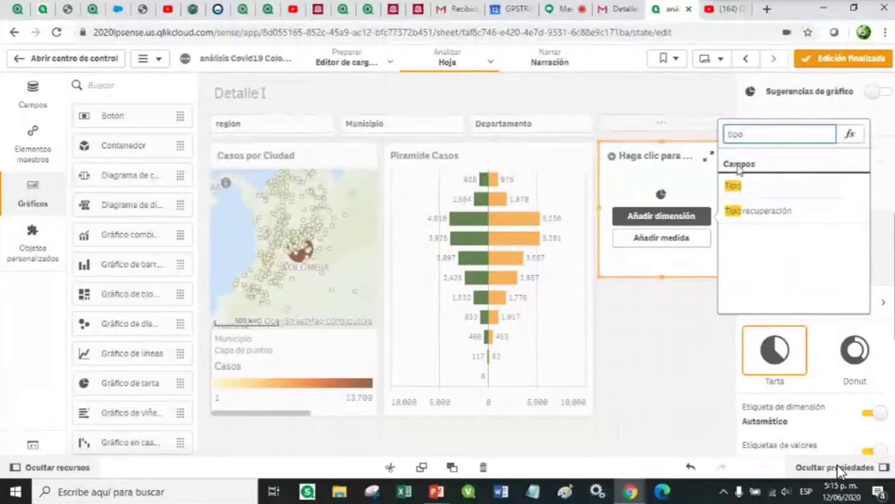
click(739, 187)
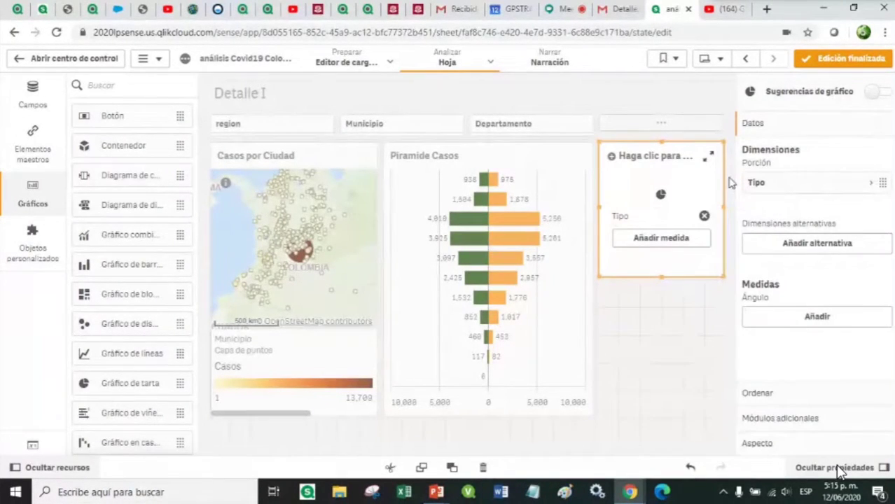
click(661, 239)
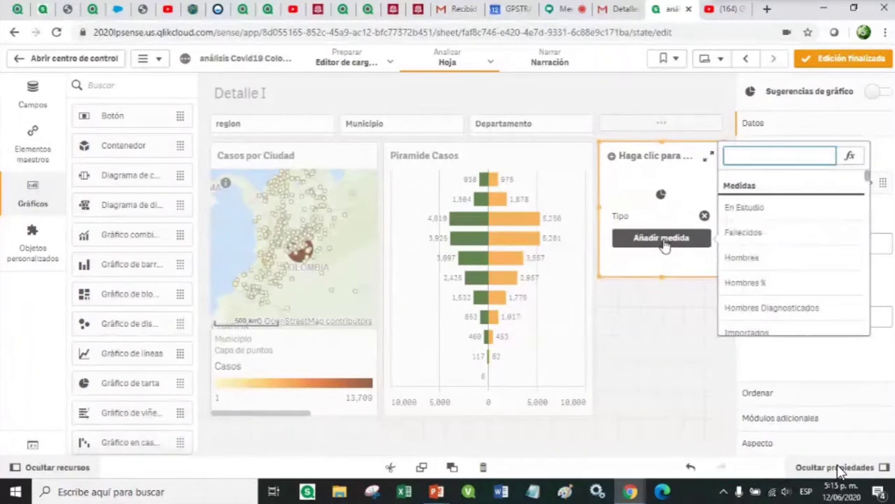
text(tot)
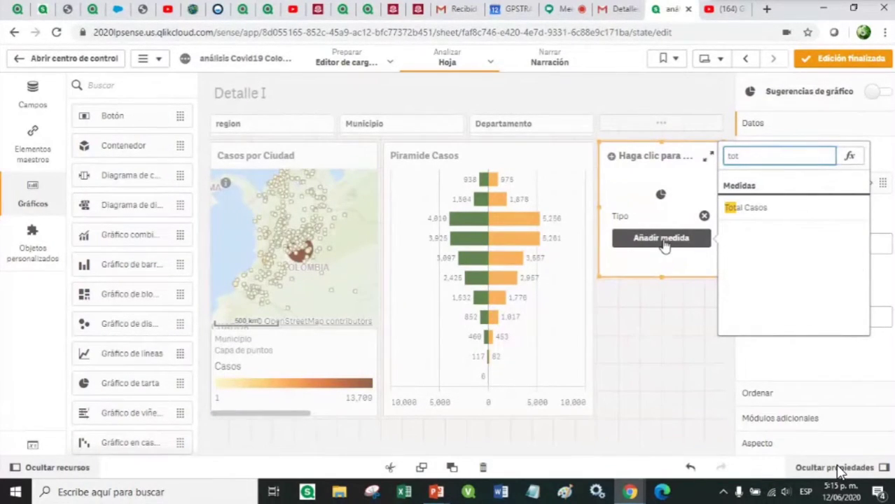
click(747, 207)
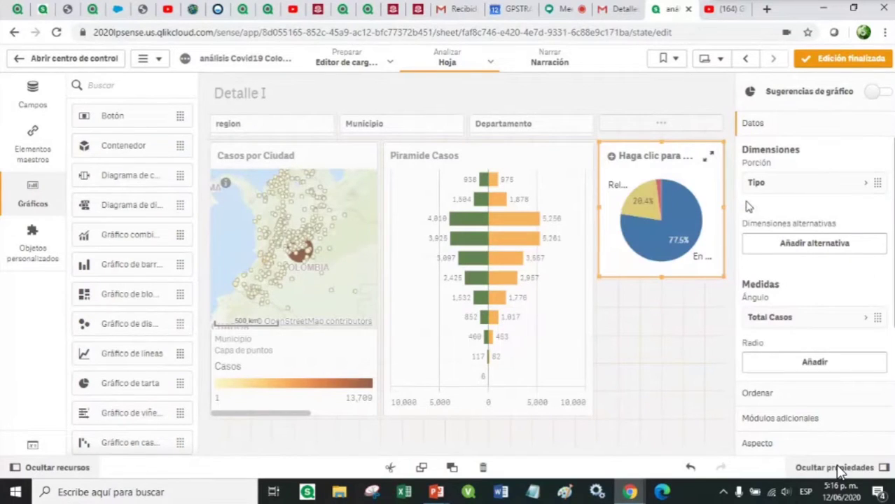
Step: Title the pie chart "Distribución por Tipo" and finish editing the sheet
click(633, 160)
text(Distribu)
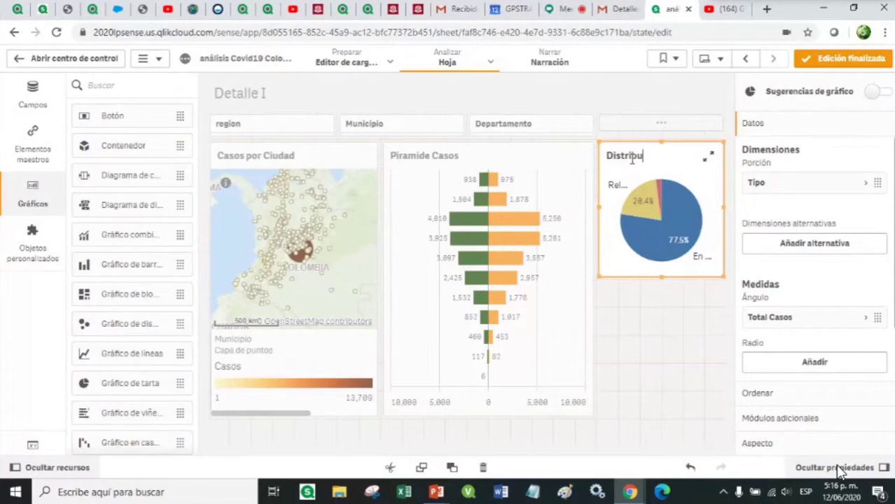
text(ción pot Tipo)
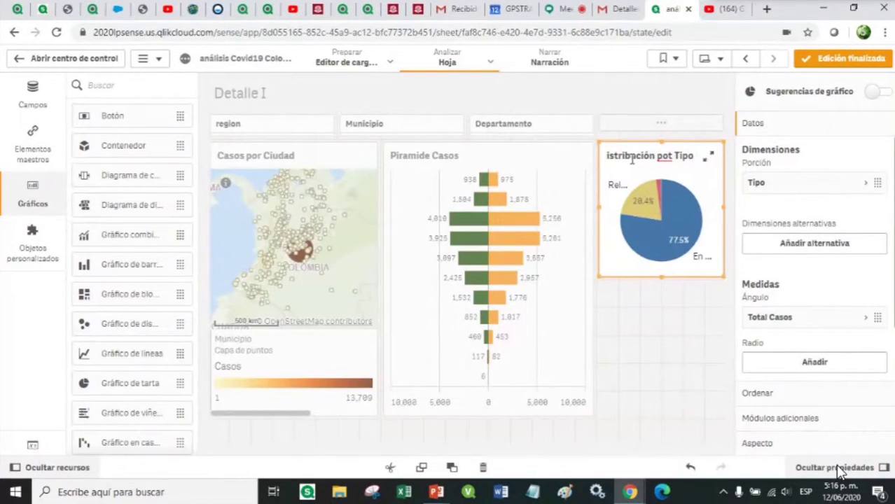
key(BackSpace)
text(r)
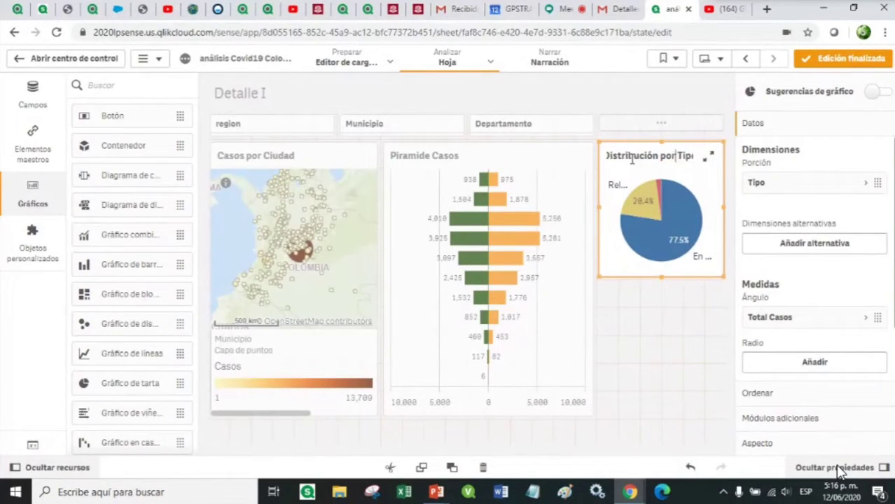
click(633, 262)
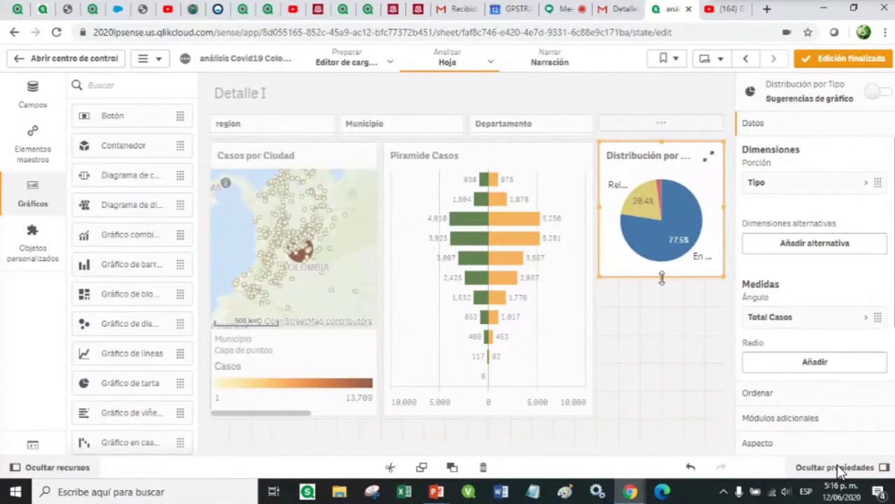
click(840, 61)
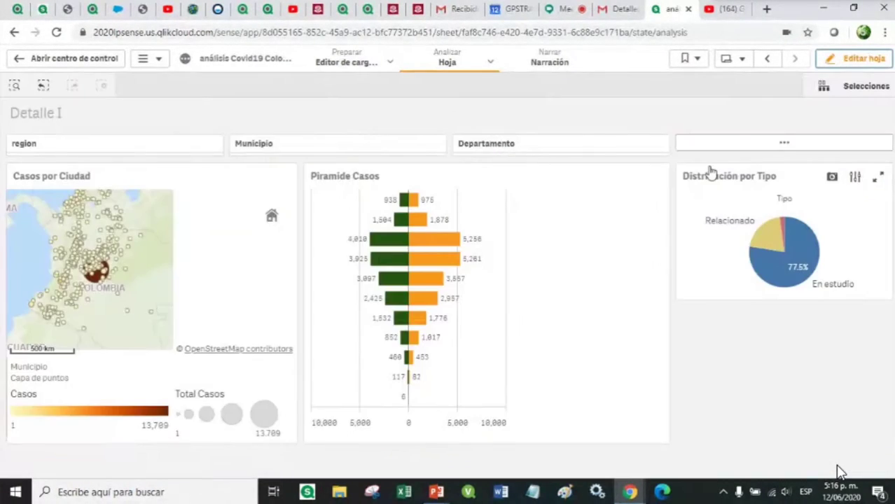
Step: Expand the Piramide Casos chart to full view and filter the data to the Antioquia department through the data search
mouse_move(805, 245)
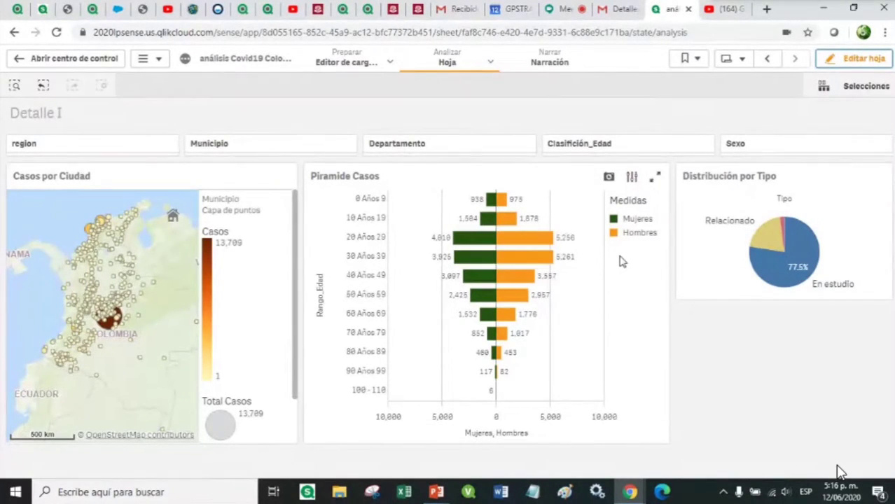
click(656, 179)
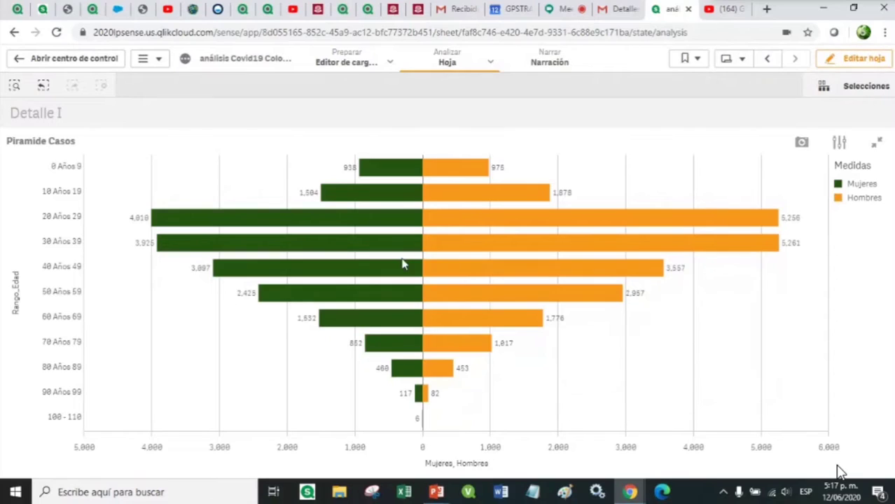
mouse_move(449, 376)
click(15, 88)
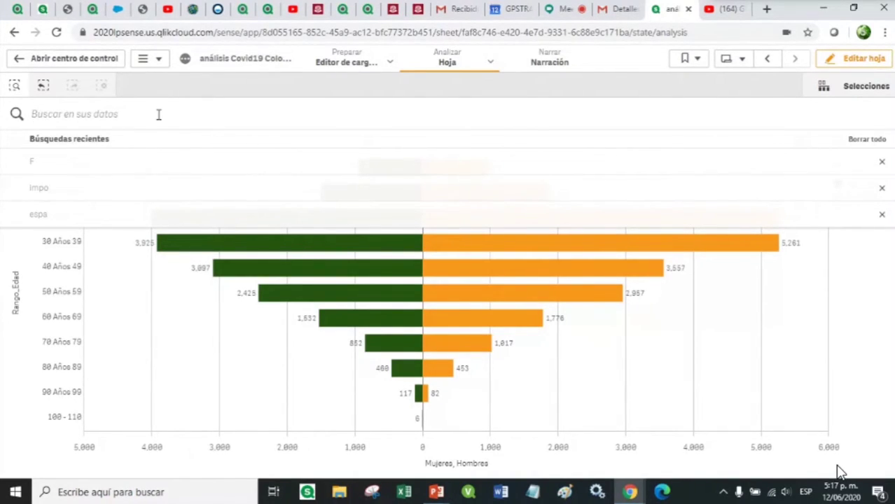
text(anos)
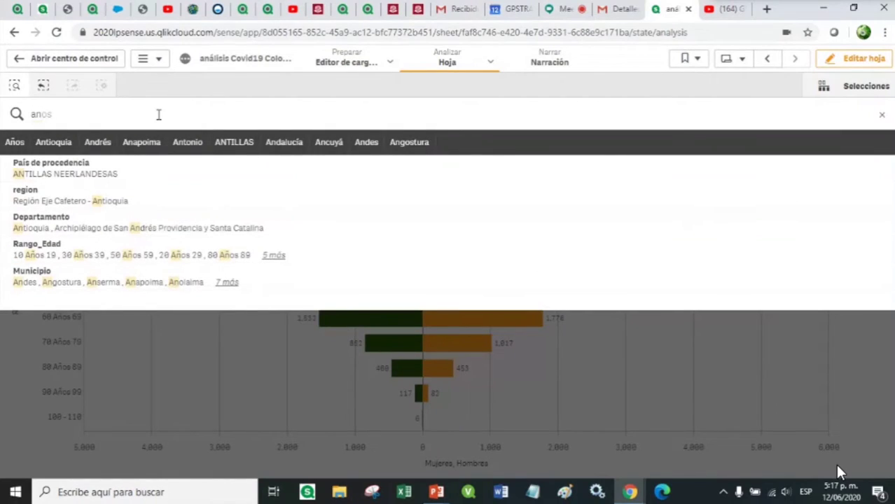
key(BackSpace)
key(BackSpace)
text(ti)
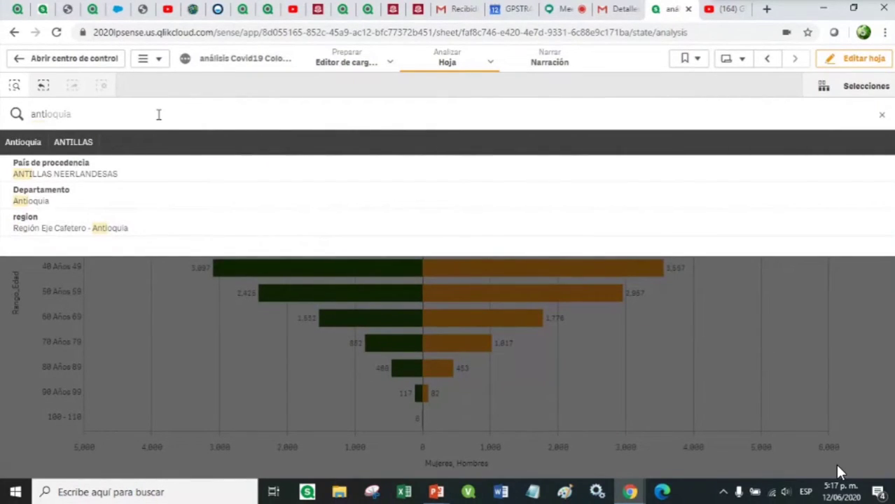
click(35, 204)
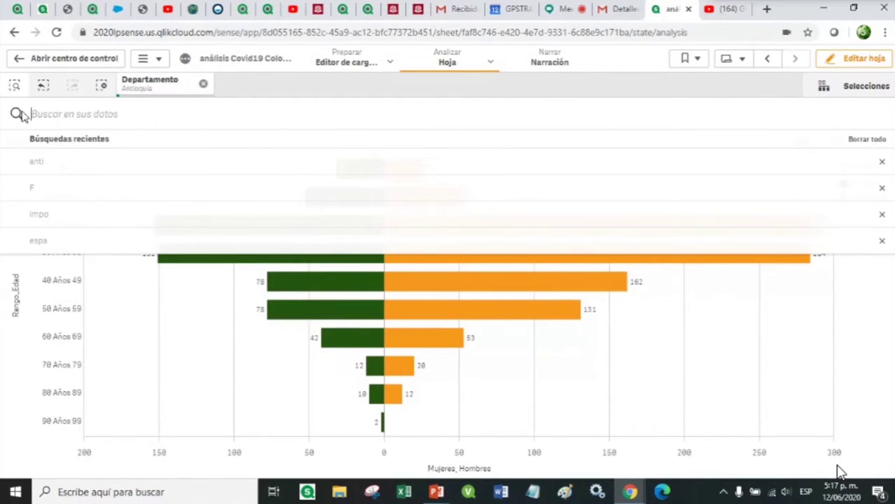
Step: Clear the Departamento selection and return Piramide Casos to its normal size on the sheet
click(15, 87)
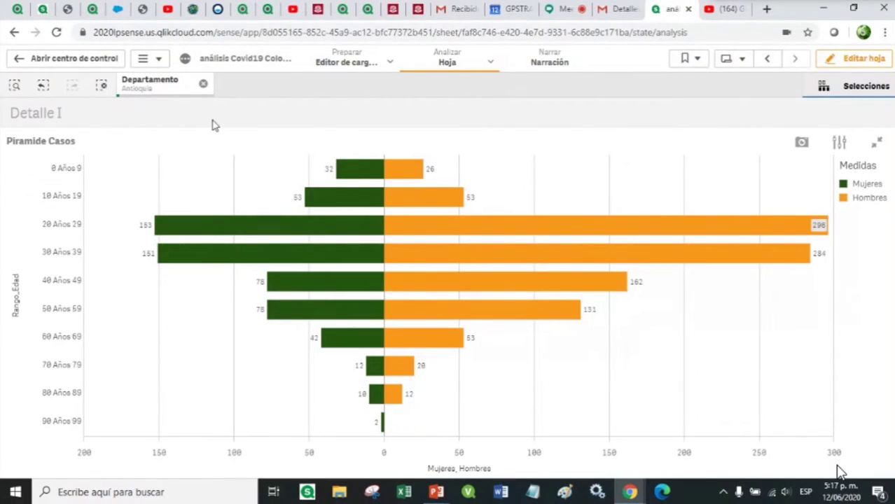
click(201, 85)
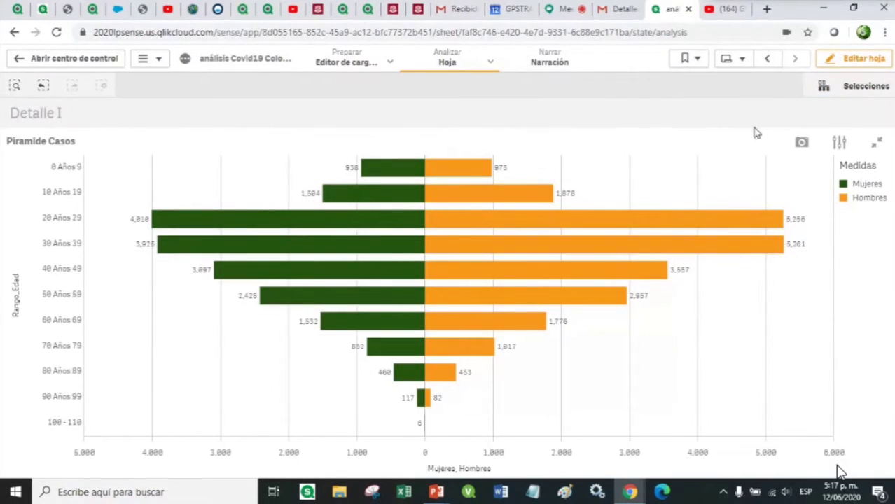
click(879, 145)
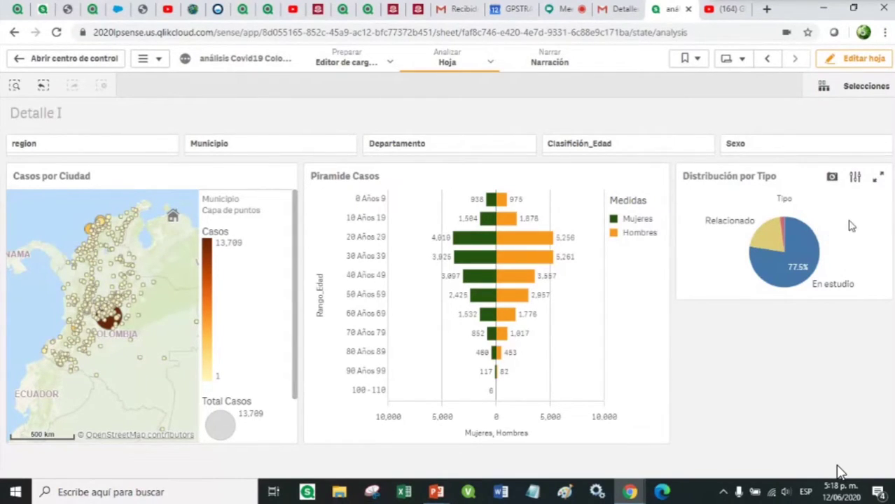
Step: Expand the Distribución por Tipo chart to full view and filter it to the Relacionado and Importado types
click(879, 180)
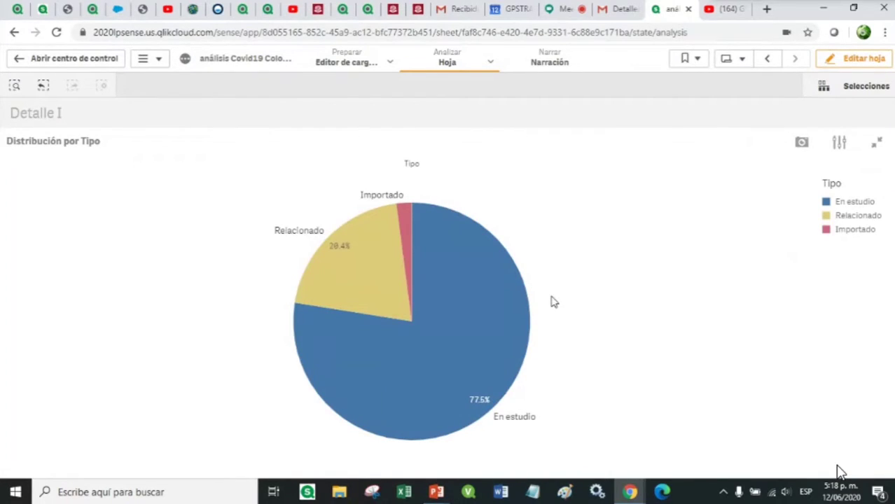
click(397, 281)
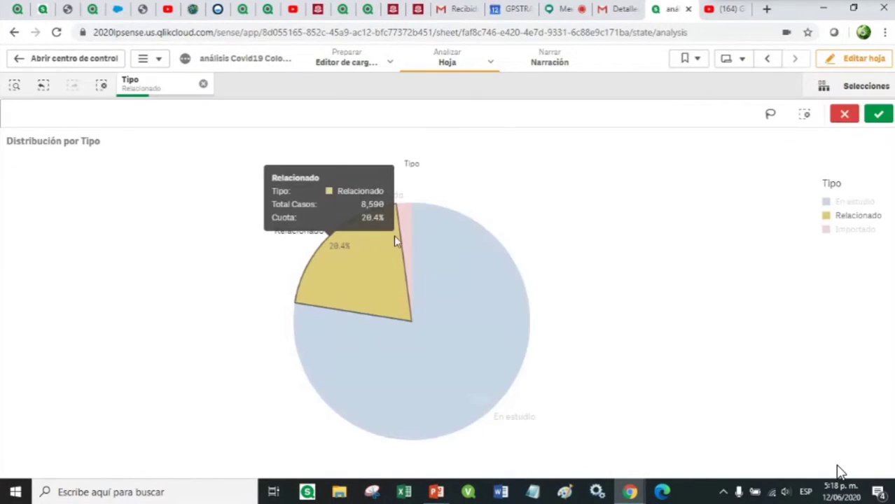
click(404, 227)
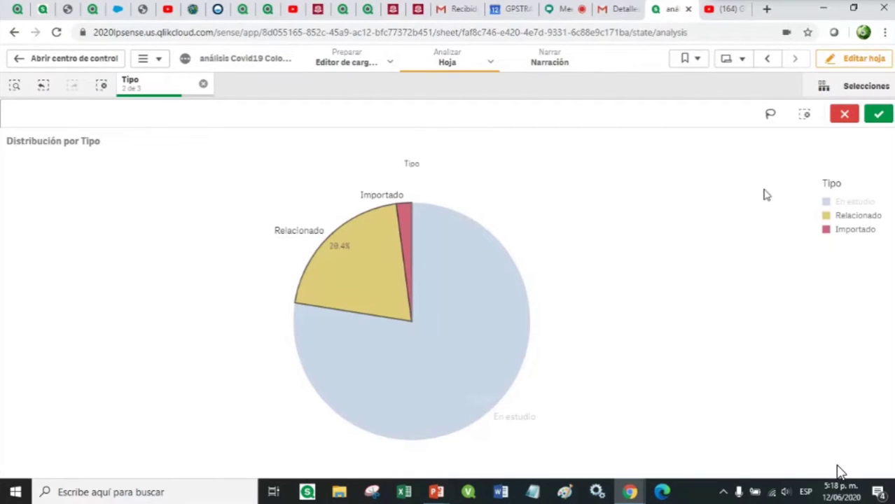
click(880, 115)
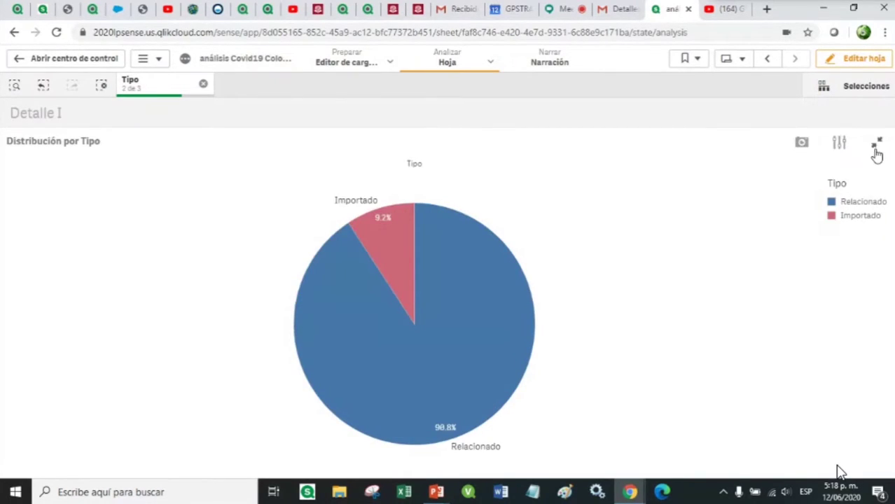
Step: Return Distribución por Tipo to its normal size and clear the Tipo selection
click(876, 145)
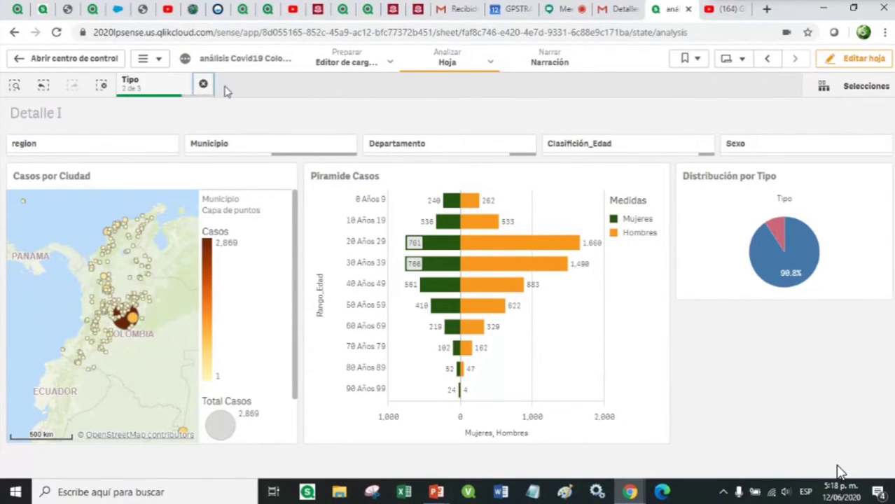
click(204, 85)
Step: Reopen the sheet for editing, narrow Piramide Casos by one grid column and widen Distribución por Tipo into the freed space
click(838, 61)
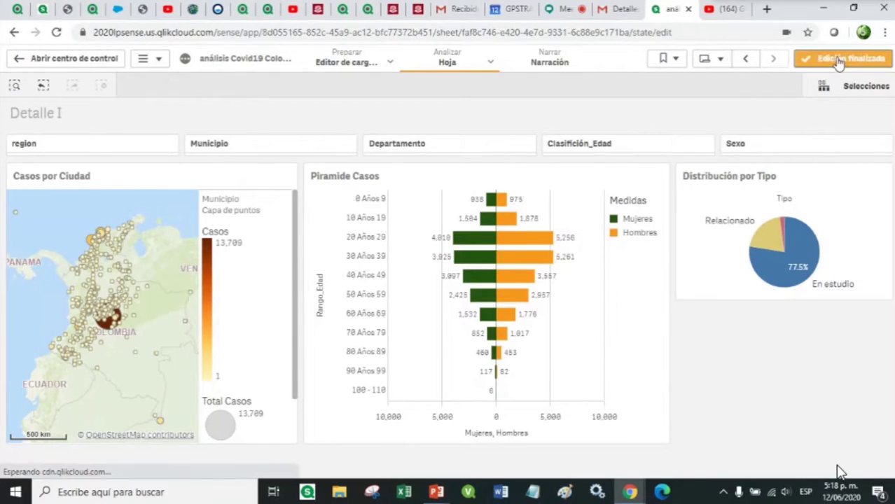
click(619, 340)
click(585, 280)
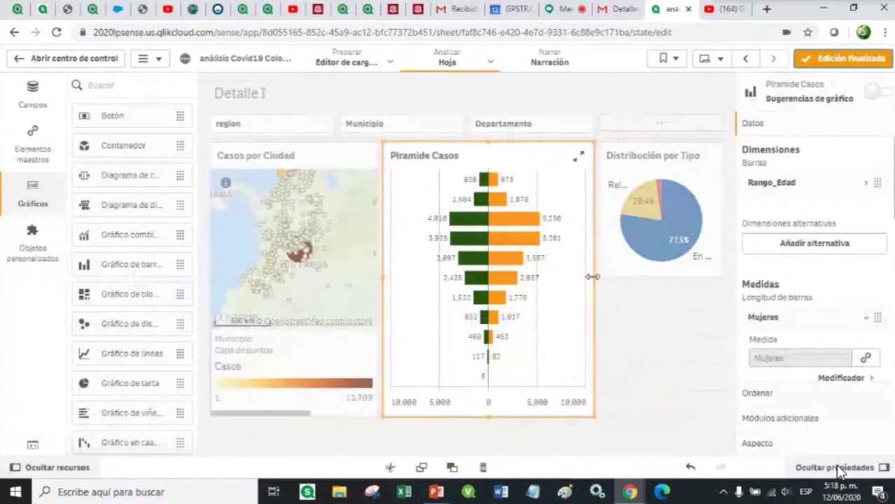
drag(593, 276, 569, 276)
click(608, 232)
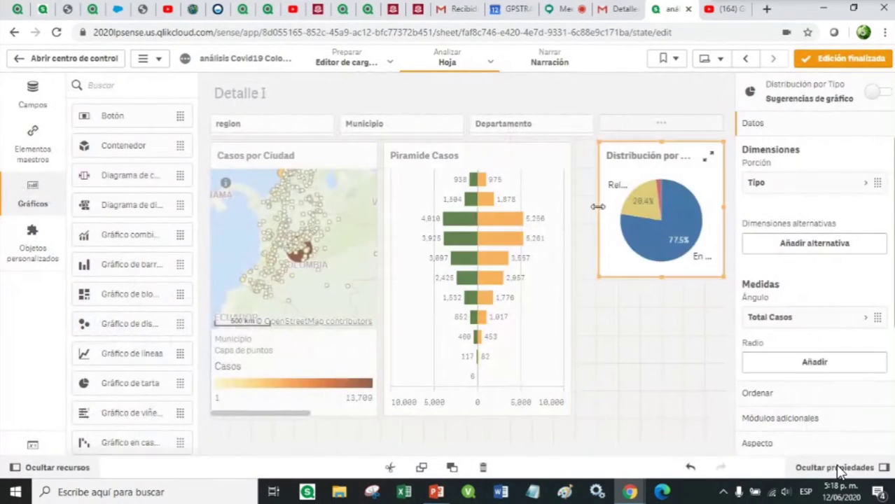
drag(598, 207, 576, 210)
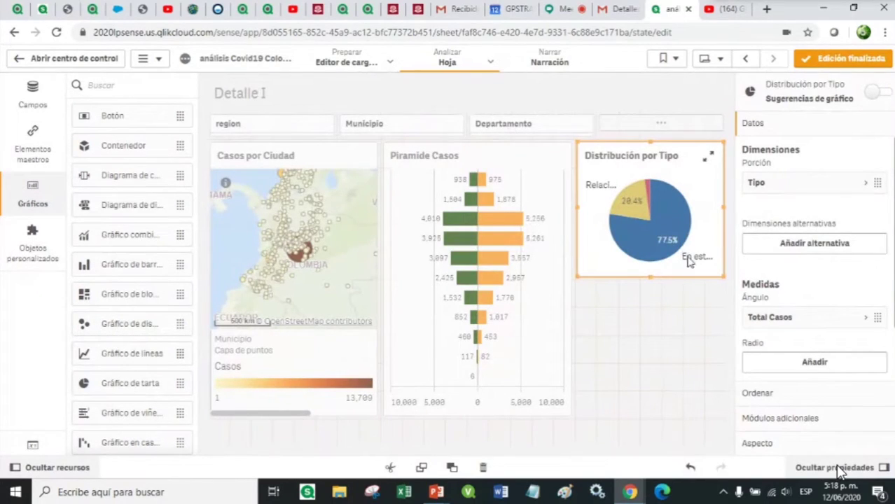
Step: Change the presentation style of the Distribución por Tipo chart to Donut
click(767, 445)
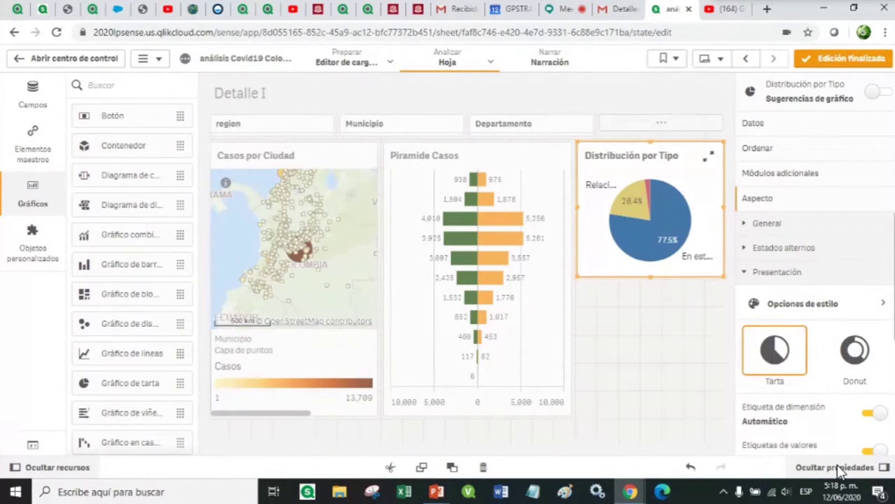
scroll(851, 316, down, 2)
click(854, 288)
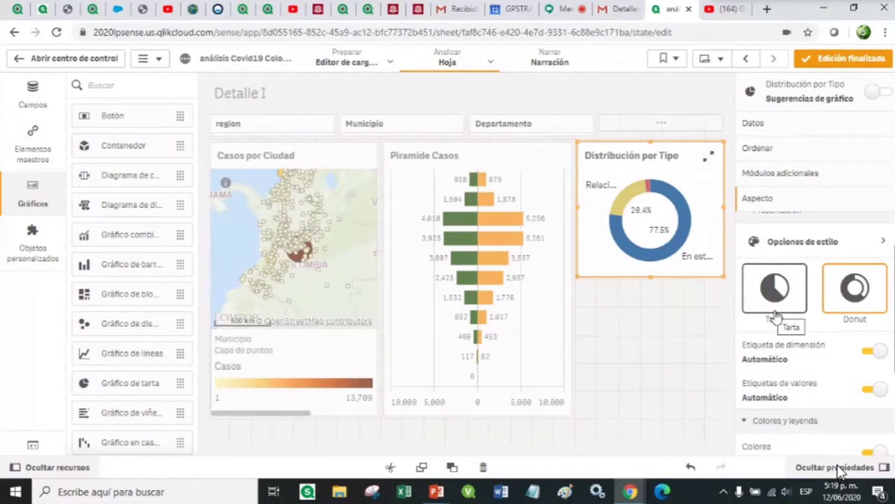
Step: In the donut chart's styling options, compare the Pequeño and Medio border widths and keep Pequeño
scroll(840, 470, up, 1)
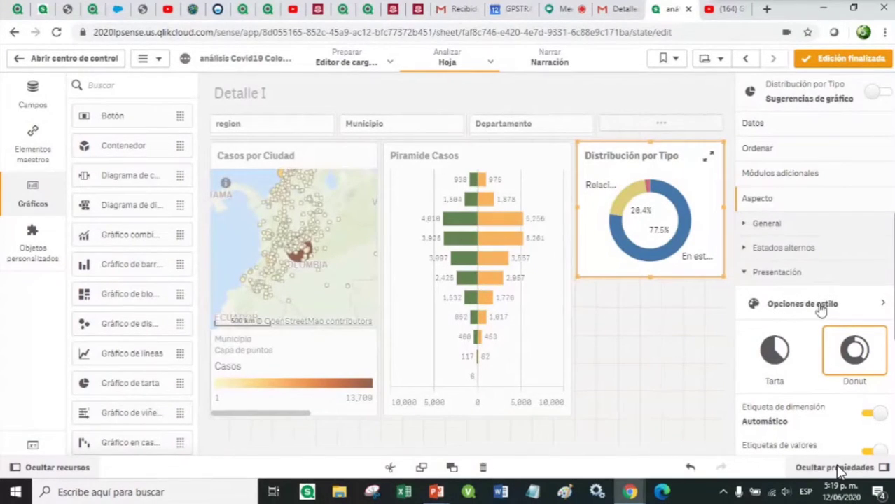
click(883, 309)
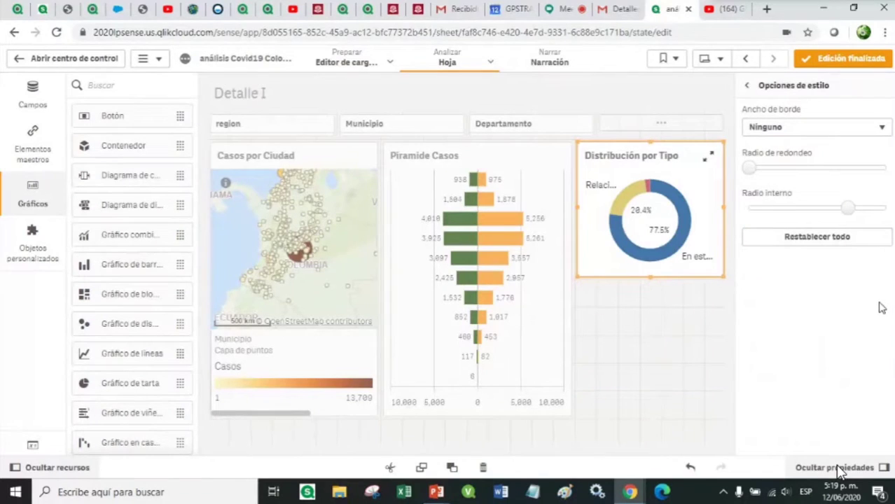
click(808, 131)
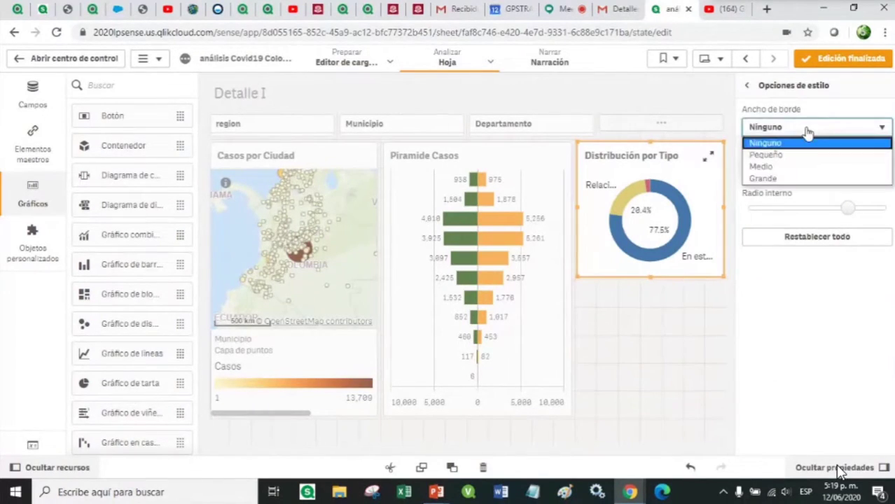
click(804, 155)
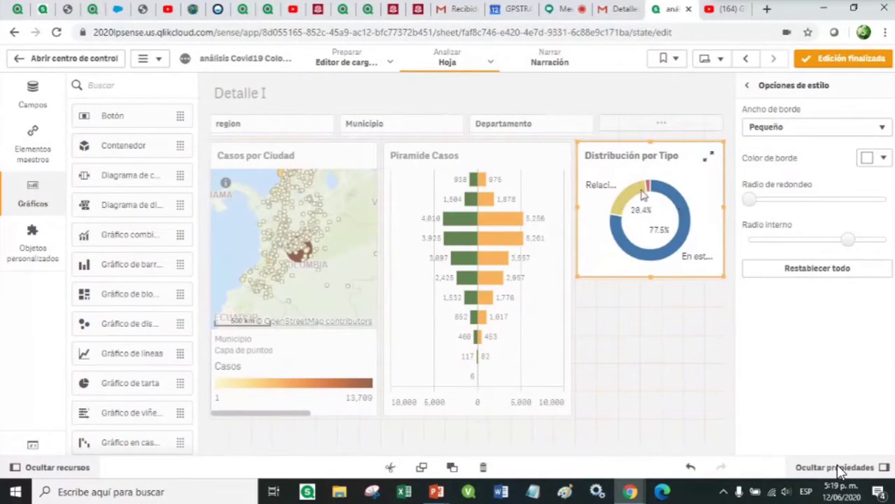
click(801, 133)
click(797, 168)
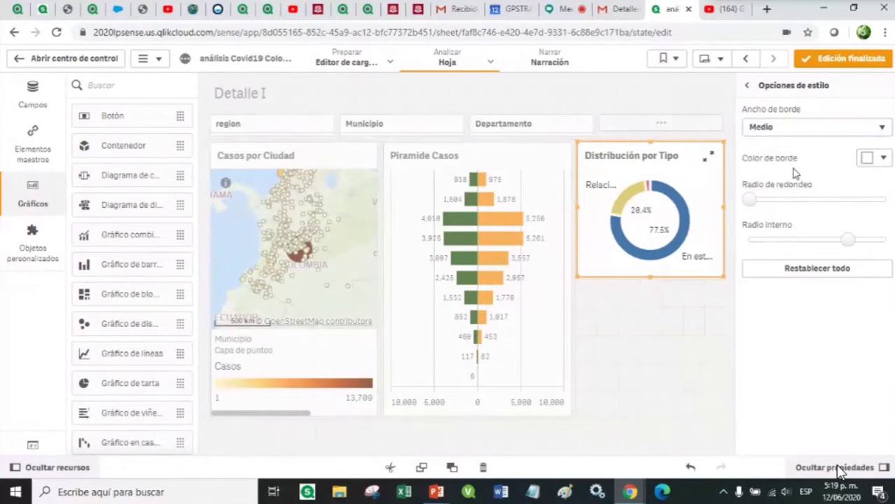
click(788, 130)
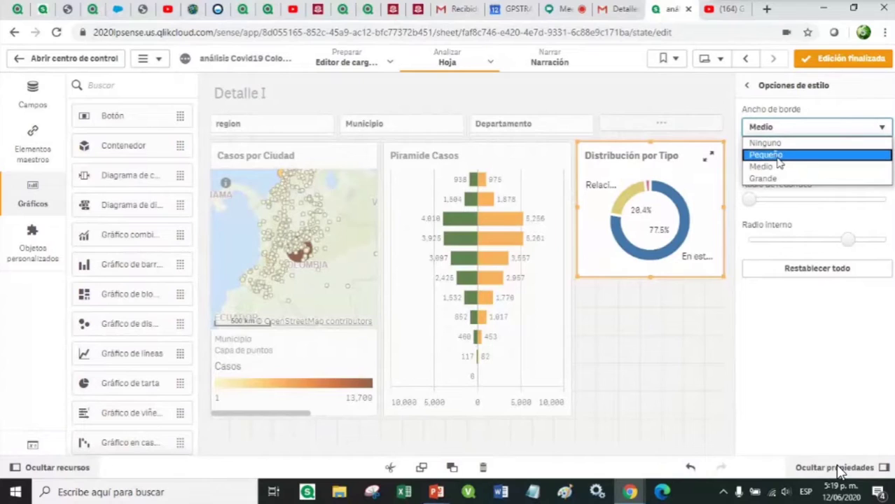
click(777, 157)
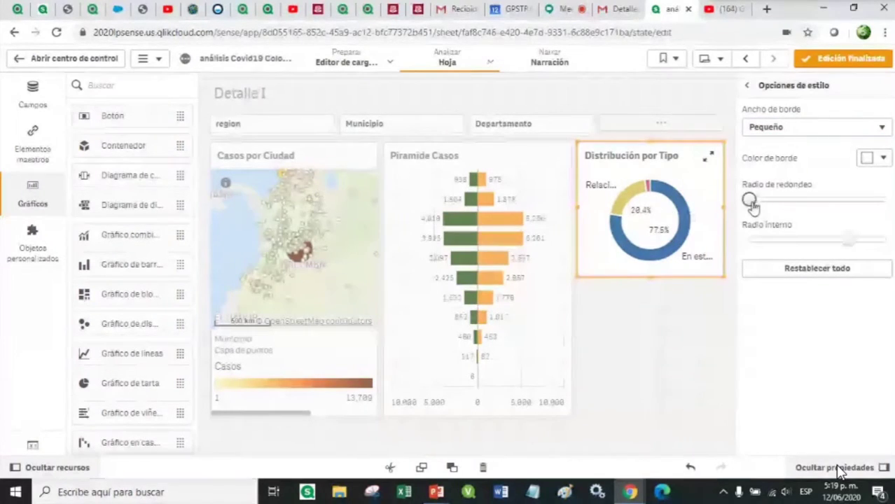
Step: Round the donut's slice corners slightly and reduce its inner radius a little to thicken the ring
drag(750, 200, 780, 202)
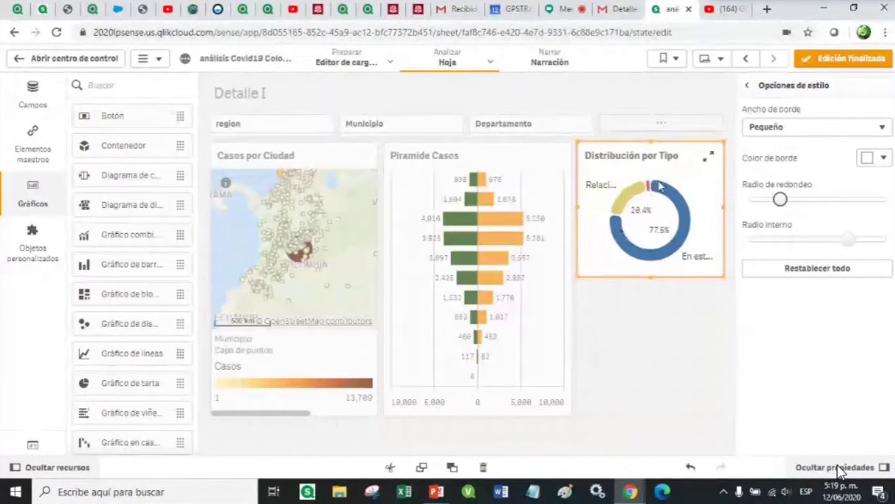
drag(779, 201, 772, 203)
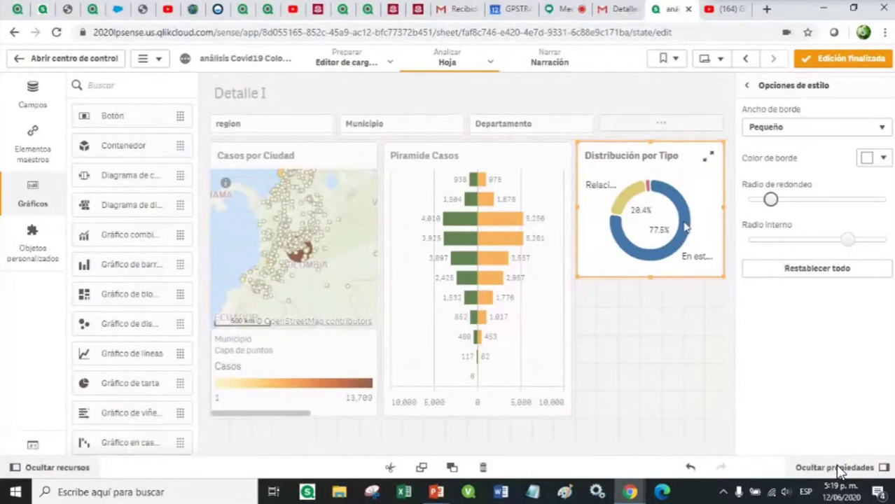
drag(848, 241, 831, 242)
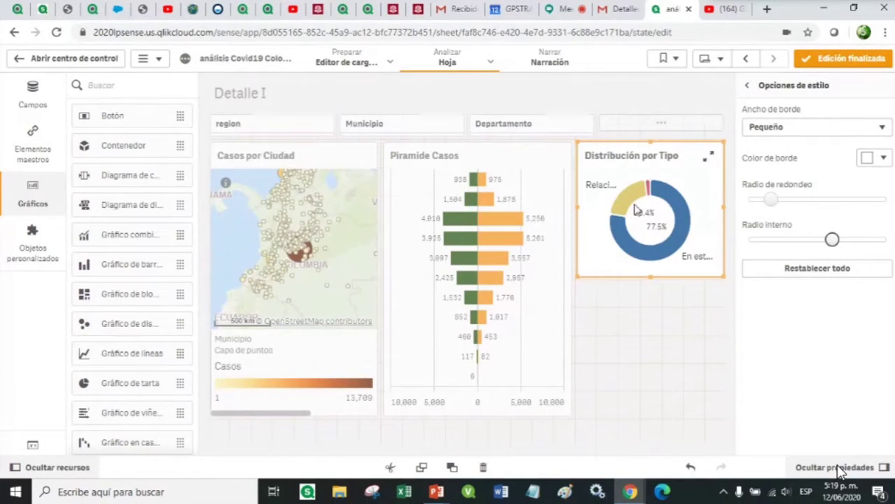
Step: Set the donut's border colour to light blue a9c4ff and finish editing the sheet
click(875, 166)
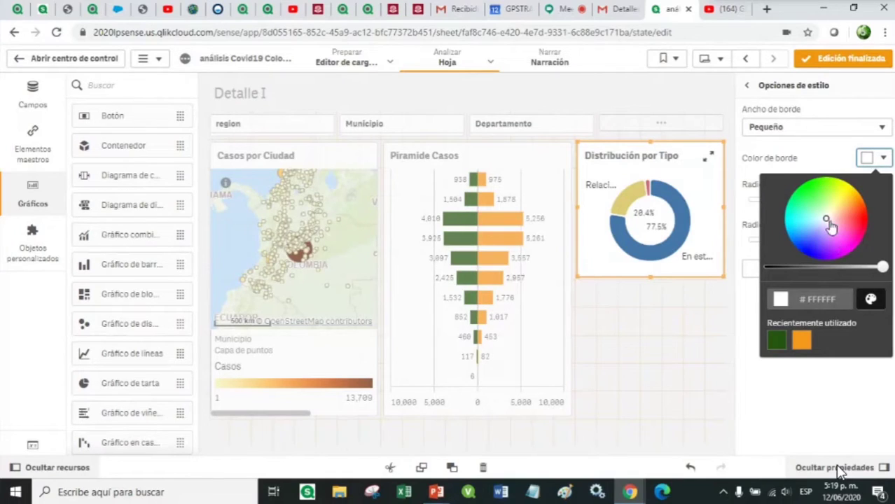
drag(827, 223, 822, 242)
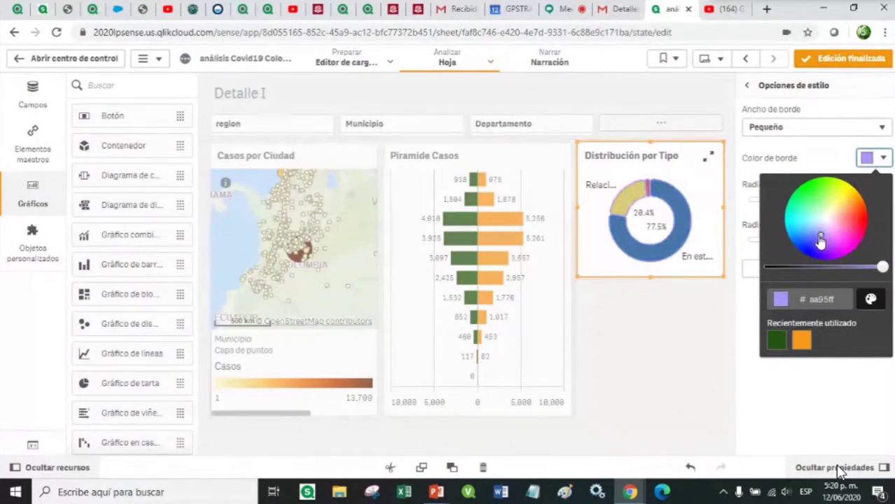
drag(820, 240, 816, 235)
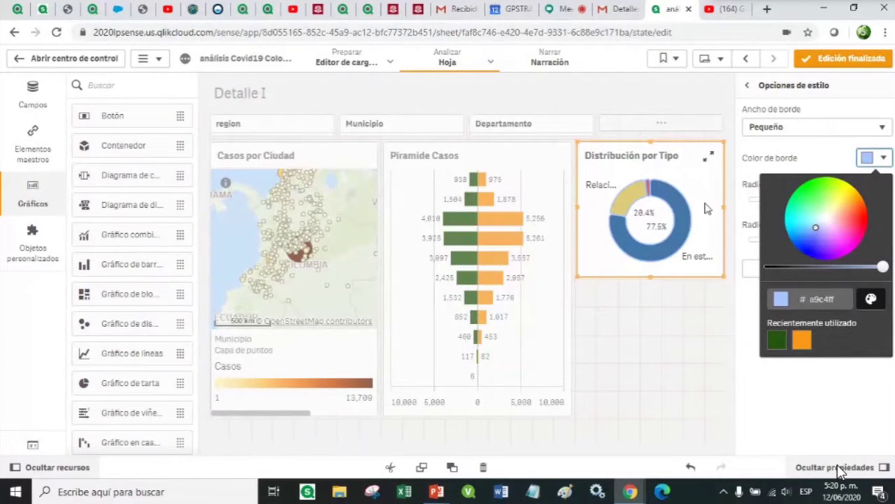
click(609, 275)
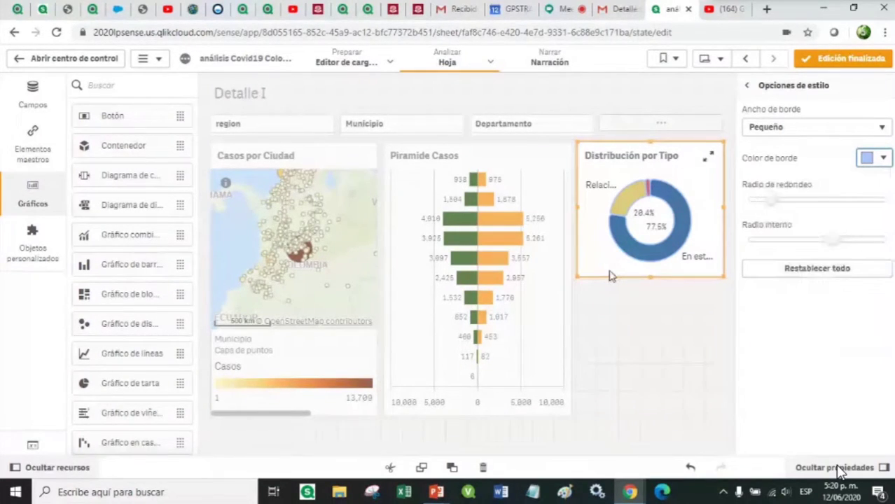
click(829, 62)
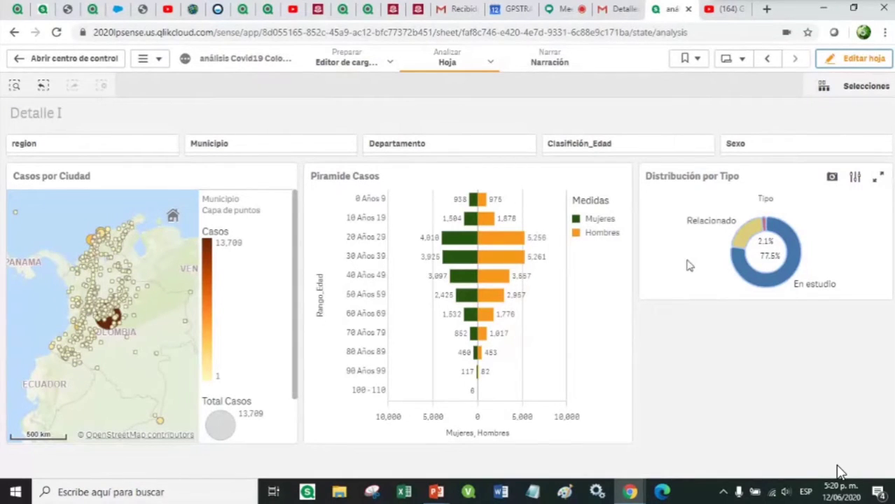
Step: Reopen the sheet for editing and add a bar chart with the region dimension below Distribución por Tipo, aligned with Piramide Casos' lower edge
click(835, 63)
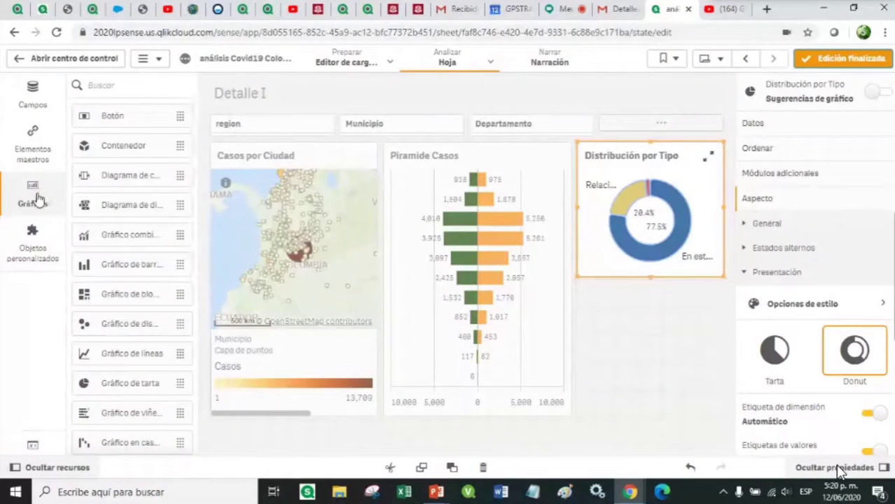
drag(130, 264, 648, 343)
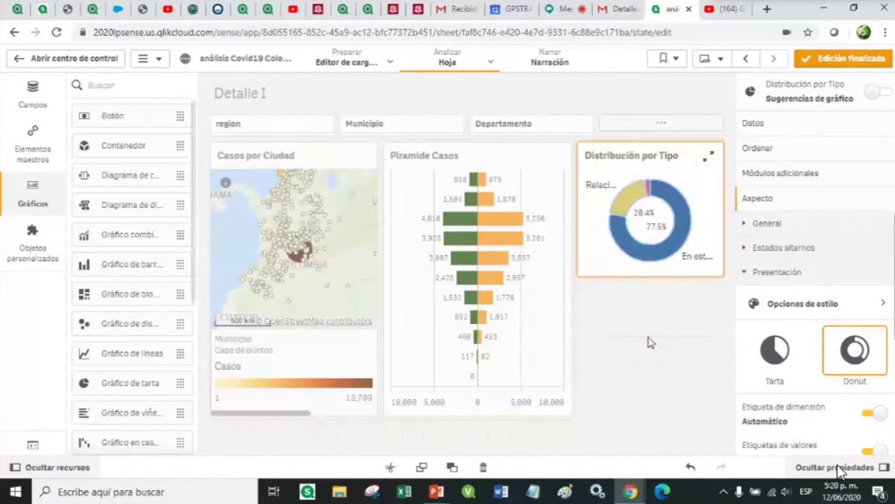
drag(652, 443, 650, 419)
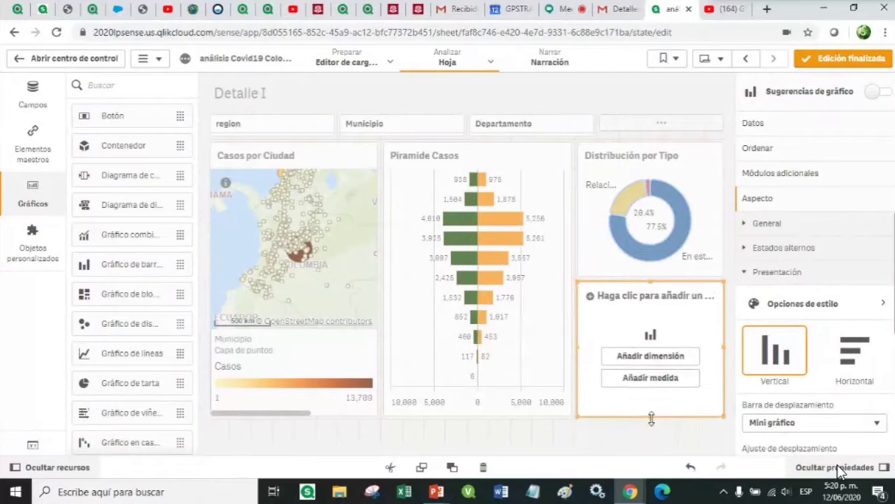
click(661, 358)
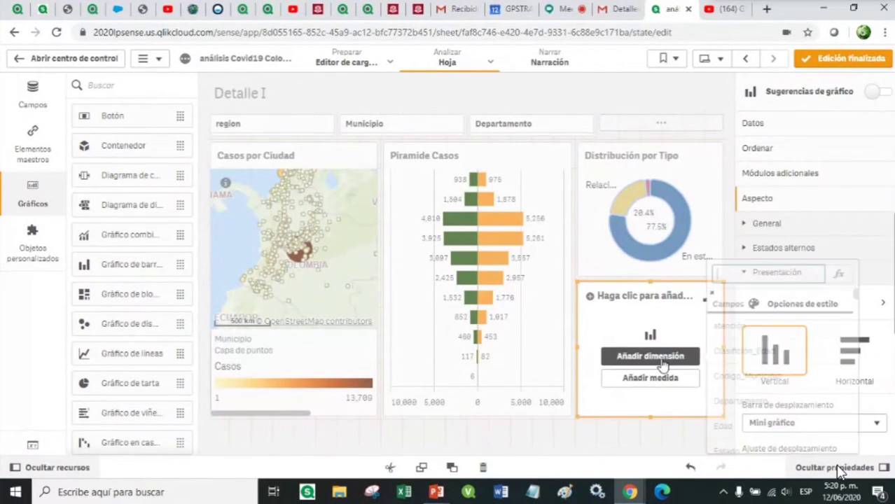
text(regi)
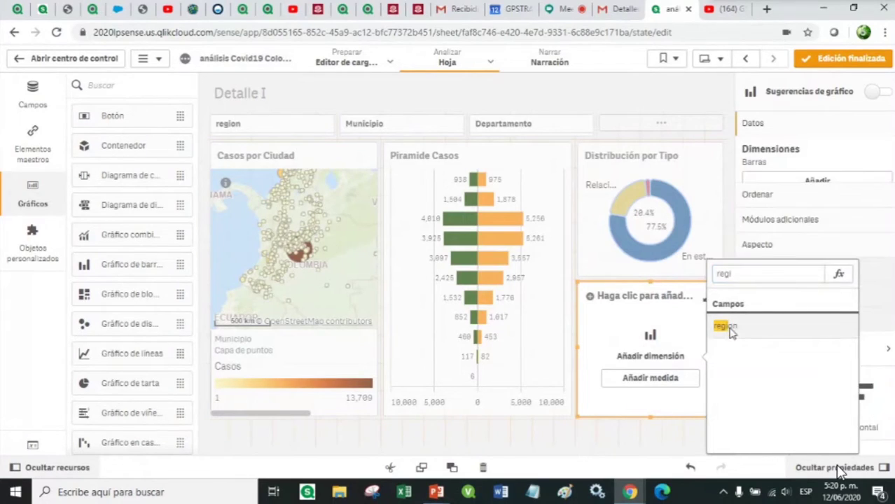
click(729, 327)
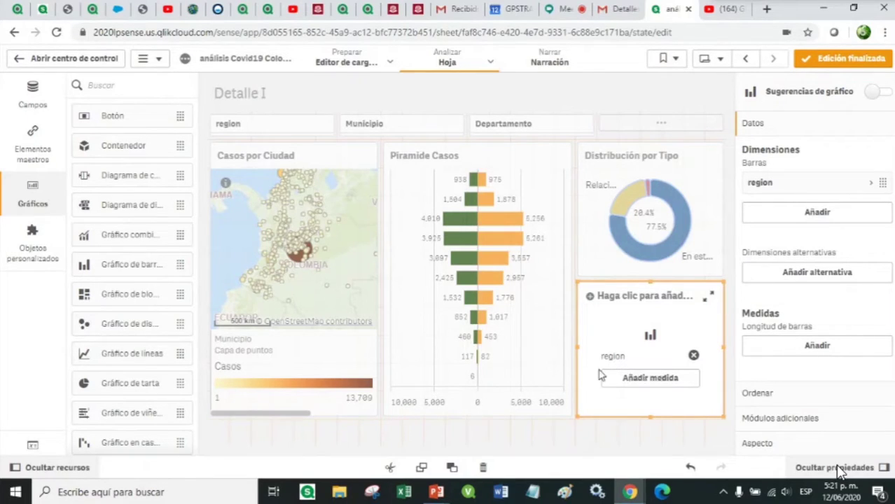
Step: Narrow Casos por Ciudad and Piramide Casos by one grid column each, keeping the pyramid directly beside the map
click(340, 302)
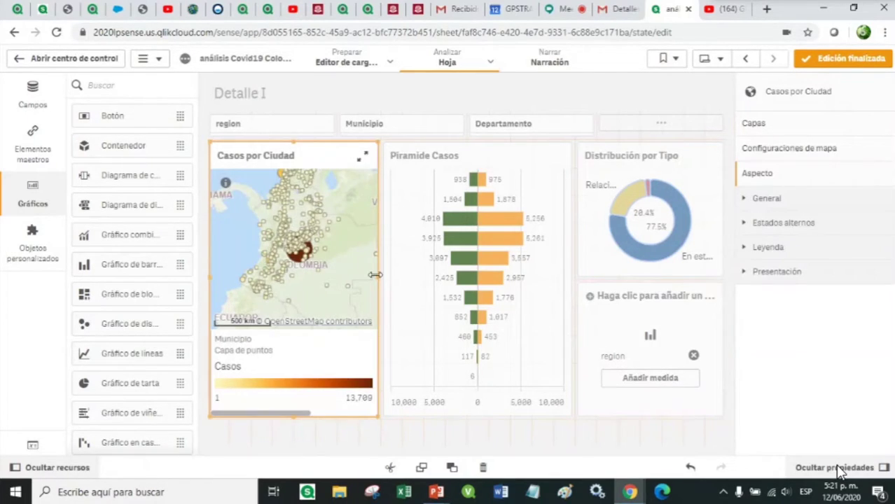
drag(375, 278, 357, 276)
click(399, 261)
drag(573, 281, 523, 280)
Step: Widen Distribución por Tipo and the new bar chart by two grid columns to reach Piramide Casos
click(591, 231)
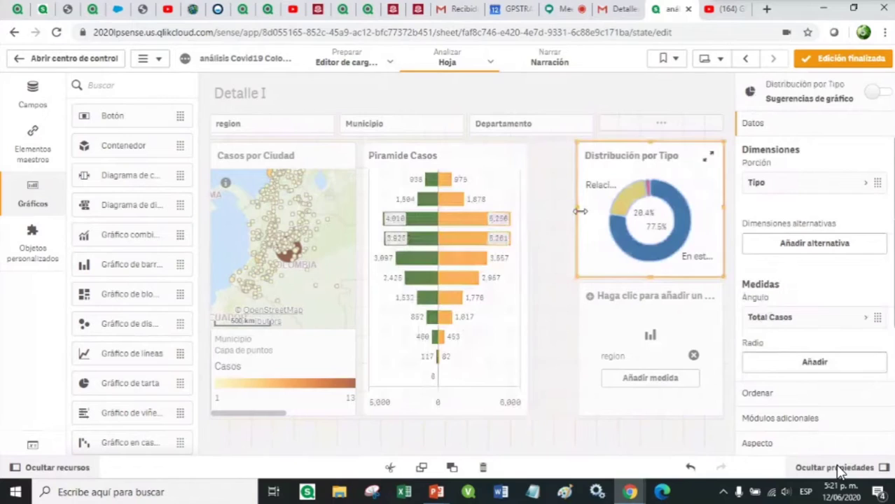
drag(578, 210, 524, 213)
click(596, 358)
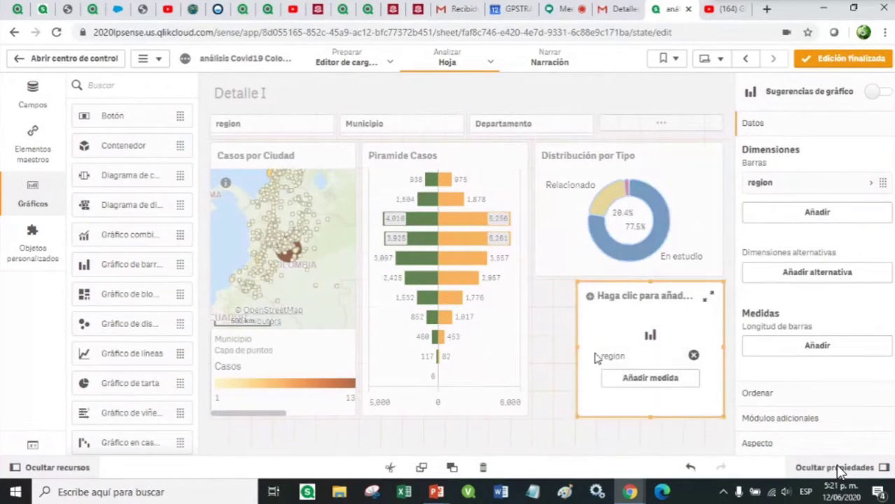
drag(577, 346, 454, 347)
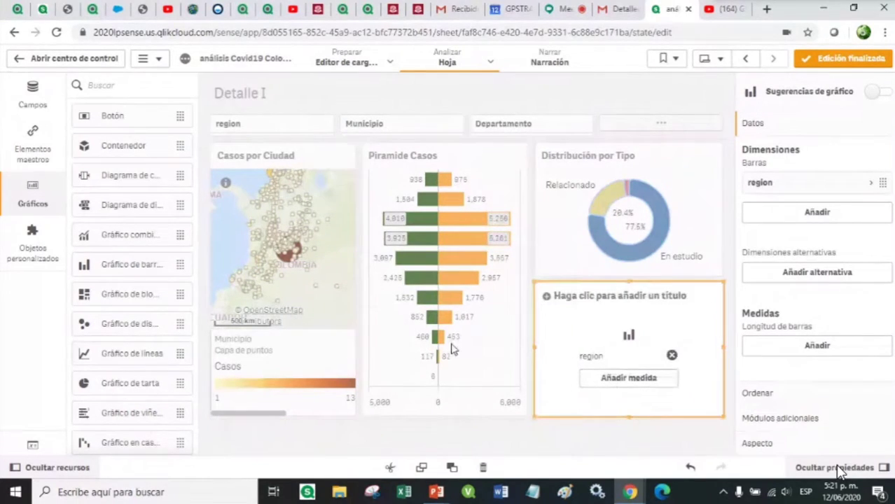
Step: Add Total Casos as the measure of the region bar chart
click(637, 383)
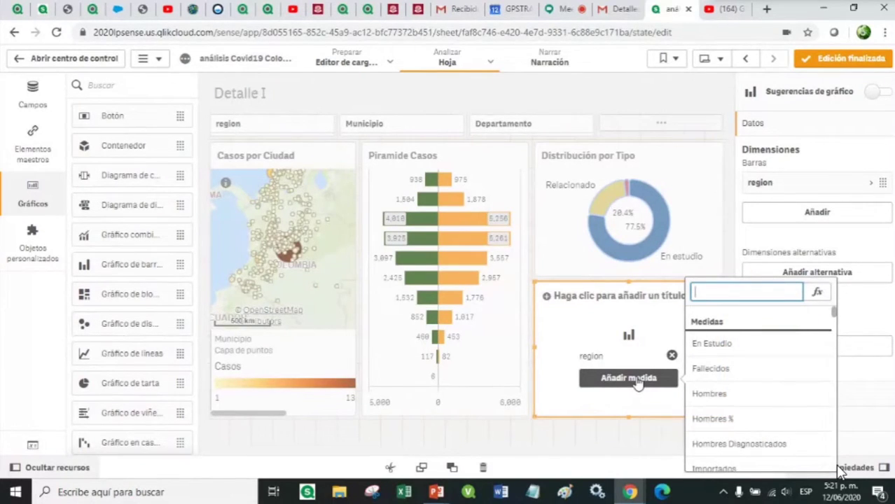
text(tota)
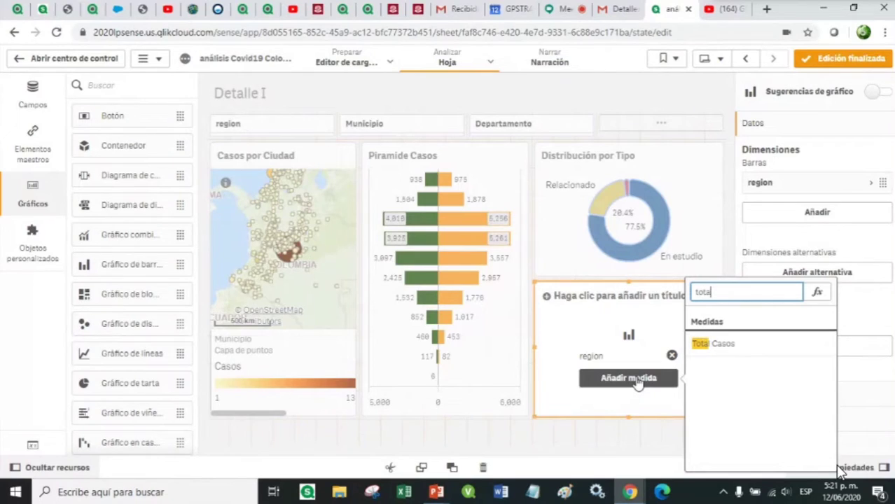
click(730, 345)
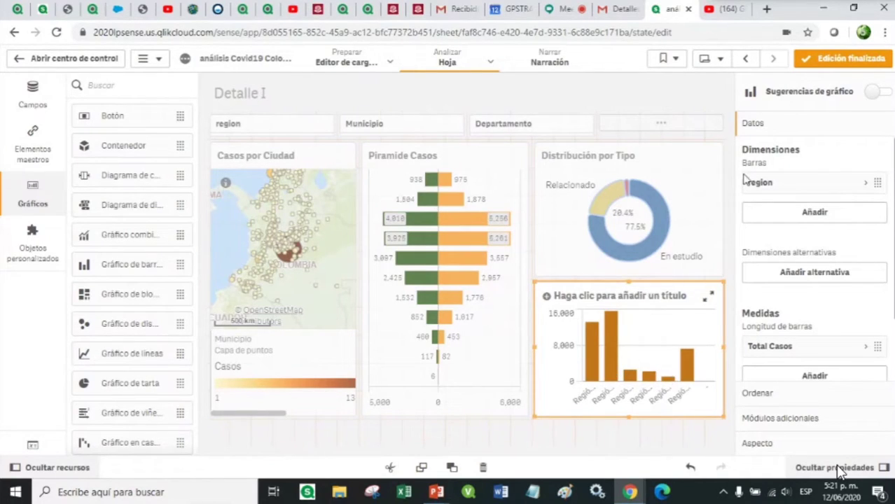
Step: Finish editing to try filtering the sheet by the Región Centro Oriente bar, discard that selection and return to edit mode
click(830, 59)
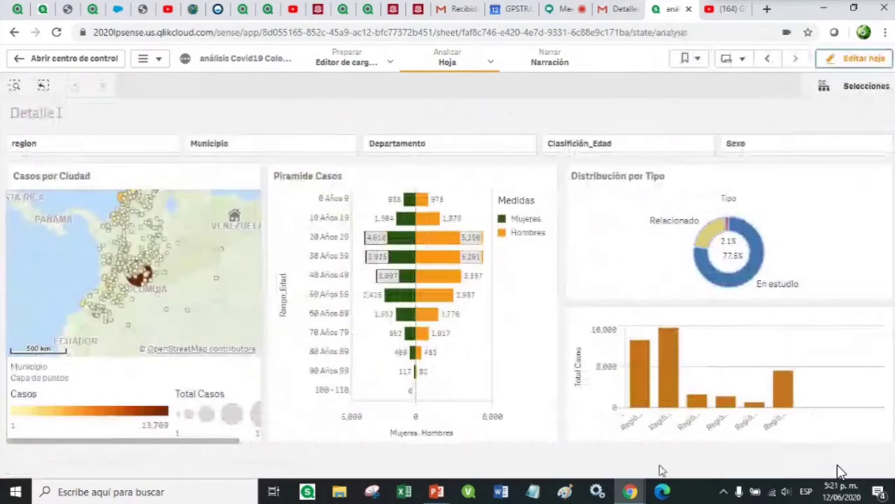
mouse_move(673, 391)
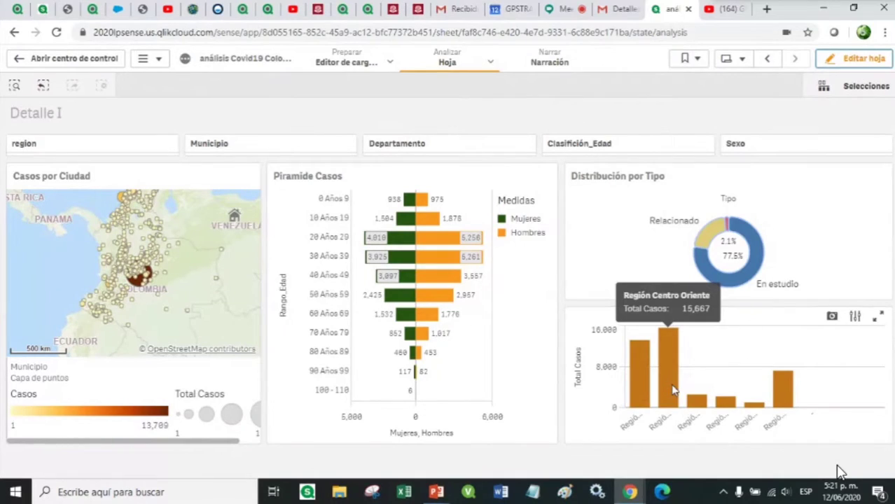
click(674, 391)
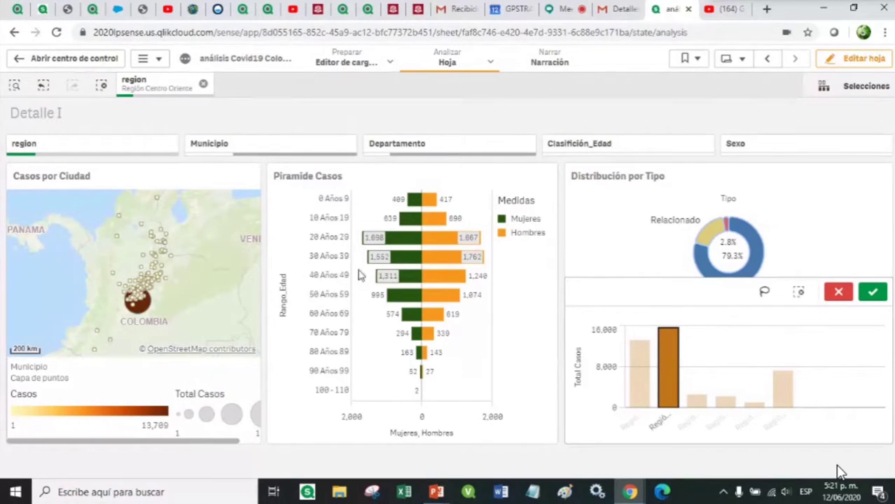
click(838, 292)
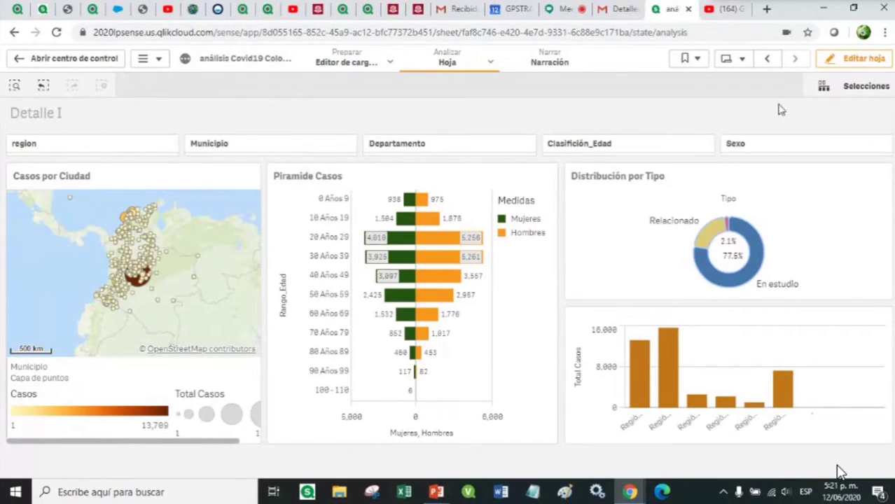
click(832, 64)
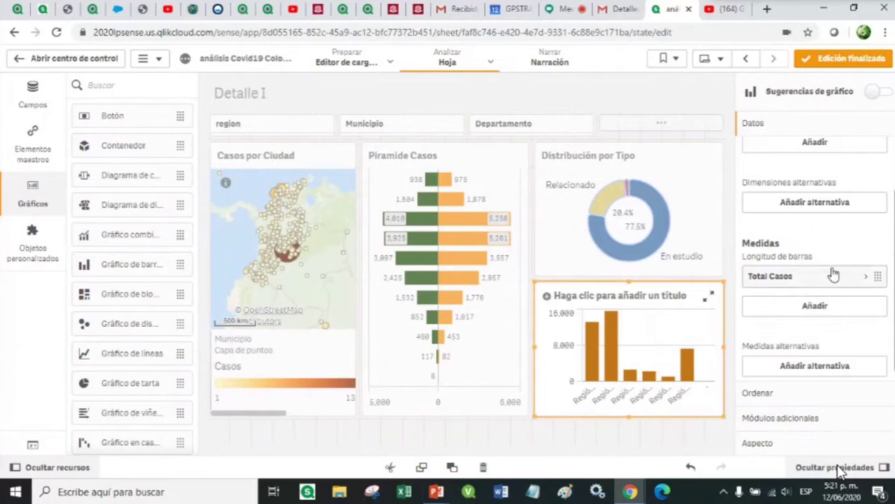
Step: Add En Estudio, Recuperados and Fallecidos as further bar length measures of the region bar chart
click(810, 310)
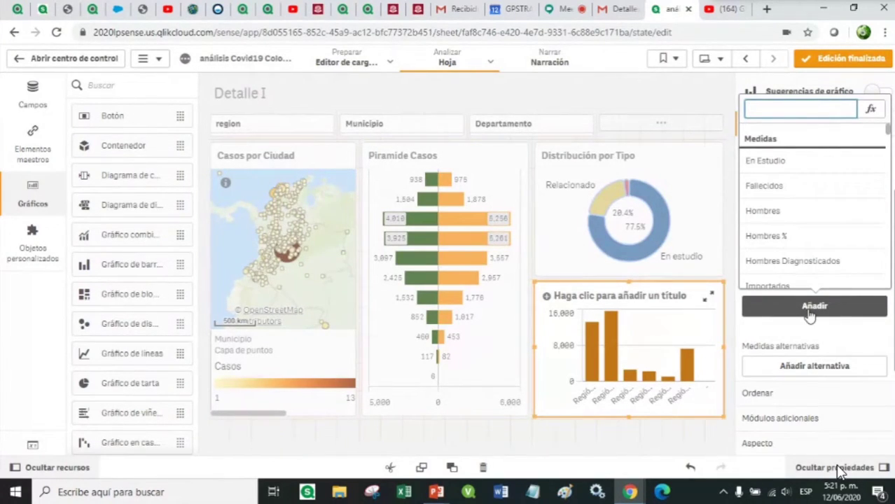
click(784, 174)
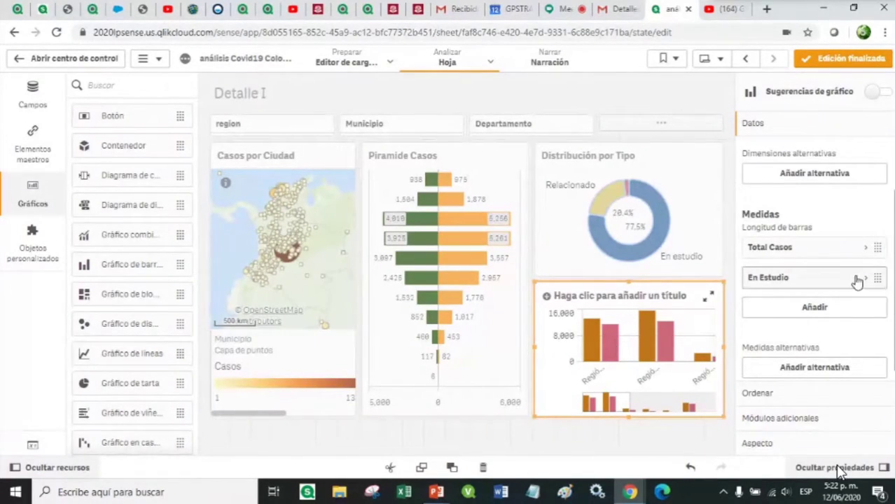
scroll(856, 279, down, 1)
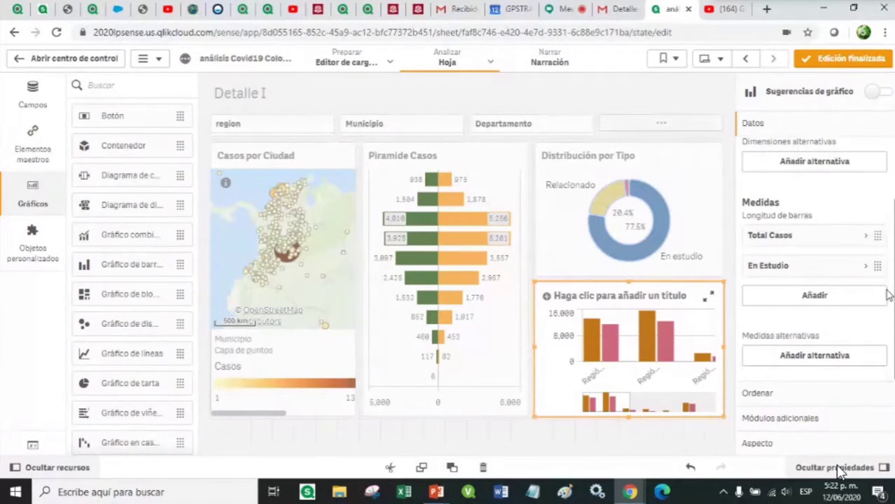
click(819, 295)
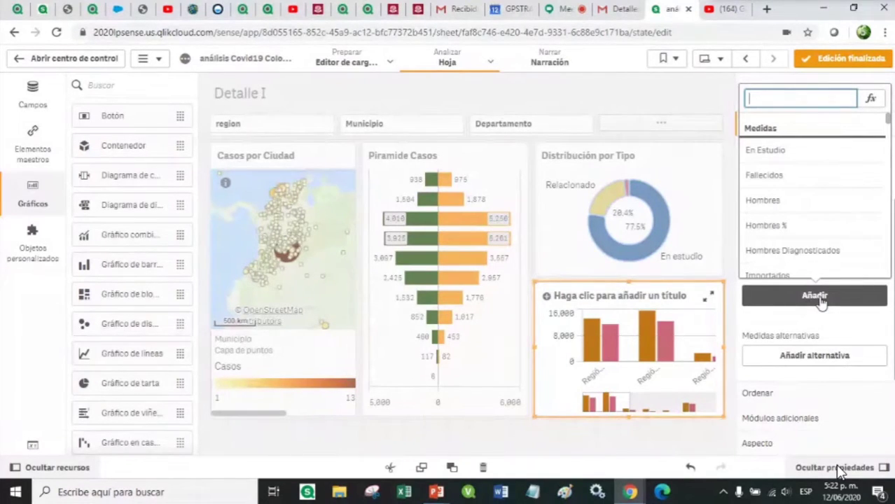
text(re)
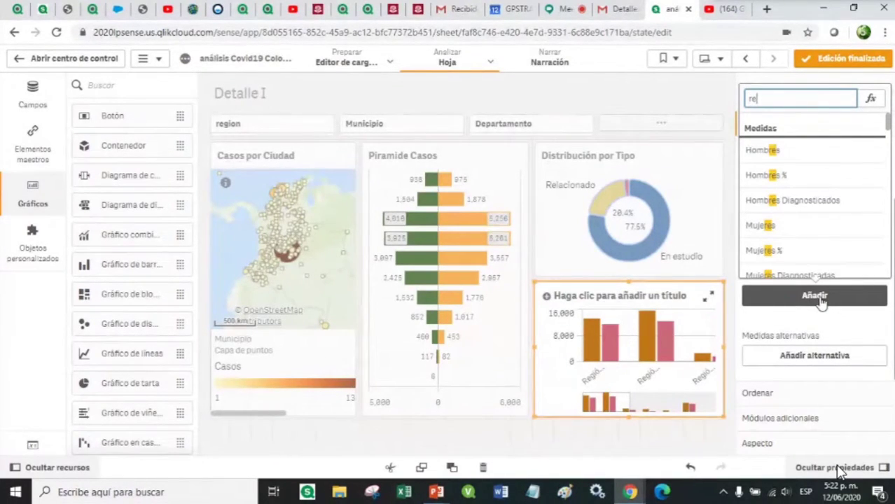
text(cu)
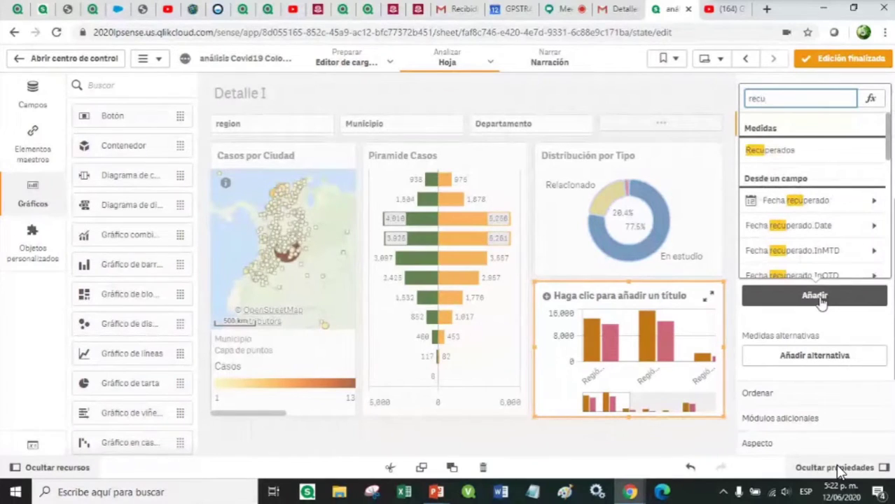
click(770, 150)
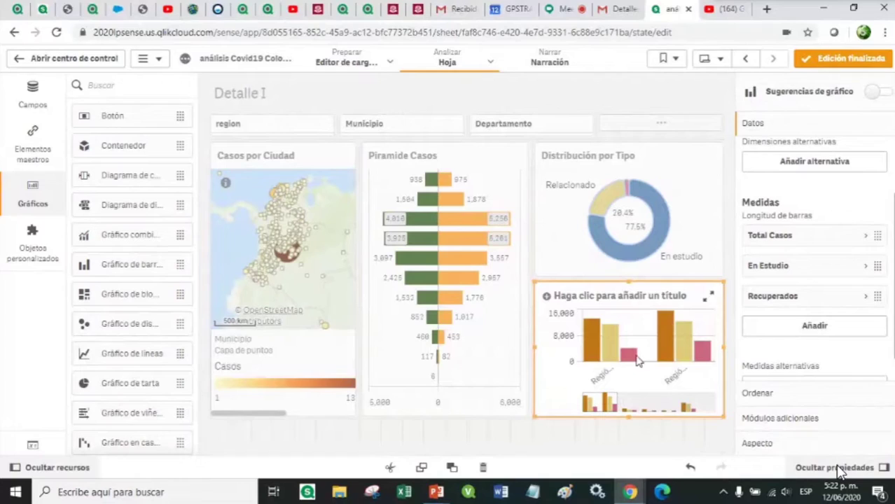
click(810, 333)
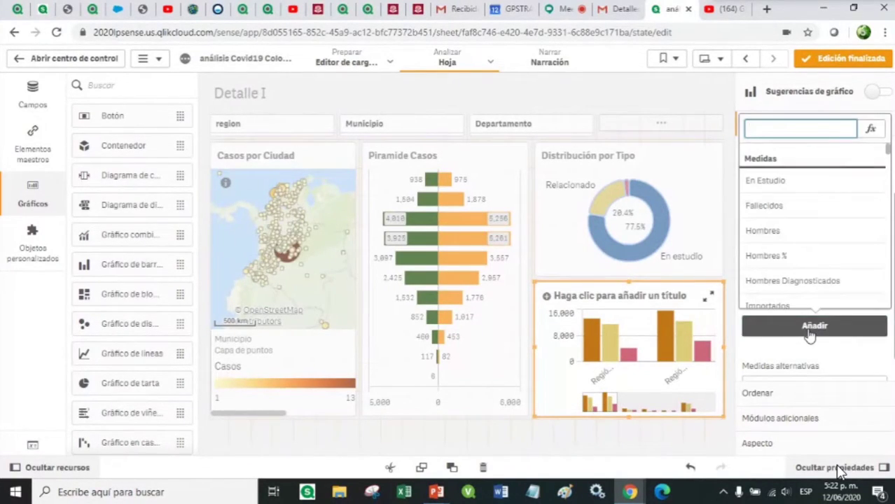
click(799, 206)
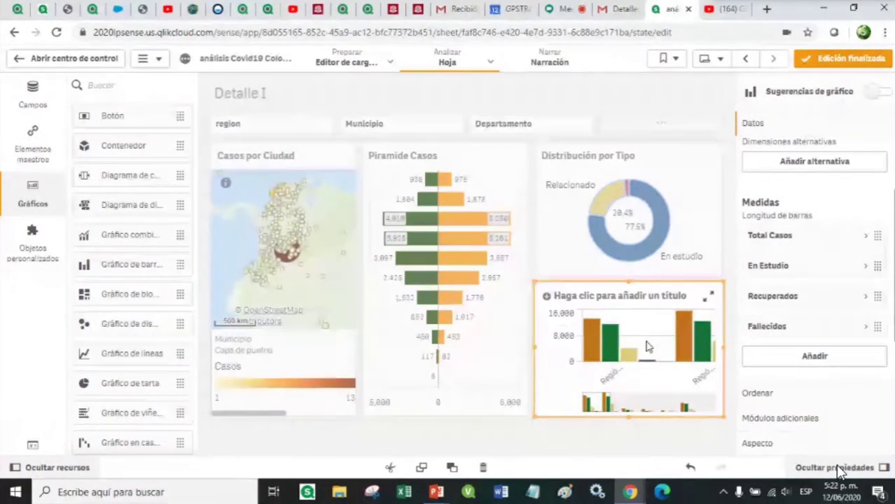
Step: Title the region bar chart "Seguimiento Casos Regiones"
click(613, 295)
text(Seguimiento Casos Regiones)
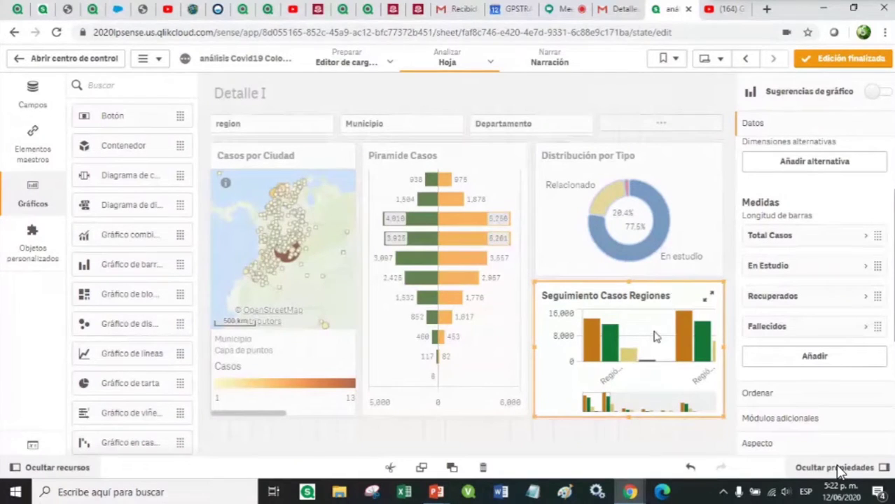
click(657, 337)
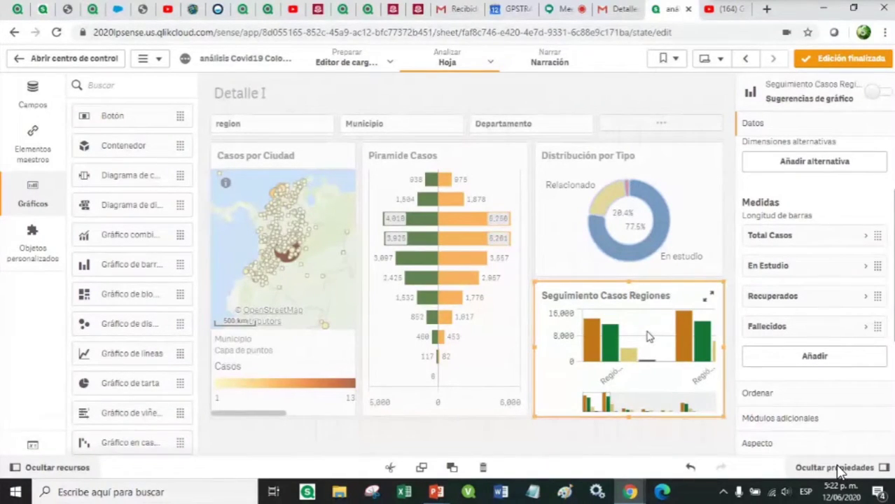
Step: Finish editing, expand Seguimiento Casos Regiones to full view and compare its four measures across the regions
click(835, 65)
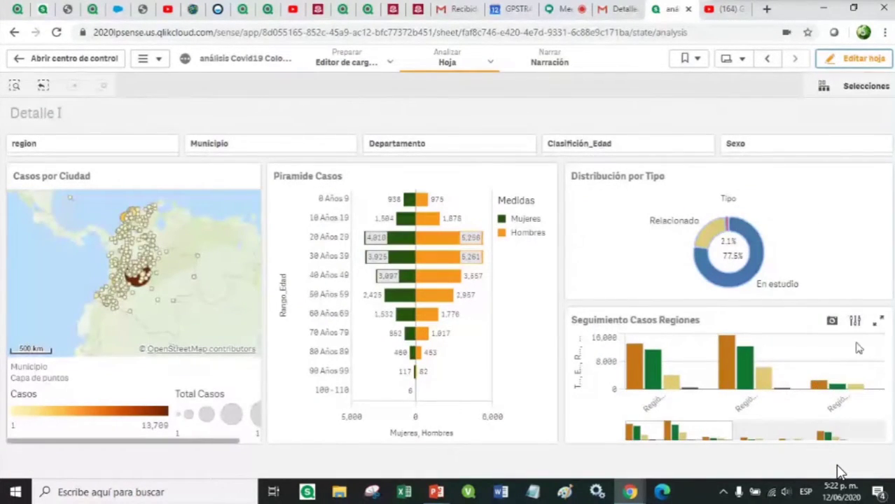
click(879, 320)
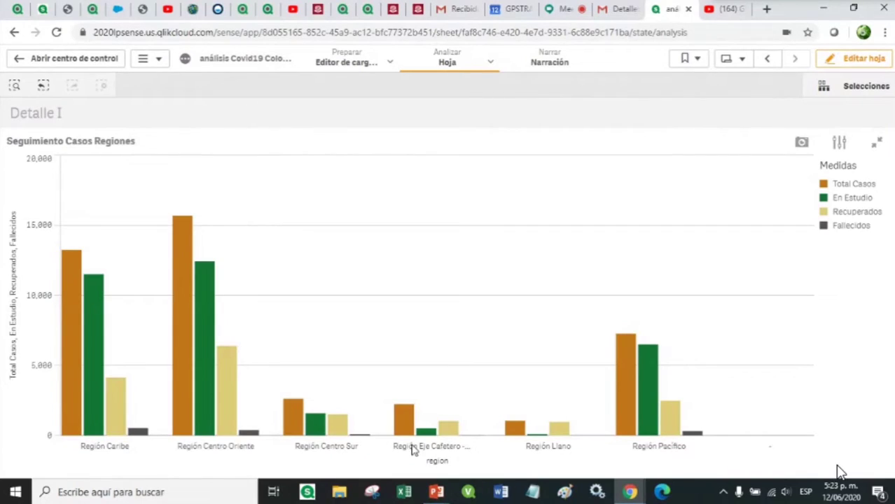
mouse_move(118, 453)
mouse_move(93, 432)
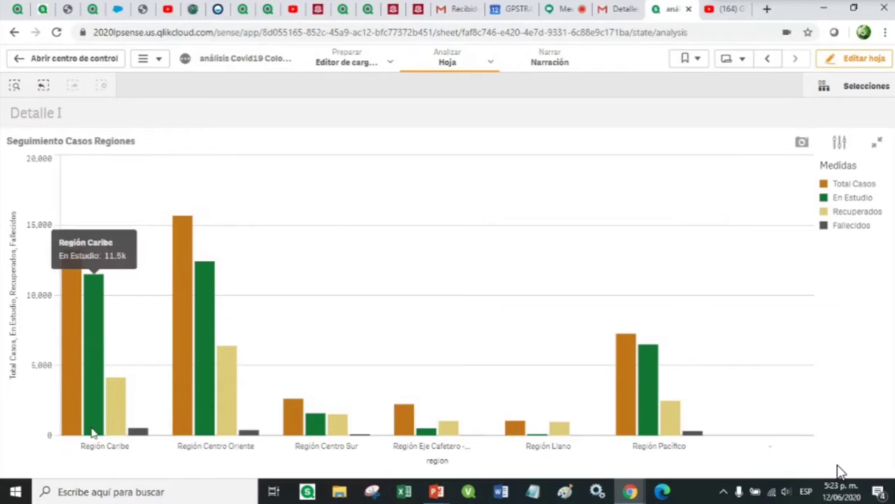
mouse_move(121, 418)
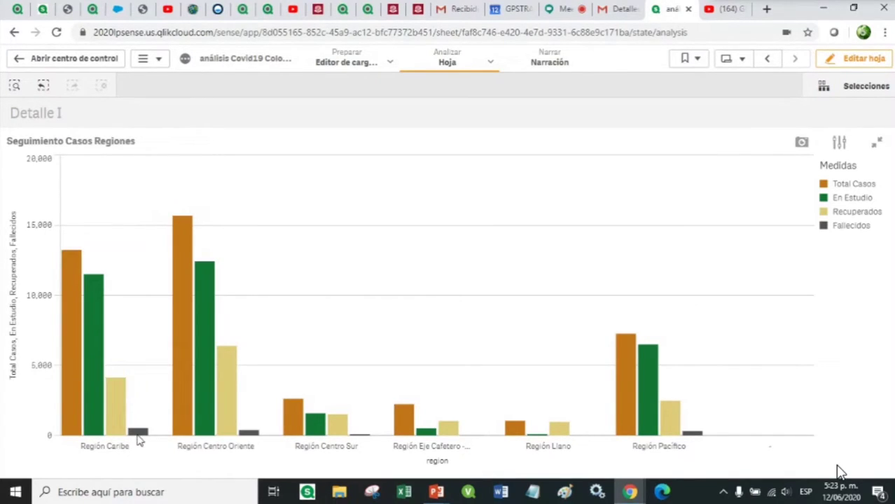
mouse_move(140, 436)
mouse_move(425, 450)
mouse_move(628, 371)
mouse_move(334, 446)
Step: Return to edit mode and set the presentation of Seguimiento Casos Regiones to stacked bars (Apilado)
click(849, 65)
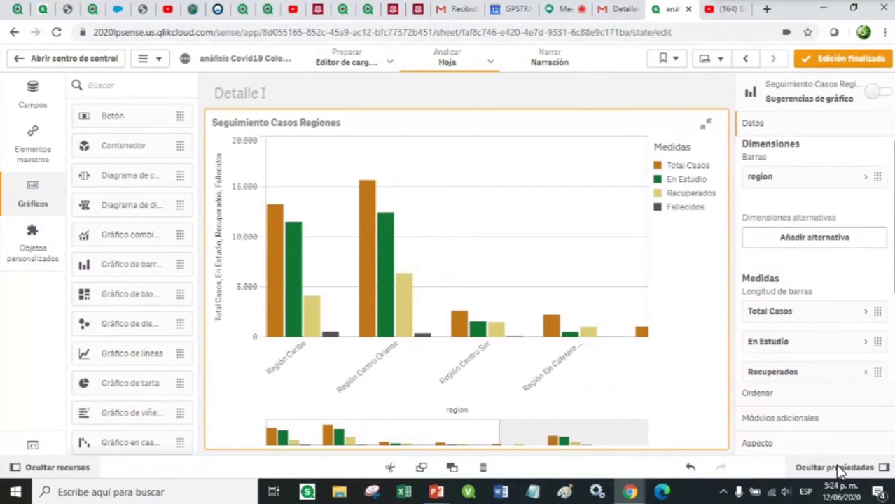
scroll(885, 403, down, 2)
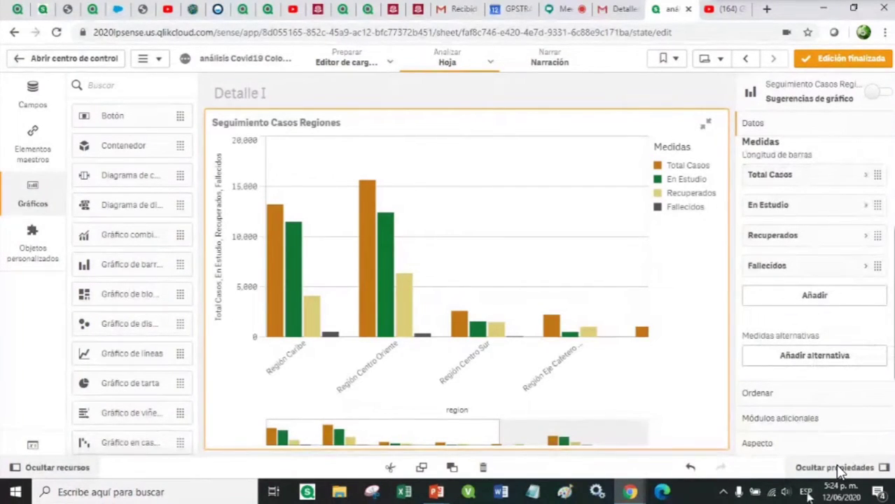
click(776, 445)
click(776, 443)
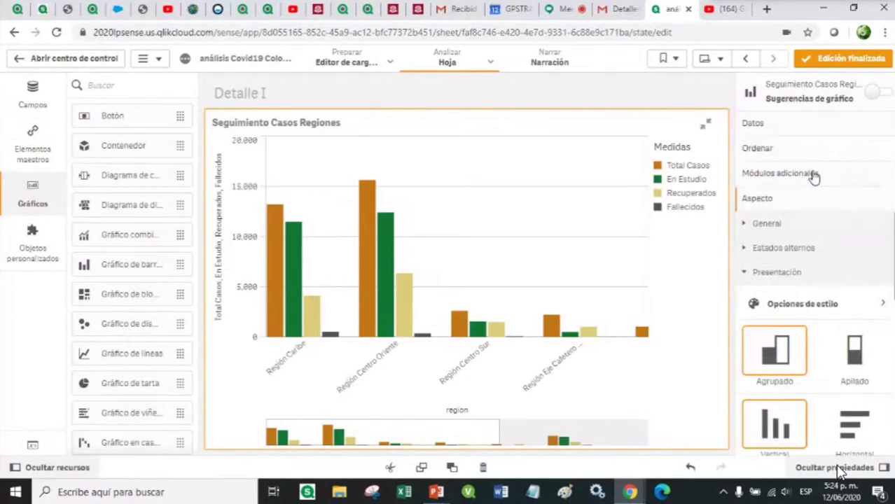
scroll(776, 420, down, 2)
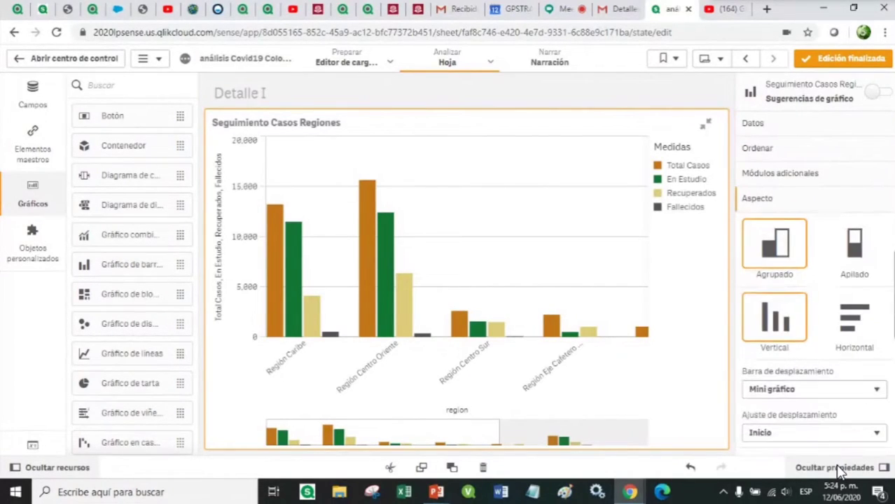
click(774, 252)
click(854, 252)
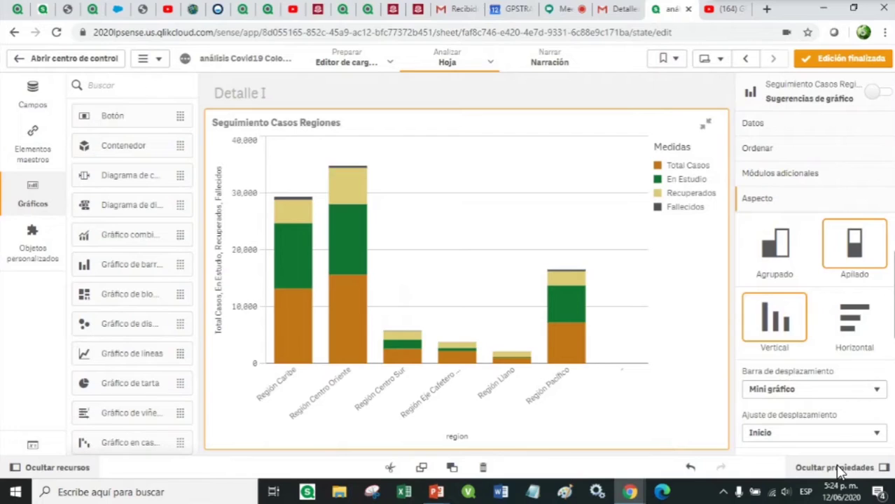
Step: Enable value and segment labels on the stacked bars, disable the total labels, and restore the chart to its sheet size
scroll(840, 471, down, 2)
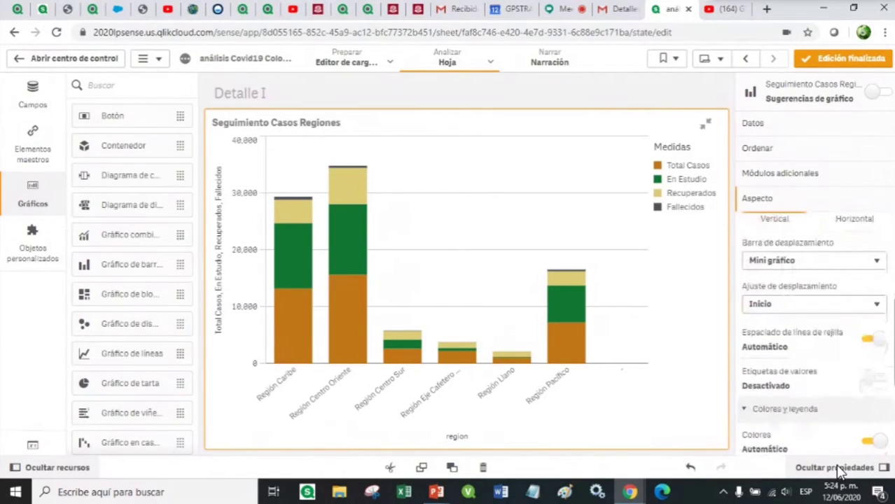
scroll(841, 470, down, 2)
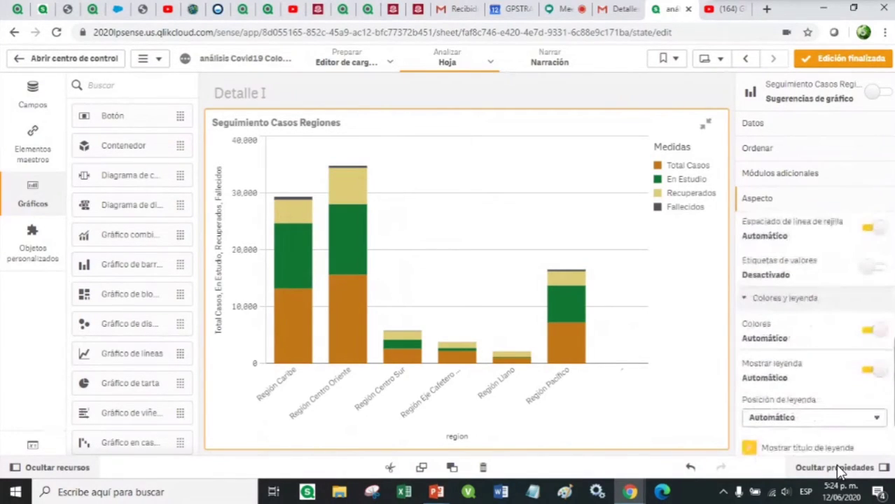
click(873, 266)
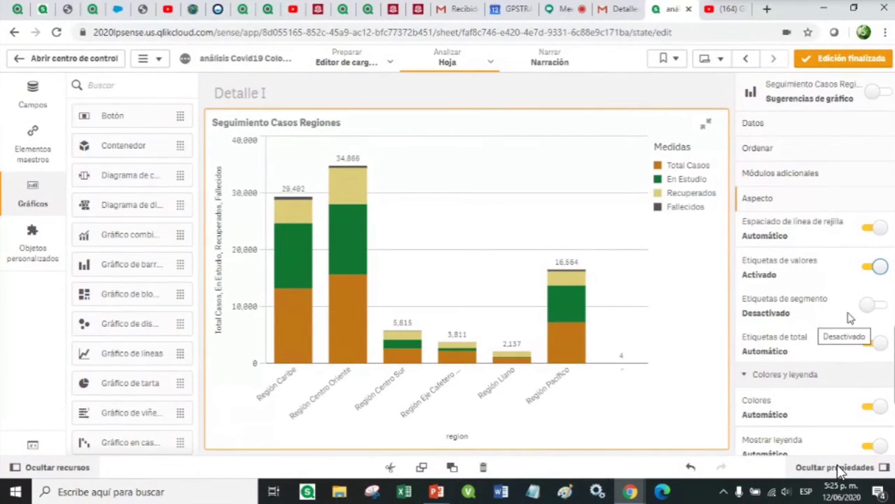
click(878, 309)
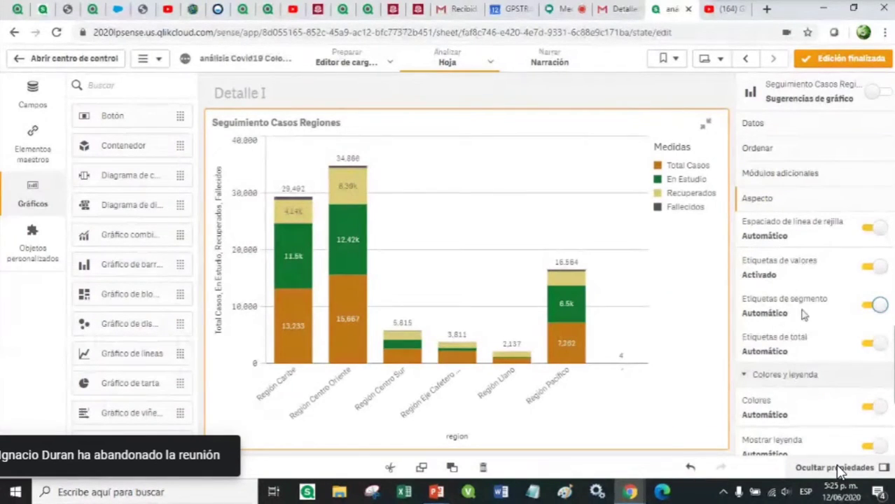
click(867, 345)
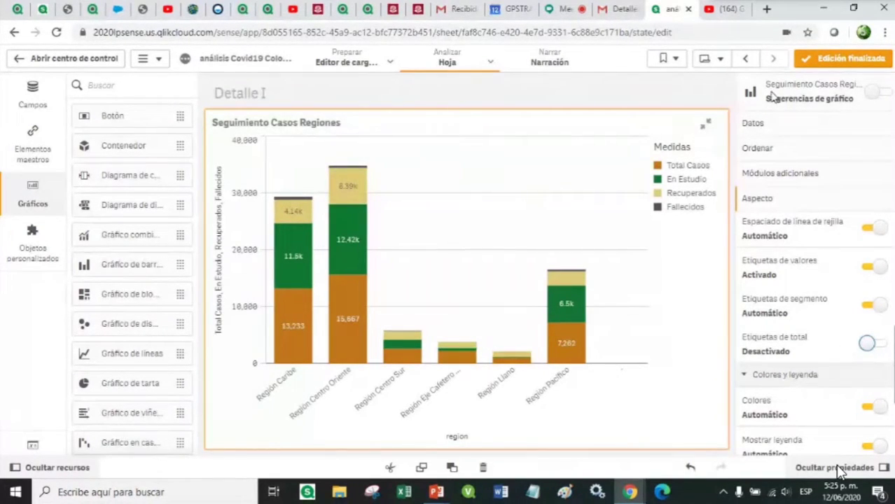
click(706, 127)
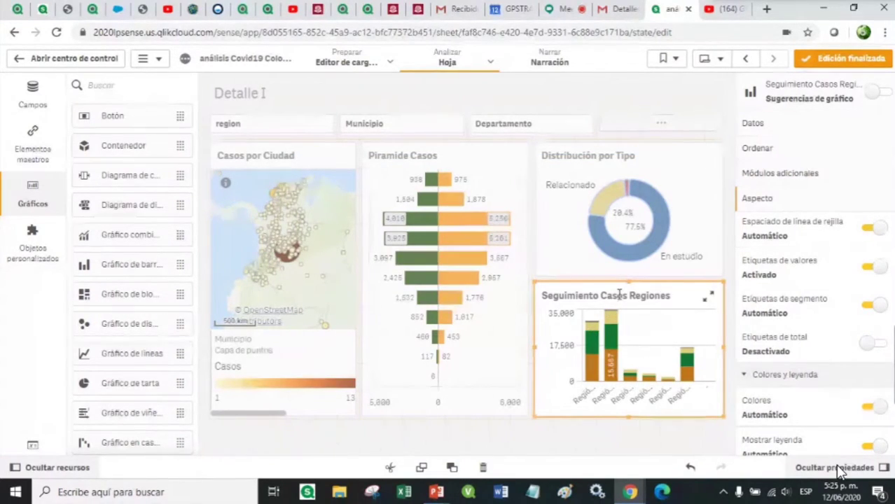
Step: Finish editing and filter the sheet by the En estudio segment of Distribución por Tipo
click(812, 60)
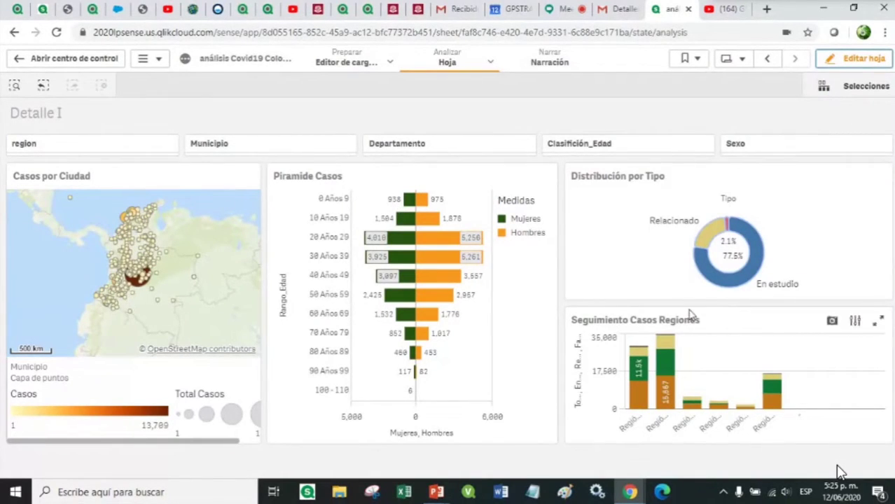
mouse_move(736, 280)
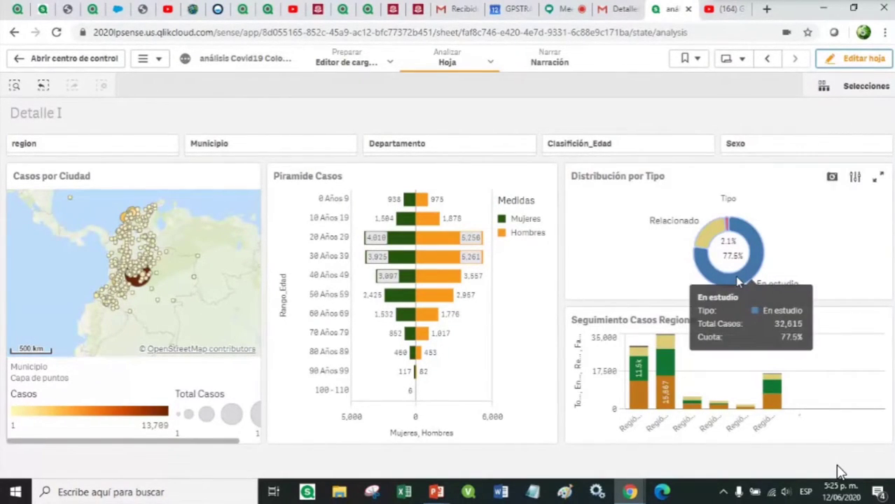
click(737, 279)
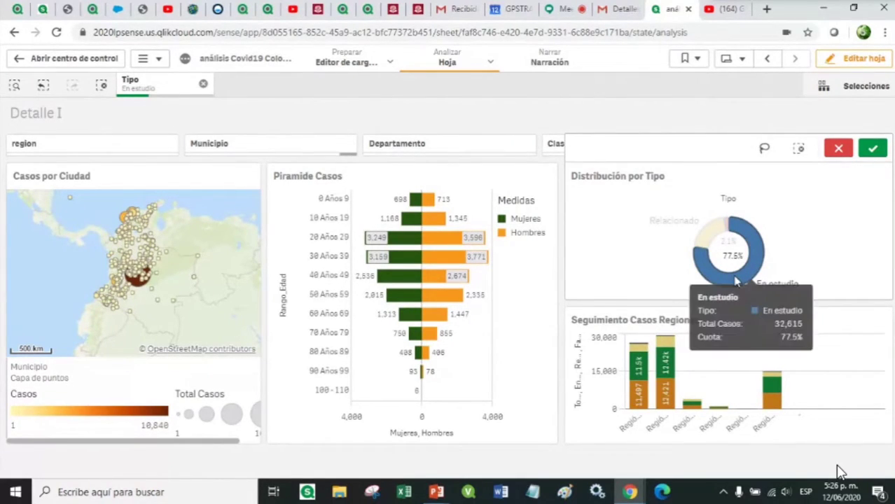
click(872, 148)
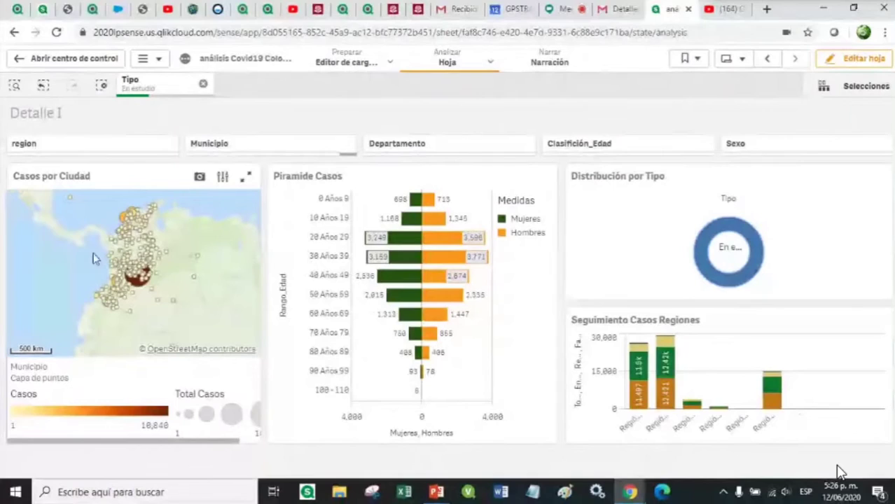
mouse_move(172, 257)
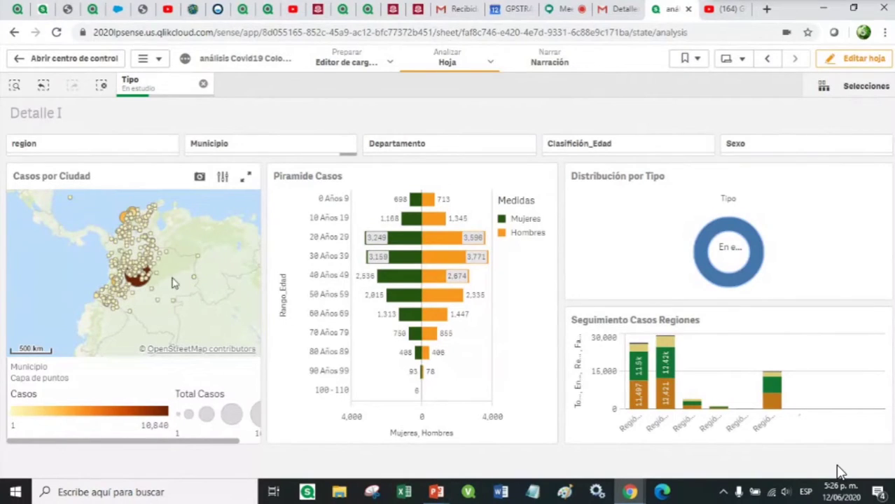
Step: Check the Dashboard sheet under the En estudio filter and clear that Tipo selection
click(767, 60)
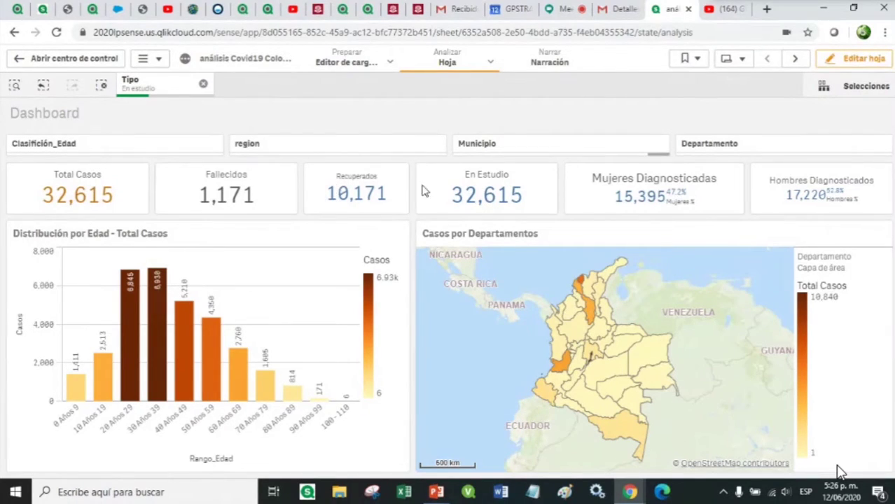
click(203, 85)
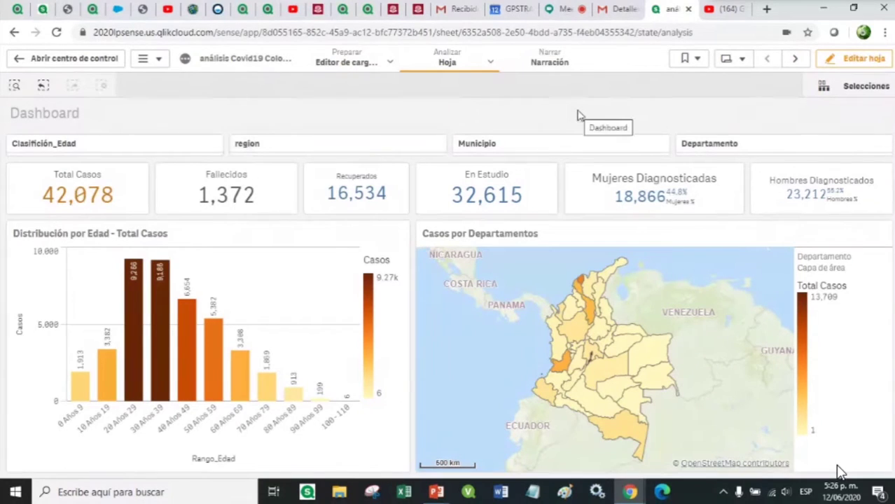
Step: Go to the Detalle I sheet and enlarge the Casos por Ciudad map over central Colombia
click(802, 62)
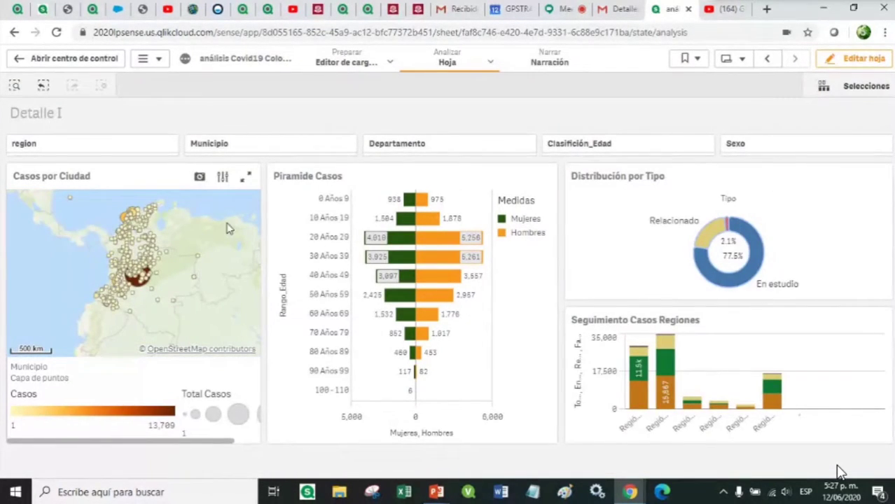
click(247, 181)
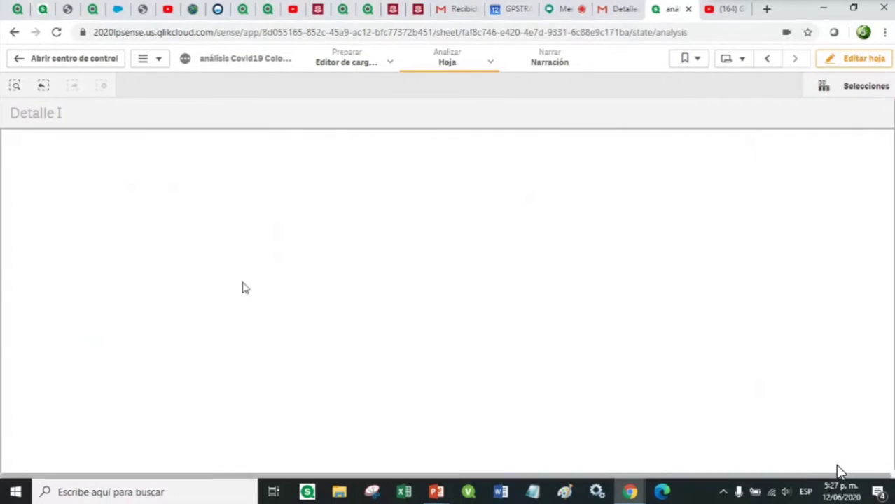
scroll(460, 349, up, 2)
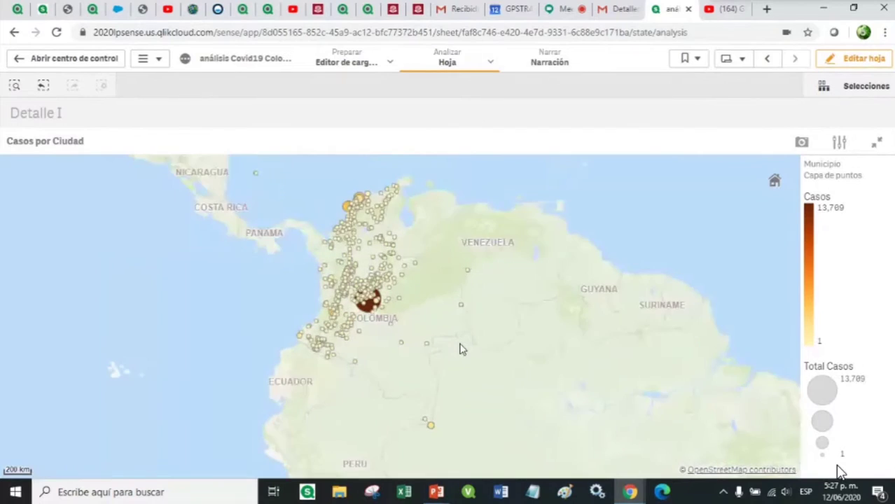
drag(414, 248, 448, 320)
scroll(434, 313, up, 2)
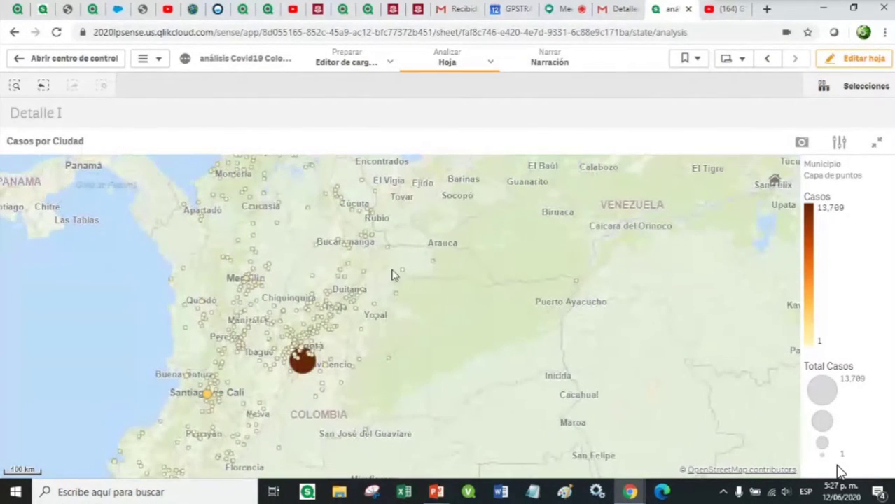
Step: Filter the map by municipality with a circle selection of about 84 km radius around Duitama and Tunja
click(483, 224)
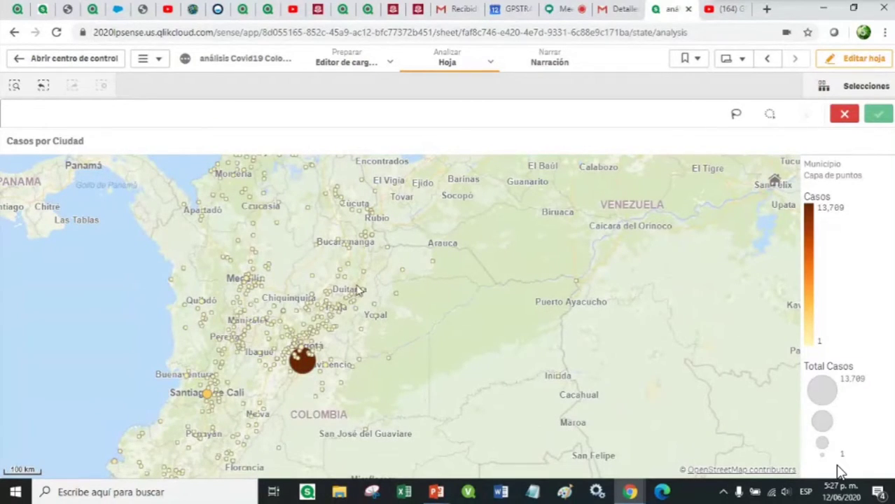
click(770, 114)
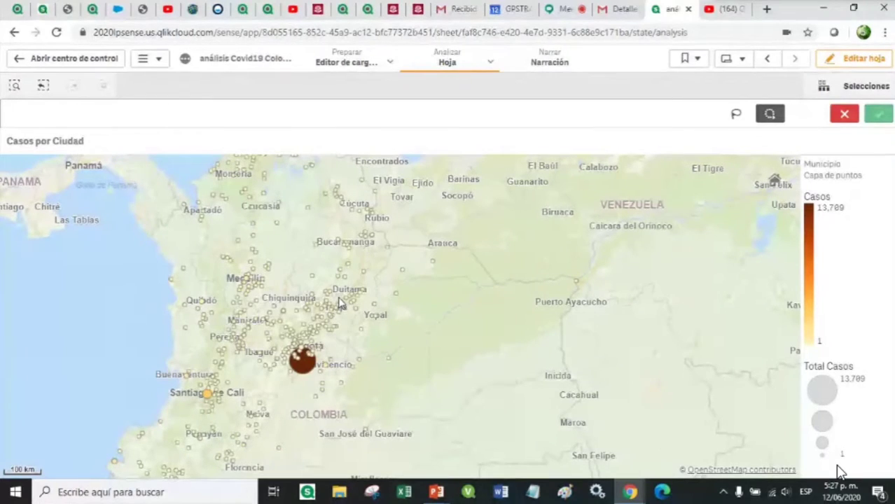
drag(341, 295, 356, 296)
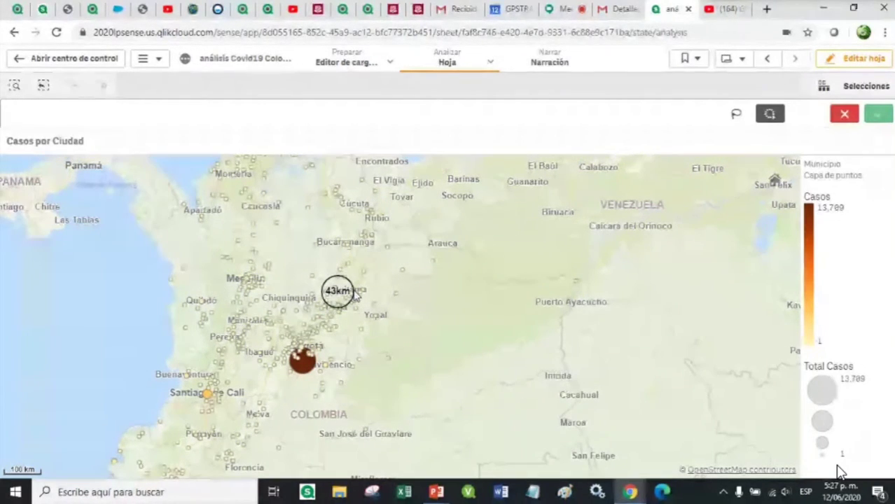
drag(356, 294, 371, 297)
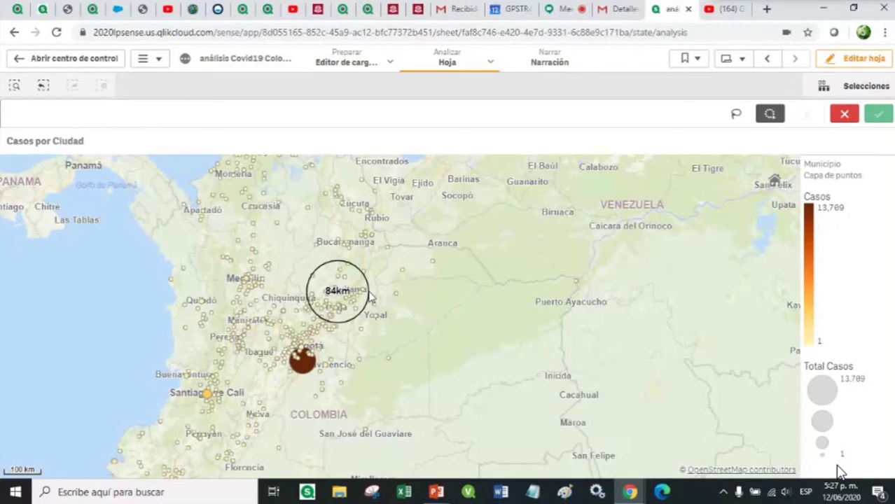
drag(370, 297, 374, 297)
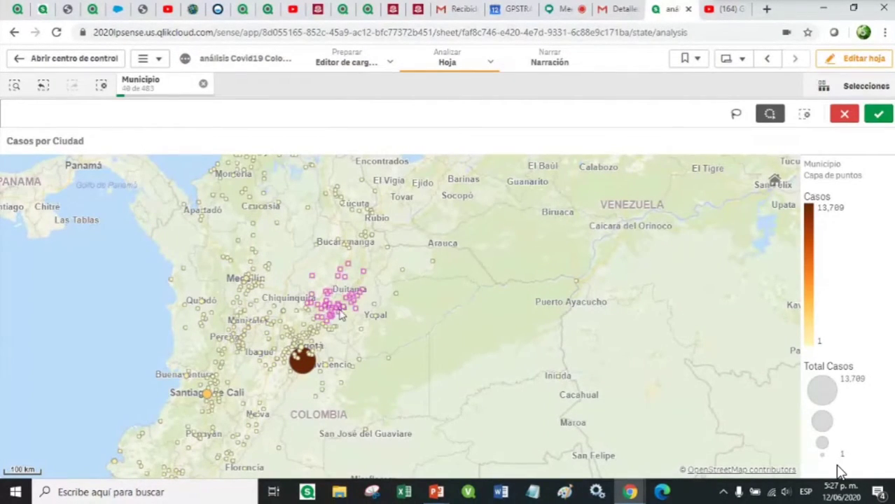
click(879, 115)
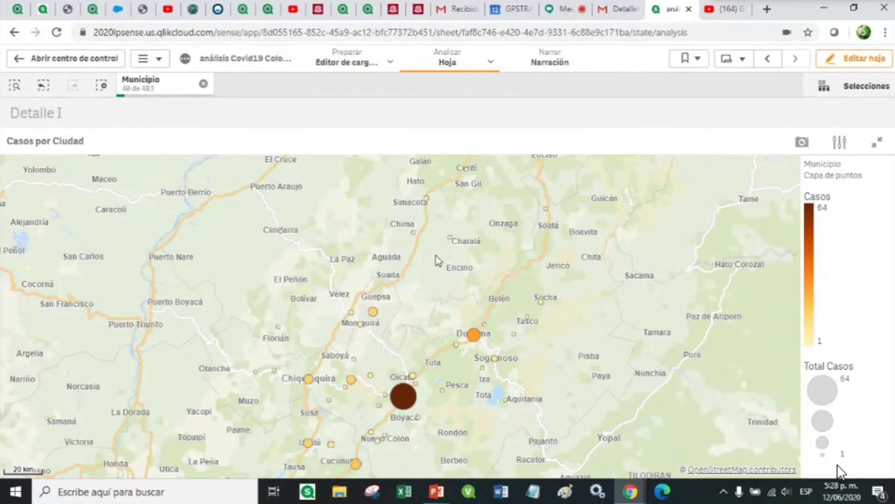
Step: Examine the case bubbles of the selected municipalities, clear the Municipio selection, and restore the map to its sheet size
scroll(476, 424, up, 2)
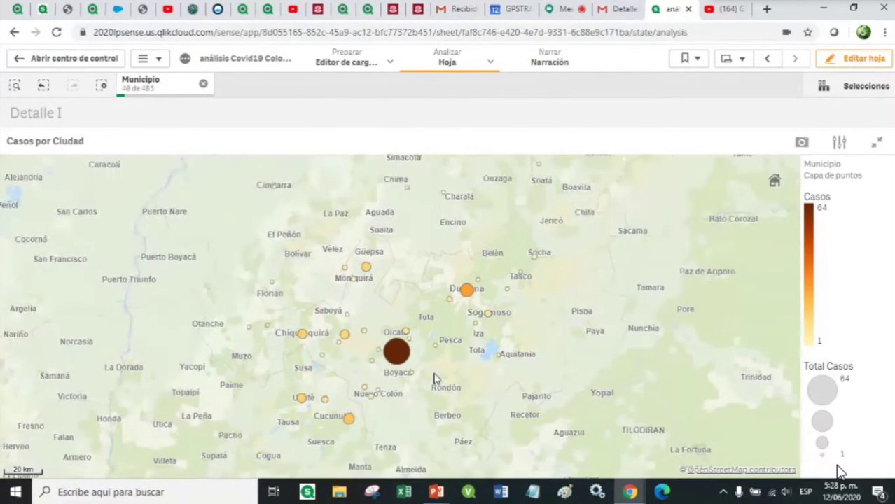
mouse_move(372, 344)
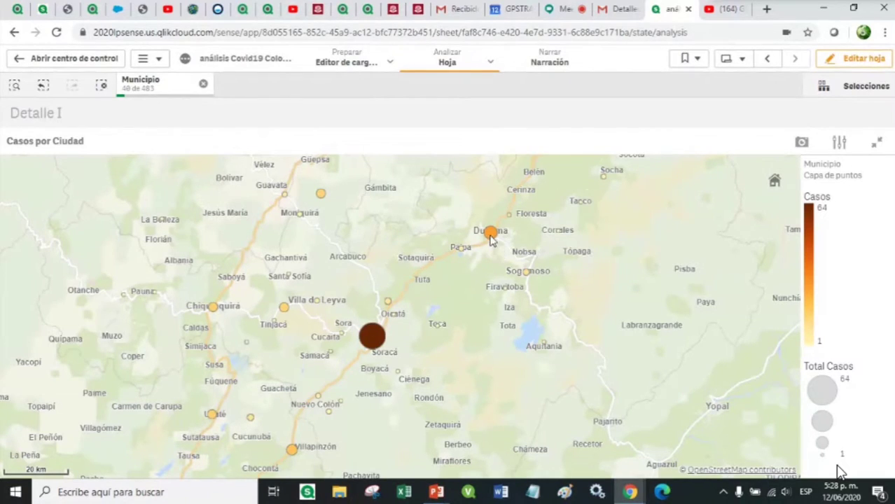
mouse_move(492, 241)
mouse_move(283, 311)
mouse_move(214, 313)
scroll(310, 269, up, 1)
drag(312, 270, 366, 266)
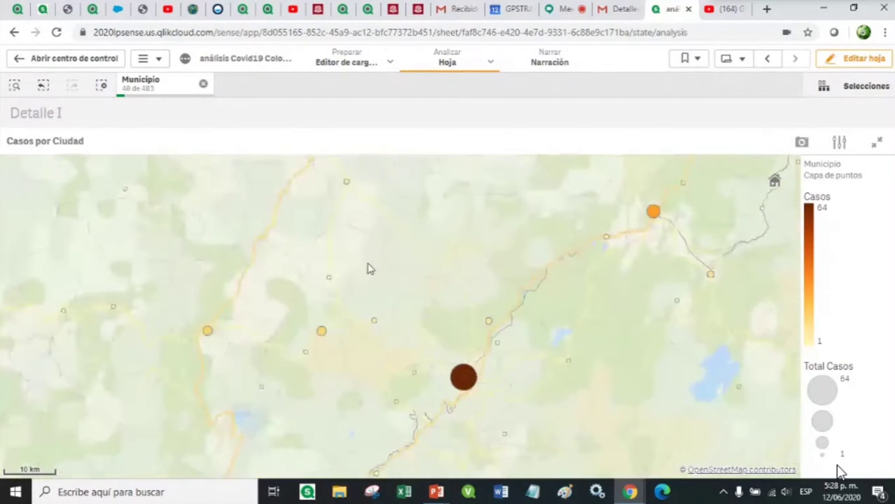
drag(329, 372, 402, 326)
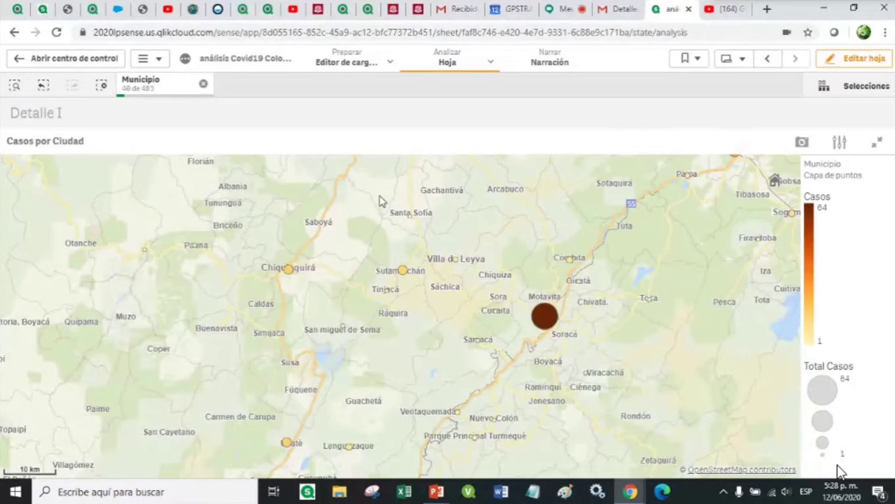
click(203, 85)
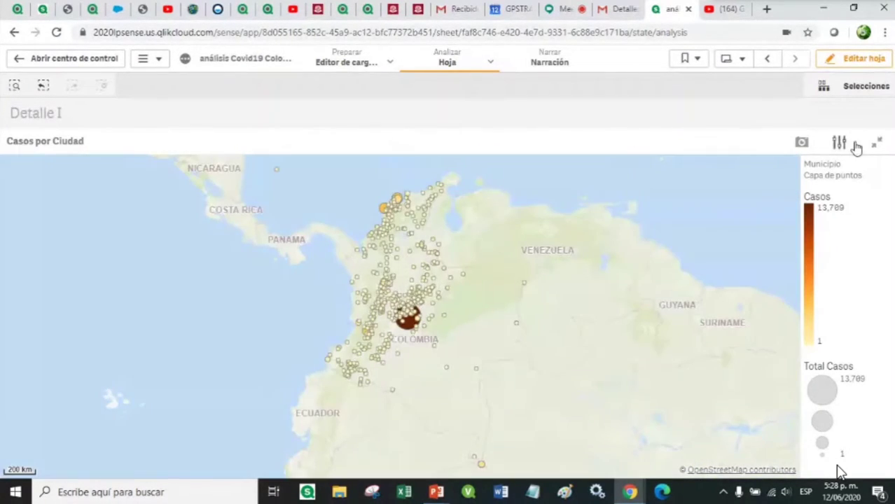
click(875, 143)
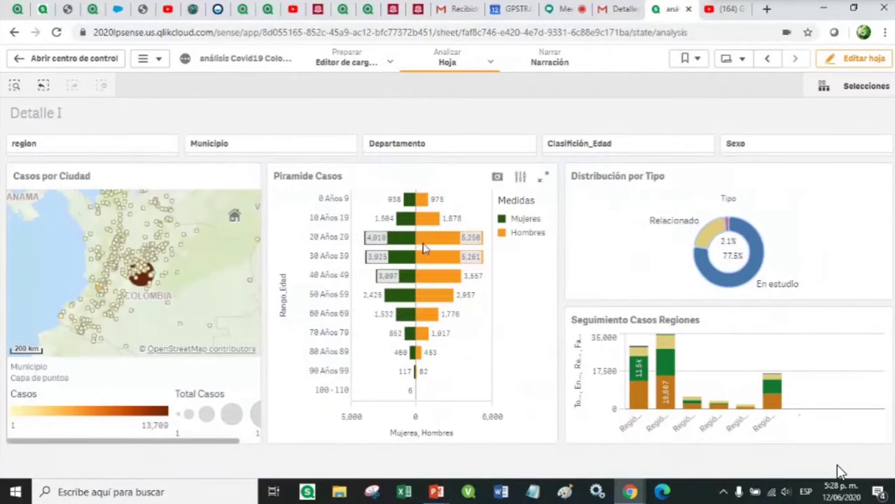
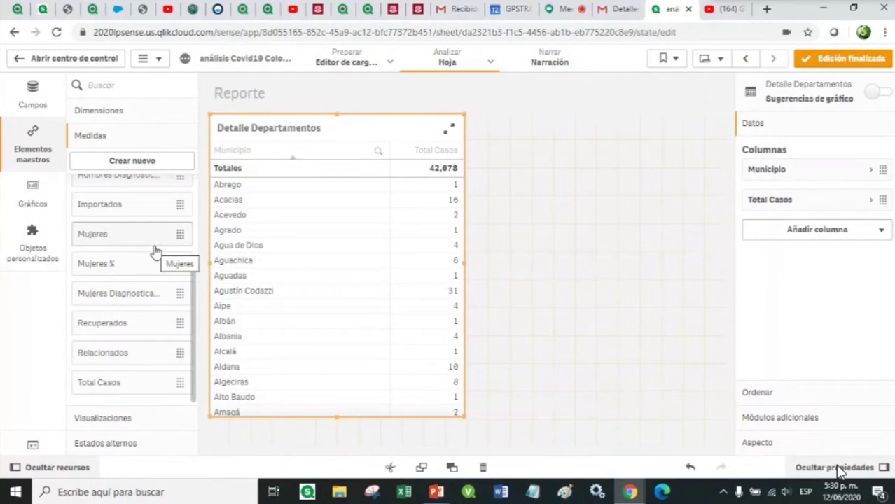
Step: Add the master measures En Estudio and Fallecidos as columns to the Detalle Departamentos table on the Reporte sheet
scroll(114, 222, up, 4)
drag(112, 200, 325, 274)
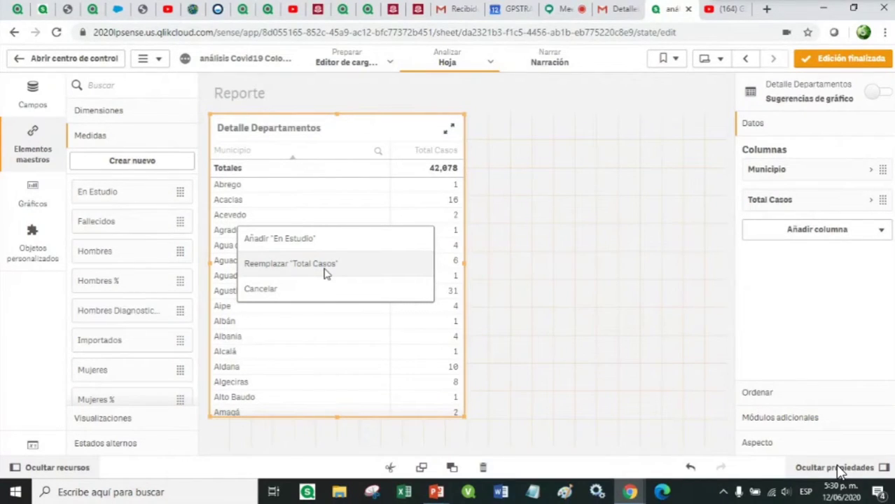
click(301, 238)
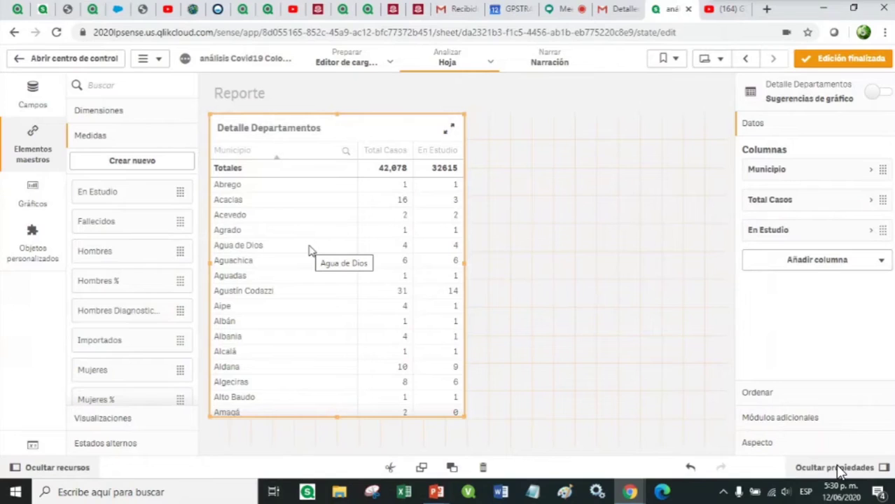
drag(115, 225, 332, 247)
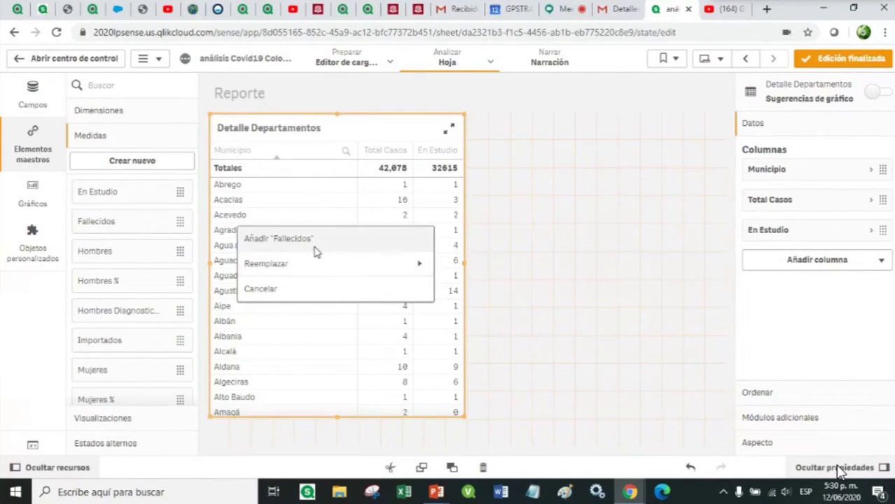
click(317, 246)
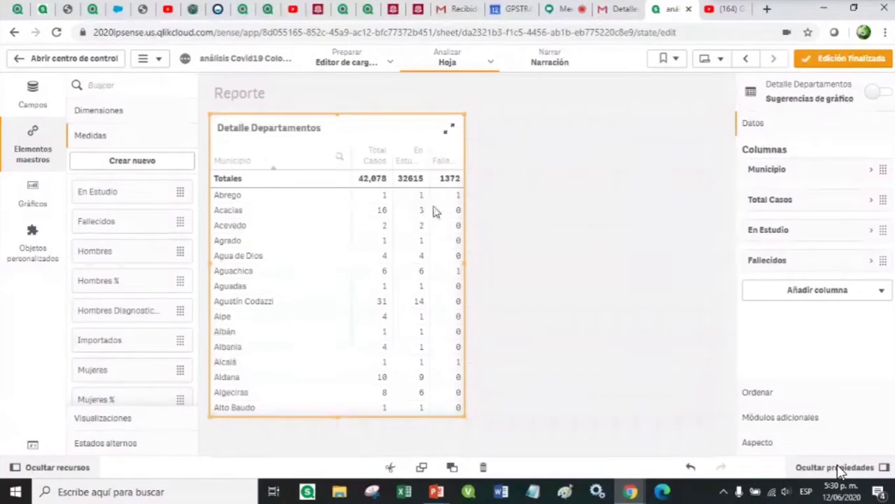
Step: Finish editing the Reporte sheet and look through the municipality rows of the table
click(823, 61)
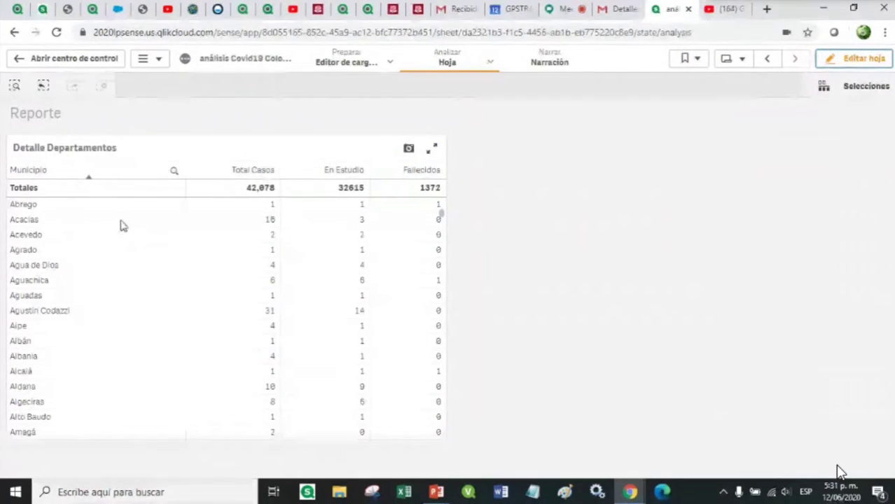
scroll(142, 266, down, 7)
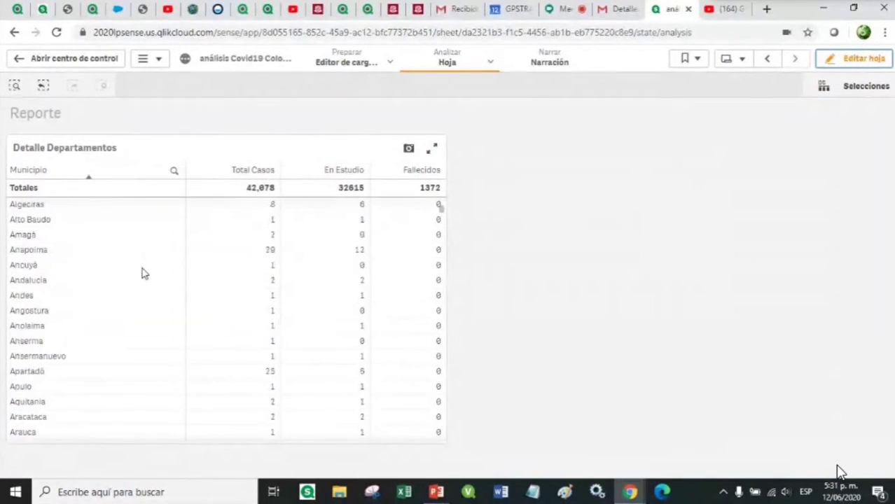
scroll(147, 282, down, 3)
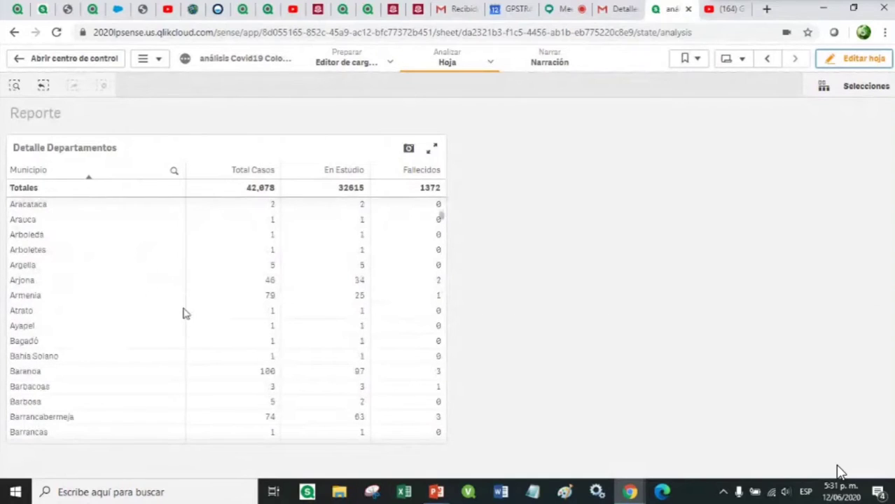
scroll(388, 261, up, 7)
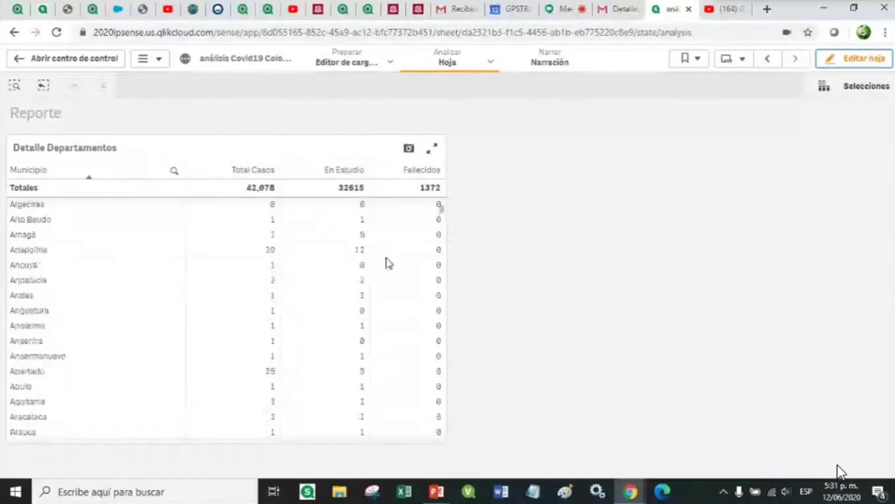
scroll(389, 264, up, 1)
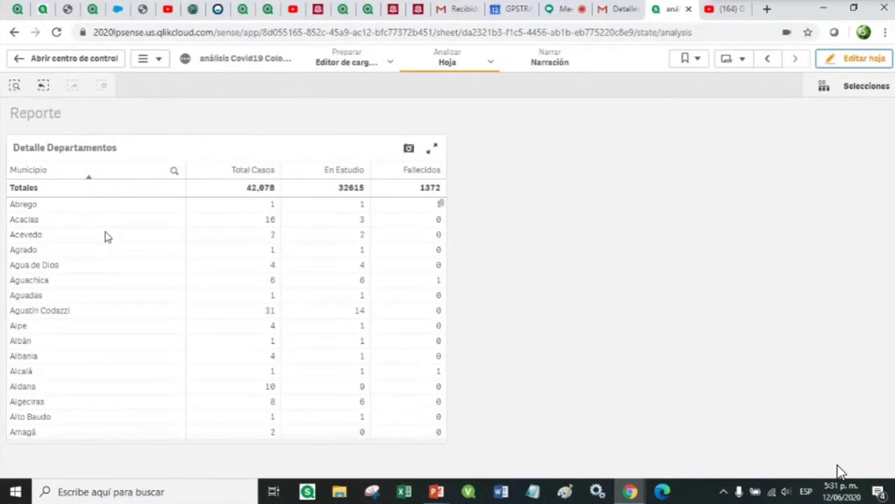
Step: Sort the table by Total Casos descending, and by En Estudio in descending and ascending order, checking the rows
click(258, 176)
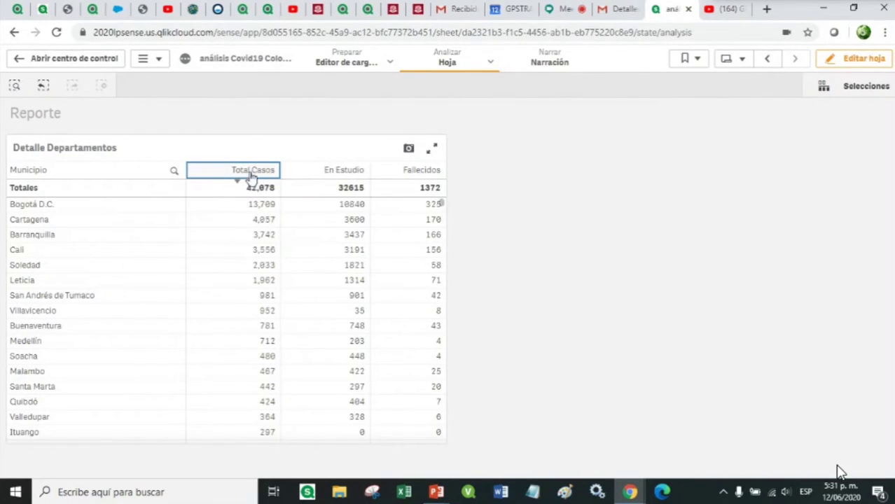
click(334, 173)
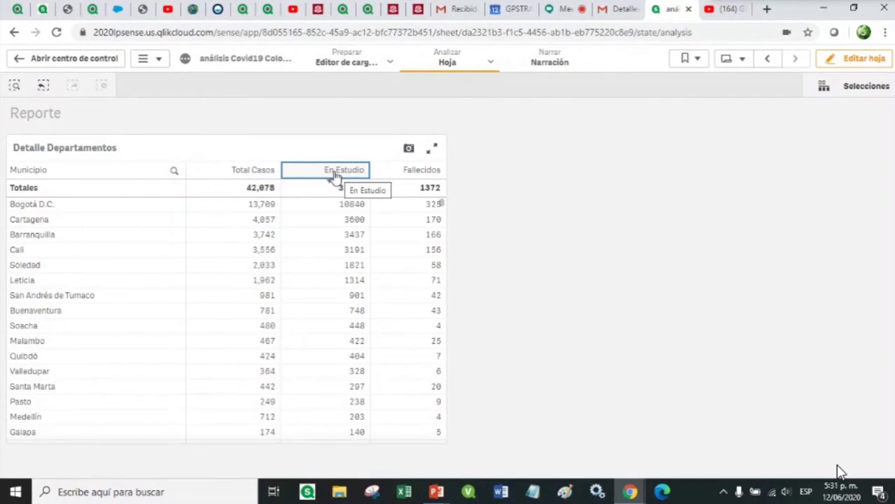
click(335, 173)
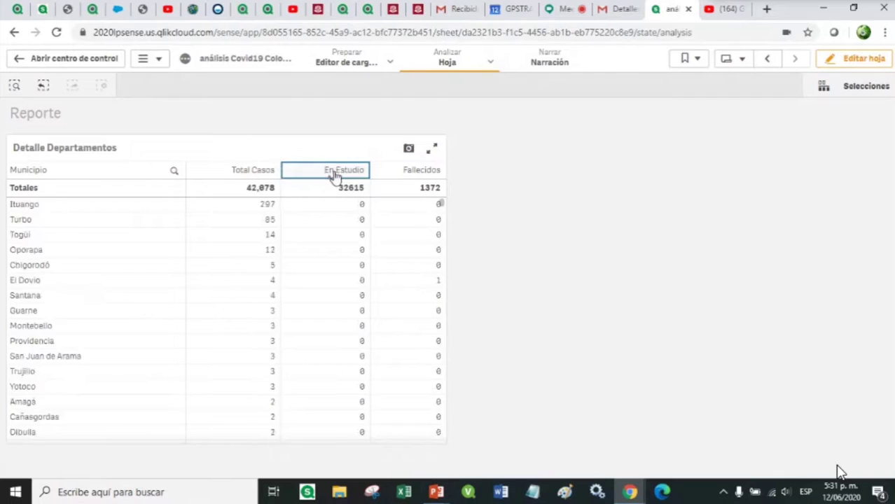
scroll(336, 267, down, 6)
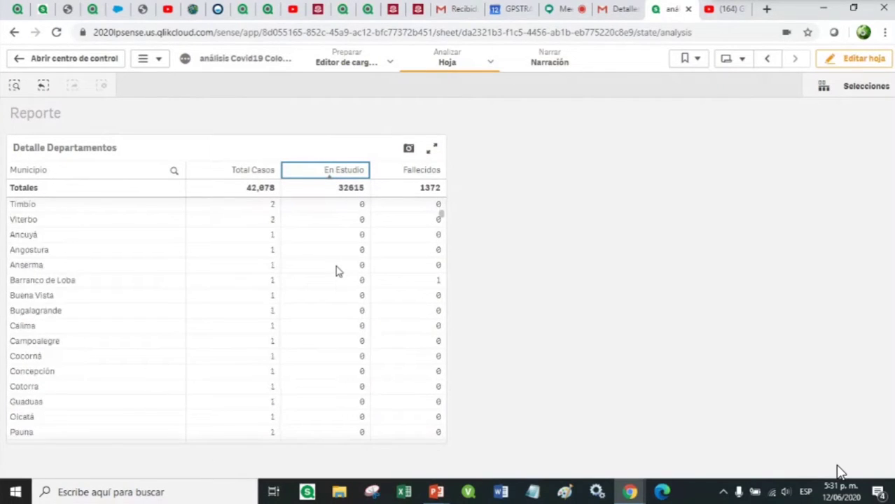
scroll(339, 271, down, 3)
scroll(339, 270, down, 3)
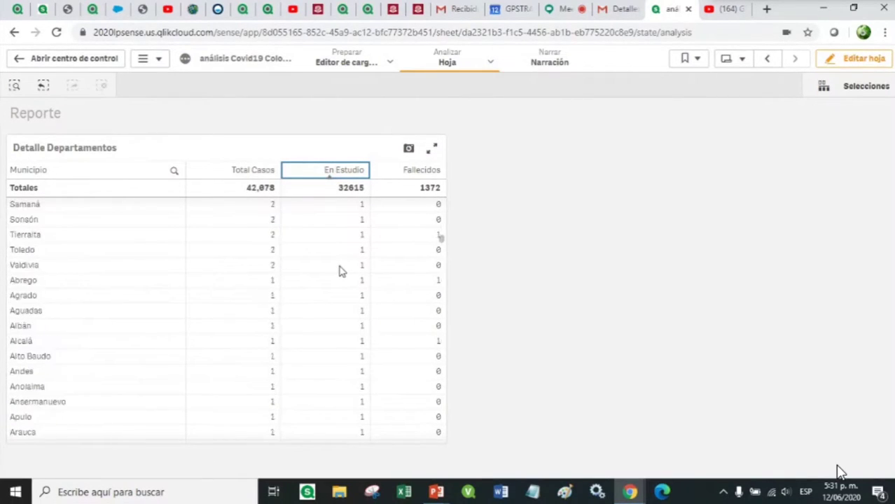
scroll(342, 268, up, 8)
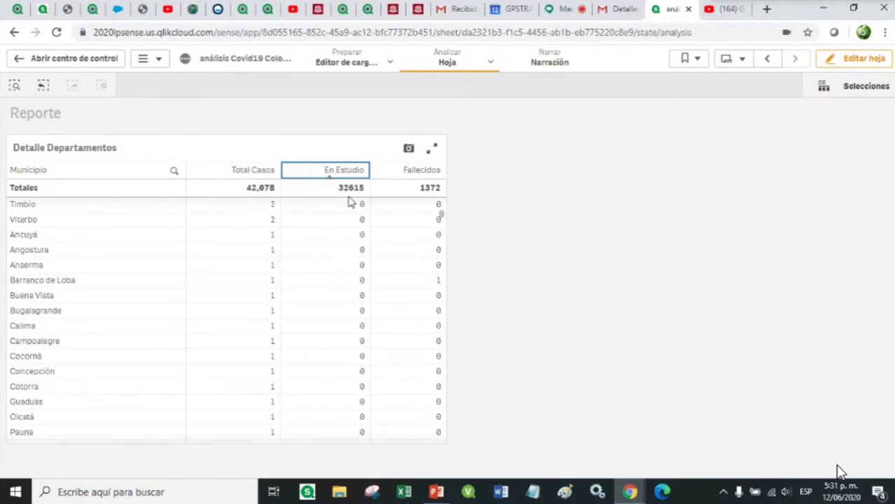
Step: Sort the table by Fallecidos descending, check the rows, and return it to alphabetical order by Municipio
click(414, 172)
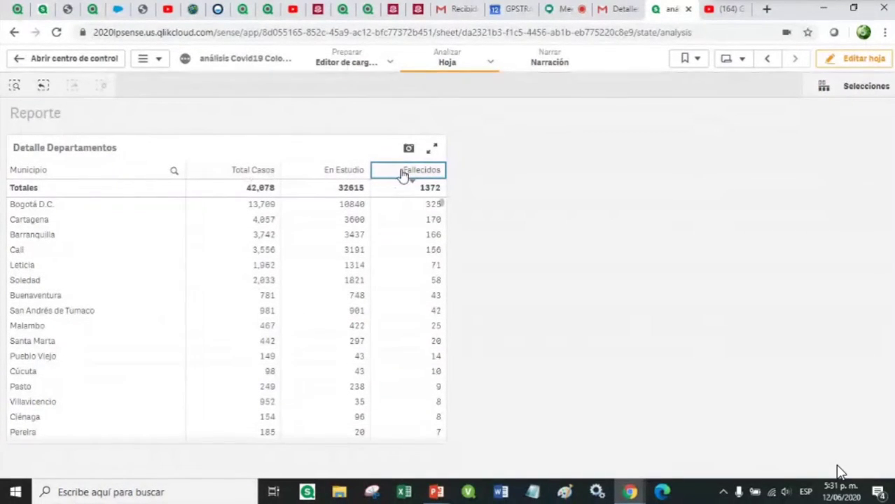
scroll(395, 301, down, 2)
scroll(398, 303, down, 5)
scroll(403, 280, up, 10)
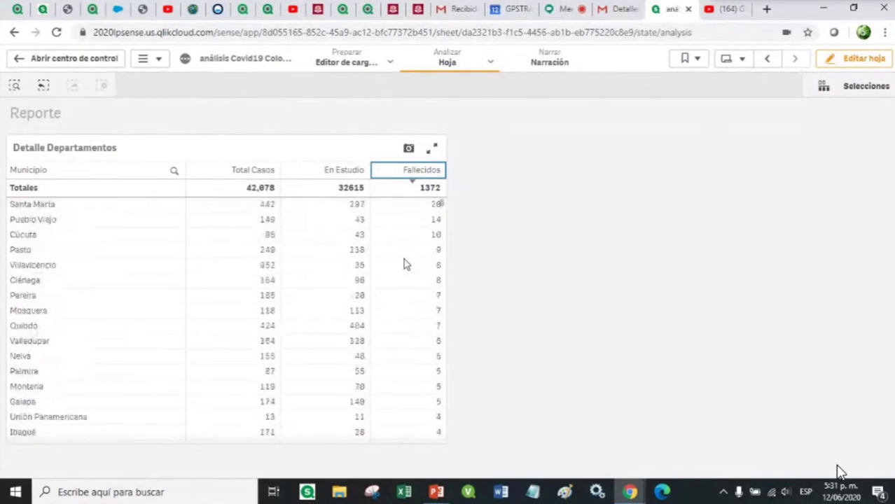
click(124, 177)
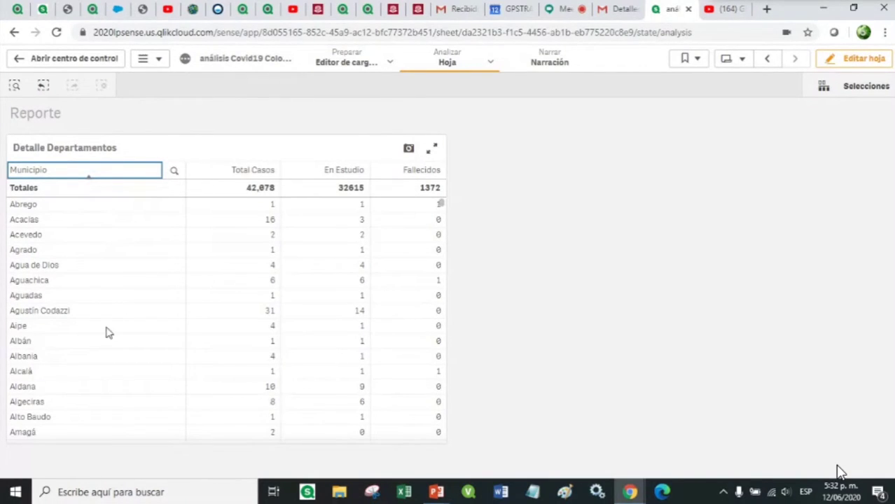
Step: Filter the Detalle Departamentos table to all municipalities matching "al", then clear the Municipio selection
click(174, 172)
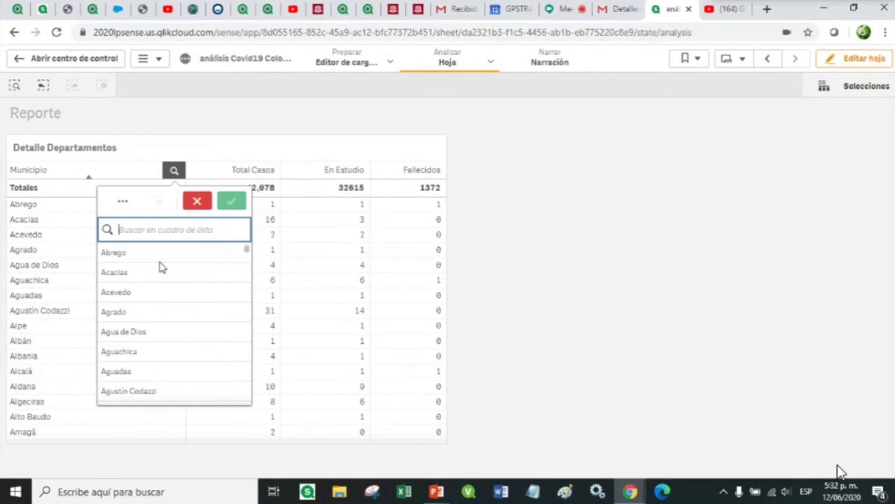
text(al)
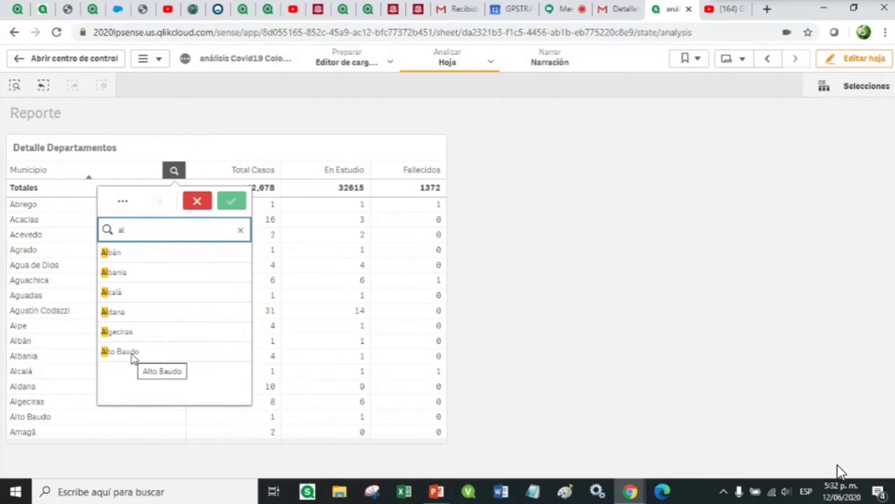
key(Return)
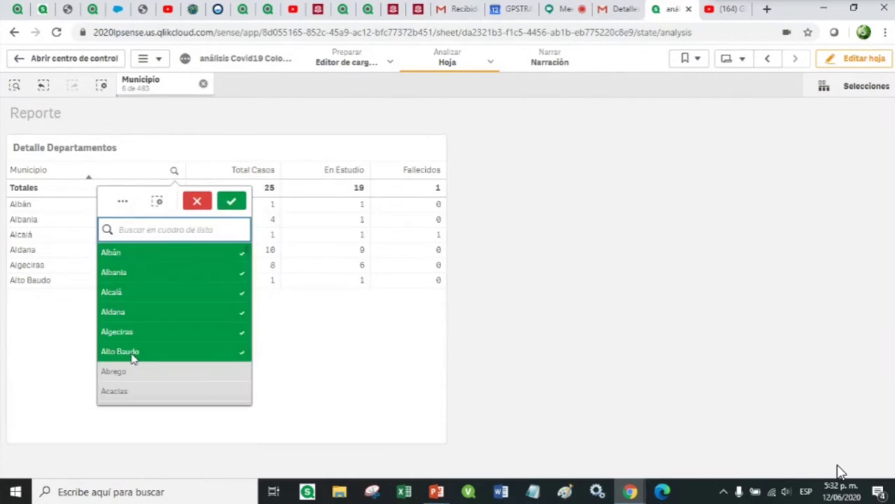
click(231, 204)
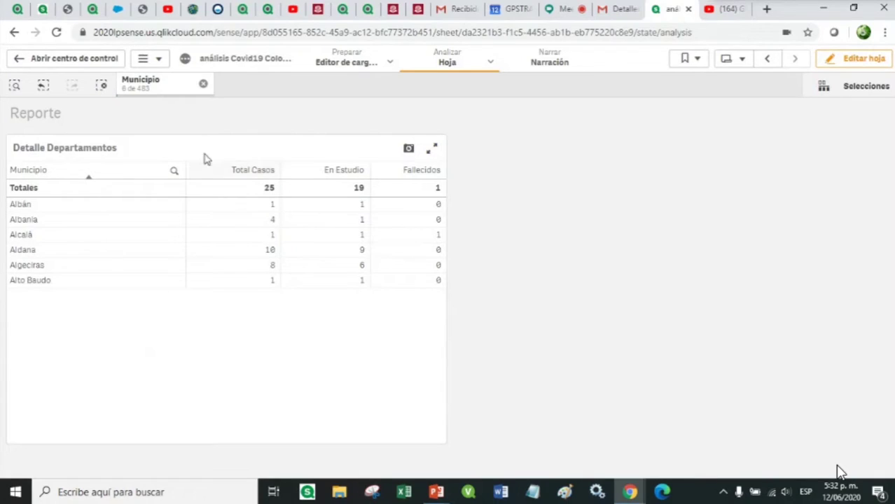
click(203, 85)
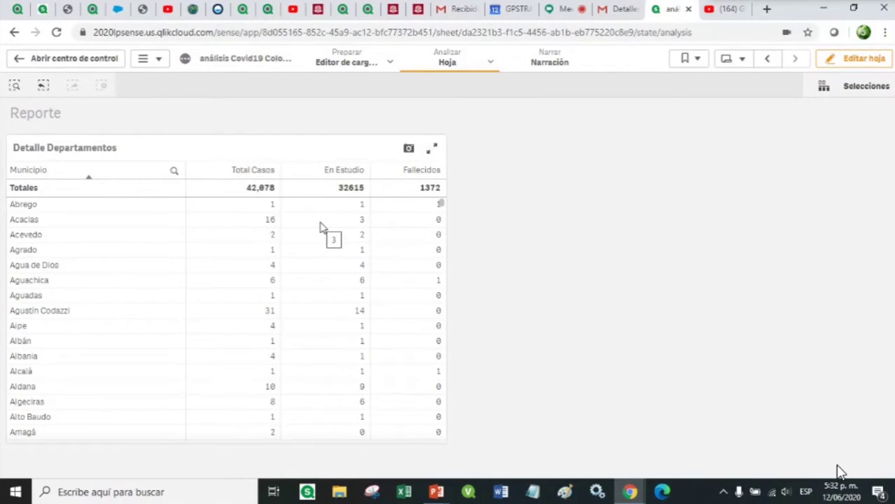
Step: Search the app data using the recent search F, select the value F in Sexo, and undo the selection
click(14, 86)
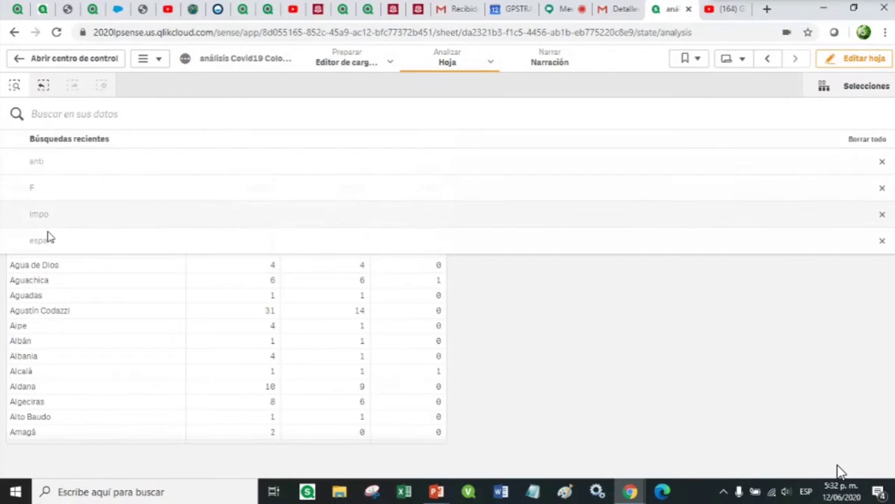
click(36, 195)
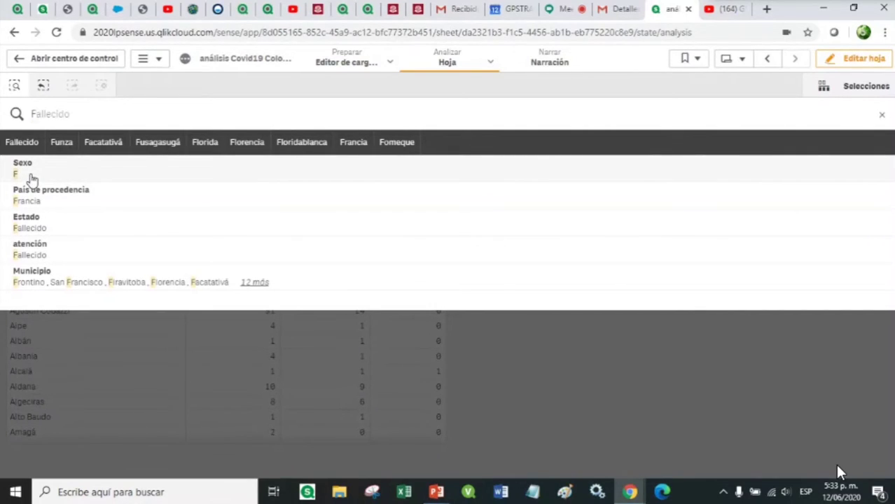
click(31, 177)
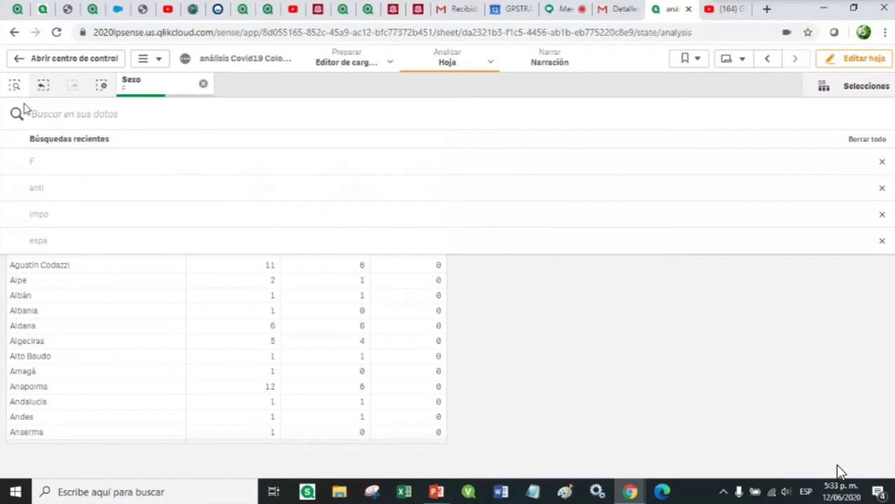
click(42, 86)
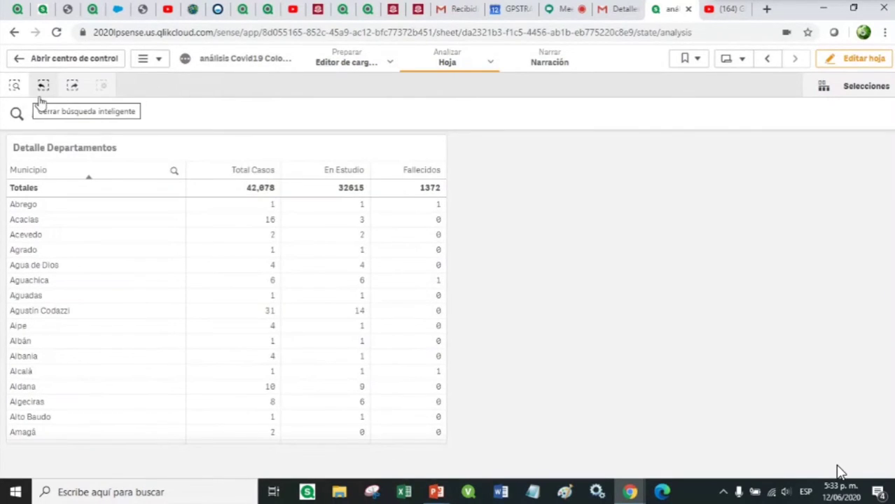
Step: Search the app data for "f", select F in Sexo again, and look through the filtered municipality rows
click(39, 116)
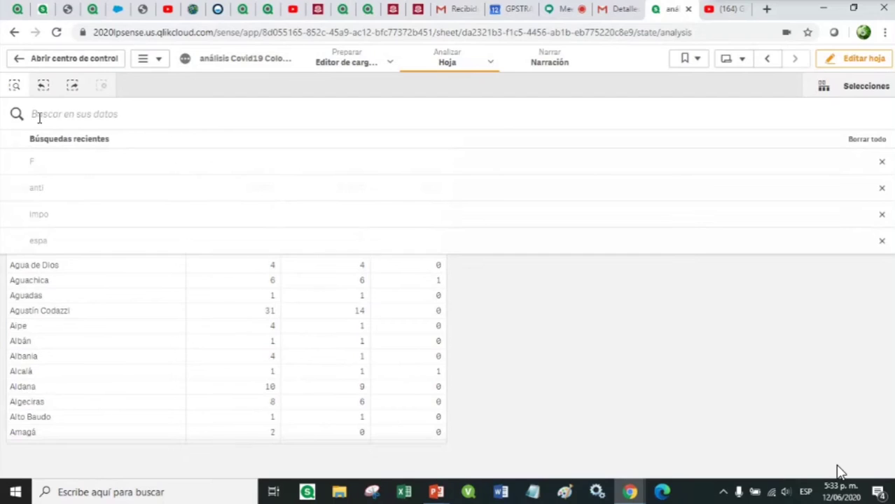
text(f)
click(26, 170)
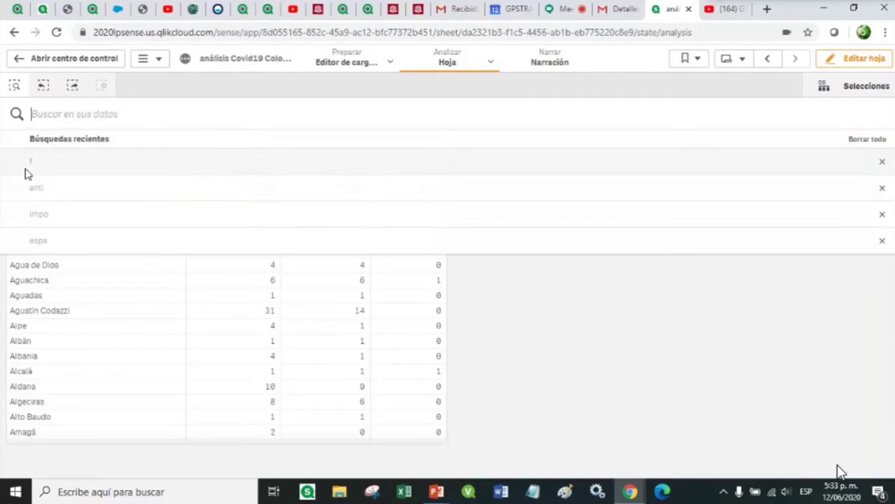
click(293, 93)
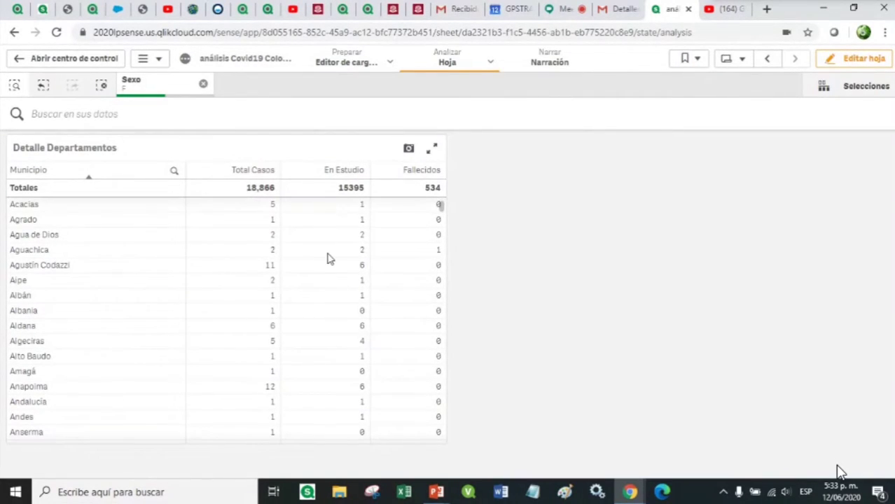
scroll(329, 258, down, 2)
scroll(329, 256, up, 2)
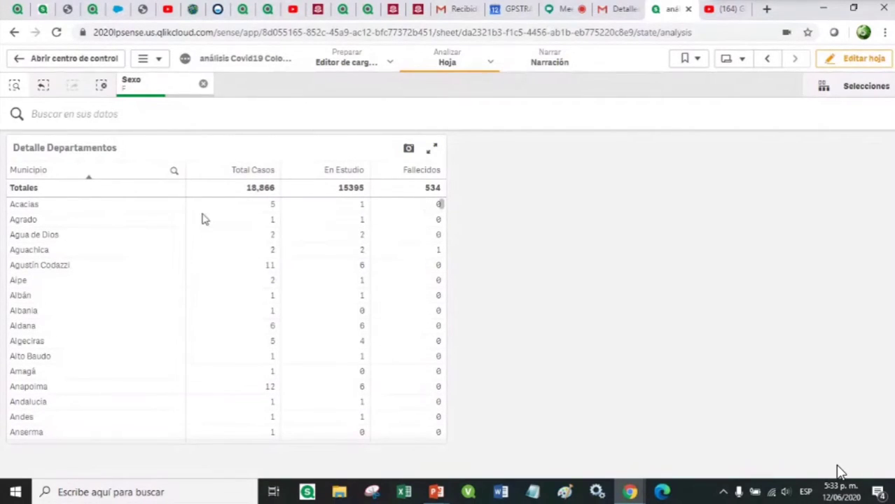
Step: Switch the Sexo selection from F to M, apply it, and clear the Sexo filter
click(155, 87)
click(148, 190)
click(168, 172)
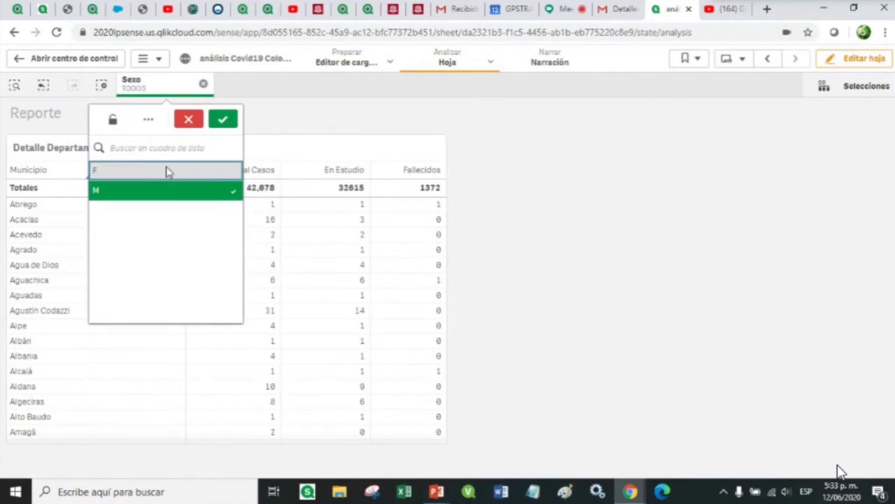
click(223, 121)
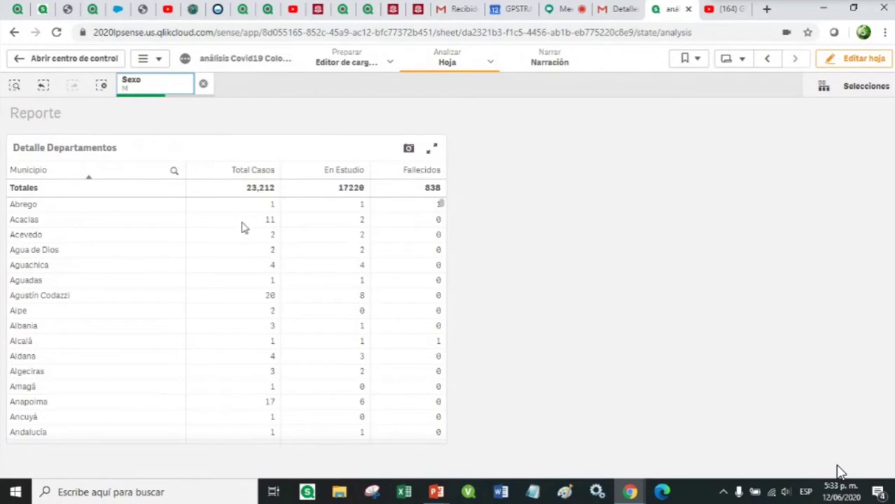
click(203, 85)
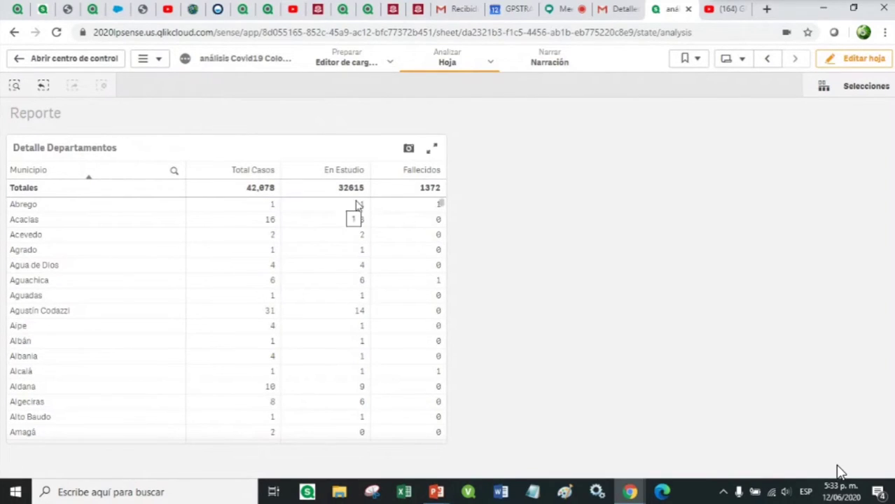
Step: Open the Reporte sheet for editing and narrow the Detalle Departamentos table to free space beside it
click(862, 61)
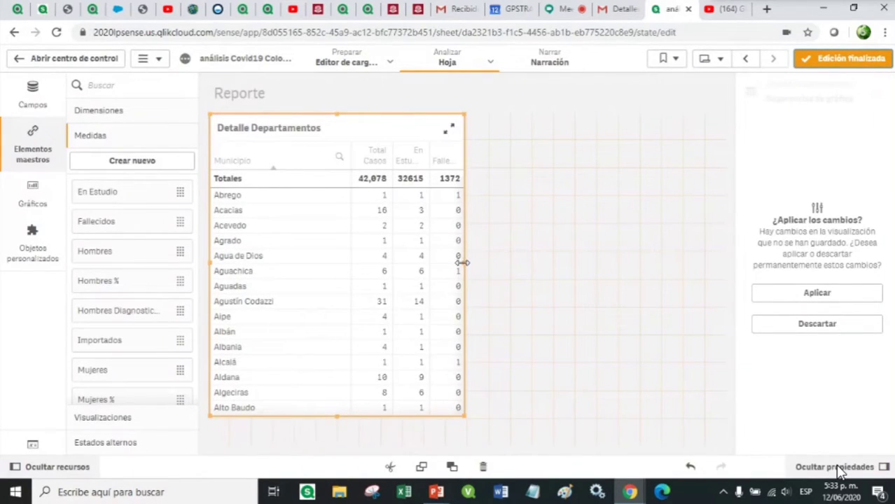
drag(463, 263, 396, 263)
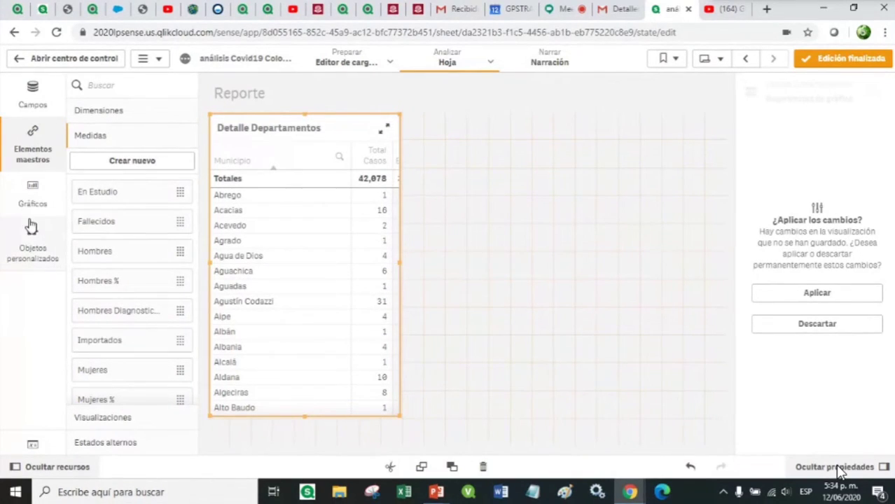
Step: Add a Sankey chart from the Qlik Visualization bundle beside the table, widen it to meet the table and increase its height
click(26, 243)
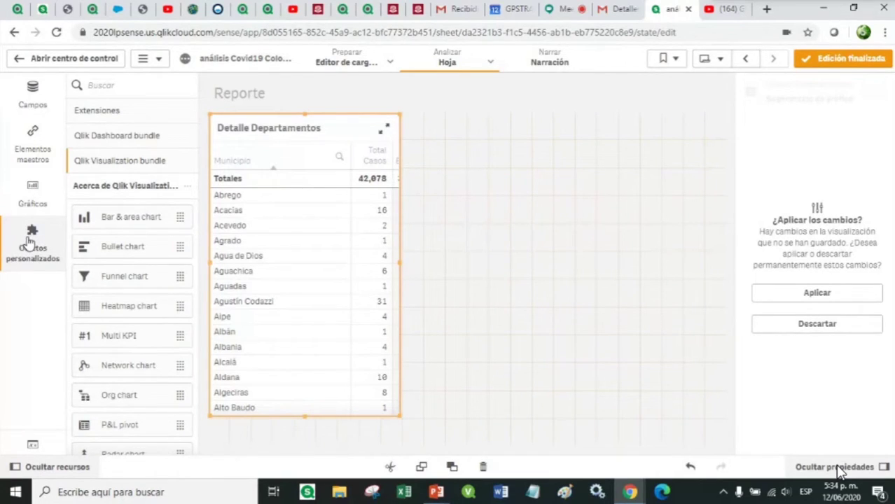
click(115, 136)
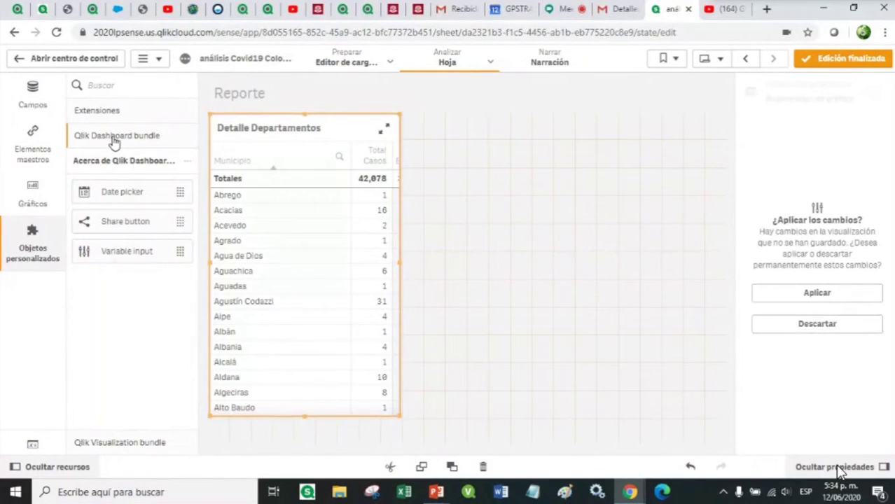
click(124, 444)
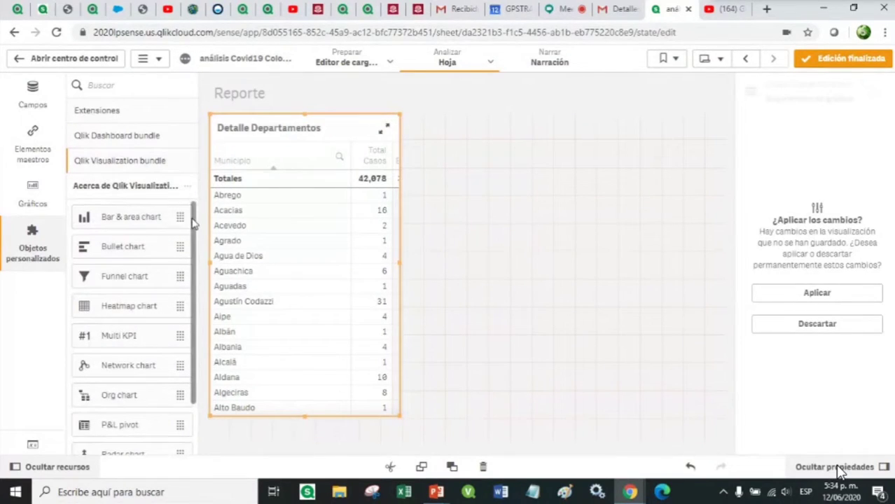
drag(194, 222, 210, 305)
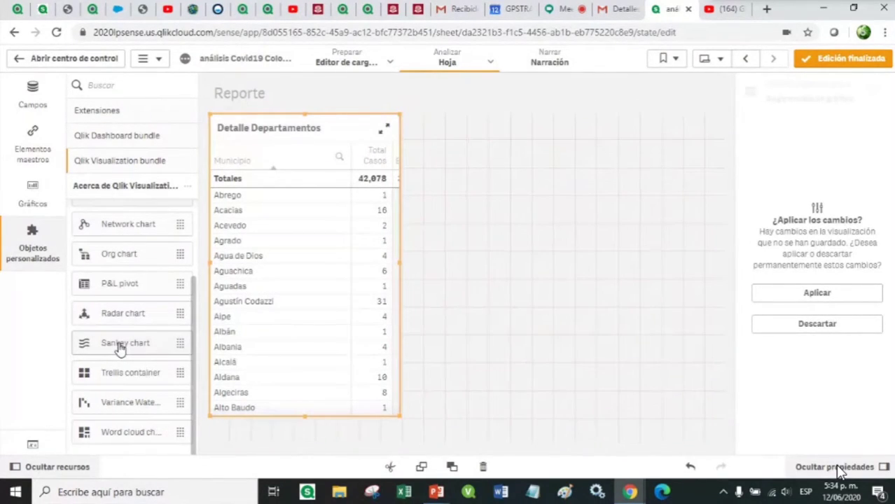
drag(119, 347, 512, 250)
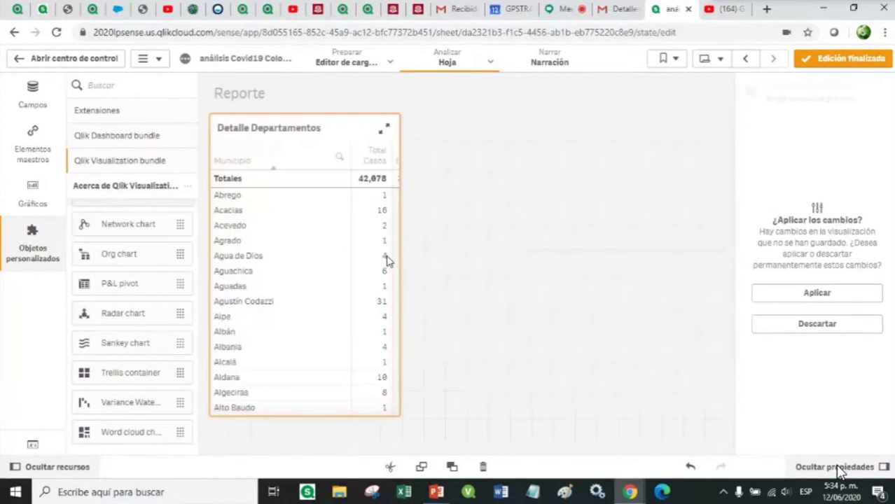
drag(470, 197, 404, 211)
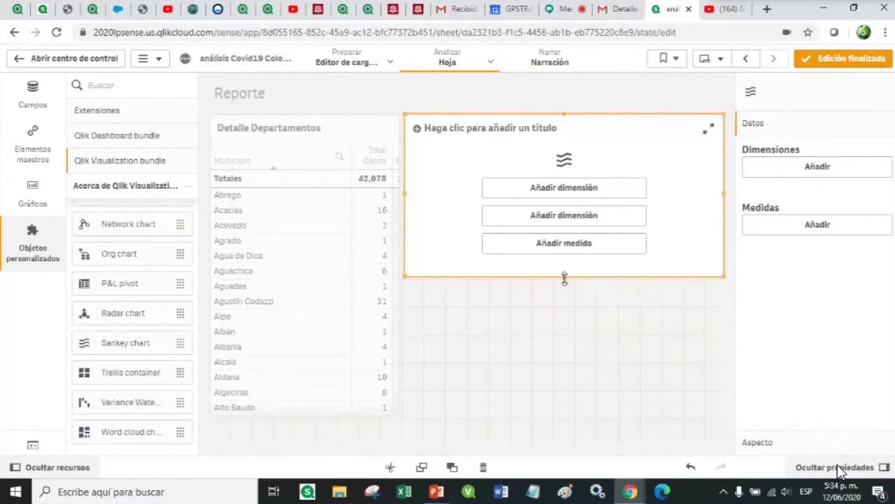
drag(564, 278, 539, 387)
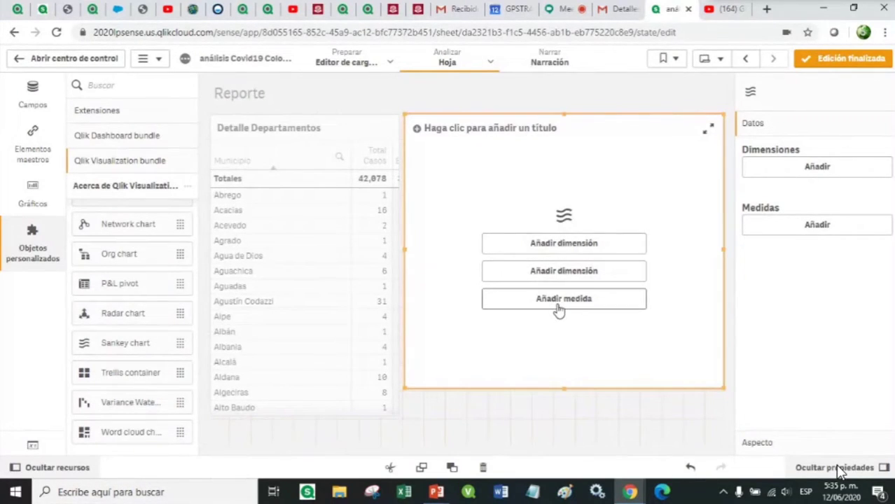
Step: Add País de procedencia and Departamento as the two dimensions of the Sankey chart
click(572, 252)
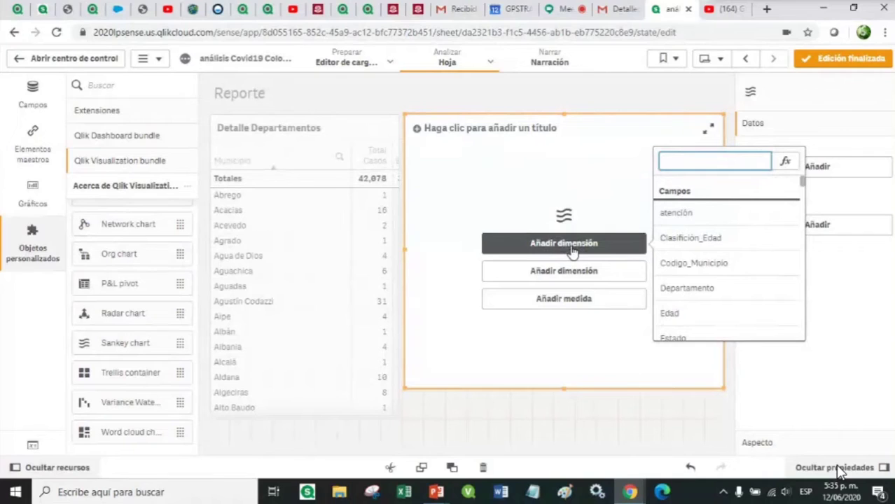
text(pai)
key(BackSpace)
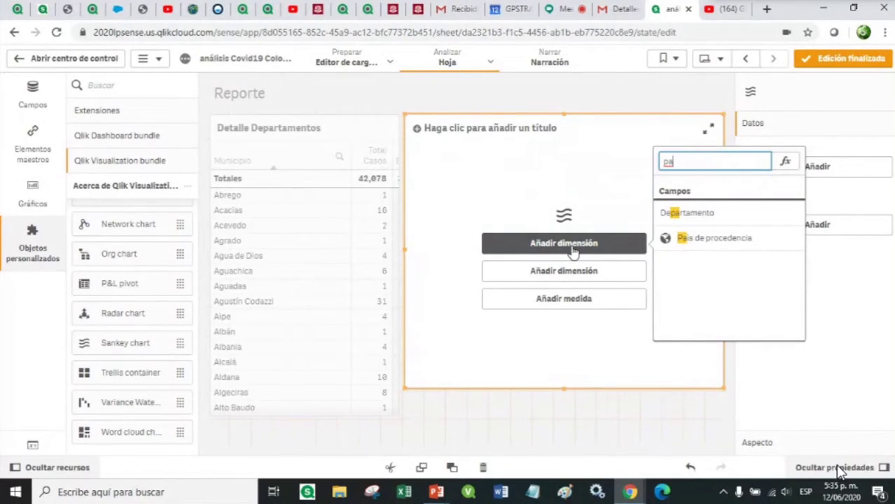
click(704, 241)
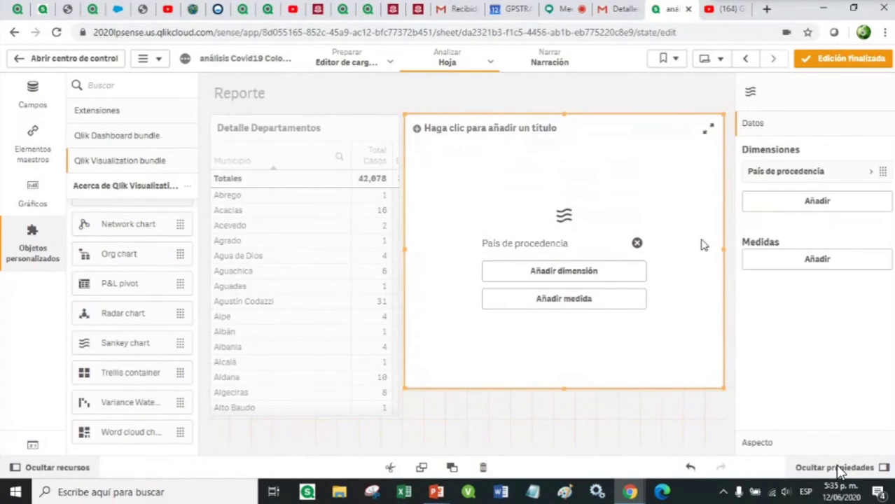
click(569, 279)
text(de)
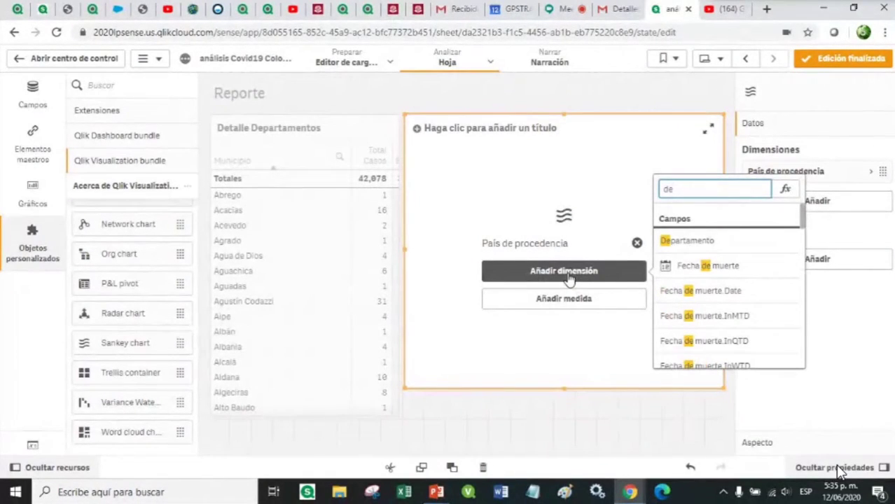
click(669, 245)
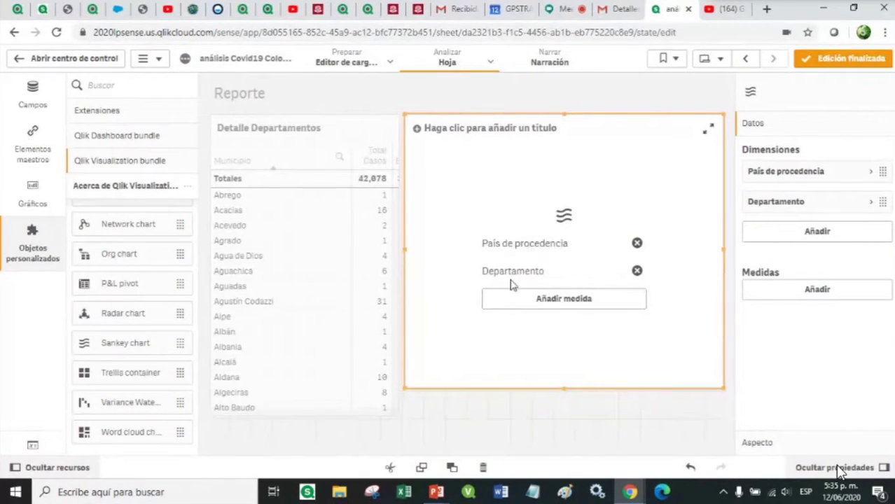
Step: Add Importados as the Sankey chart's measure, extend the chart down to the table's height, and finish editing the sheet
click(597, 301)
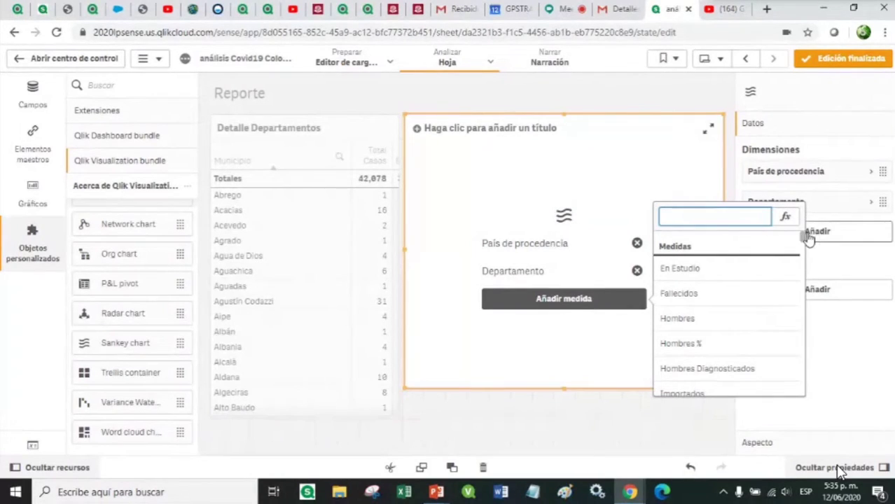
drag(807, 238, 804, 244)
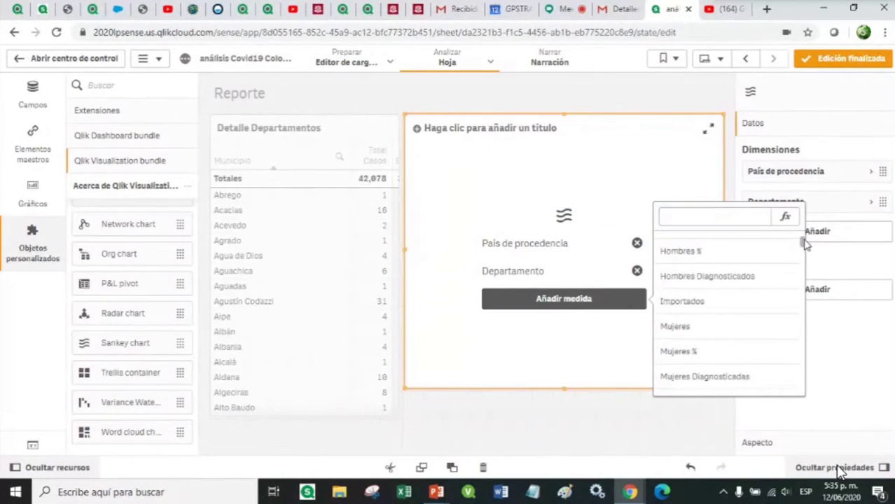
click(683, 301)
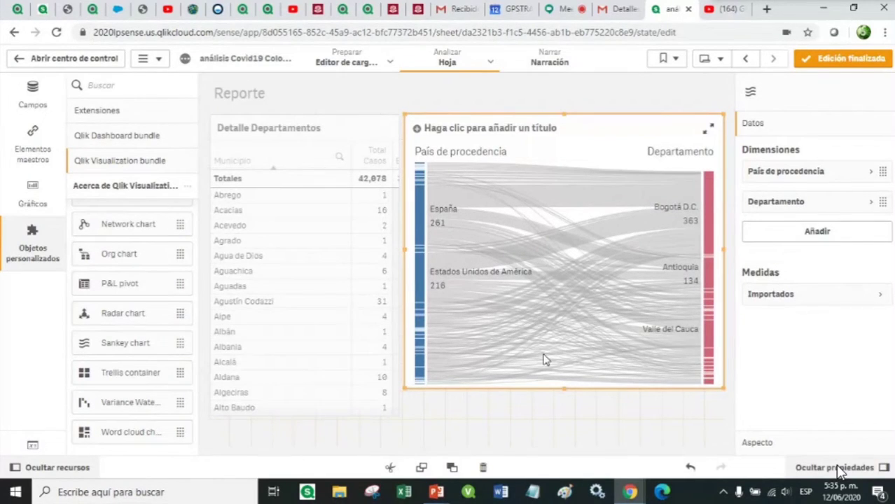
drag(562, 391, 562, 416)
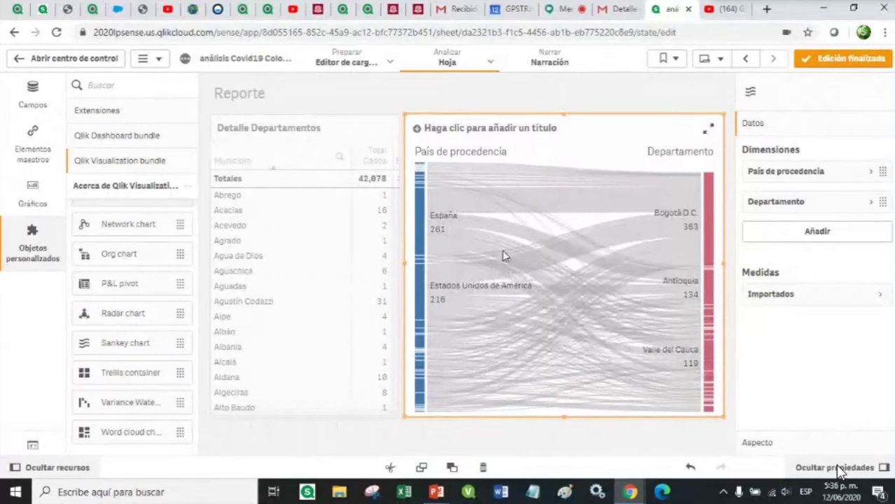
click(848, 59)
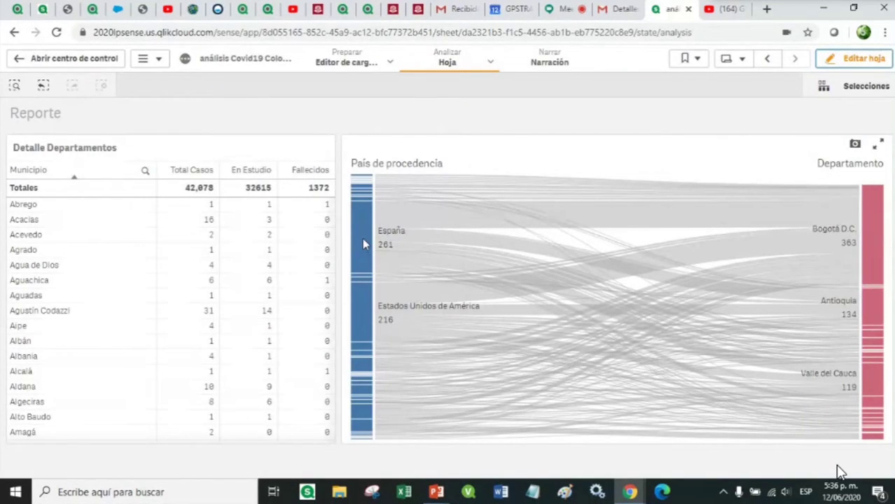
Step: Filter the sheet to Estados Unidos de América through the Sankey chart, examine its flows to the departments, and clear the selection
mouse_move(363, 240)
mouse_move(369, 337)
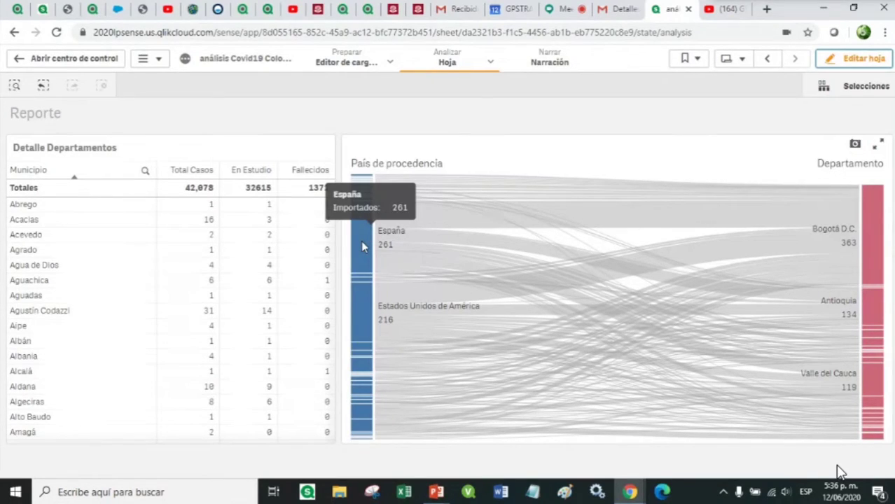
mouse_move(360, 320)
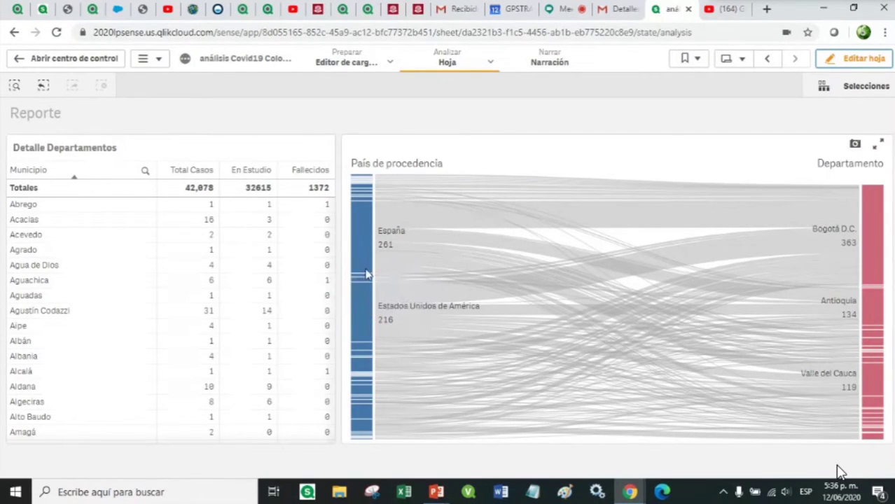
click(363, 313)
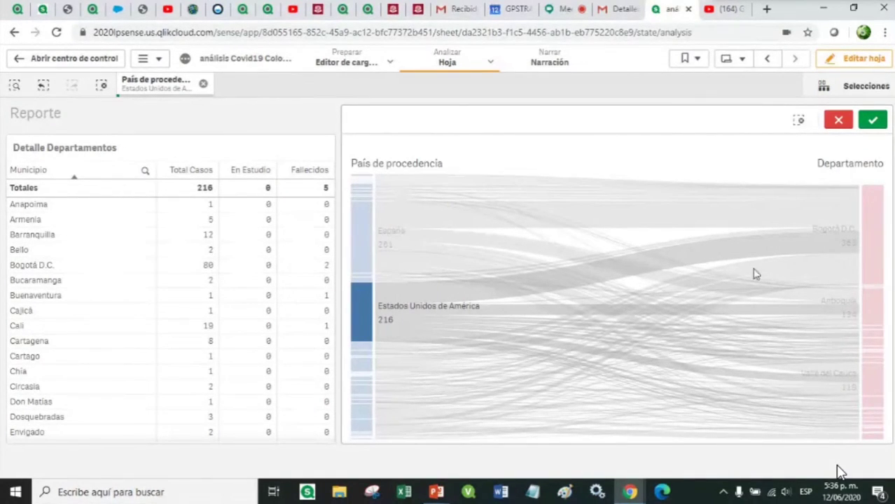
click(871, 123)
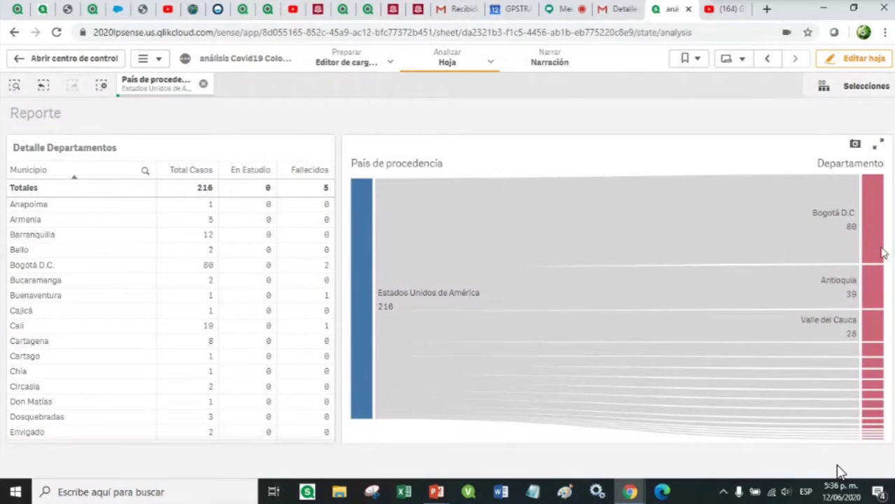
mouse_move(874, 225)
mouse_move(875, 294)
mouse_move(686, 232)
click(203, 84)
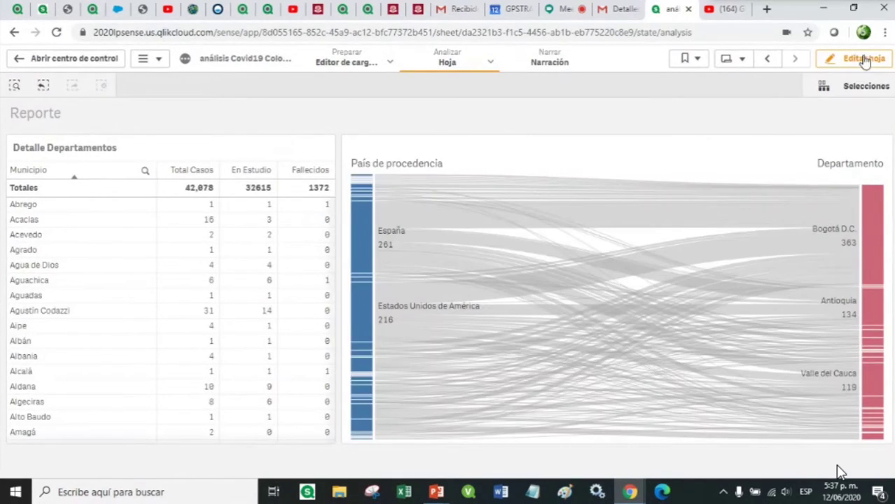
Step: Reopen the sheet for editing and add Sexo and Estado as further dimensions of the Sankey chart
click(863, 59)
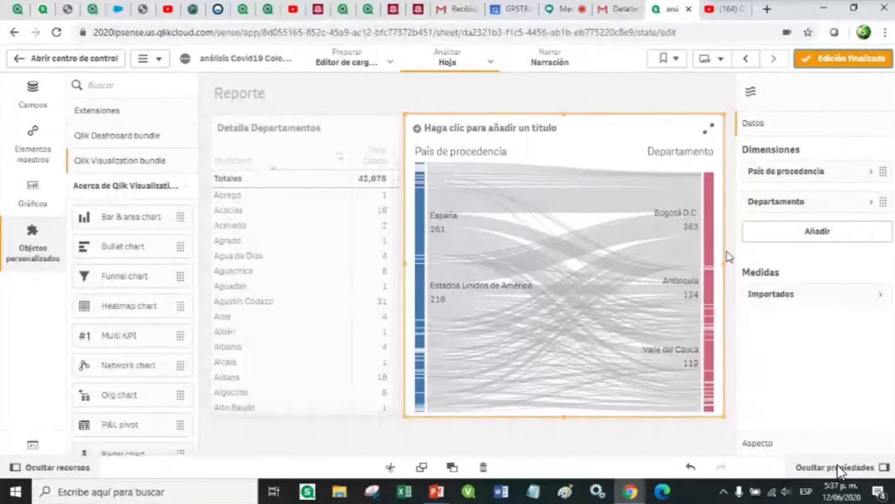
click(818, 233)
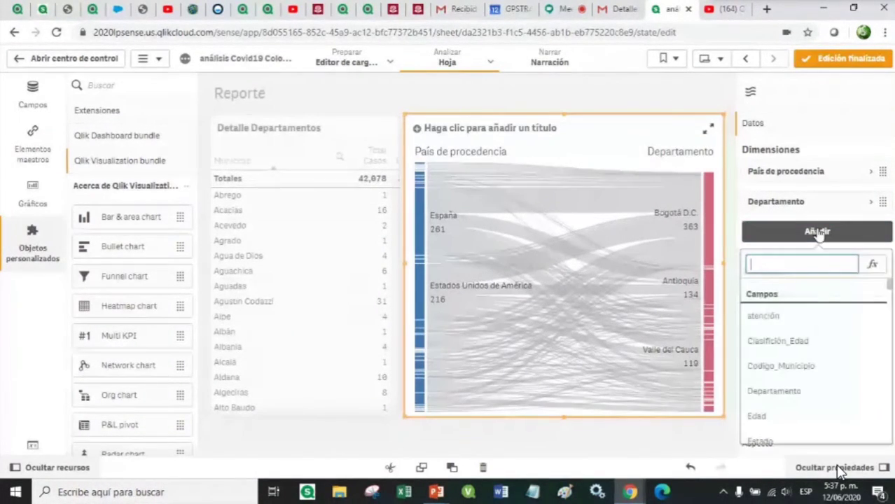
text(se)
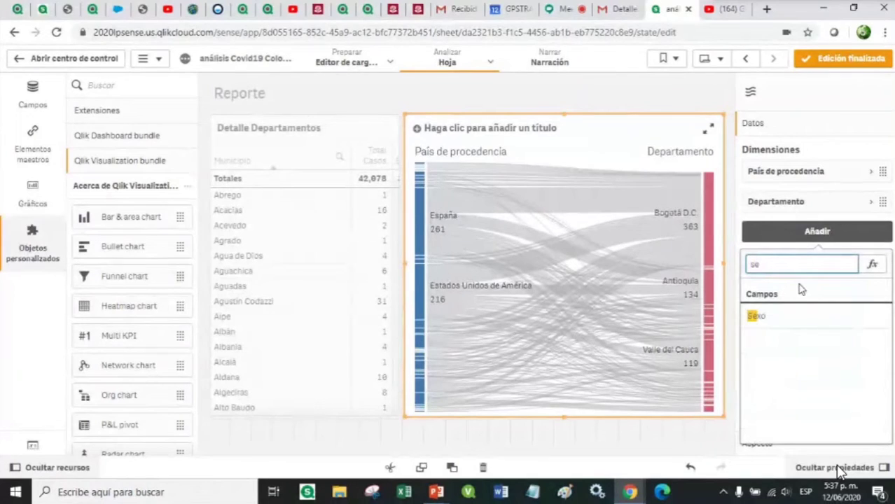
click(783, 321)
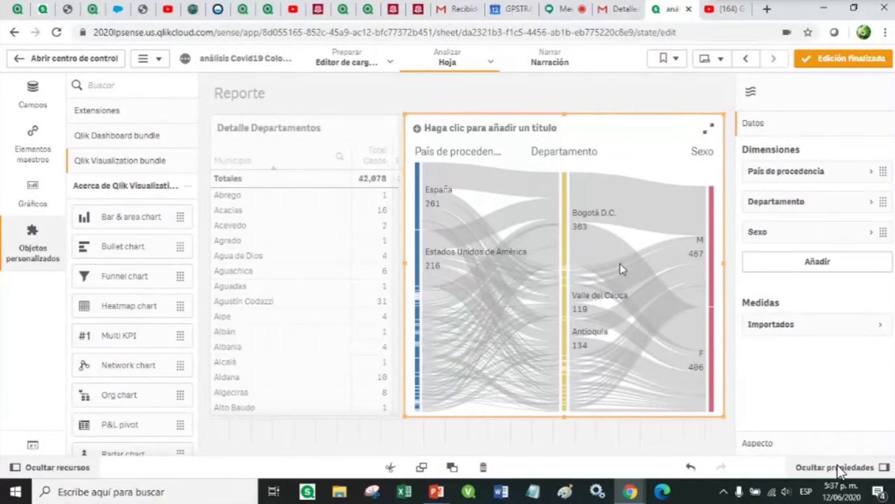
click(813, 264)
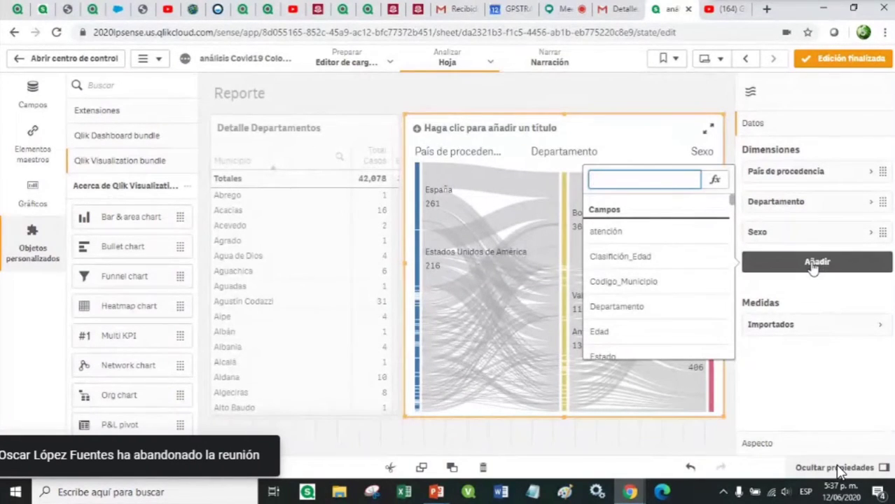
text(es)
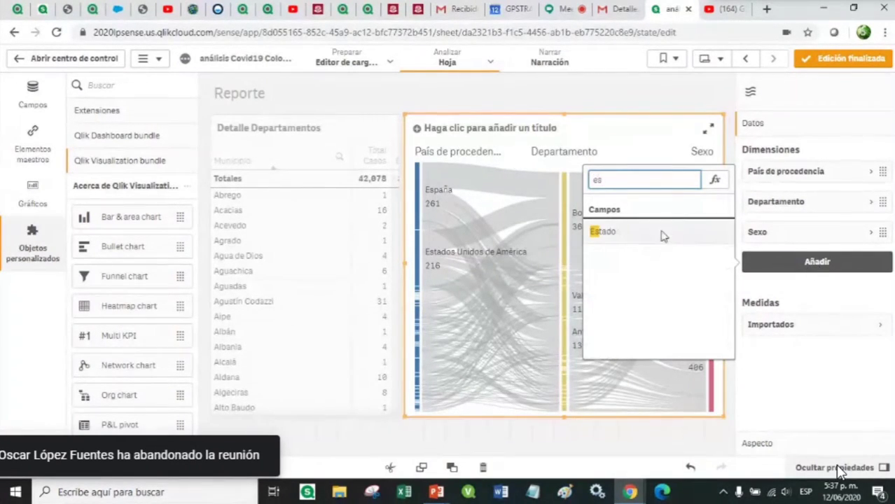
click(664, 237)
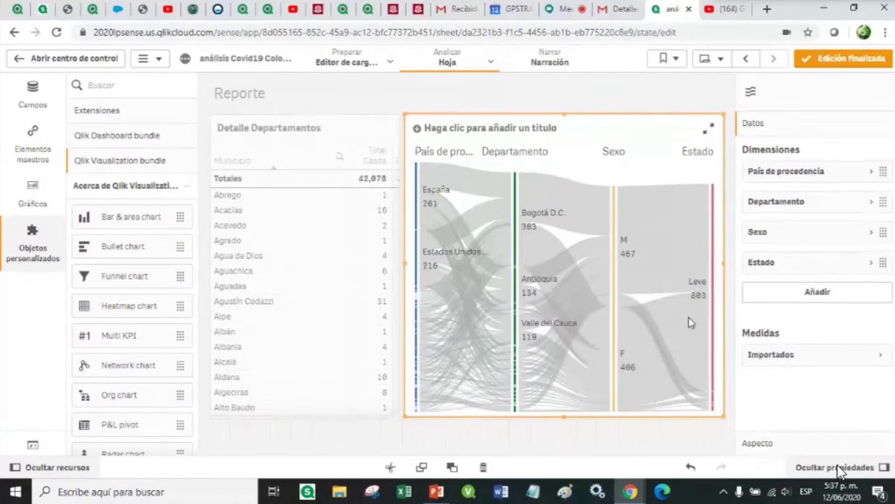
Step: Narrow the Detalle Departamentos table, widen the Sankey chart to meet it, and finish editing the sheet
click(381, 249)
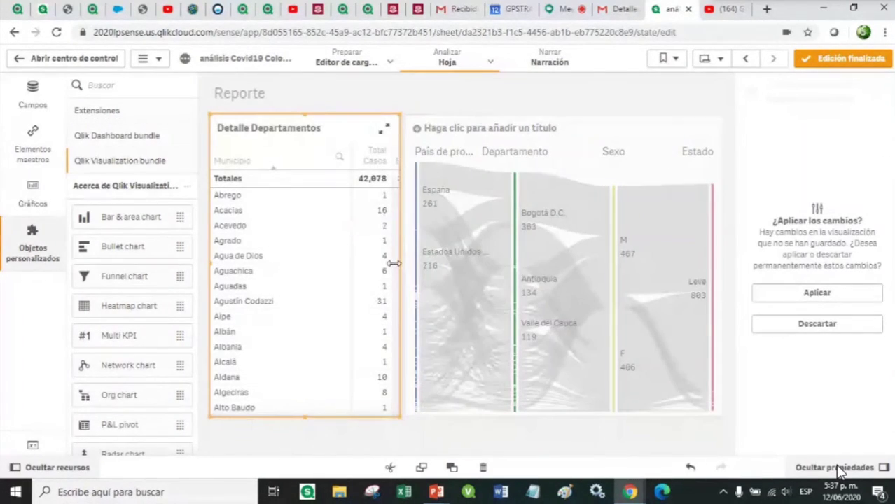
drag(394, 263, 360, 263)
click(415, 255)
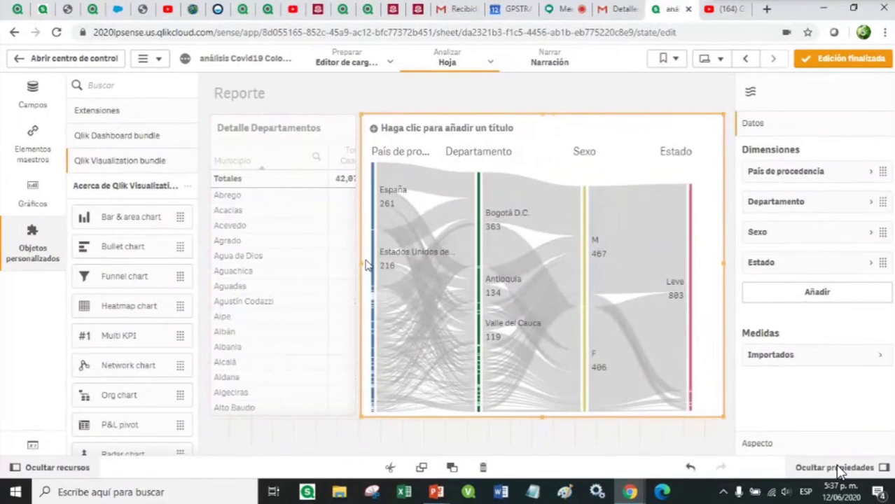
click(822, 62)
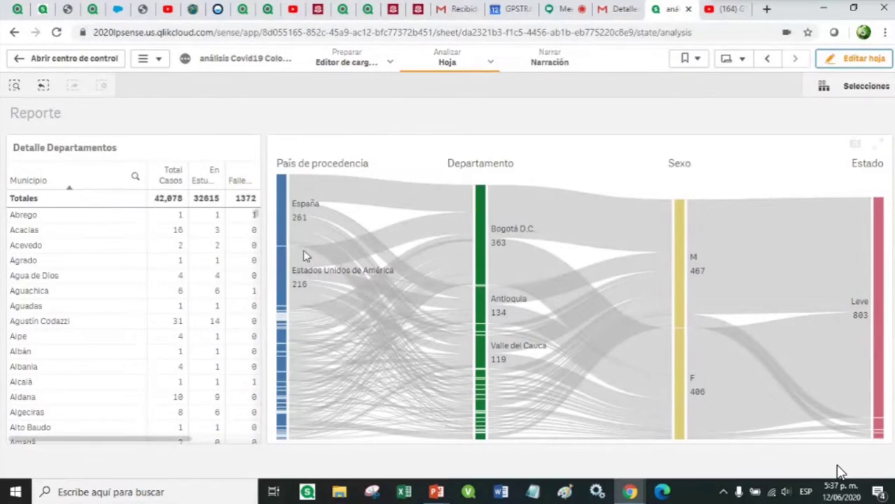
Step: Examine the four-level Sankey flows, filter the sheet to Antioquia through the chart, and inspect the department's flows by country and sex
mouse_move(303, 252)
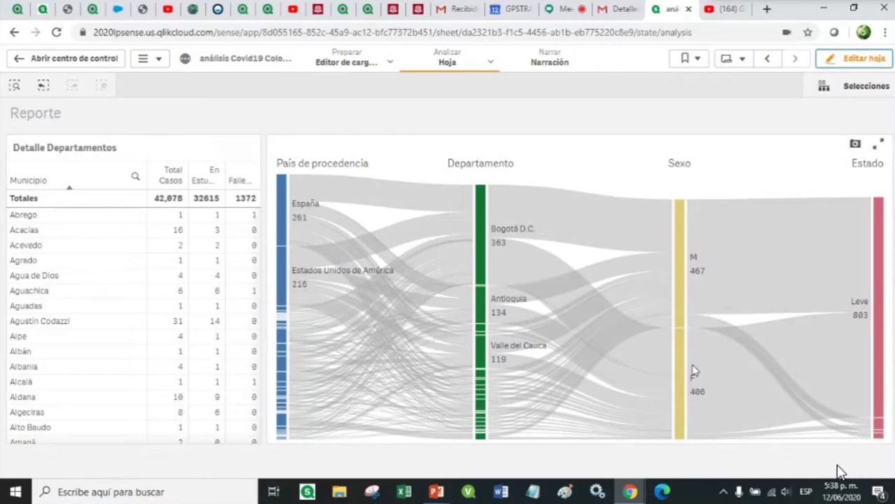
mouse_move(694, 391)
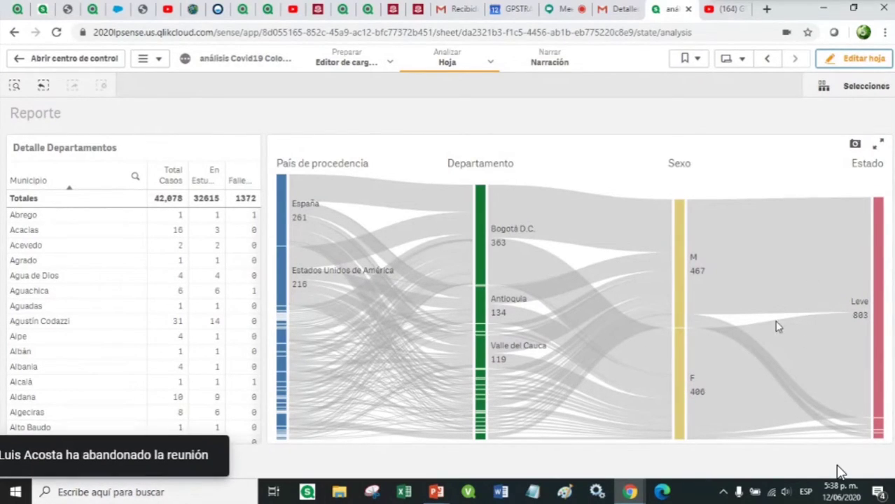
mouse_move(498, 316)
mouse_move(678, 343)
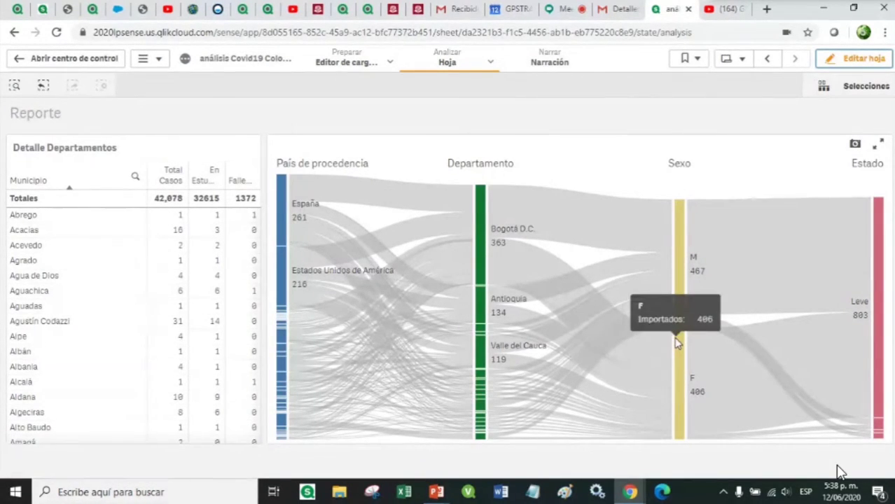
click(483, 315)
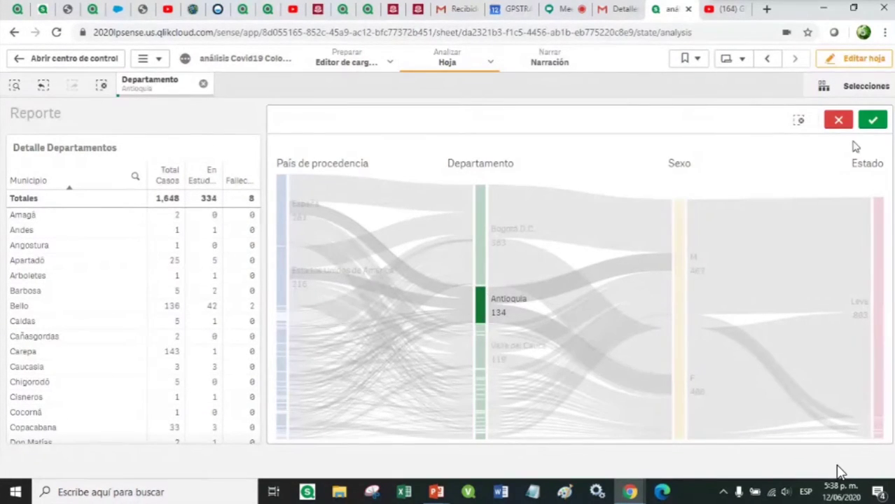
click(871, 121)
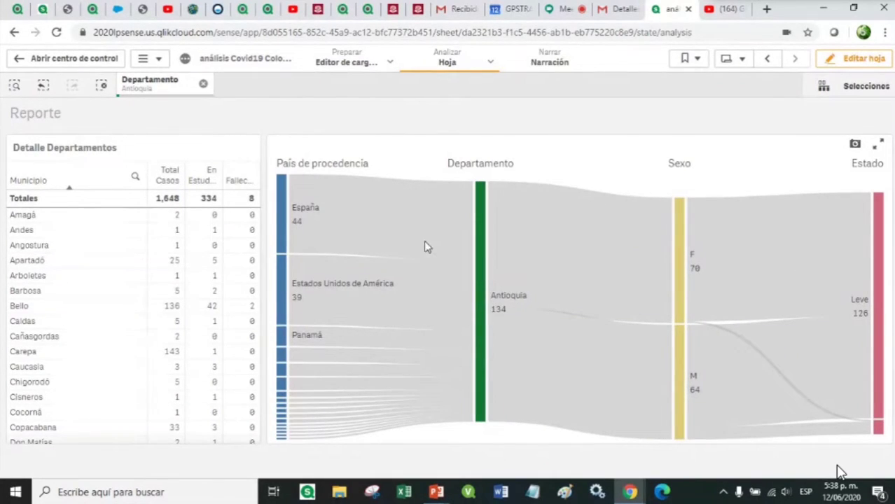
mouse_move(406, 234)
mouse_move(573, 357)
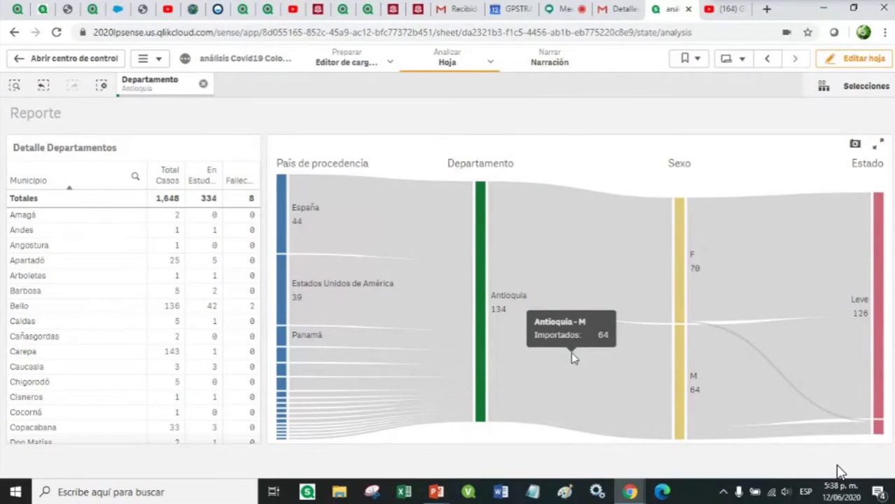
Step: Narrow the Antioquia selection to Sexo F in the Sankey chart, and clear both the Departamento and Sexo selections
click(676, 265)
click(877, 122)
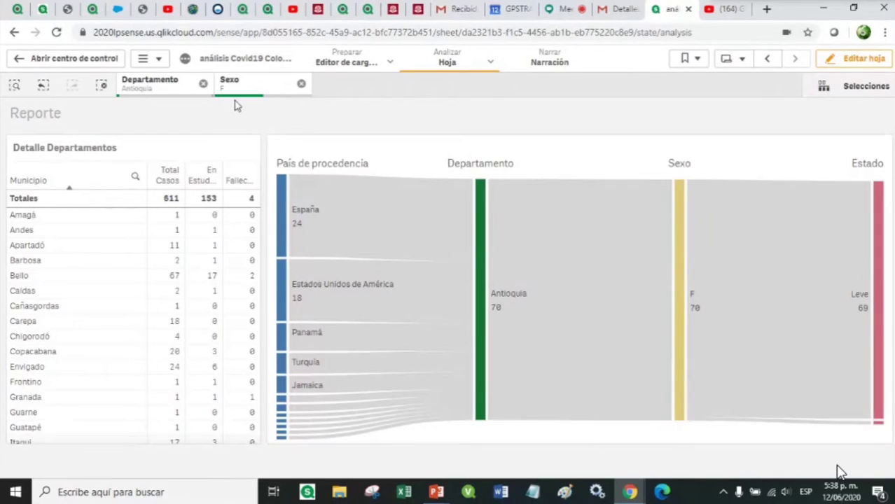
click(202, 85)
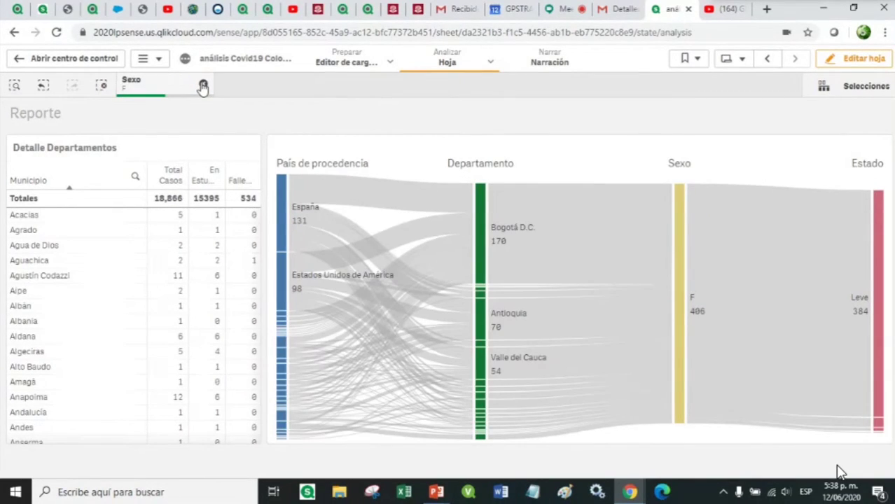
click(202, 85)
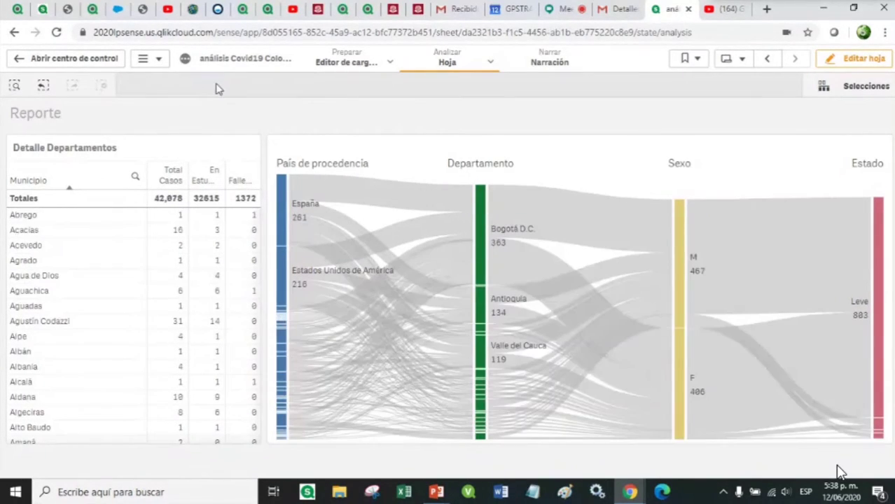
Step: Reopen the sheet for editing and title the Sankey chart "Seguimiento Casos Importados"
click(827, 62)
click(417, 123)
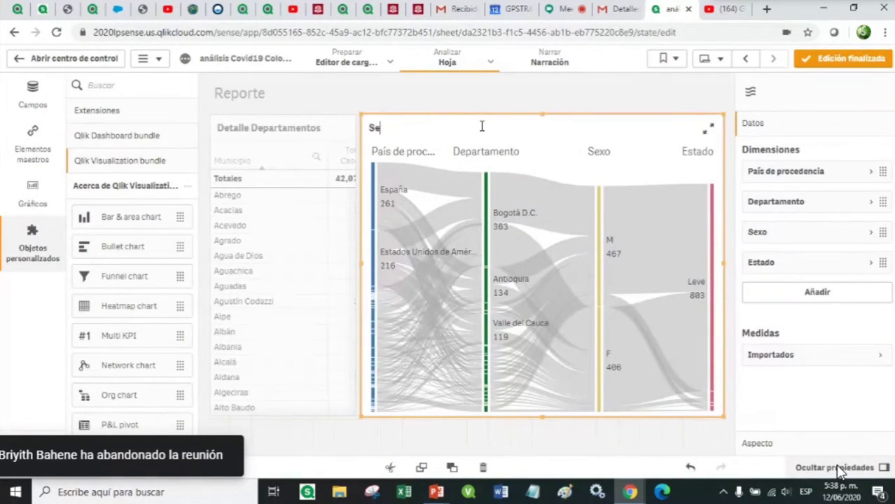
text(CA)
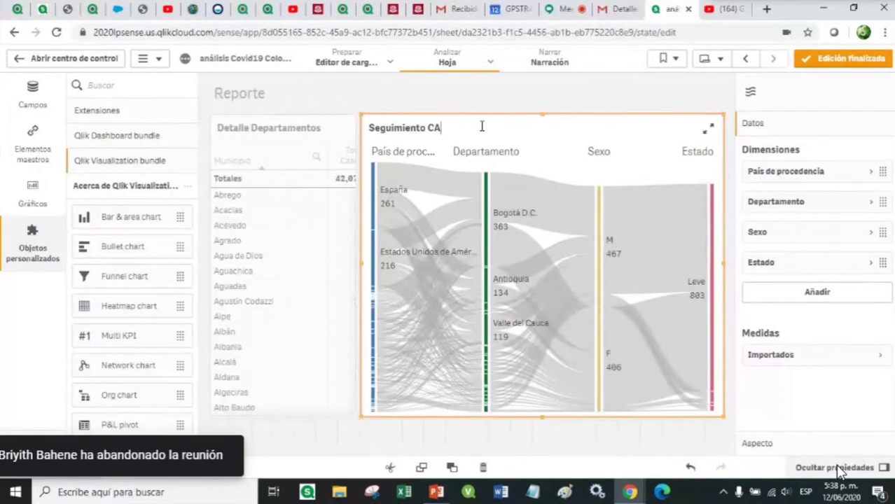
text(sos Importados)
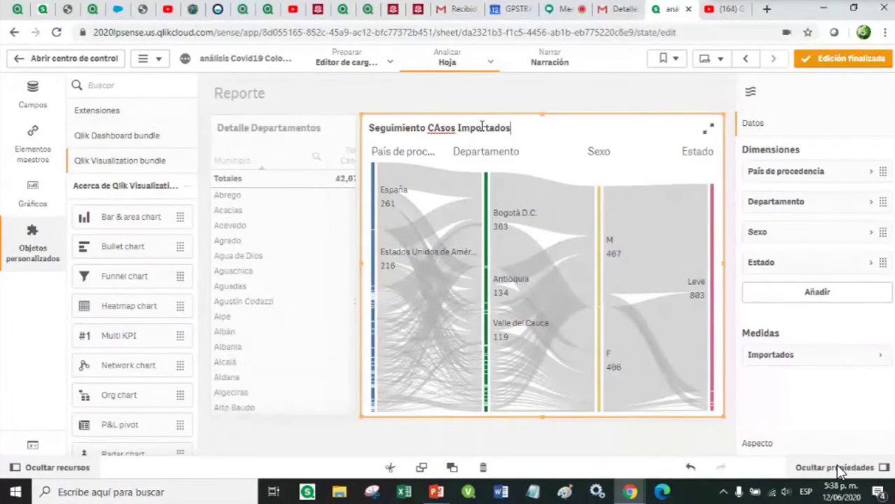
key(Left)
key(Left)
key(Left)
key(BackSpace)
text(a)
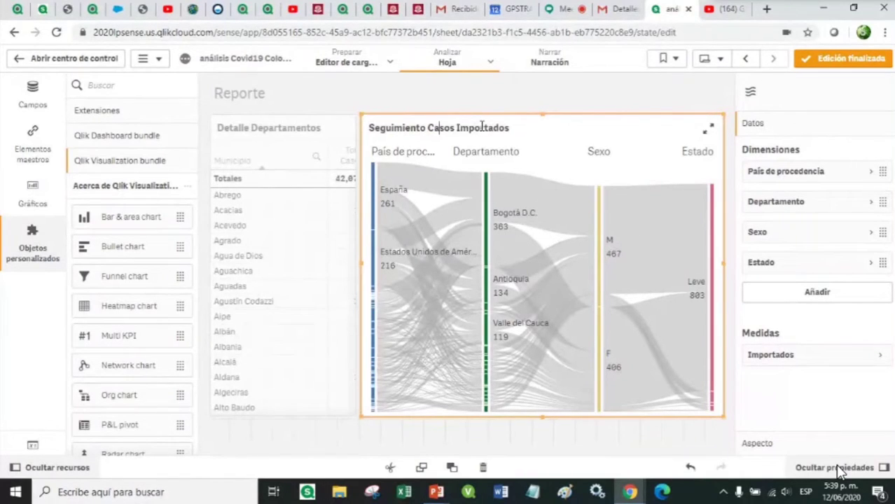
click(615, 96)
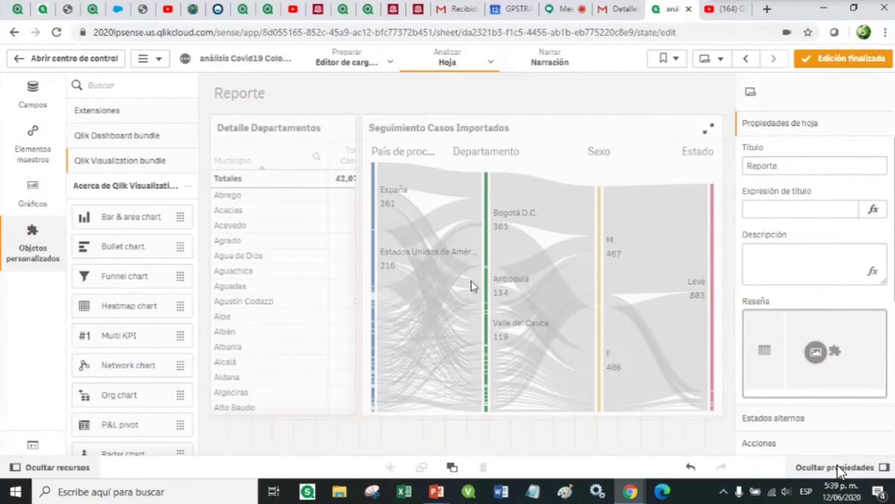
Step: Look through the standard charts and the Qlik Visualization bundle objects, and open the Dashboard sheet
click(32, 196)
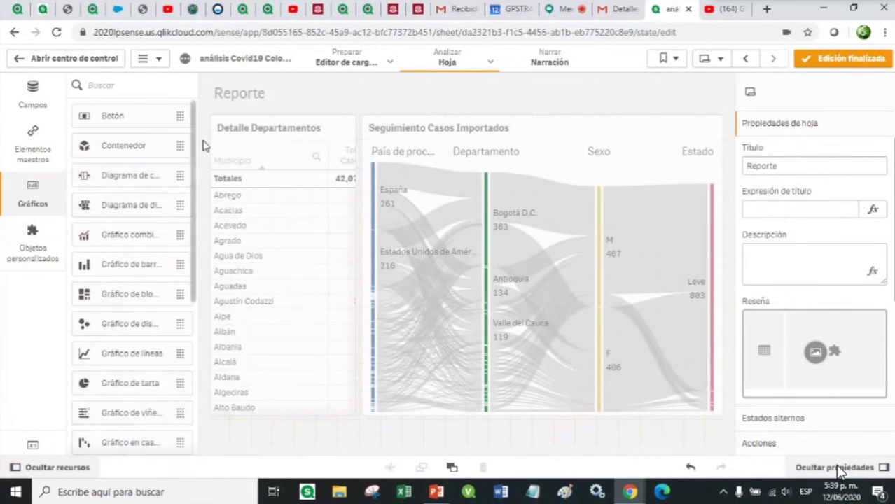
drag(197, 164, 210, 293)
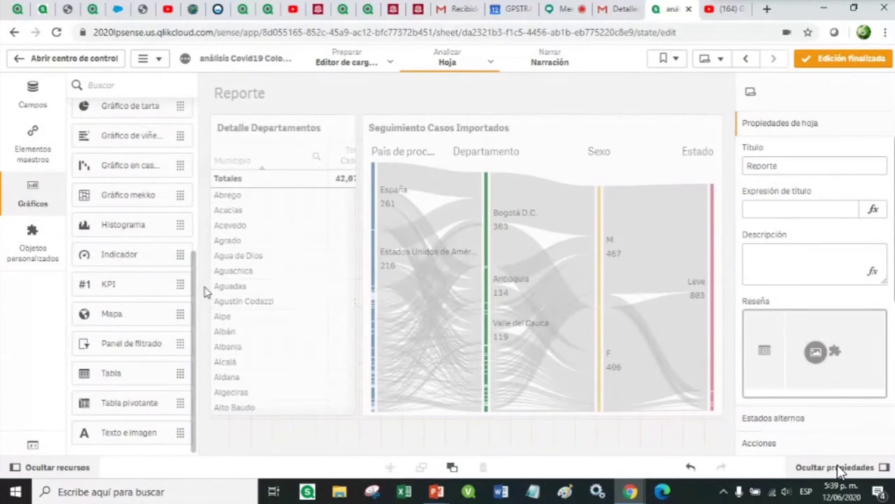
click(41, 250)
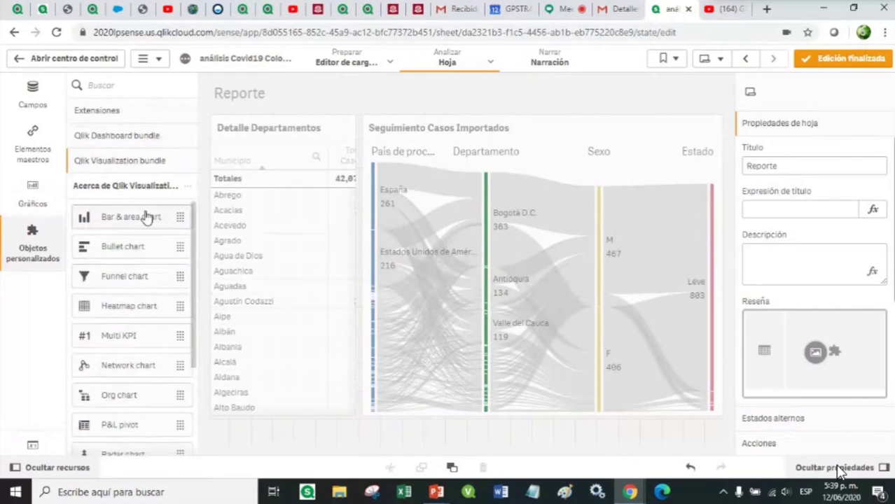
scroll(148, 297, down, 2)
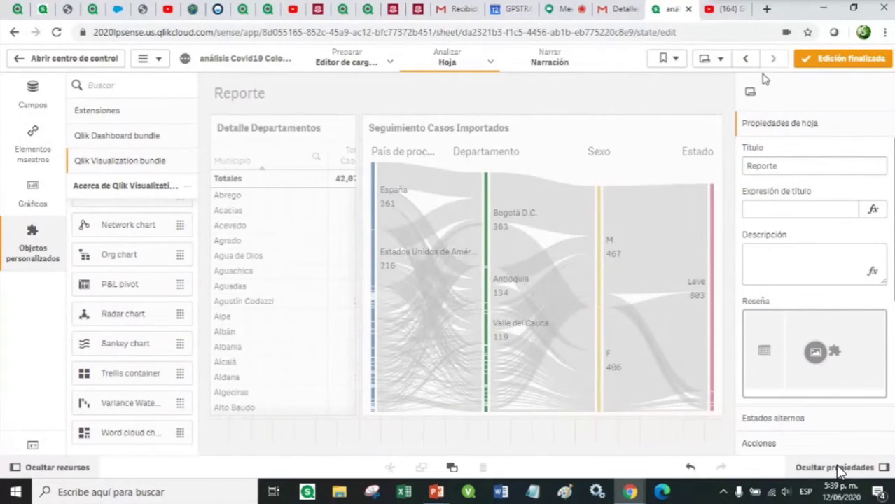
click(722, 63)
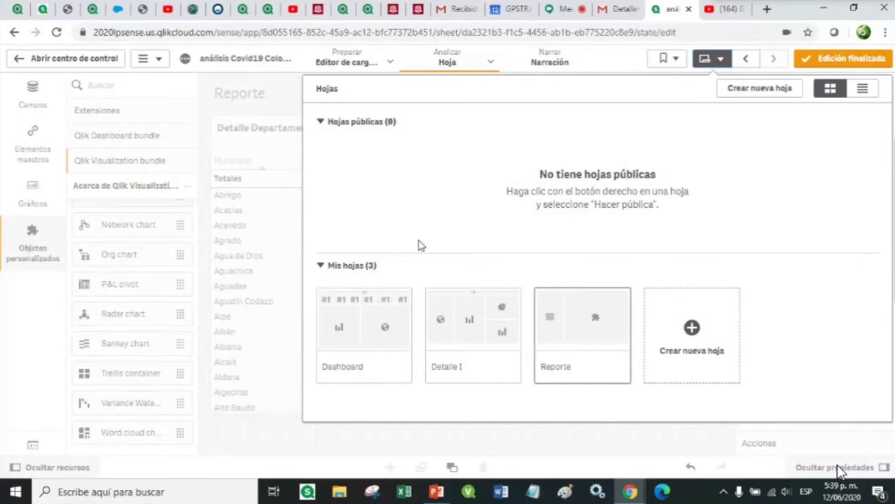
click(370, 343)
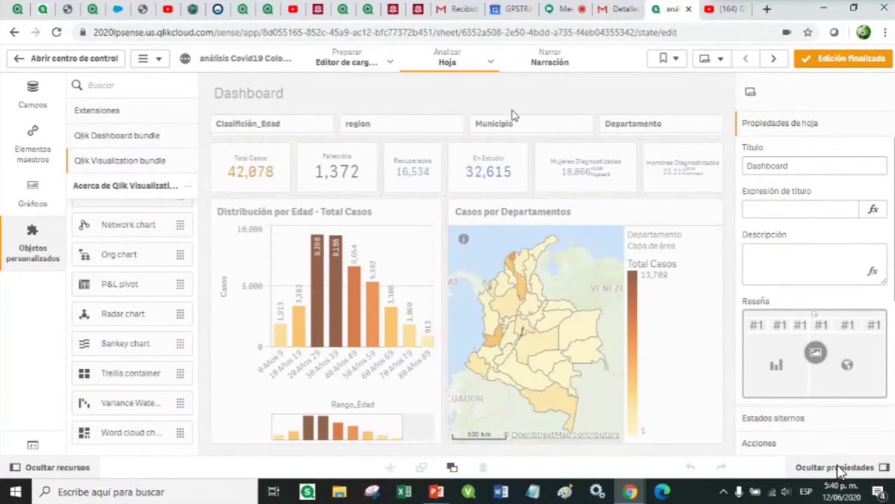
Step: Finish editing the Dashboard sheet and filter Rango_Edad from 10 Años 19 through 50 Años 59 in the age distribution chart
click(826, 62)
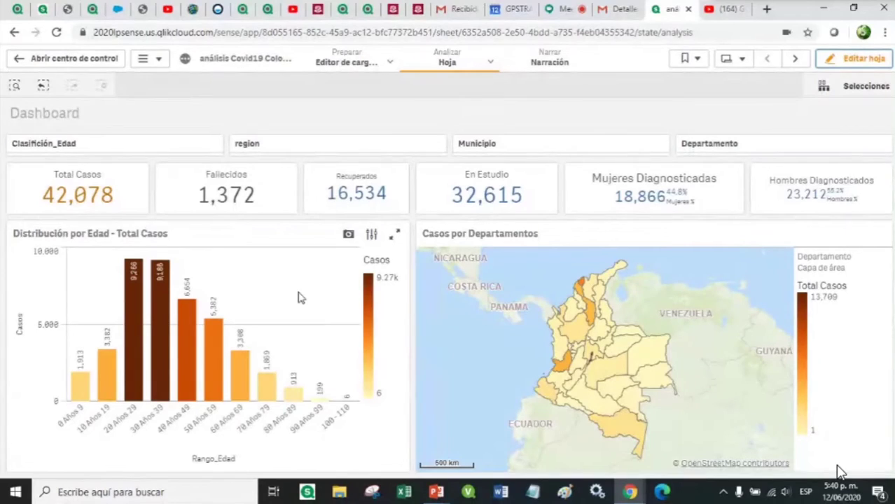
click(97, 417)
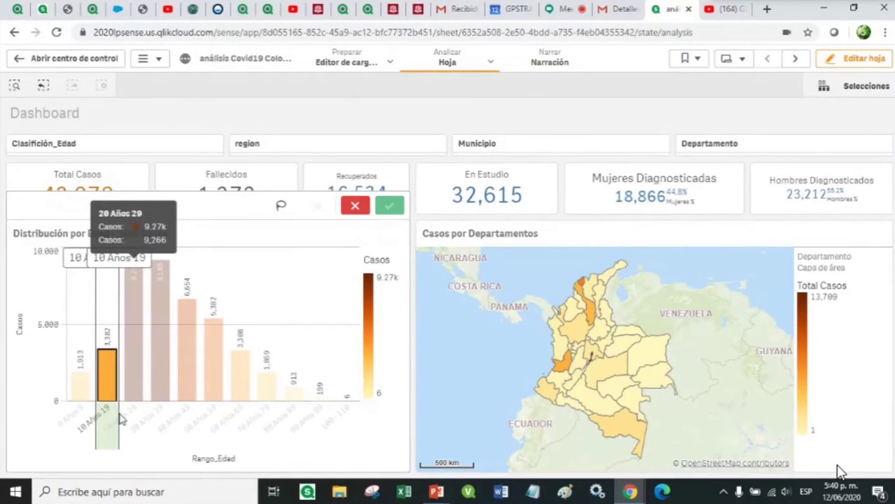
drag(120, 419, 231, 426)
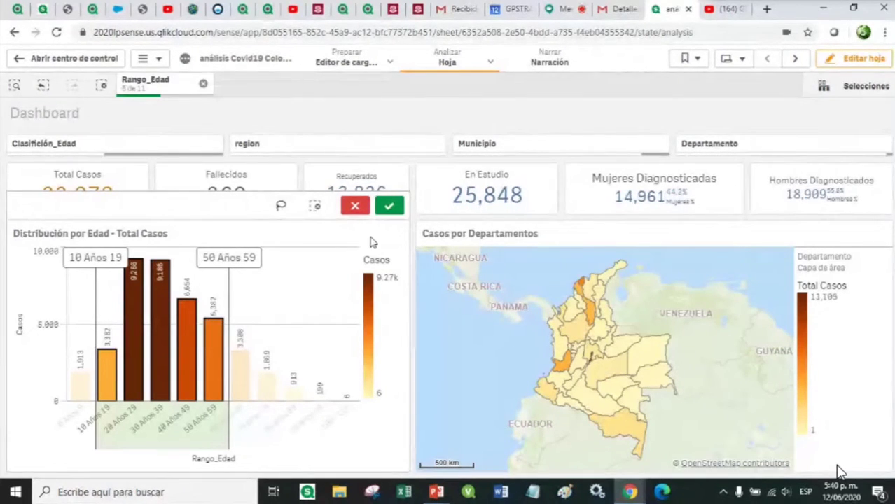
click(389, 206)
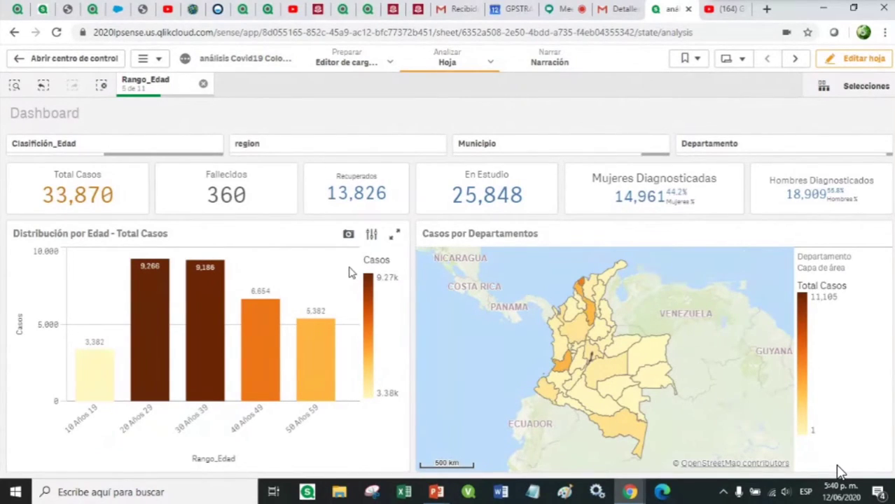
Step: Filter the Dashboard's region field to Región Caribe and Región Centro Oriente
click(334, 146)
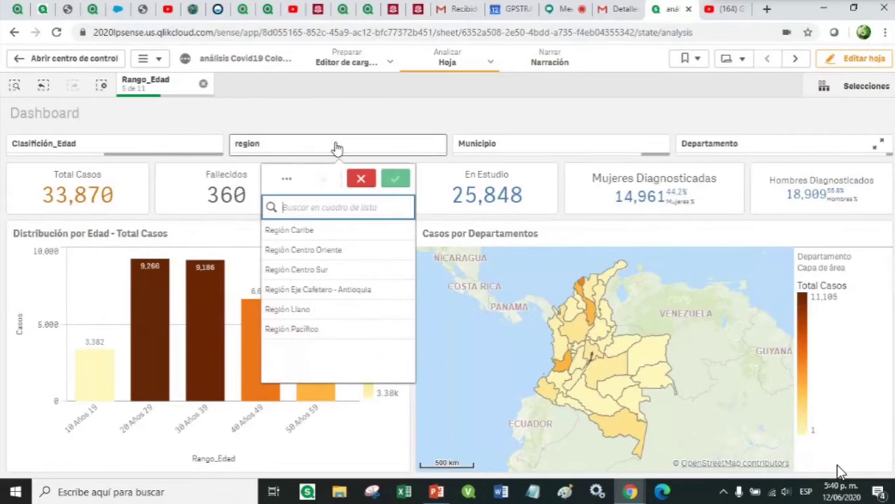
click(329, 234)
click(344, 252)
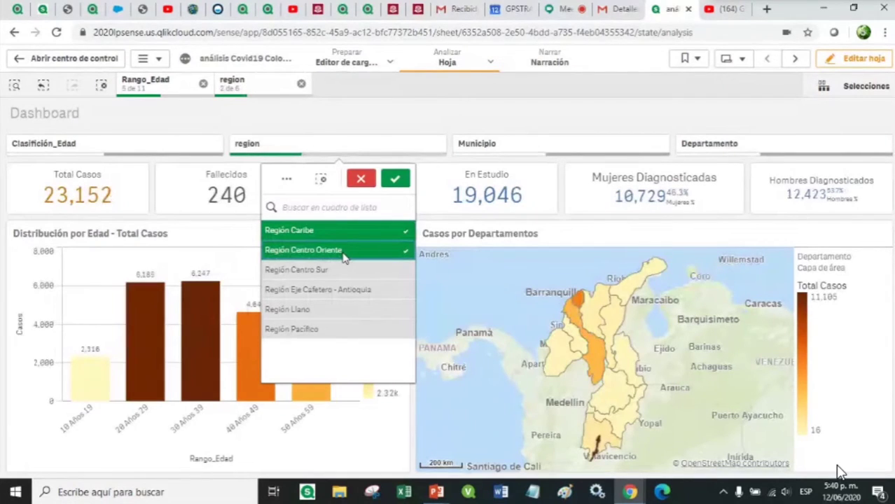
click(397, 182)
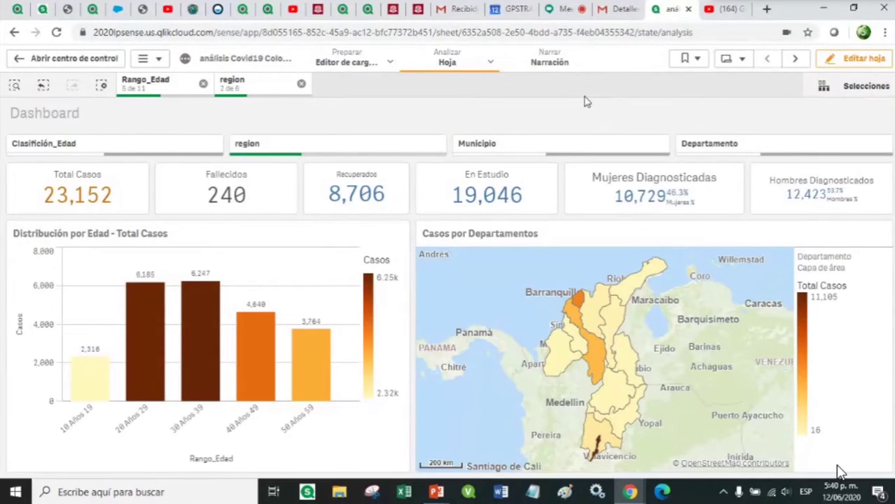
Step: Save the current age and region selections as a bookmark titled "Regiones", keeping the sheet location
click(697, 60)
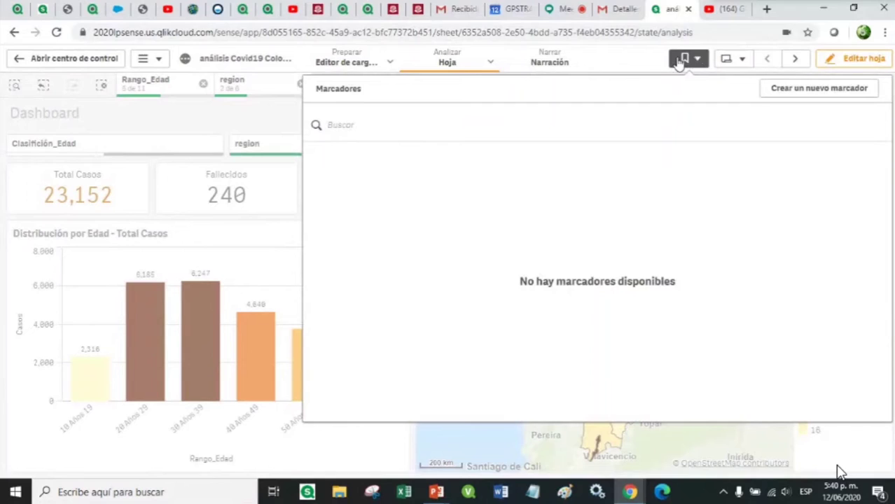
click(803, 97)
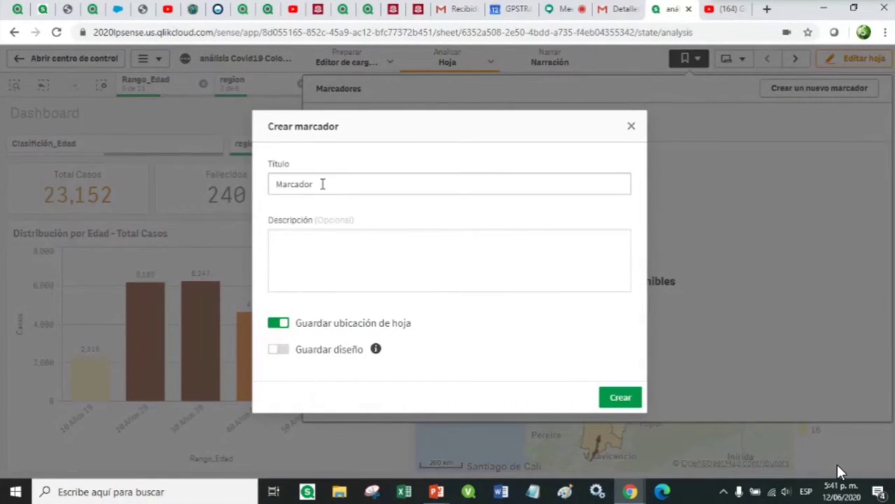
drag(321, 185, 270, 192)
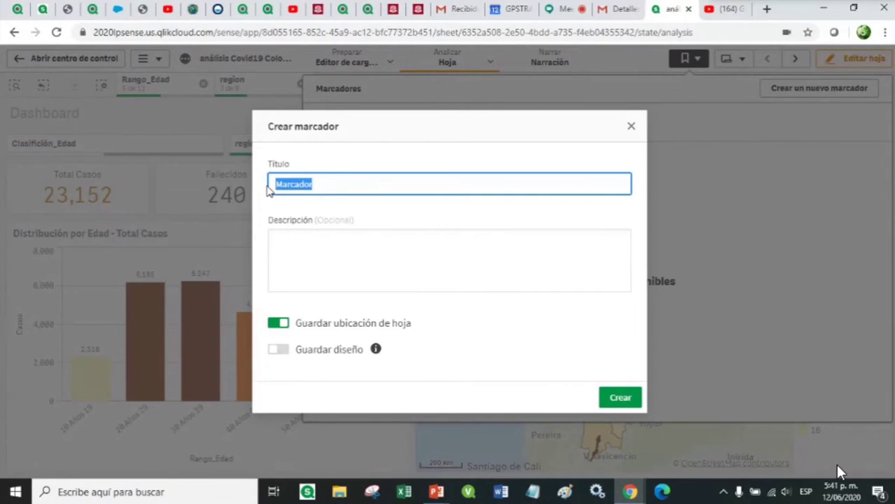
text(Regiones)
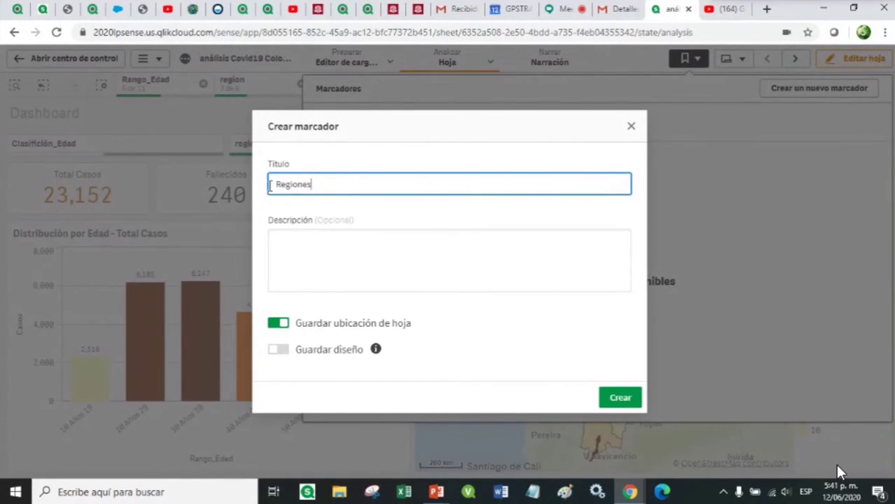
click(619, 397)
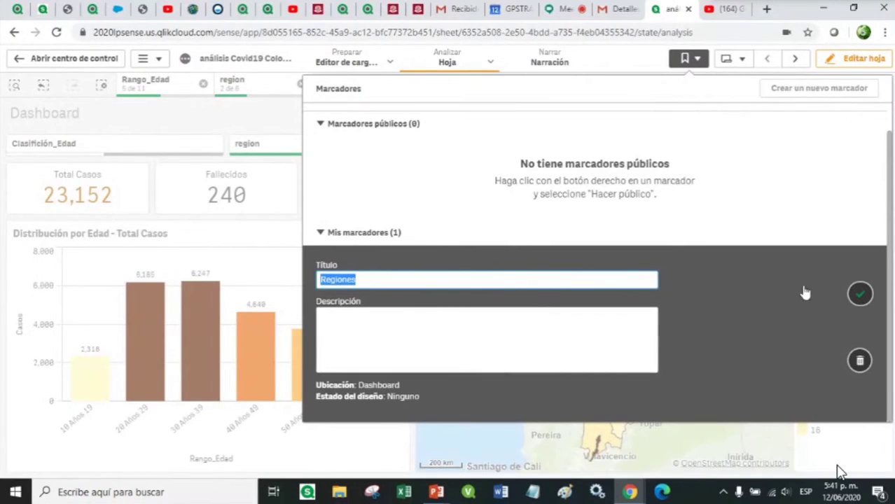
click(860, 294)
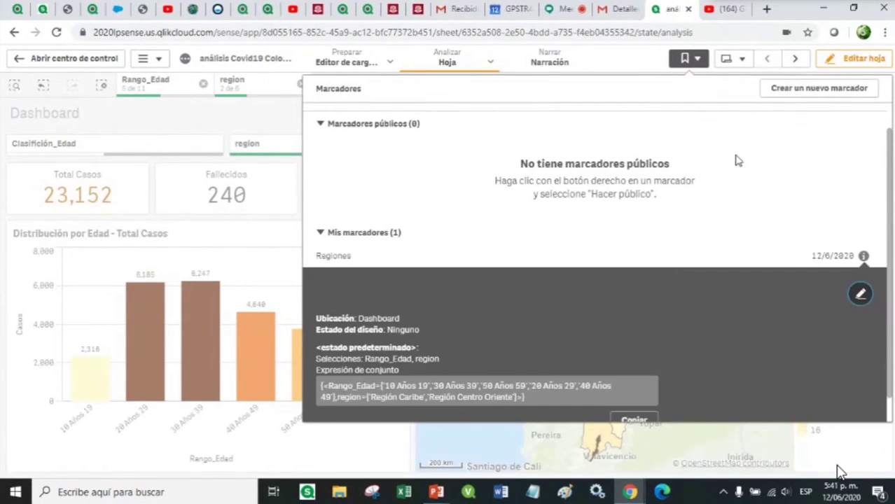
click(683, 60)
click(683, 60)
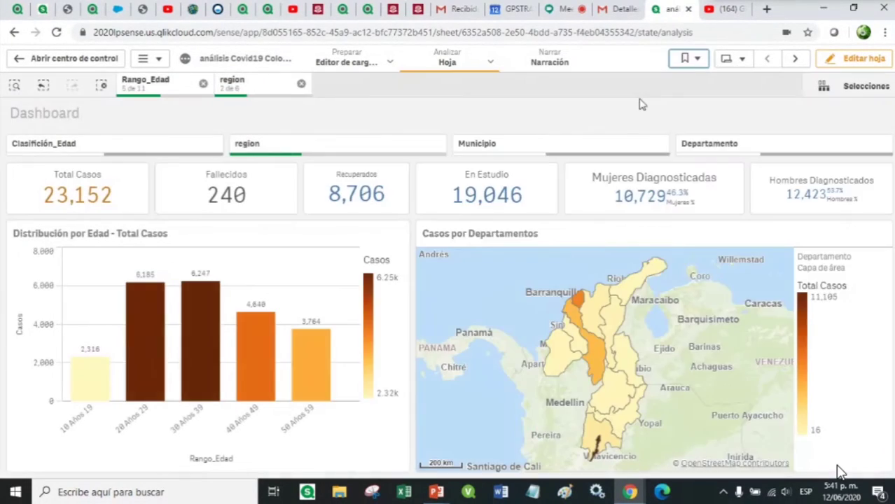
Step: Clear all selections, go to the Detalle I sheet, and filter Tipo to En estudio in the distribution chart
click(101, 85)
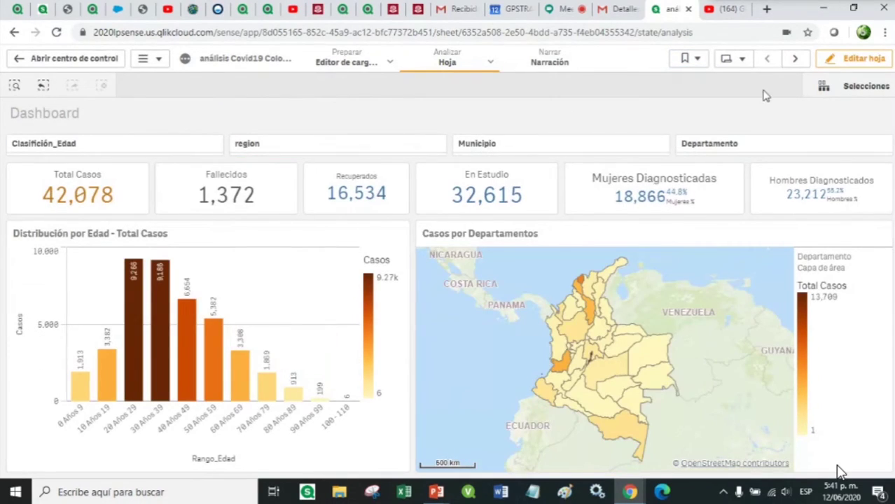
click(793, 60)
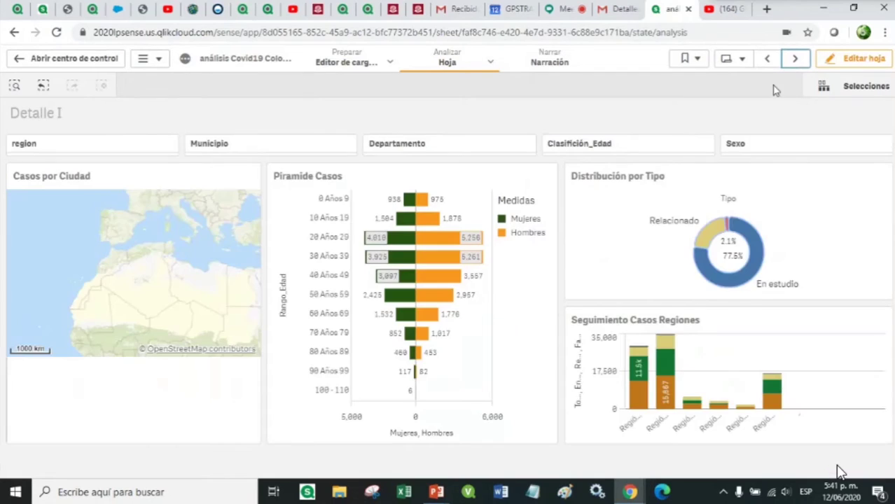
click(716, 269)
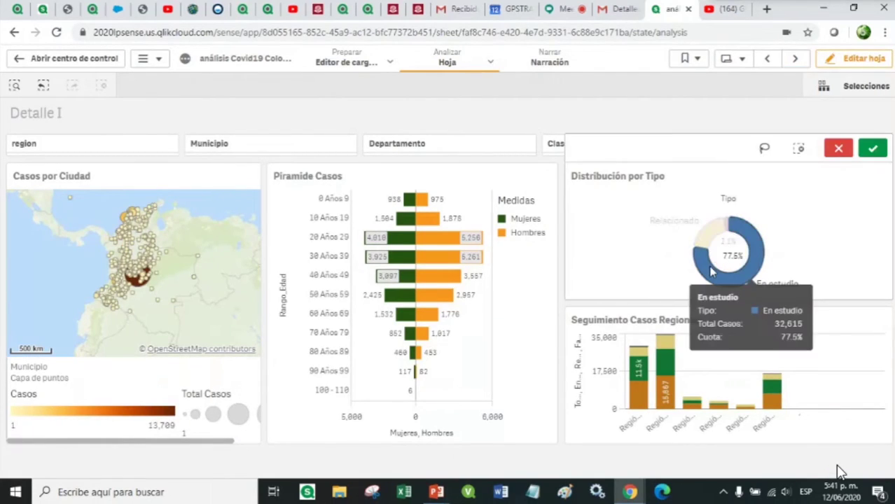
click(872, 150)
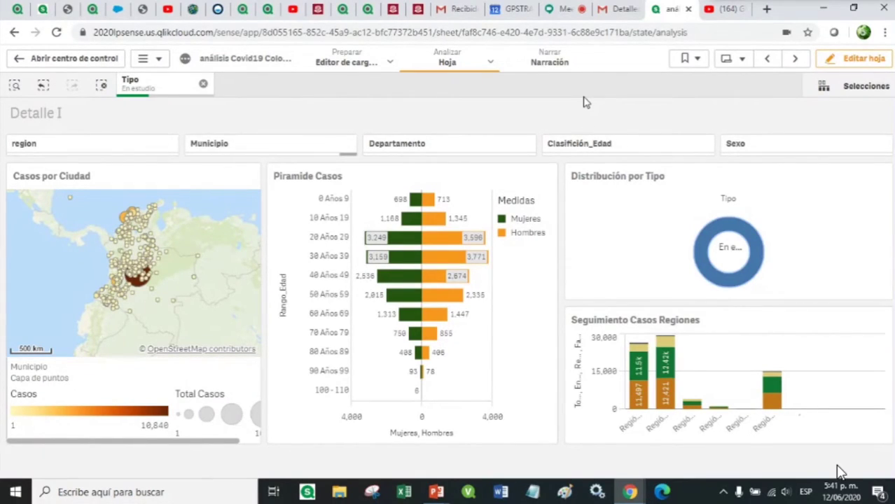
Step: Apply the Regiones bookmark to restore its saved sheet and filters, and clear all selections
click(687, 60)
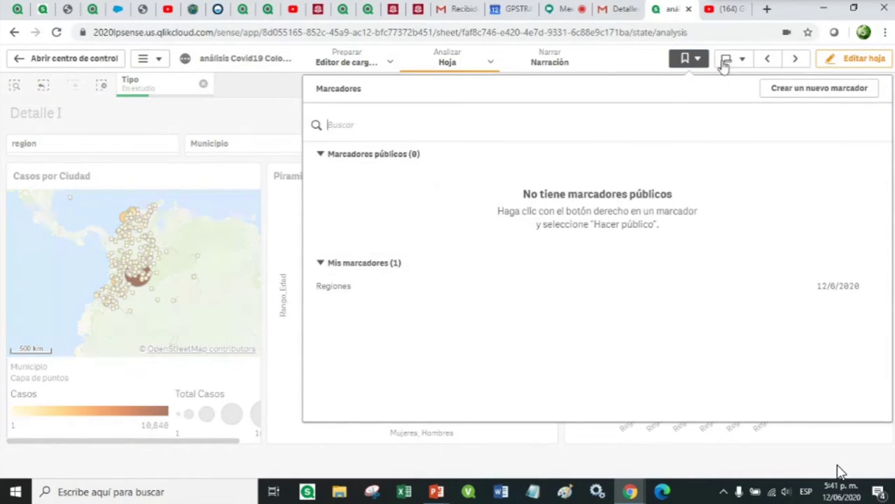
click(354, 287)
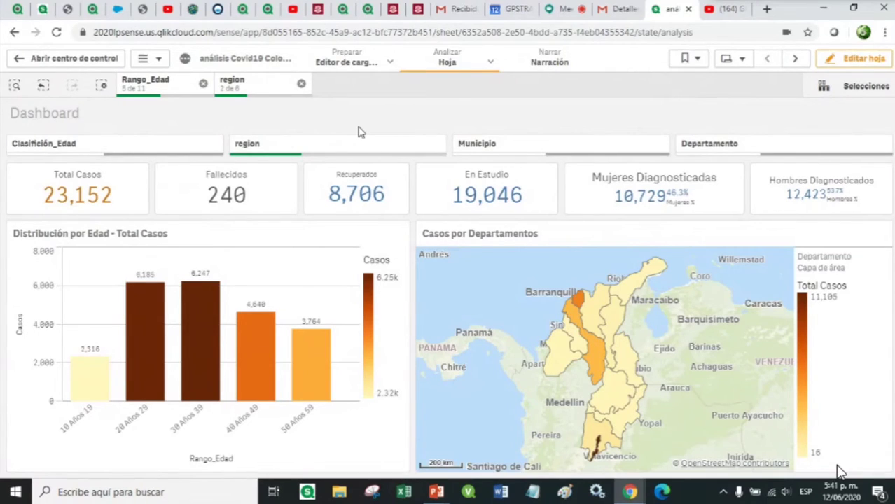
click(102, 86)
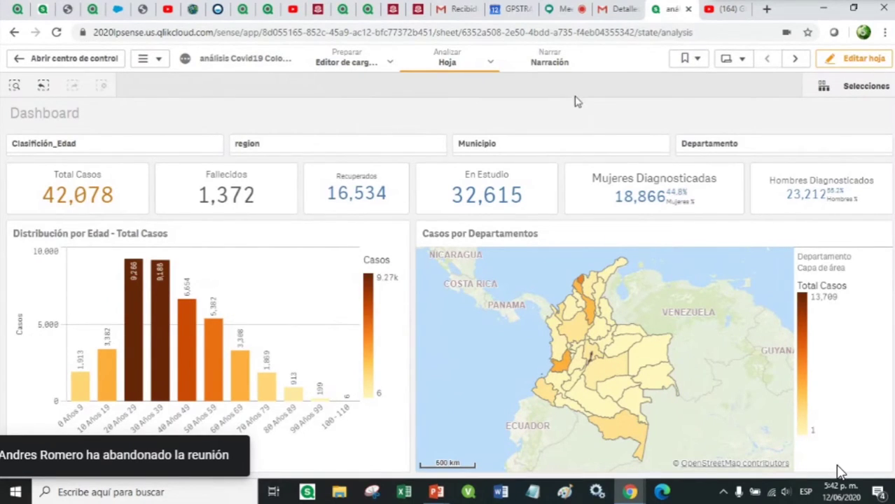
Step: Switch the analysis view to Conocimientos and ask for "total casos por departamento" by voice
click(491, 61)
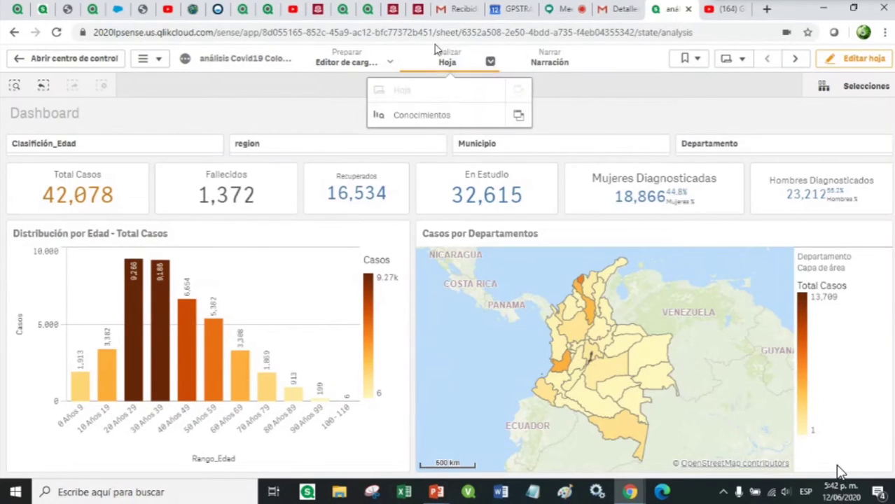
click(434, 119)
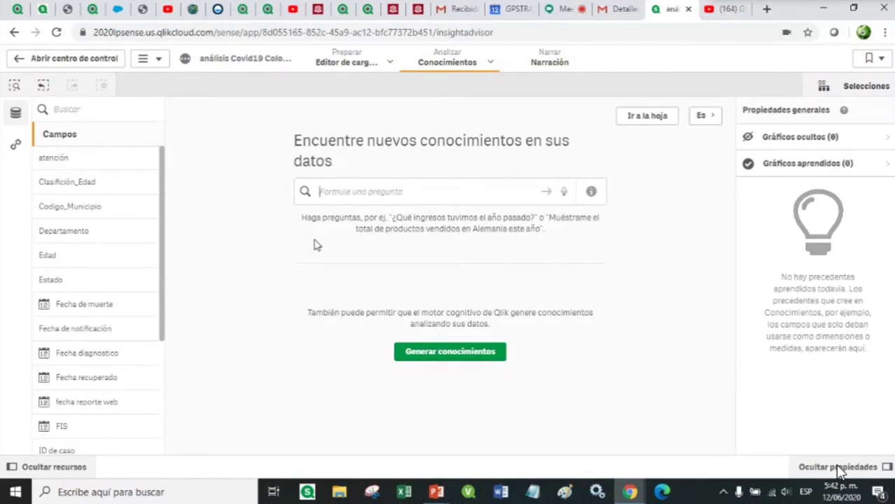
click(566, 194)
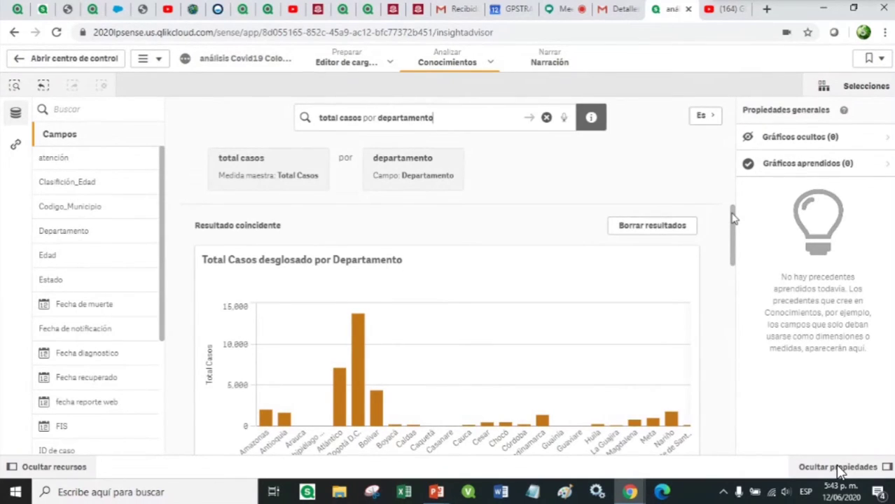
Step: Examine the matching and additional charts generated for total cases by department, including the Bogotá D.C. bar
drag(733, 219, 746, 300)
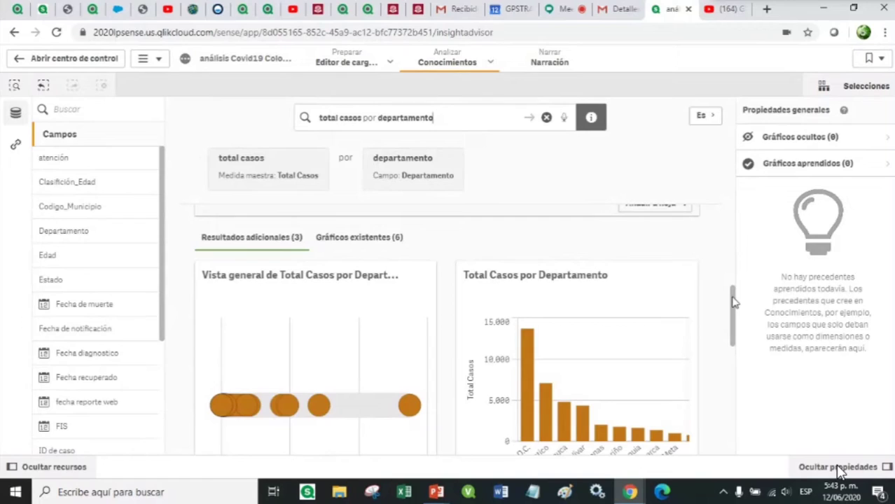
drag(733, 301, 748, 377)
drag(760, 342, 734, 214)
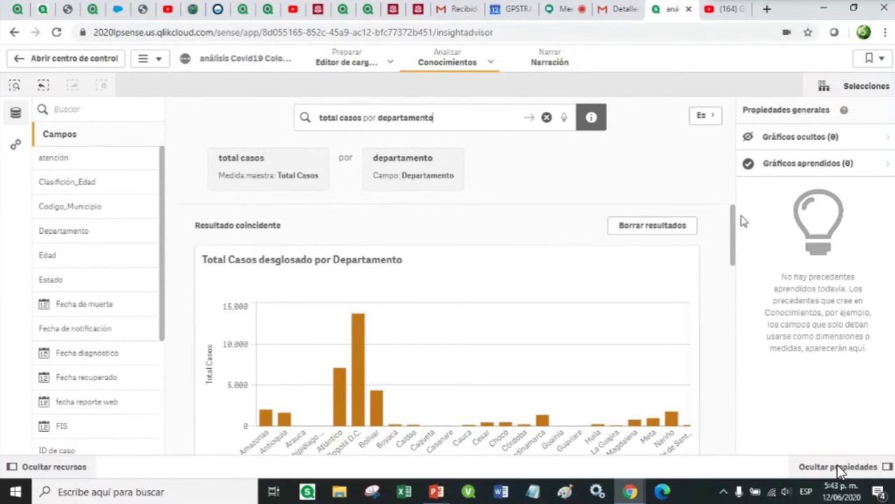
drag(733, 215, 737, 239)
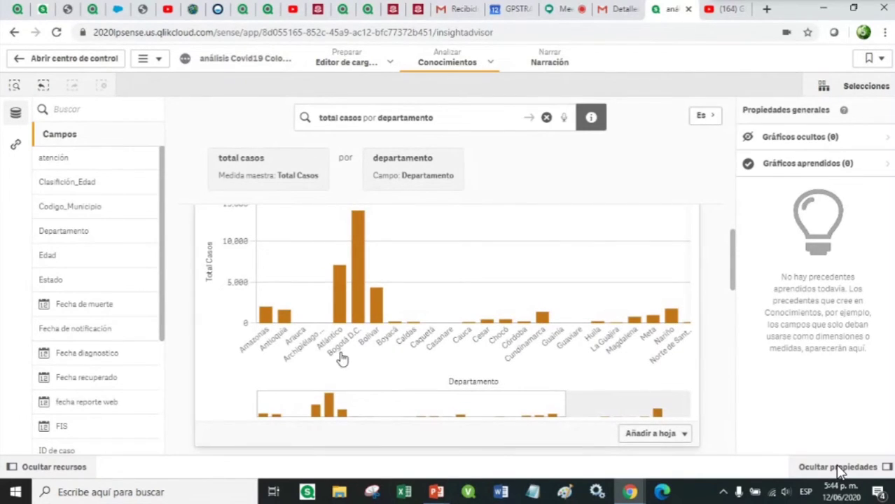
mouse_move(344, 353)
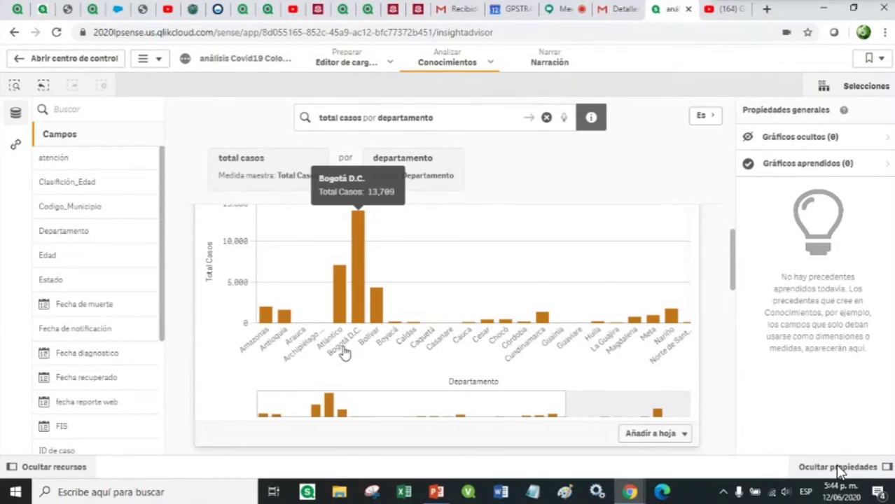
Step: Add the descending bar chart "Total Casos por Departamento" from the additional results to a new sheet
scroll(723, 316, down, 3)
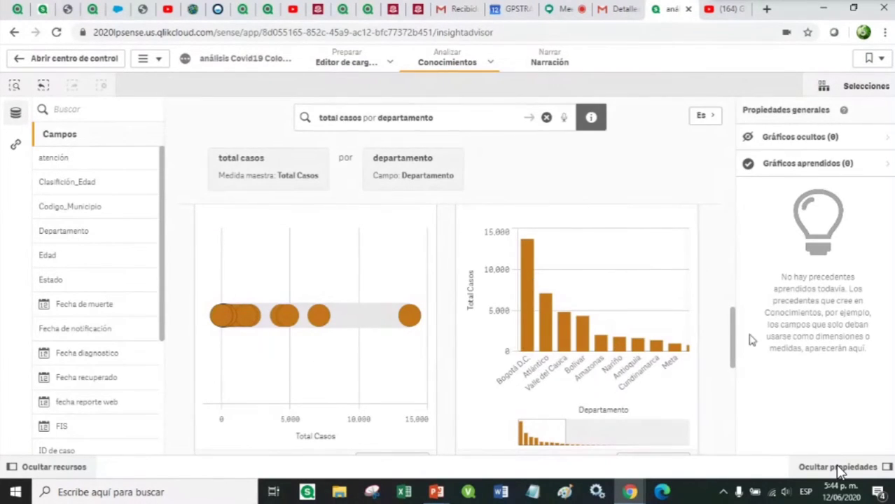
drag(734, 324, 735, 337)
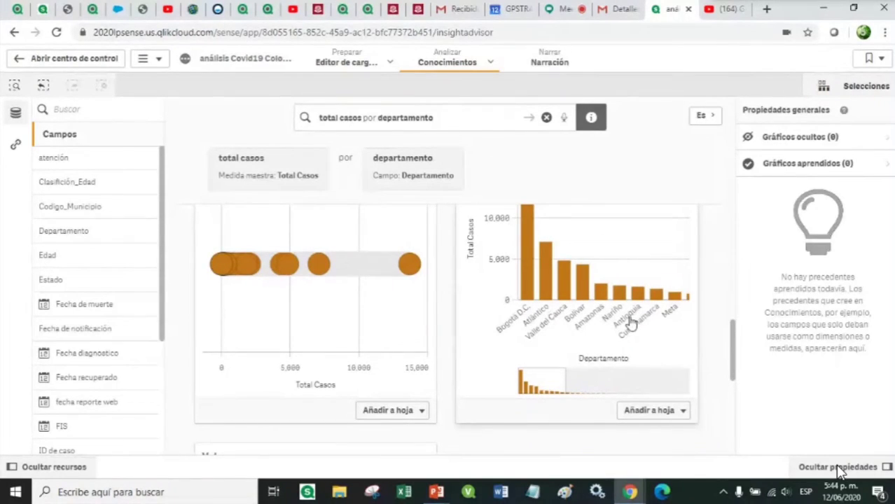
mouse_move(573, 339)
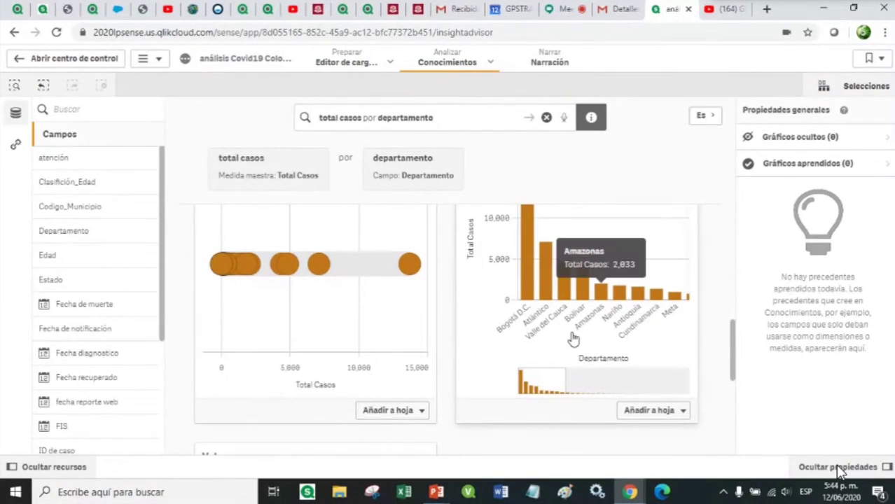
click(662, 412)
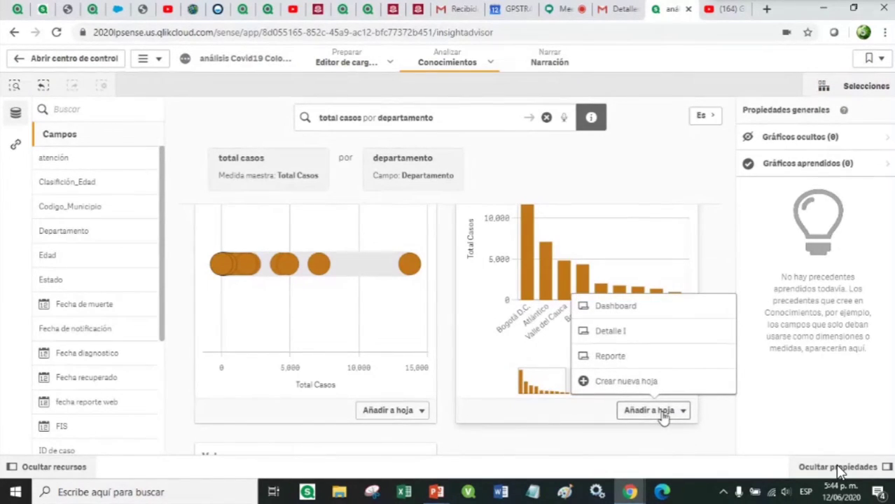
click(626, 384)
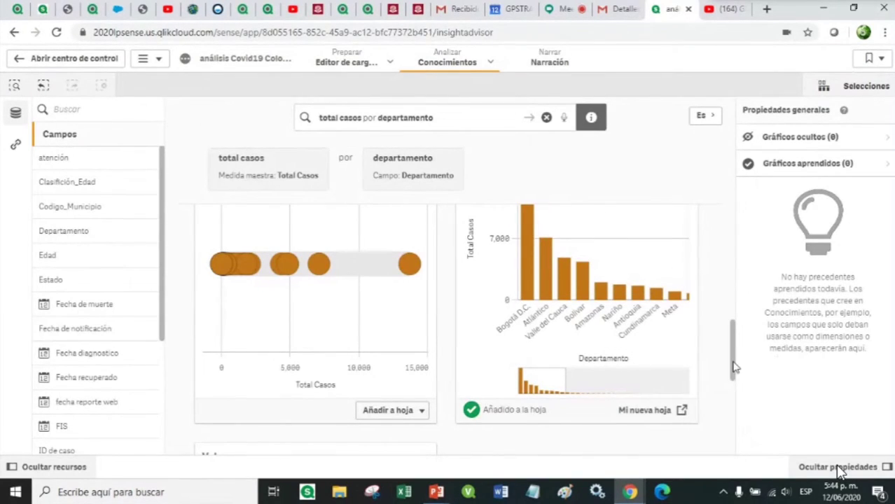
Step: View the available question languages, and clear the total cases by department question and its results
drag(734, 367, 728, 208)
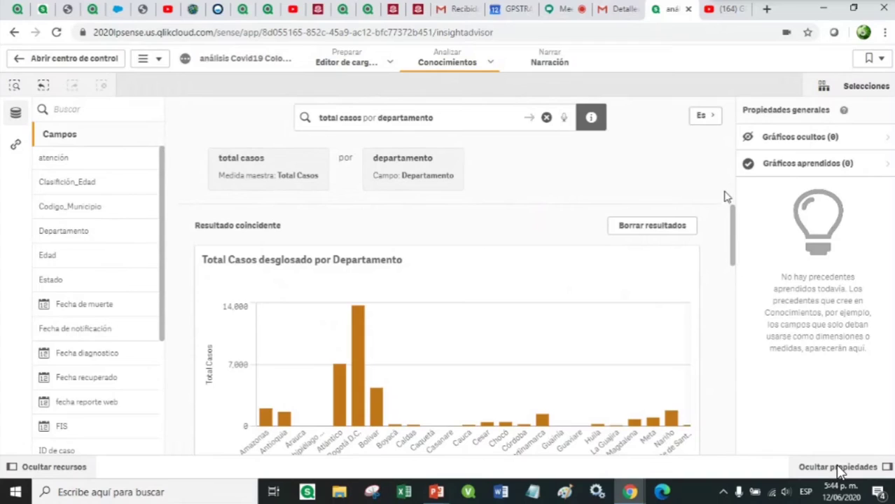
click(712, 123)
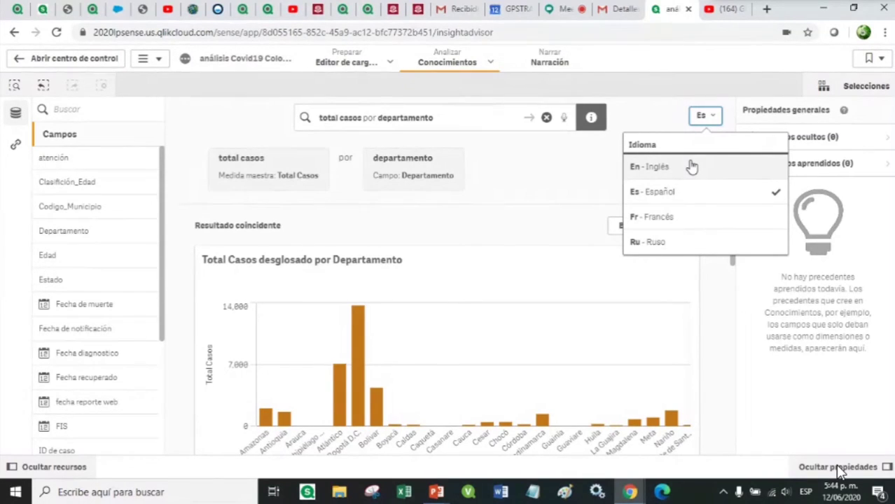
click(665, 116)
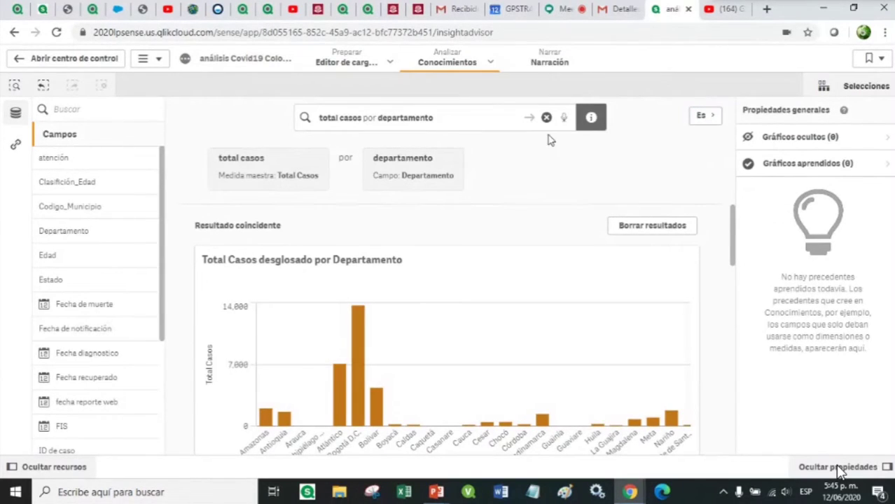
click(546, 117)
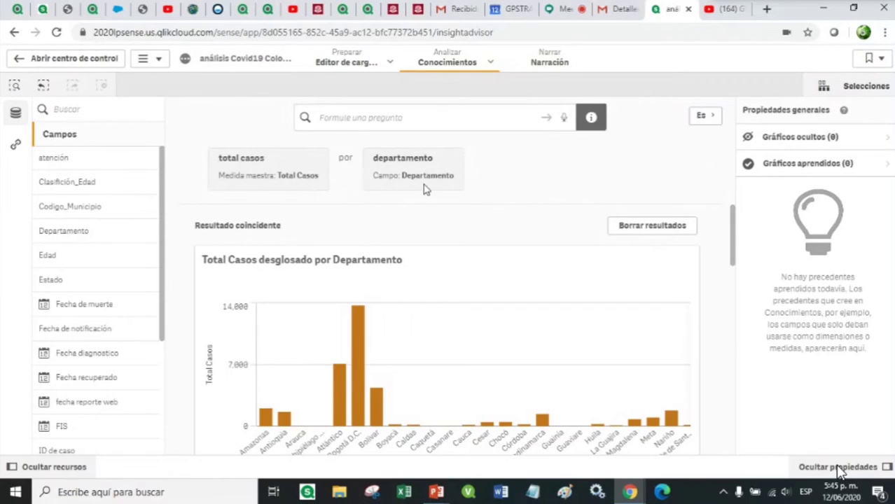
click(615, 234)
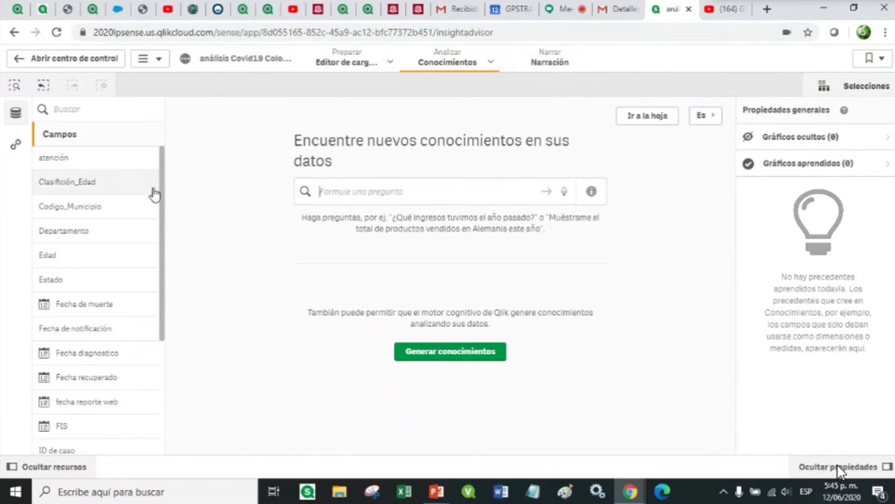
Step: Look through the available fields and generate insights for the master measure Importados
drag(163, 176, 168, 329)
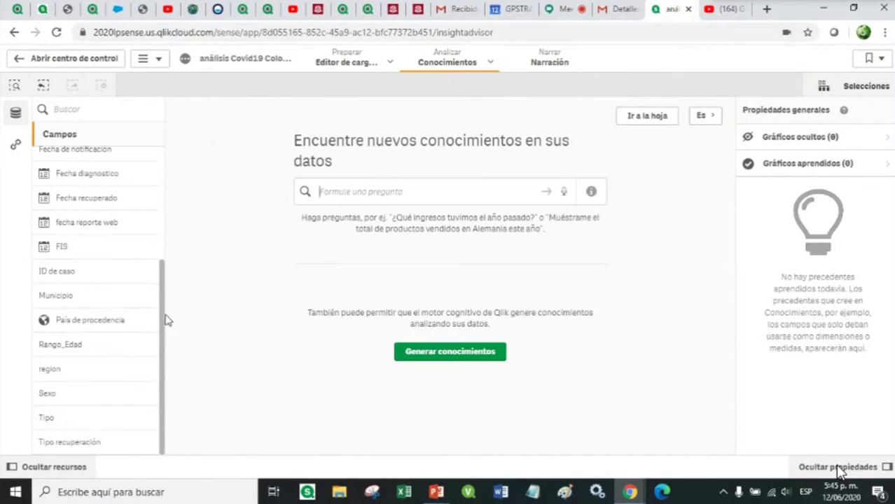
drag(161, 280, 140, 149)
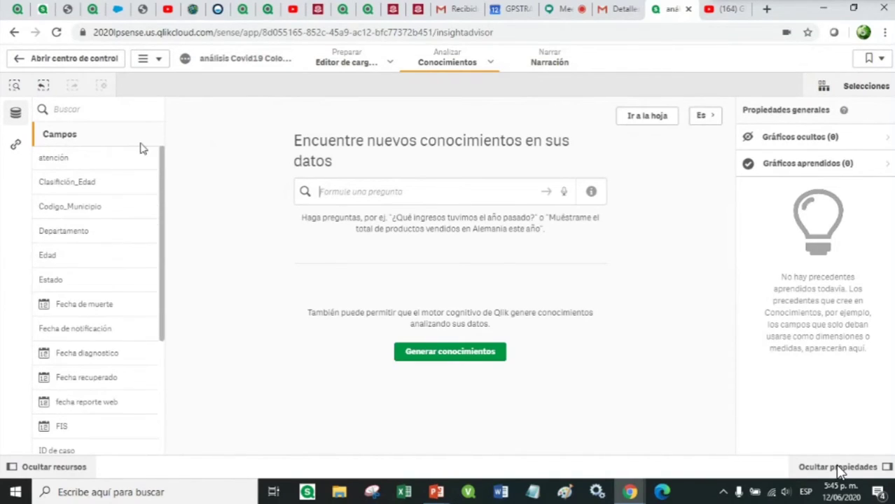
click(15, 145)
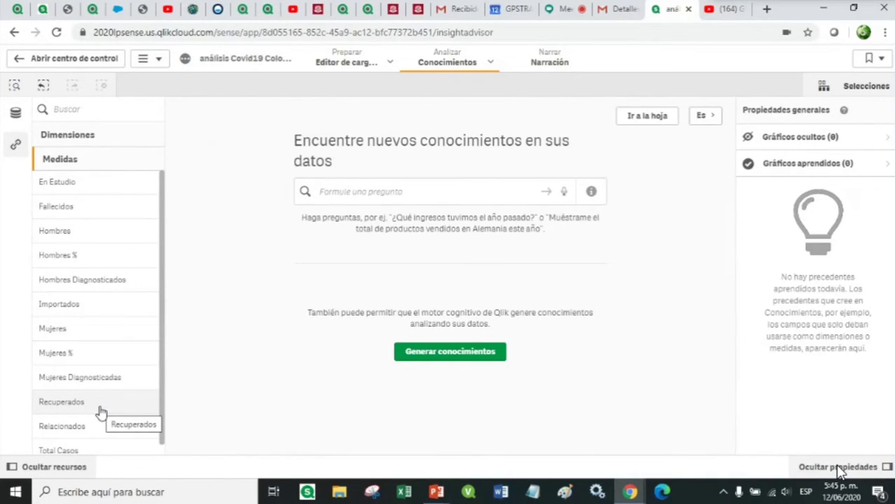
click(77, 305)
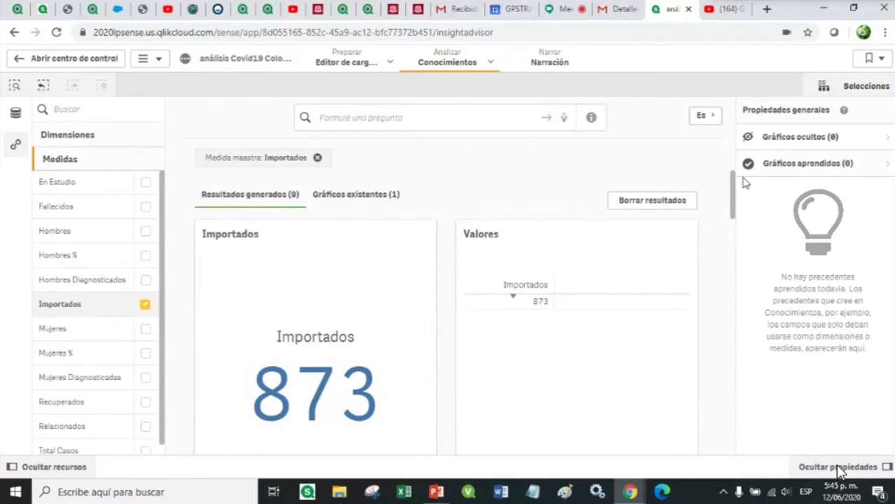
Step: Add the generated map of Importados by País de procedencia to the sheet Mi nueva hoja
drag(734, 187, 746, 243)
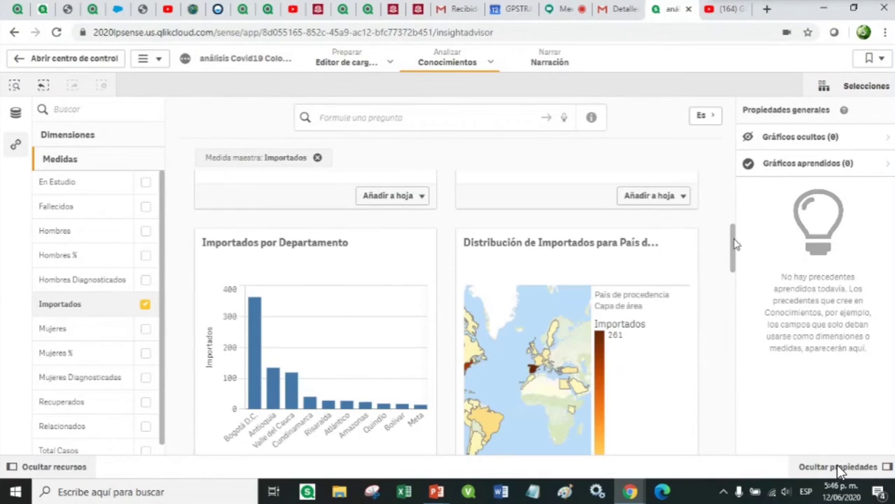
drag(735, 243, 737, 261)
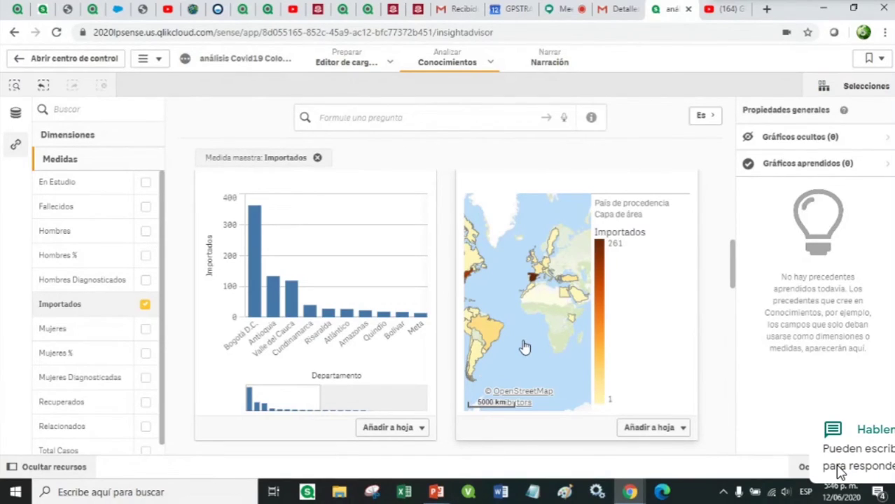
click(659, 433)
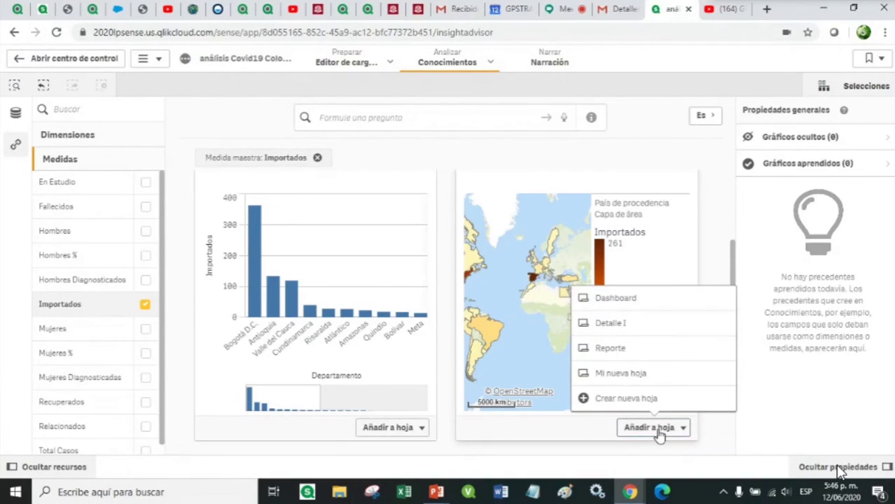
click(617, 376)
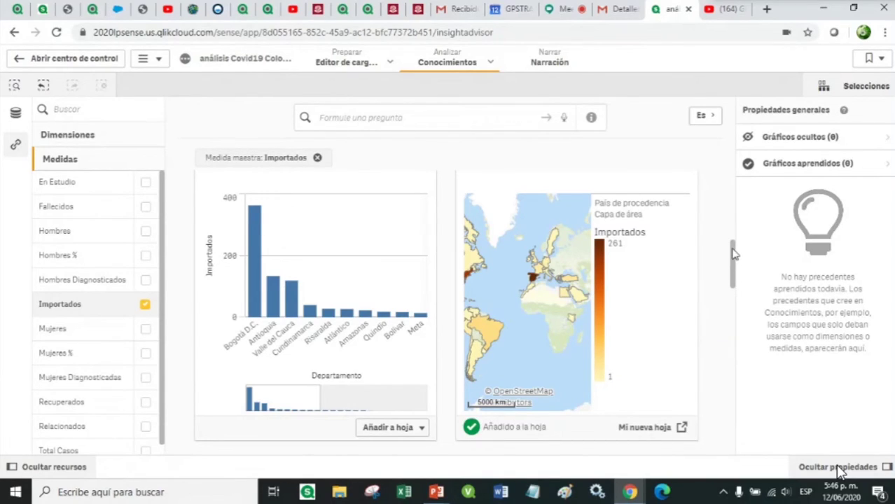
Step: Examine the other charts generated for Importados, including those by department, by type and by notification date
mouse_move(733, 254)
mouse_down()
mouse_move(734, 278)
mouse_move(733, 246)
mouse_up()
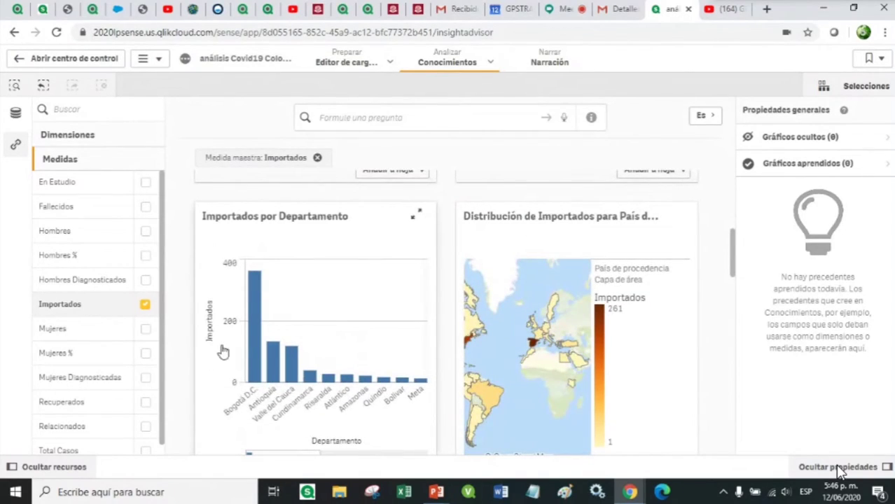
mouse_move(298, 373)
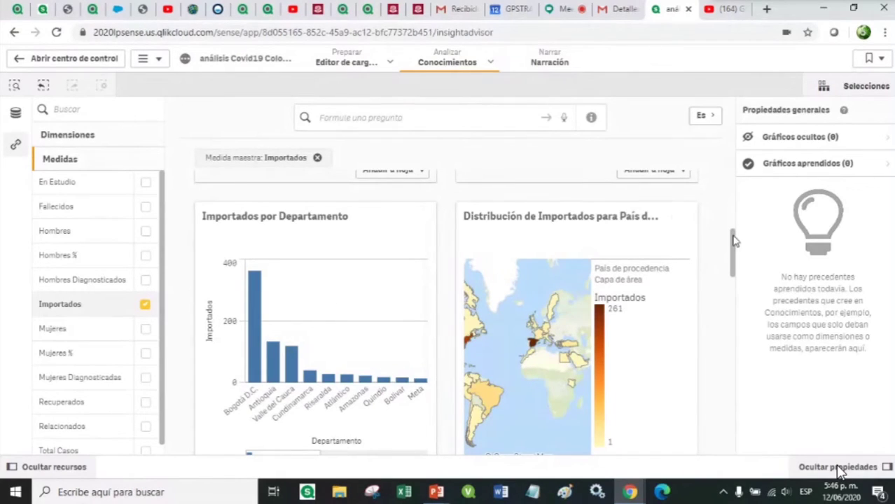
drag(734, 241, 737, 357)
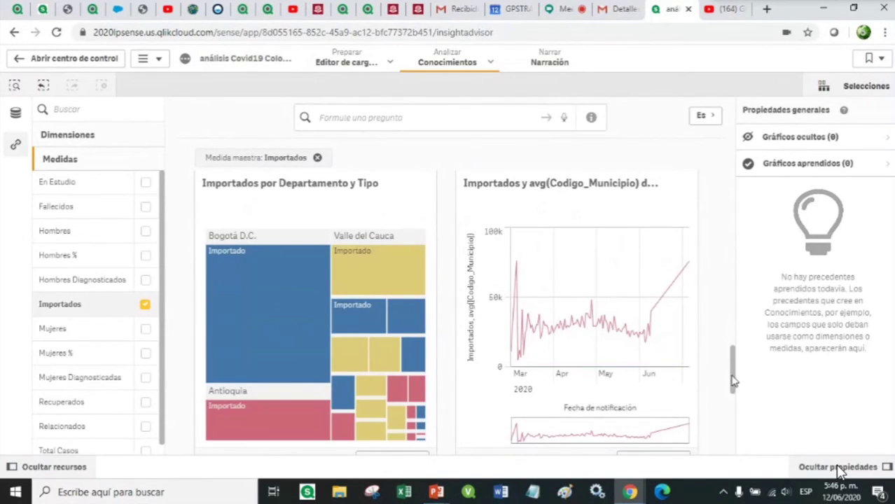
drag(734, 382, 706, 173)
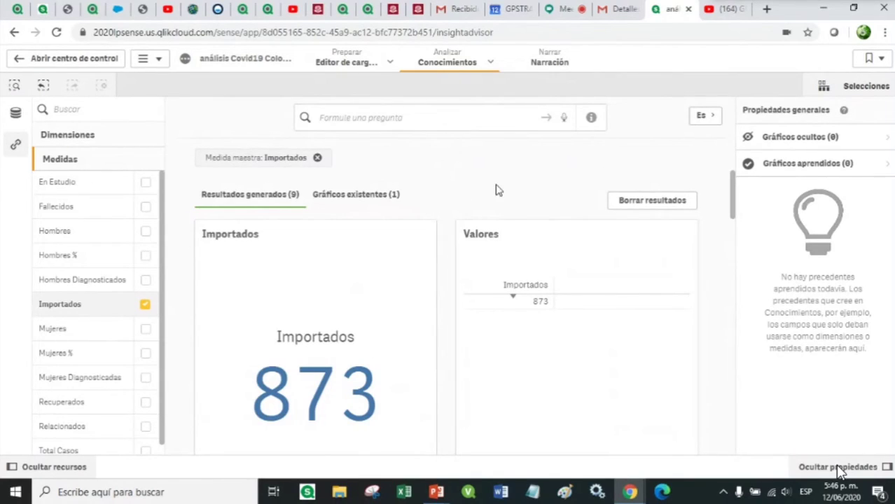
Step: Return to the sheet view and open Mi nueva hoja to check the added charts
click(490, 63)
click(433, 91)
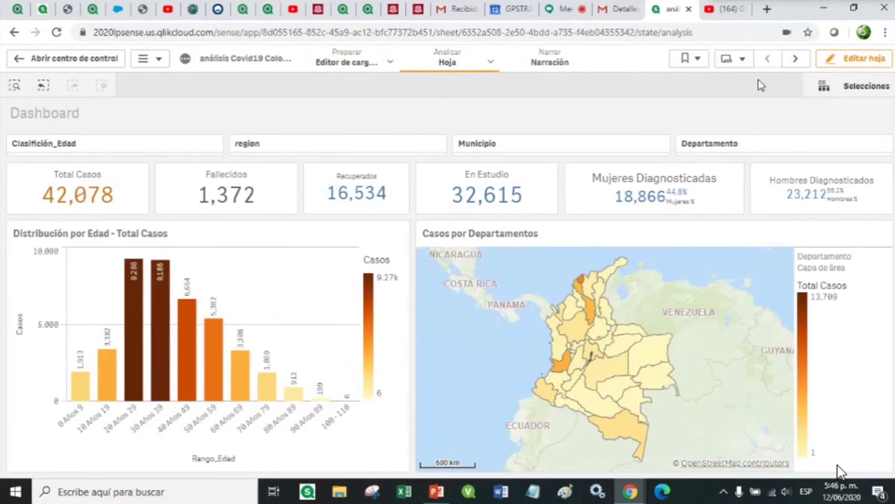
click(741, 61)
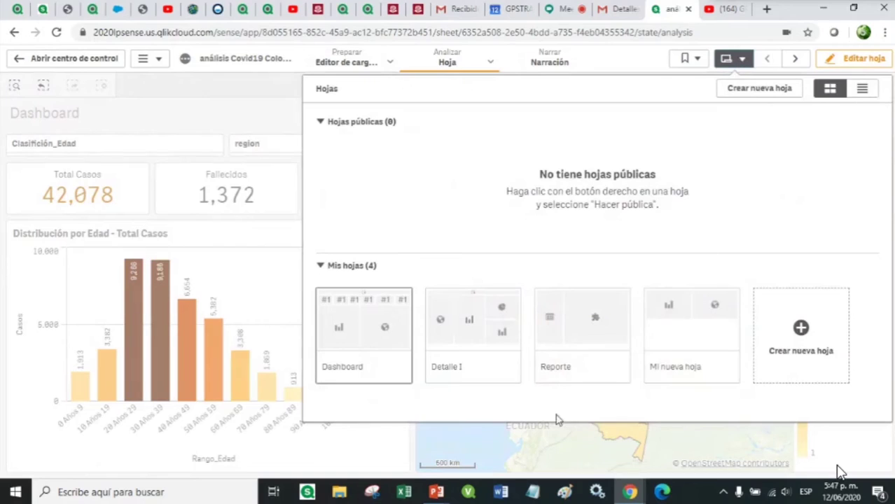
click(686, 333)
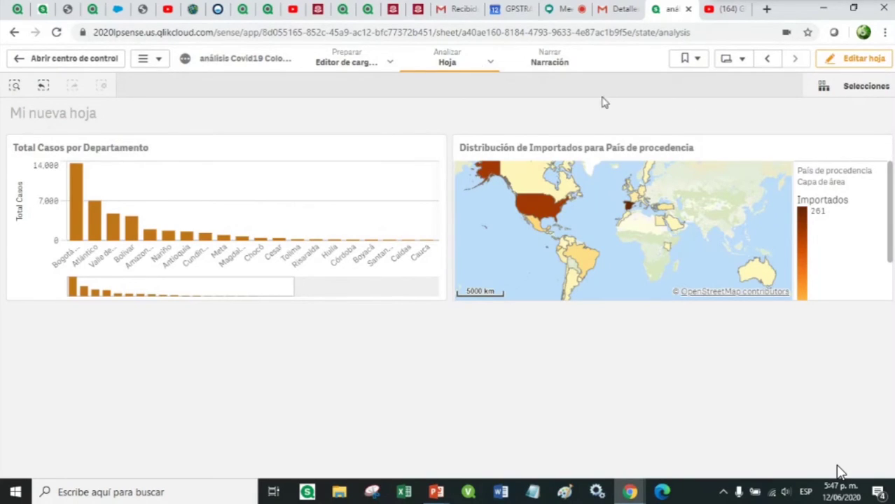
Step: Go back to the Dashboard sheet and filter it to Antioquia from the Casos por Departamentos map
click(769, 59)
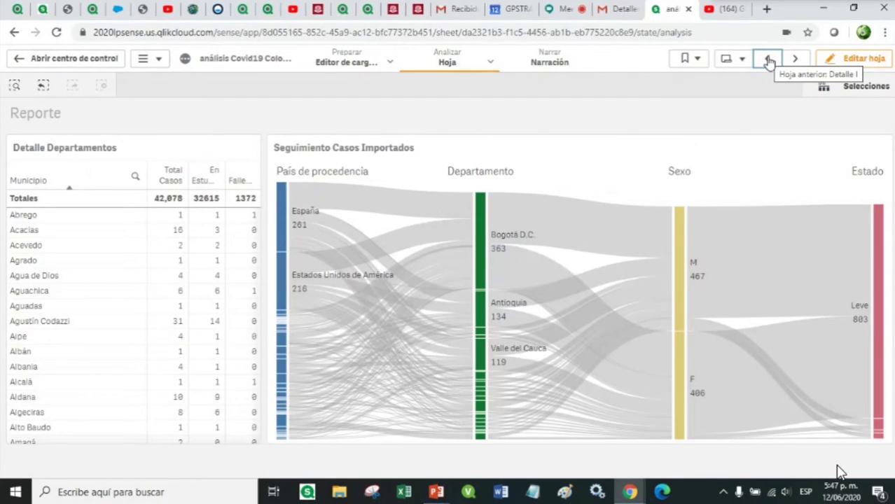
click(739, 58)
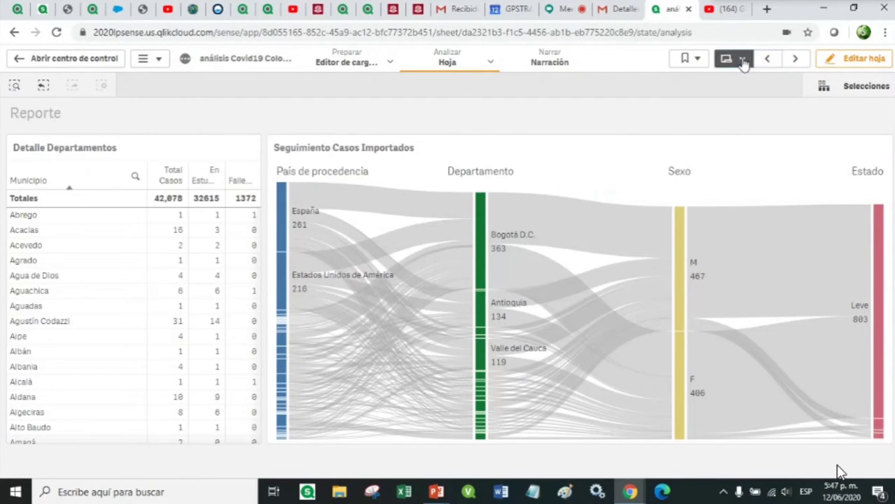
click(371, 349)
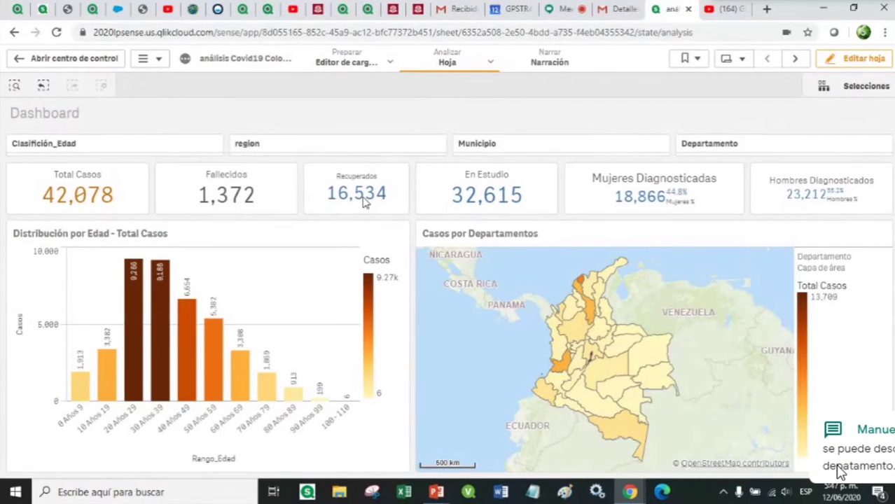
mouse_move(577, 335)
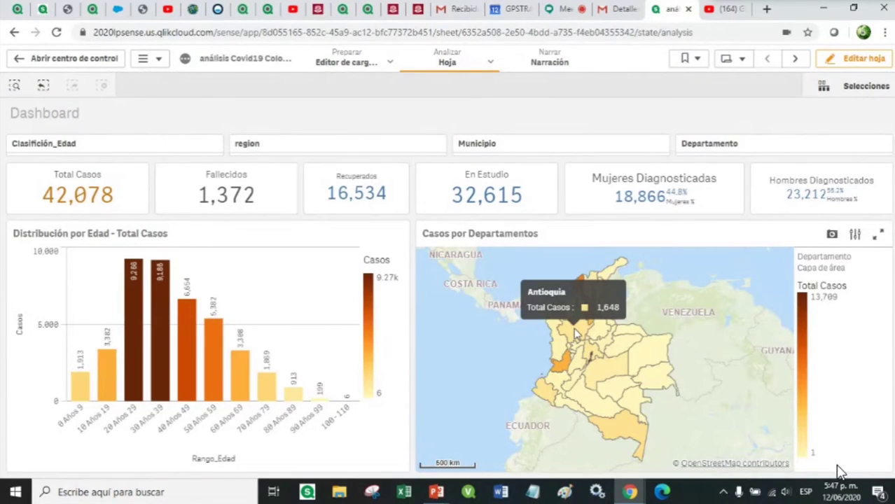
click(574, 330)
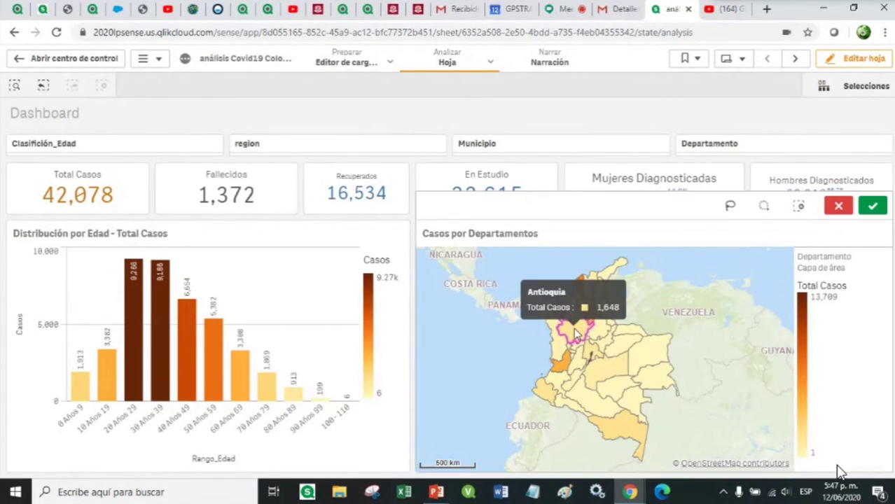
click(873, 205)
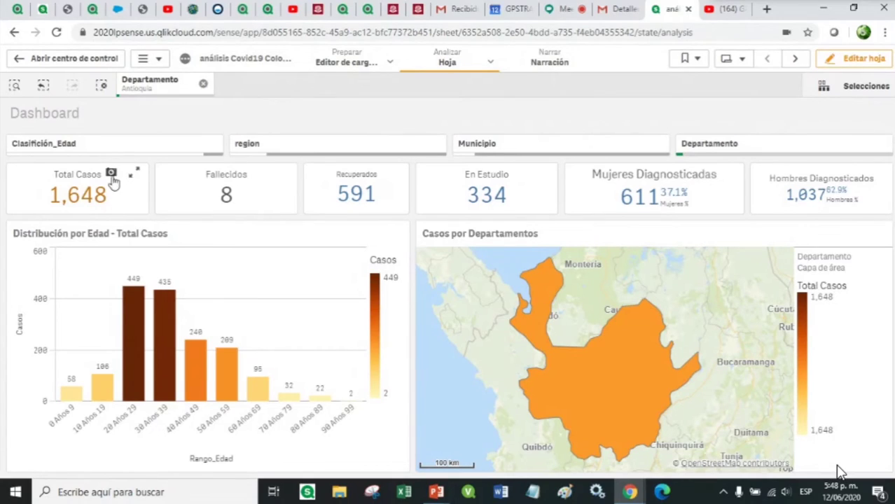
Step: Save a snapshot of the Total Casos indicator with the annotation "Total Casos Antioquia"
click(111, 174)
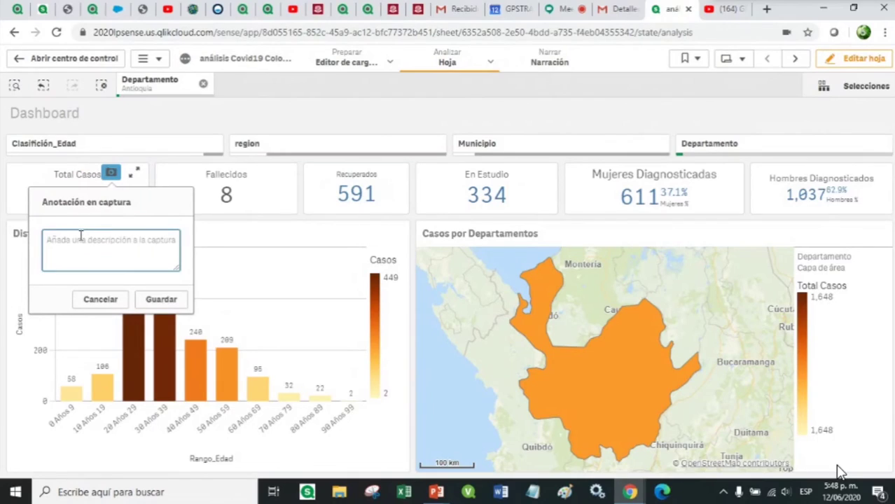
text(Total Casos Antioquia)
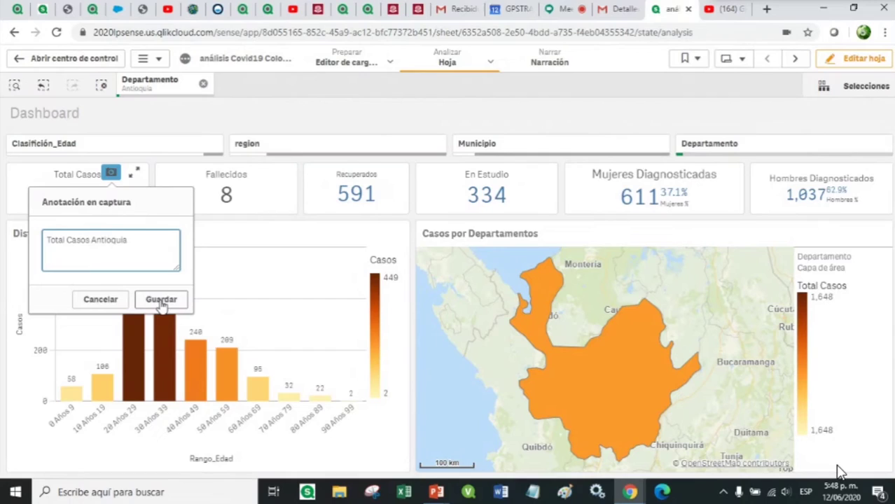
click(161, 300)
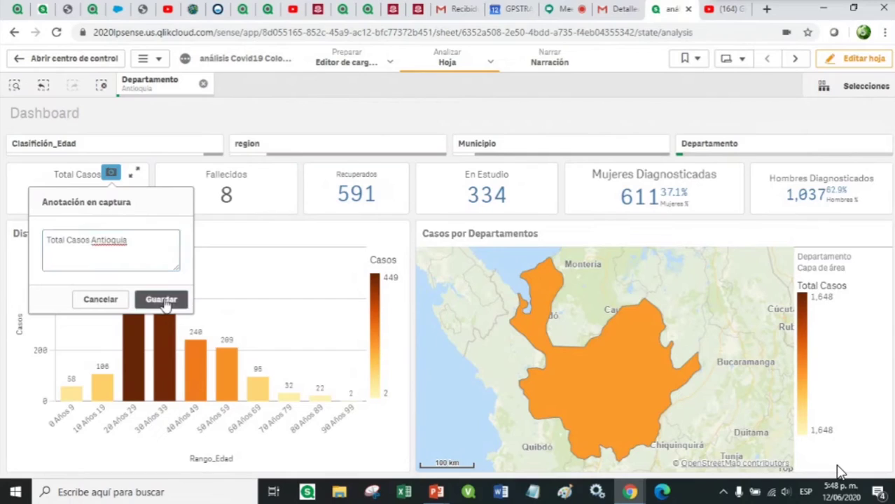
Step: Save a snapshot of the Fallecidos indicator with the annotation "Fellecidos"
click(260, 175)
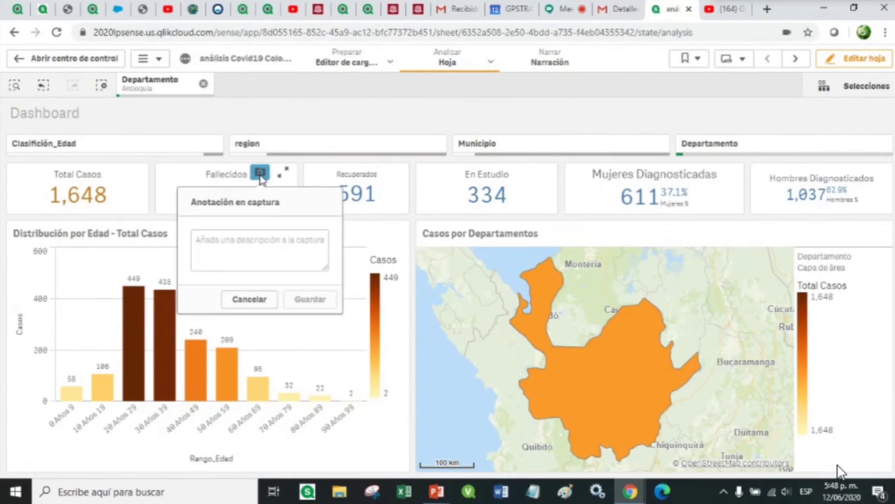
click(212, 245)
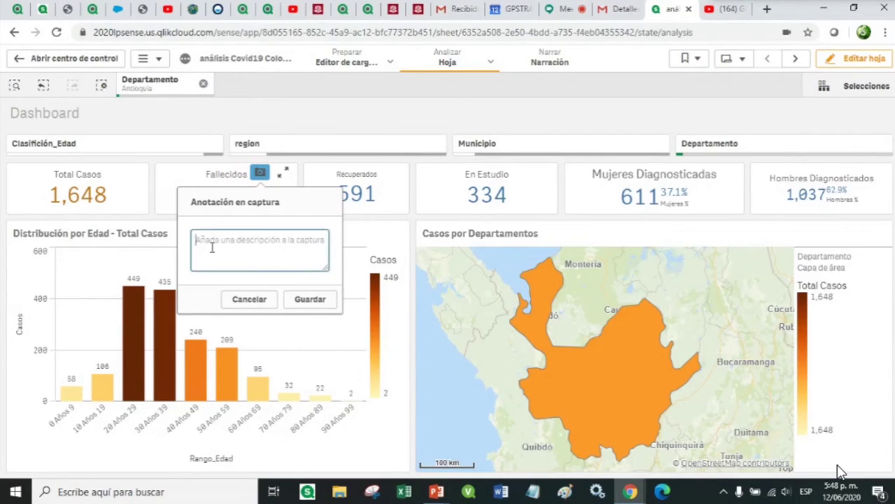
text(Fellecidos)
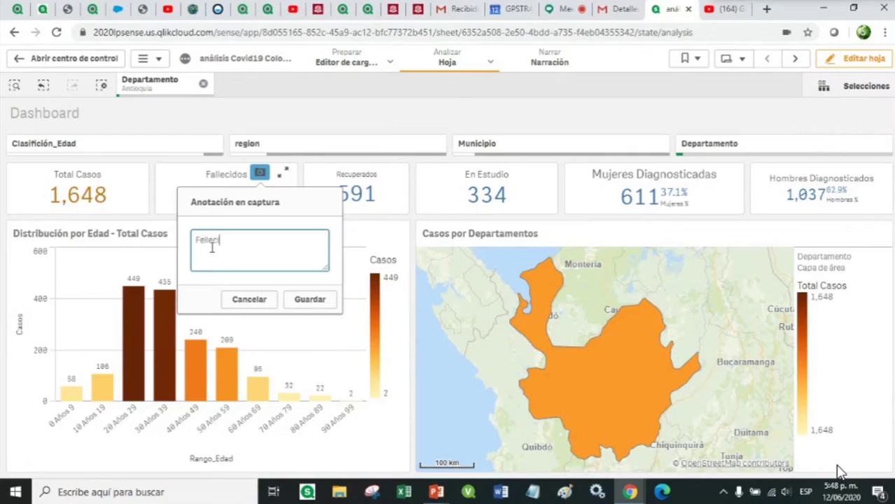
click(312, 301)
Step: Save a snapshot of the Recuperados indicator with the annotation "Recupeerados"
click(371, 173)
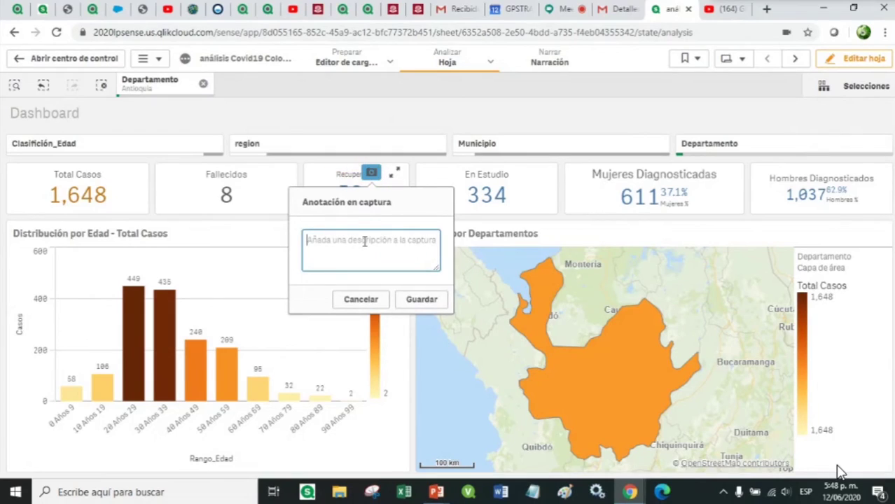
text(Fallecido)
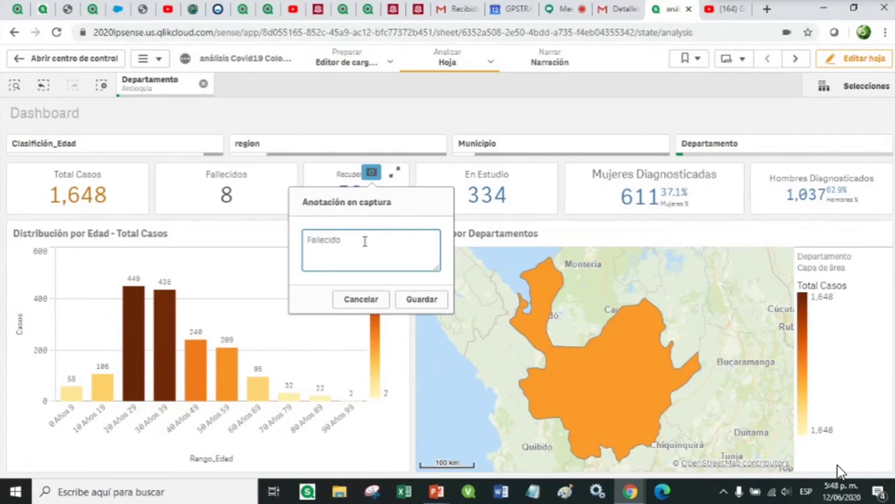
key(BackSpace)
key(BackSpace)
text(Recupeerados)
click(424, 300)
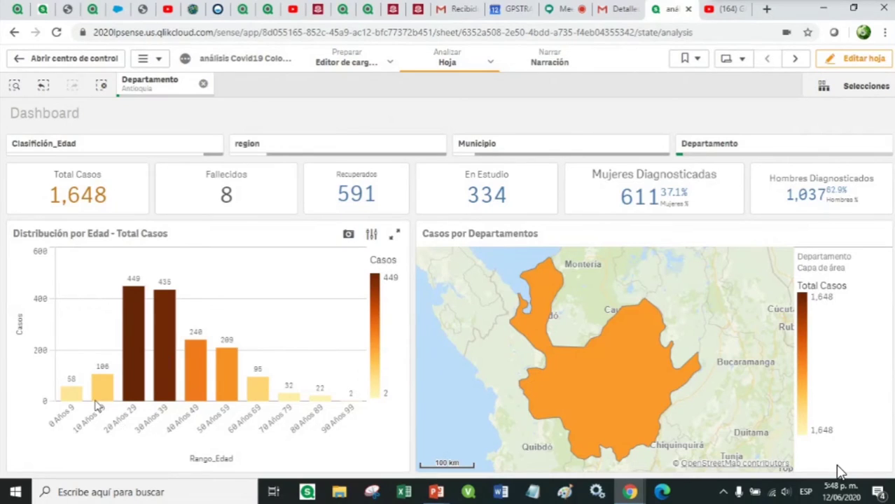
Step: Save a snapshot of the Distribución por Edad - Total Casos chart with the annotation "Edades A"
click(348, 234)
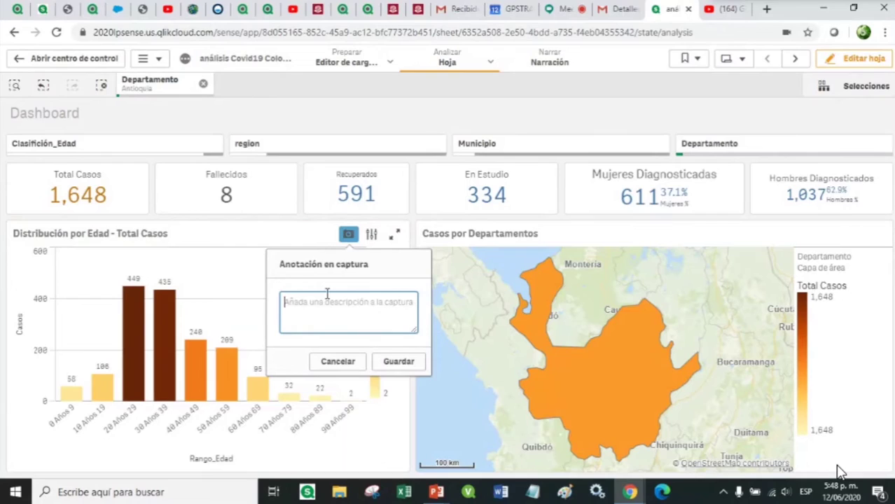
text(Edad)
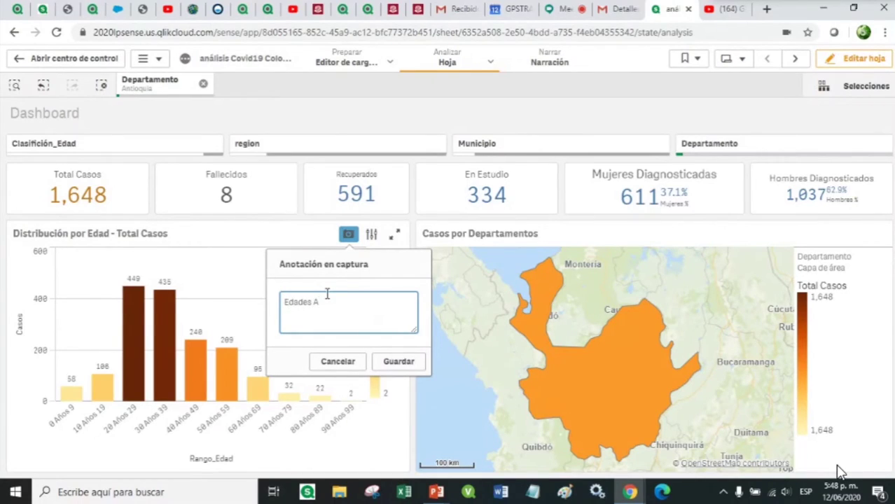
text(es A)
click(398, 361)
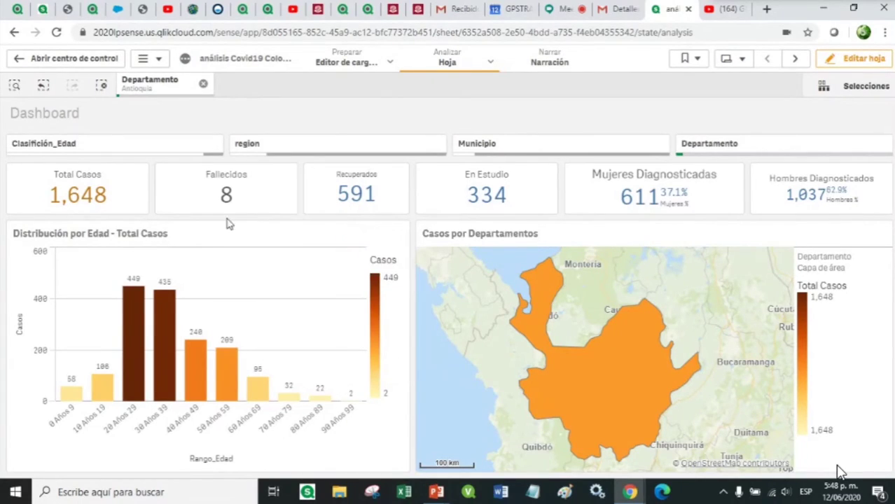
Step: Go to the Detalle I sheet and save a snapshot of the Piramide Casos chart with the annotation "Piramide Antioquia"
click(794, 58)
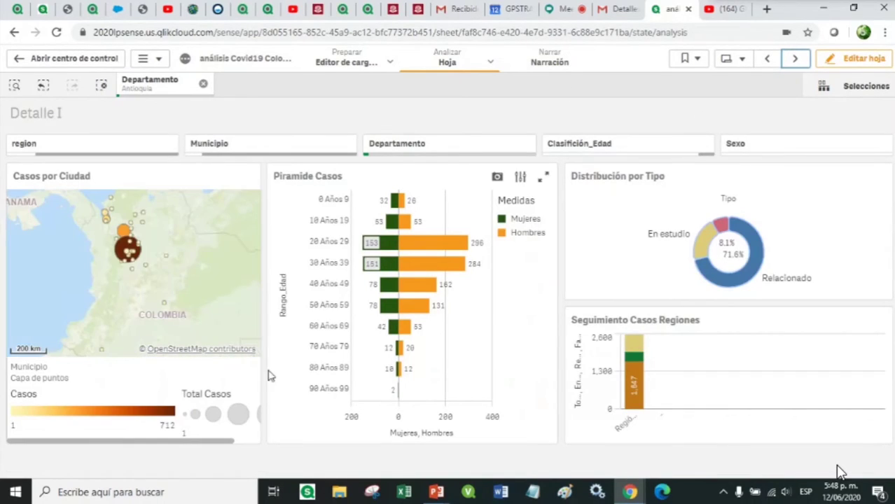
click(497, 177)
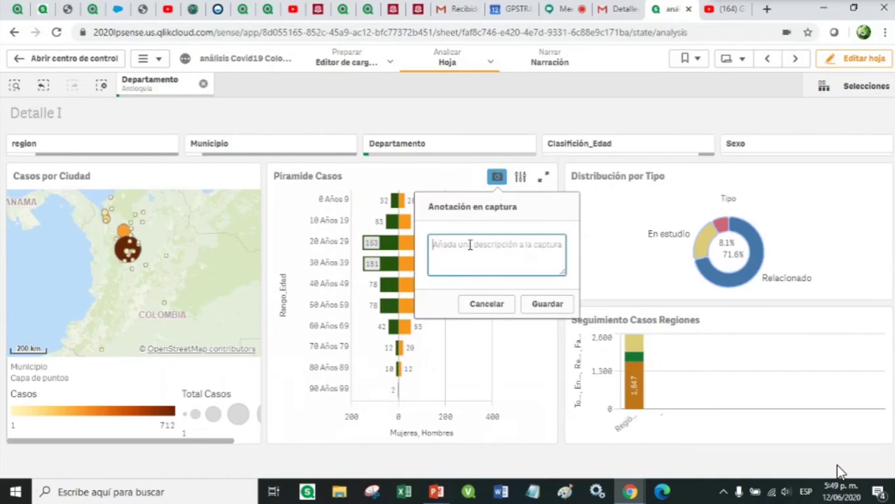
text(Piramide Antioquia)
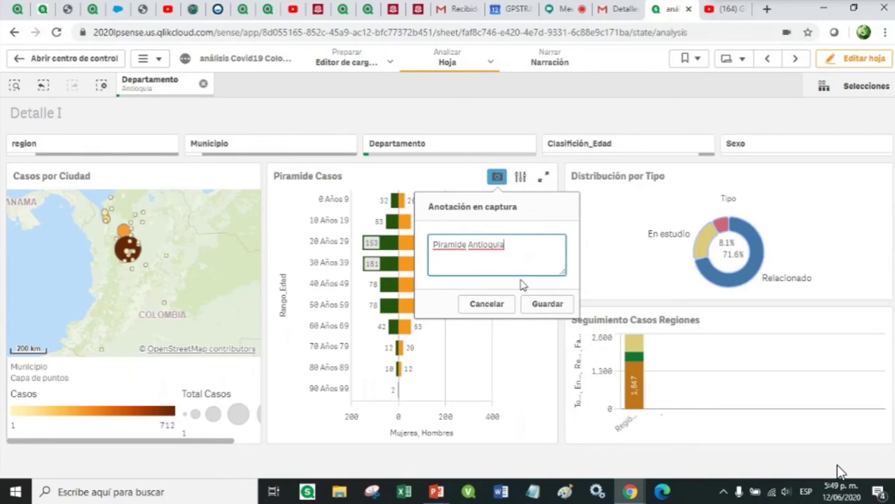
click(546, 305)
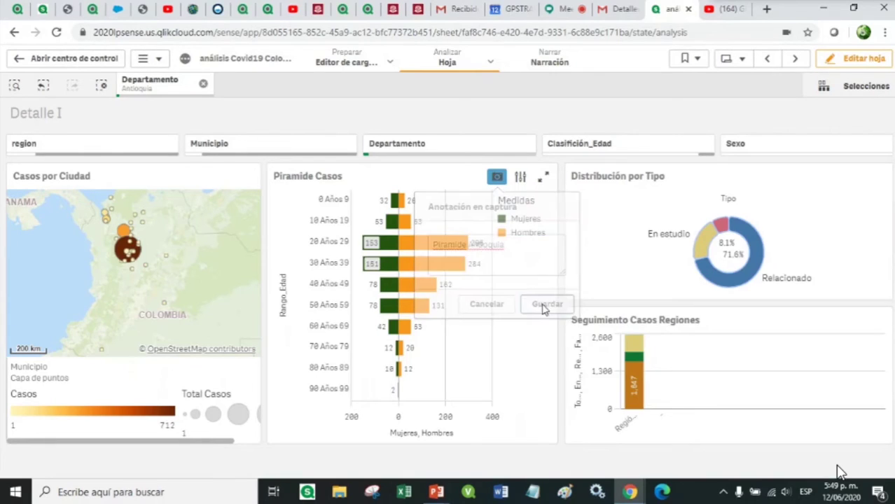
Step: Open the story Mi nueva historia and add the title "Region Antioquia" near the upper edge of the first slide
click(795, 58)
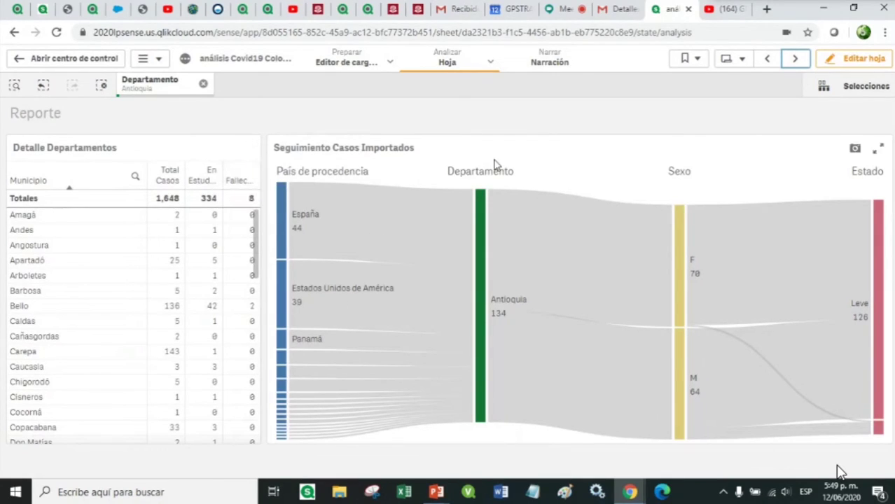
click(549, 62)
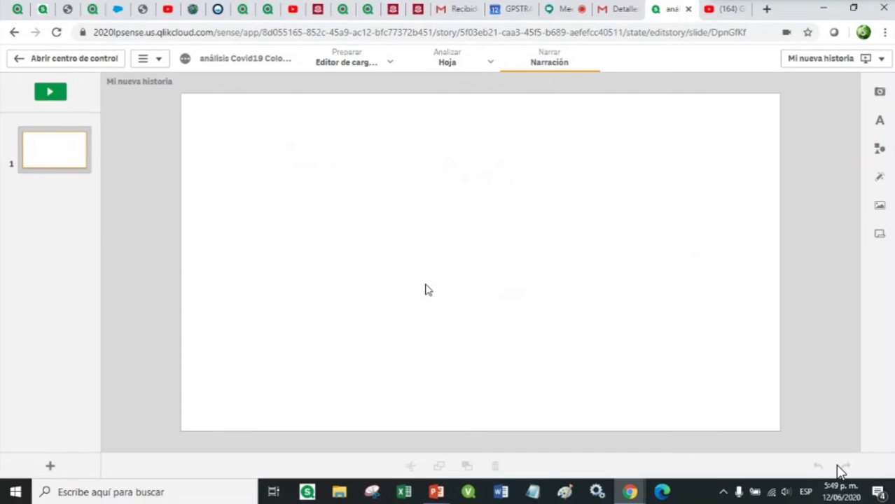
click(879, 123)
drag(805, 128, 510, 135)
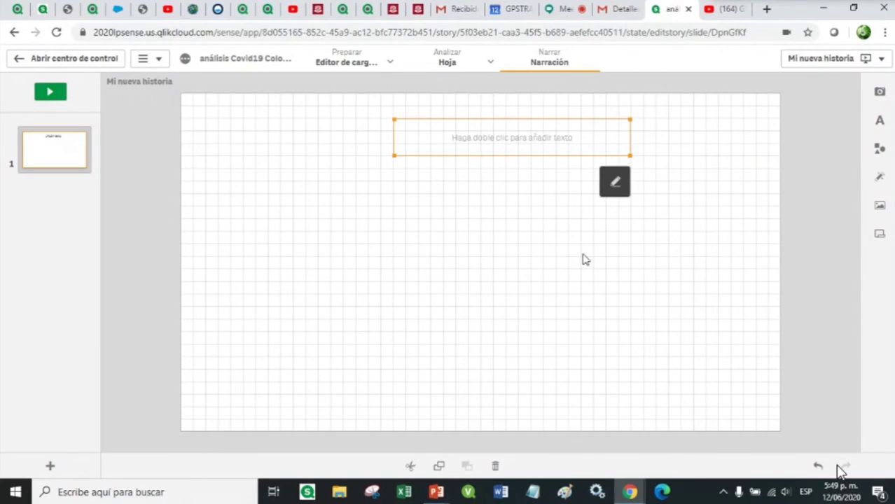
double_click(507, 140)
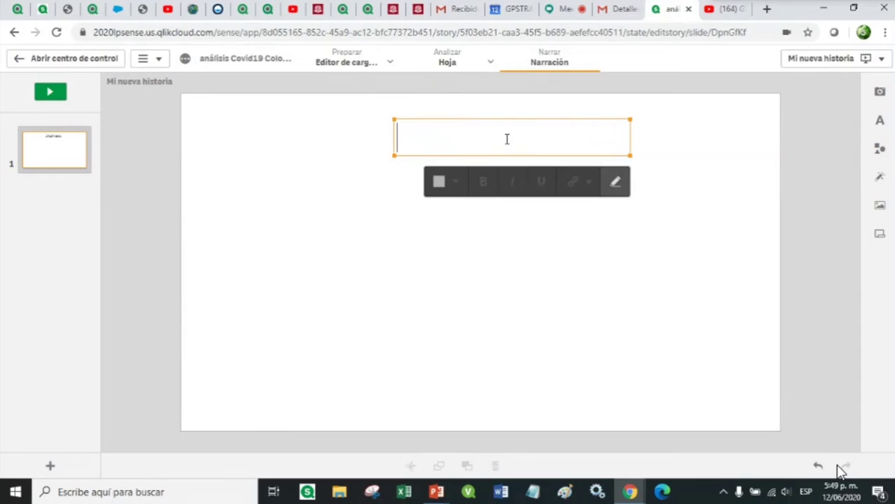
text(Region )
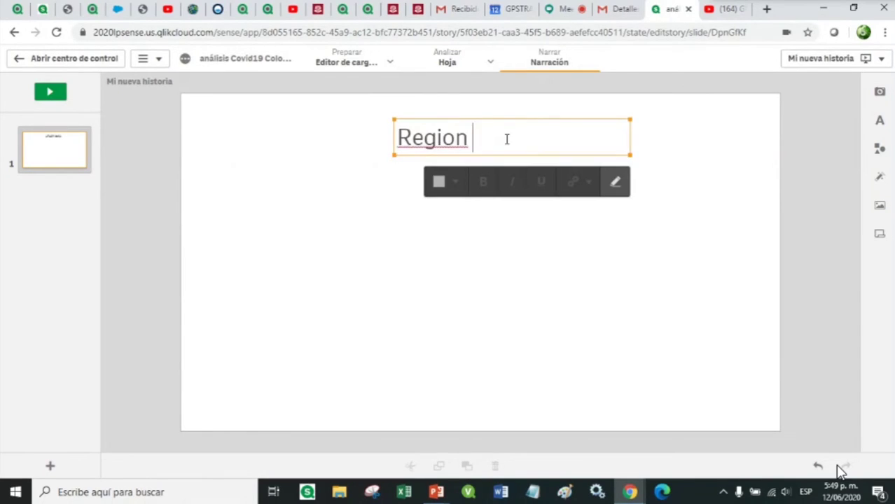
text(Antioqui)
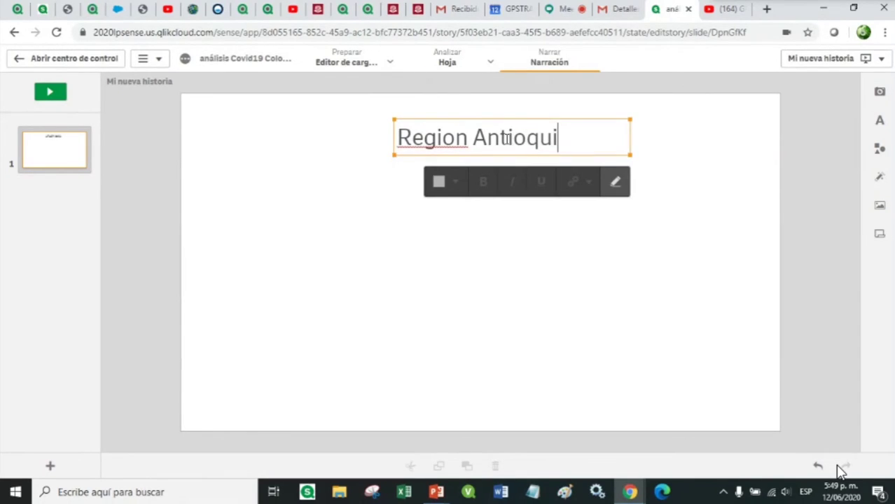
text(a)
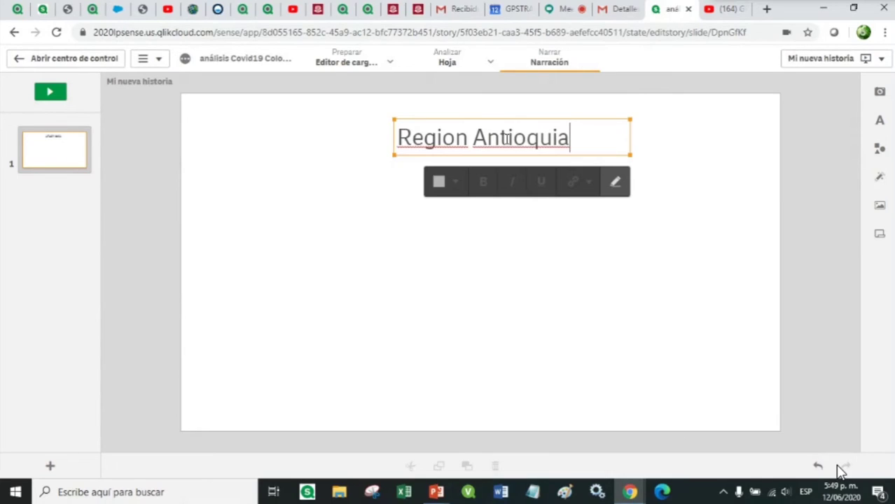
Step: Make the "Region Antioquia" title bold and blue, and move it slightly left and down on the slide
drag(590, 136, 326, 146)
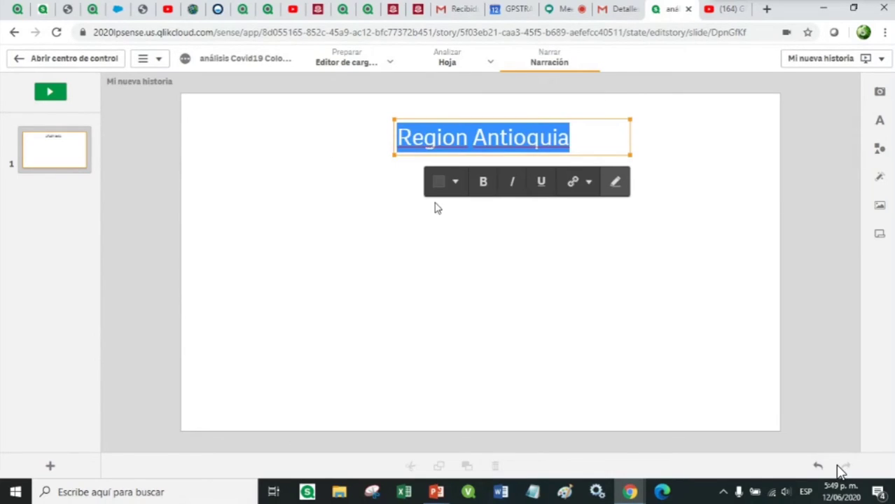
click(483, 184)
click(455, 183)
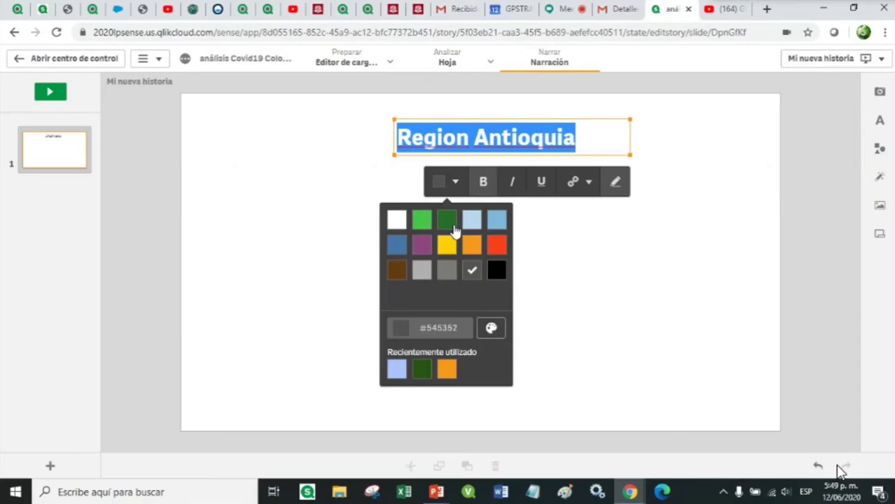
click(397, 244)
click(558, 231)
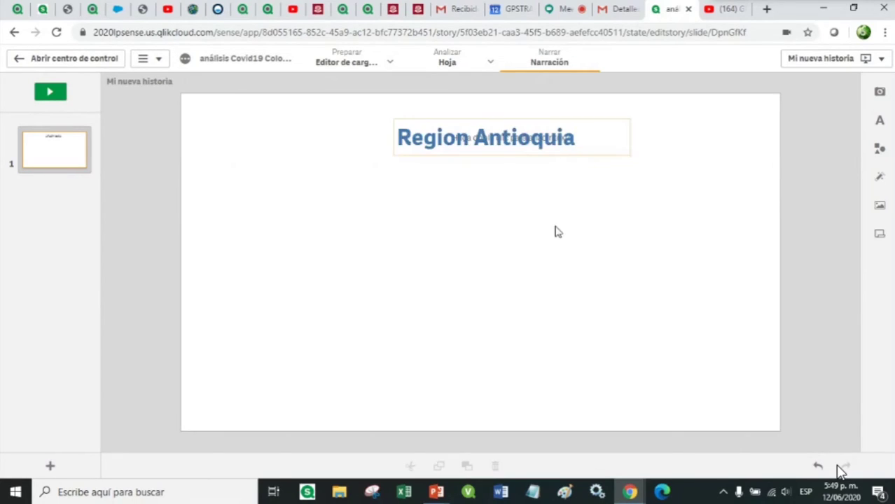
drag(480, 144, 431, 152)
click(474, 246)
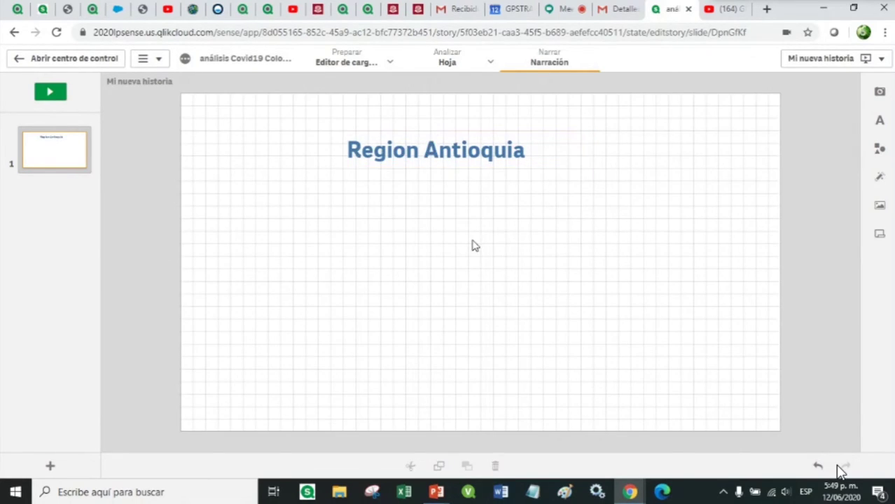
Step: Place the Total Casos, Recuperados and Fallecidos snapshots in a column below the title on the slide's left half
click(879, 92)
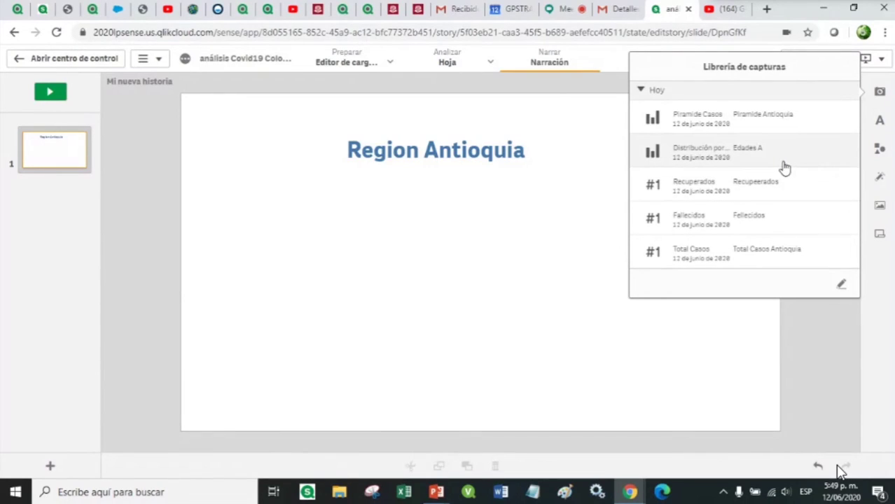
drag(752, 258, 418, 267)
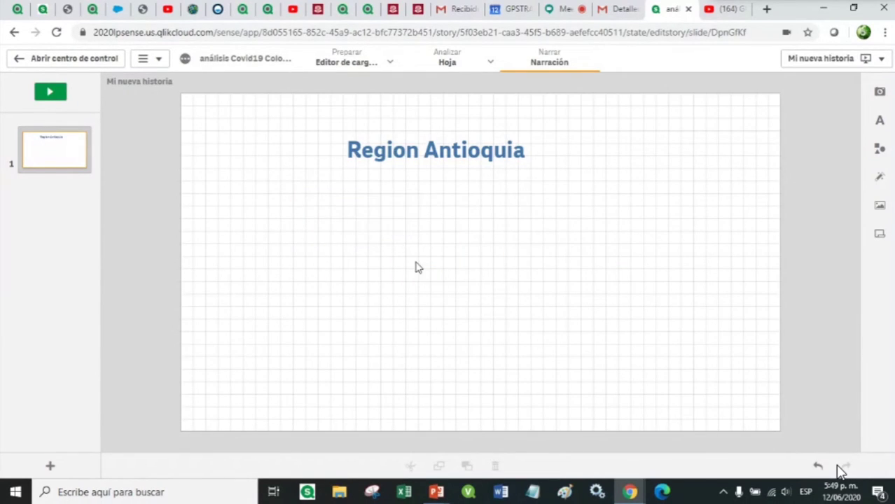
click(879, 91)
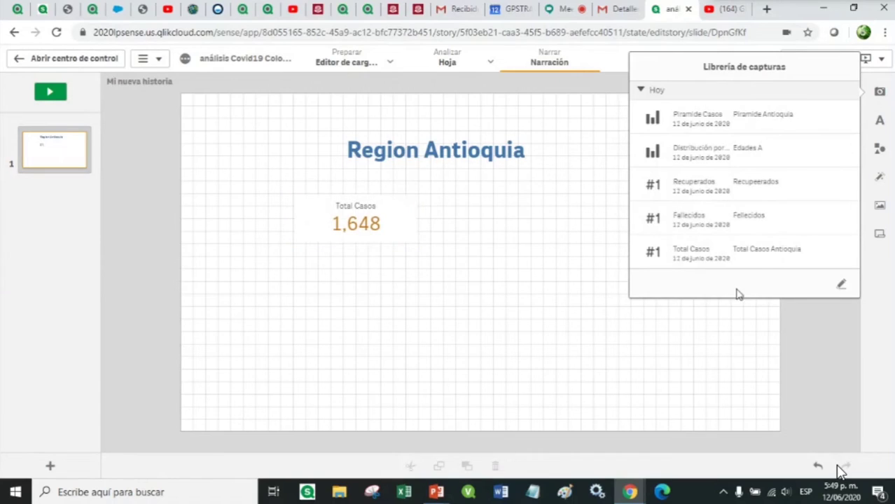
drag(713, 183, 364, 290)
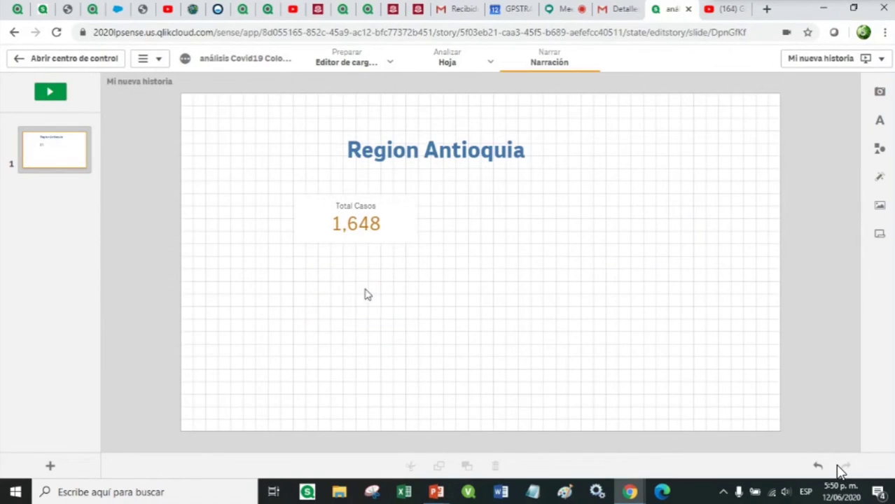
click(879, 91)
drag(761, 228, 355, 363)
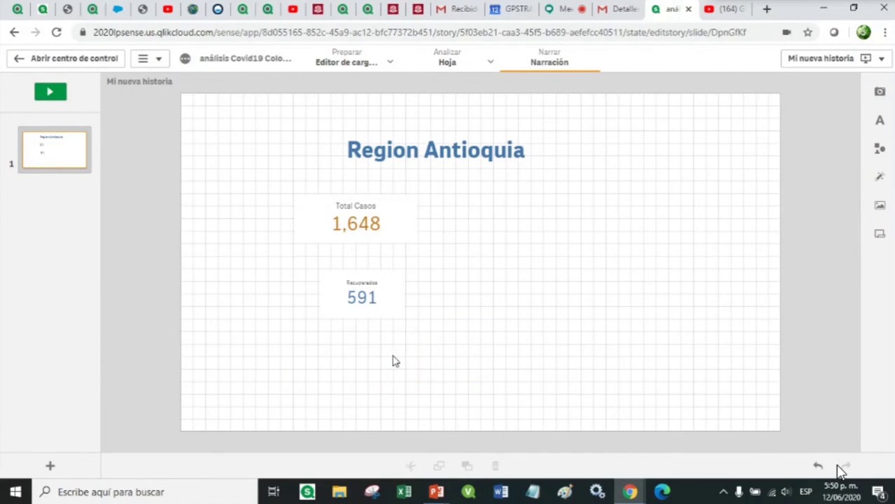
Step: Add the Edades A chart snapshot beside the indicators, then shrink it and move it to fit below the title
click(880, 92)
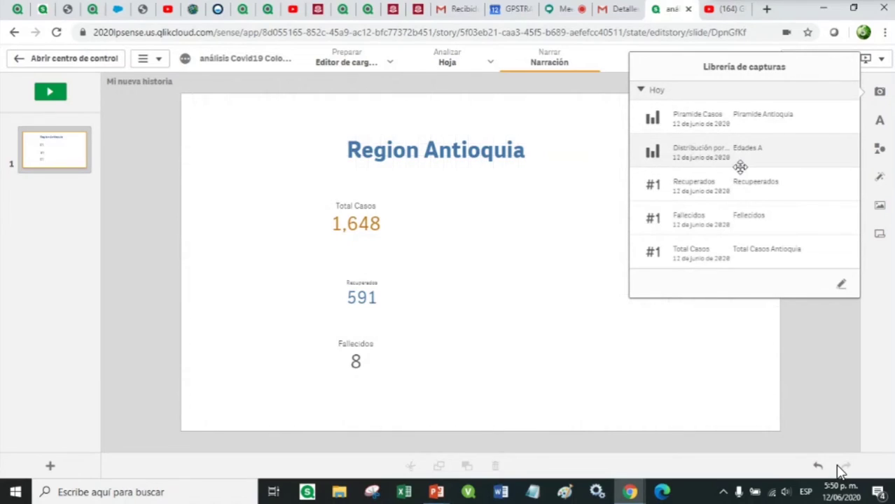
drag(739, 156, 606, 287)
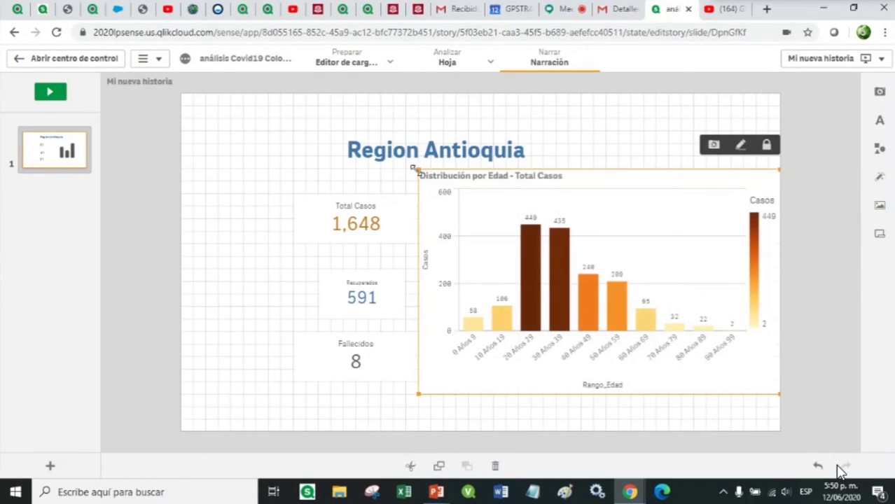
drag(419, 169, 470, 195)
drag(504, 248, 467, 236)
Step: Shift the Total Casos, Recuperados and Fallecidos snapshots left so they line up clear of the age chart
drag(376, 217, 359, 241)
drag(362, 295, 343, 283)
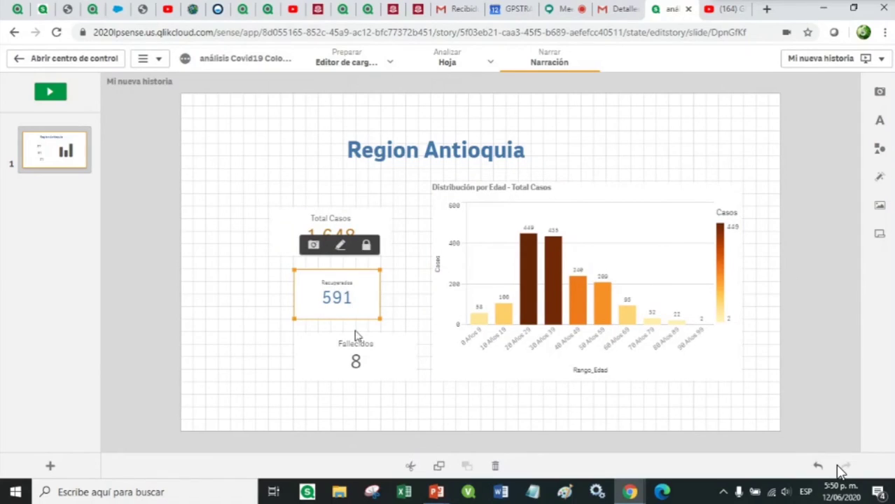
drag(356, 359, 346, 356)
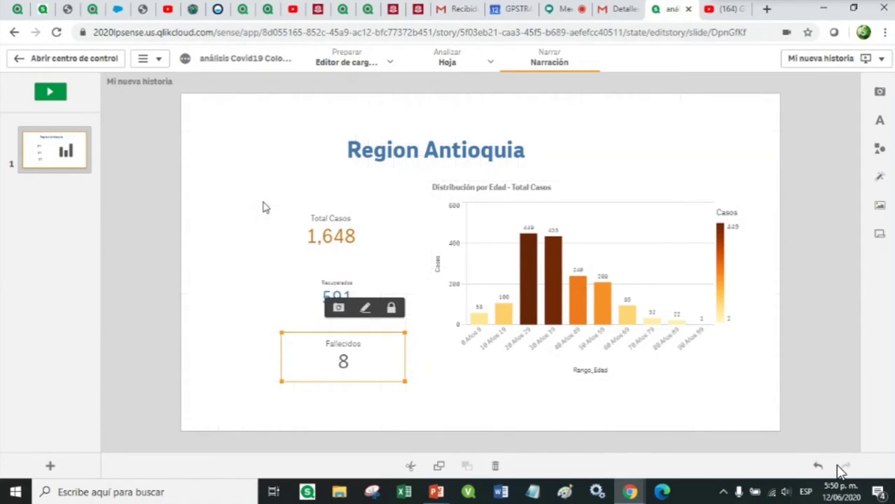
Step: Add a second slide to the story and copy the "Region Antioquia" title onto it from the first slide
click(49, 470)
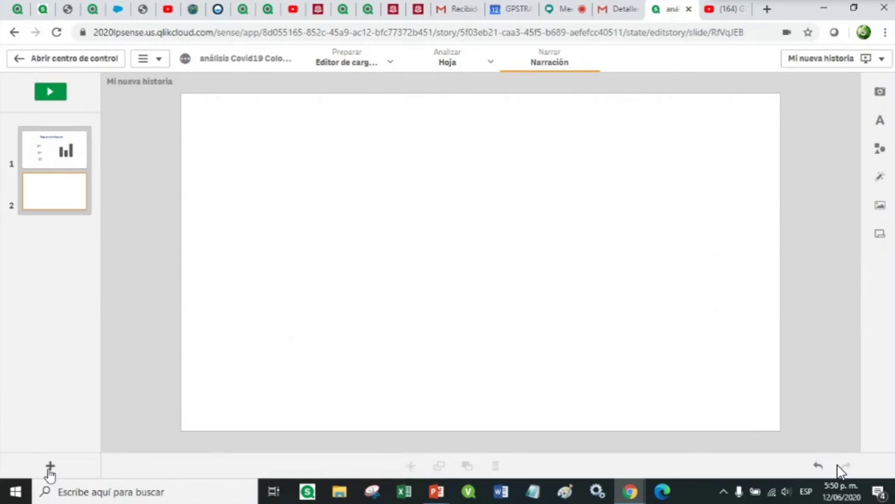
click(70, 145)
click(384, 143)
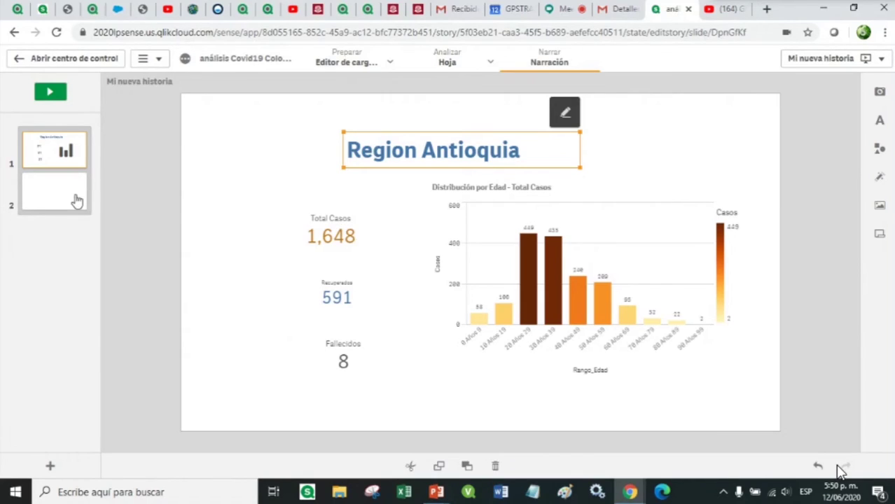
click(329, 128)
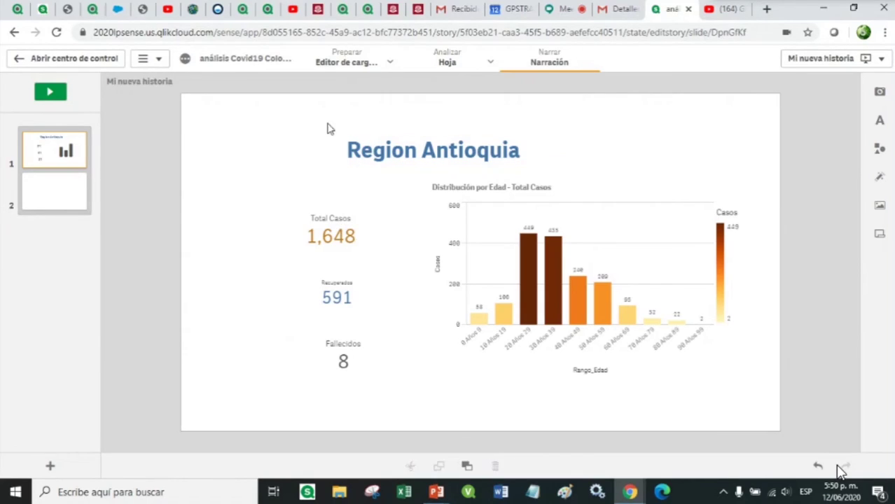
click(46, 207)
key(ctrl+v)
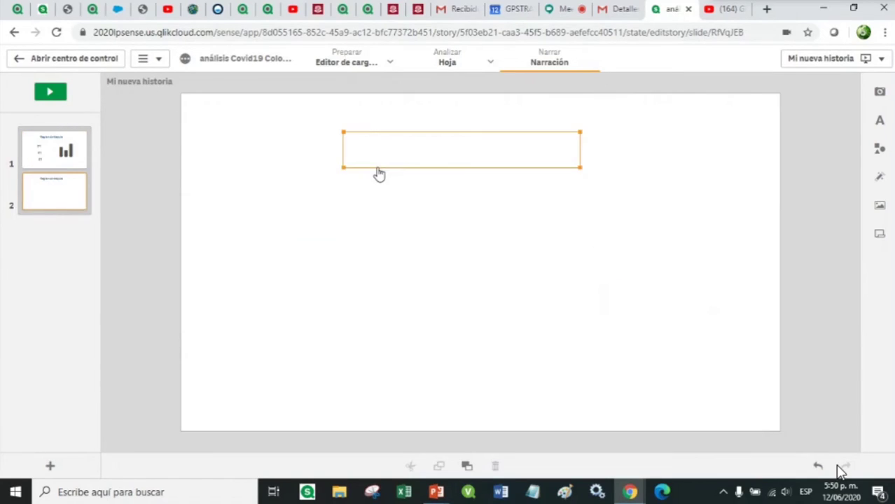
click(411, 234)
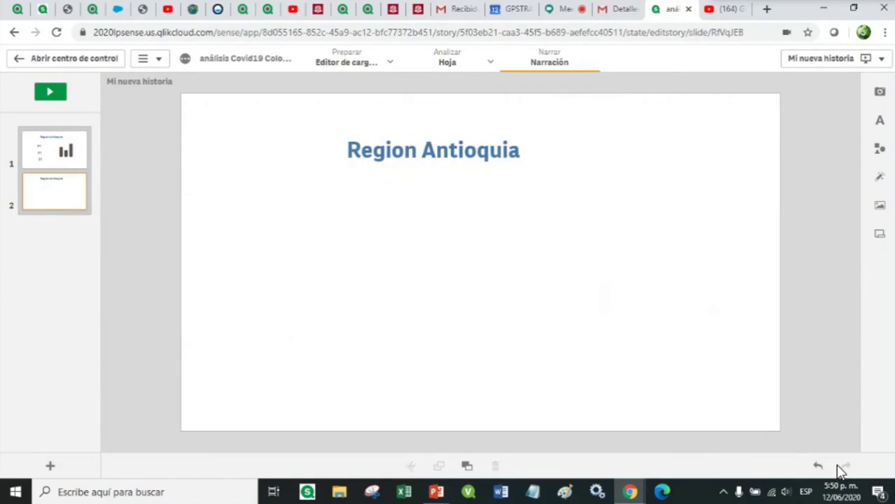
Step: Place the Piramide Antioquia chart snapshot below the title in the middle of the second slide
click(880, 92)
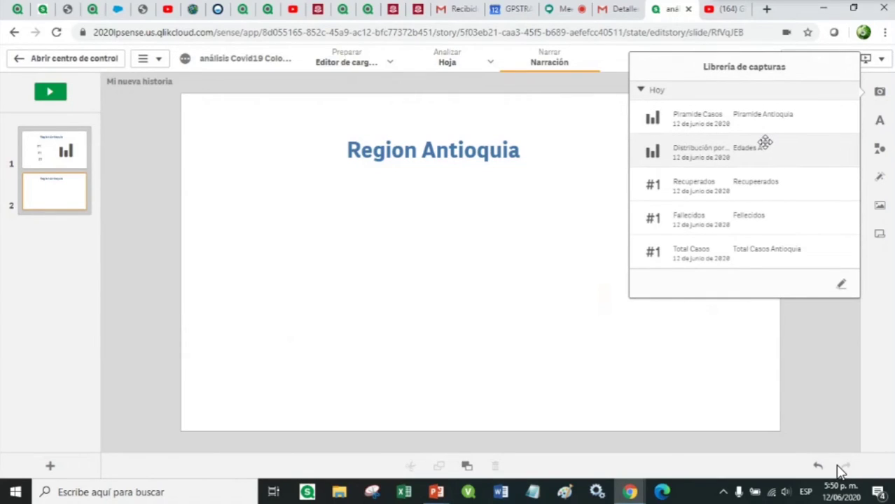
drag(759, 136, 450, 302)
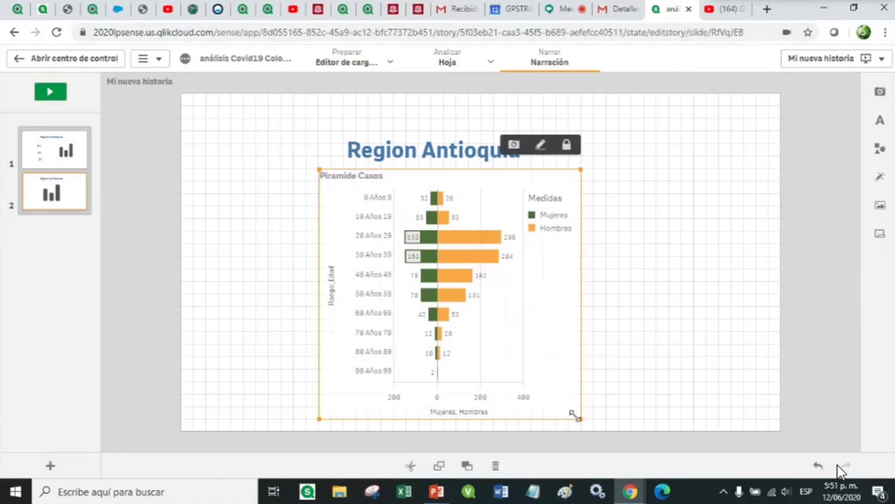
click(880, 148)
mouse_move(858, 138)
mouse_down()
mouse_move(854, 284)
mouse_move(849, 136)
mouse_up()
click(658, 210)
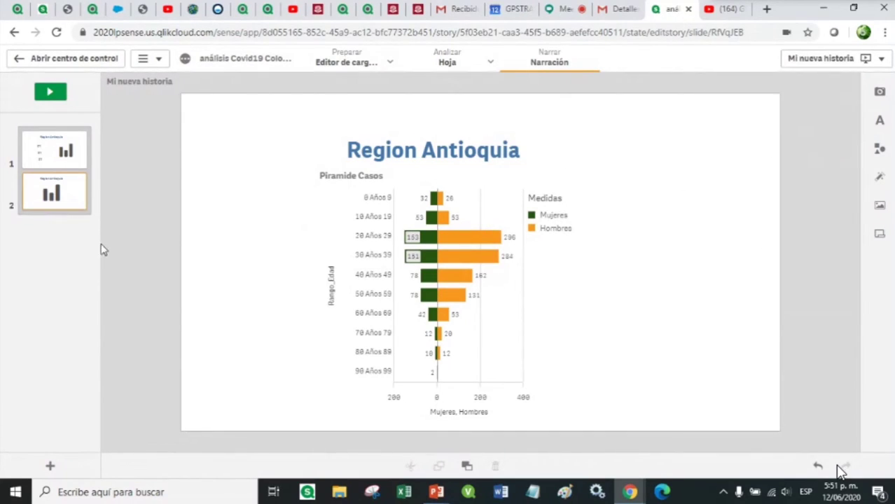
Step: Nudge the age distribution chart snapshot slightly to the left on the story's first slide
click(46, 154)
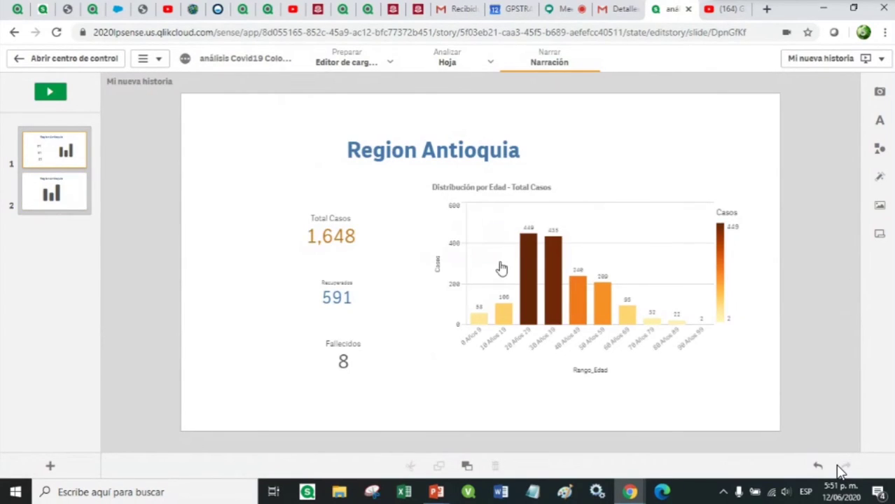
click(496, 270)
click(256, 161)
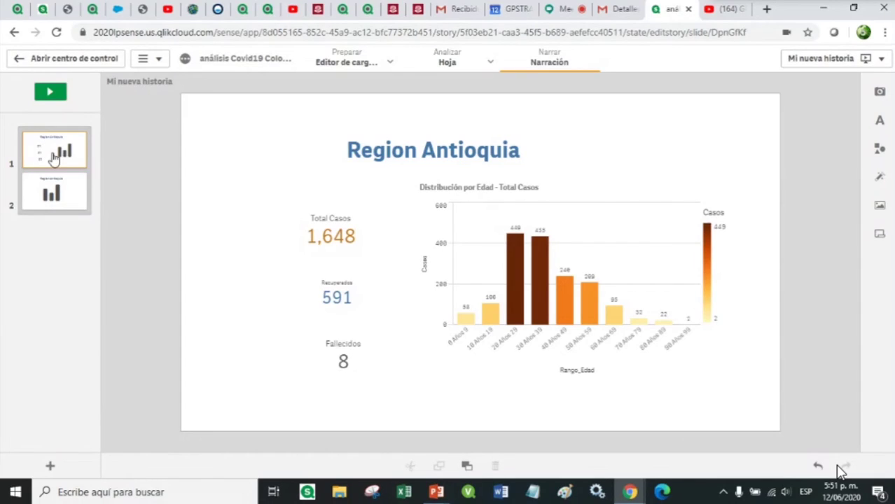
Step: Play the story from the first slide to the second, and leave the playback
click(50, 92)
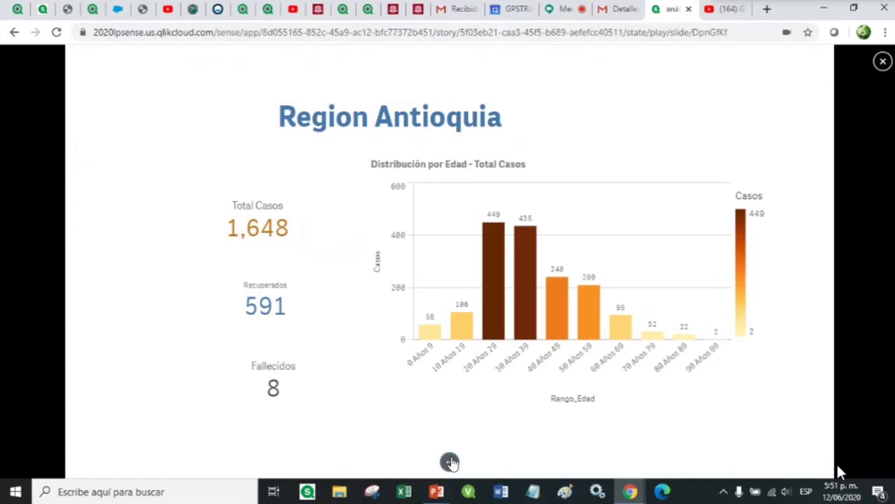
mouse_move(453, 463)
key(Right)
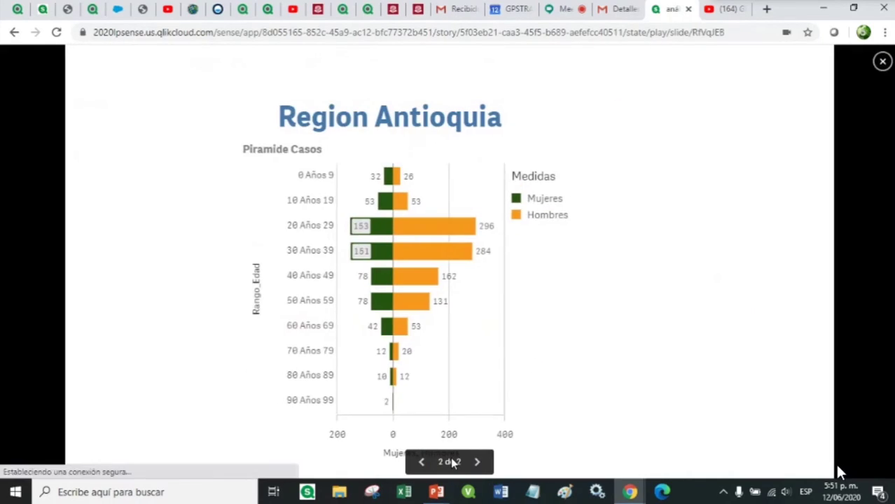
click(882, 61)
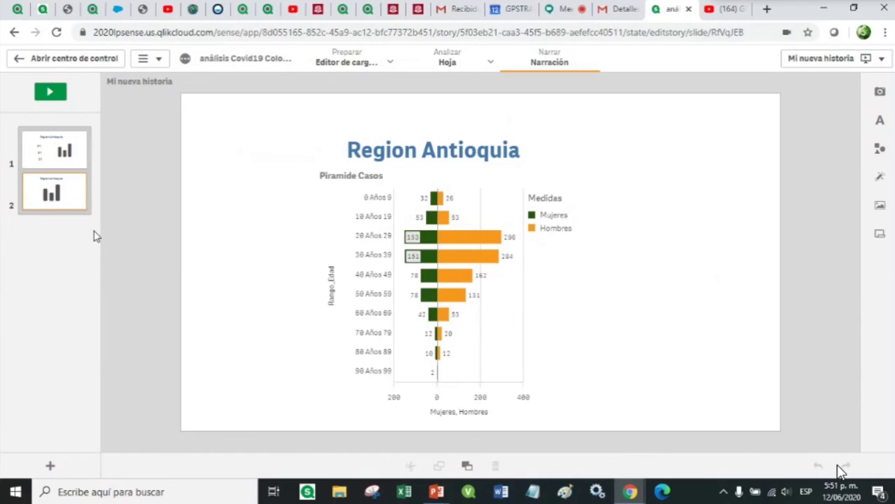
Step: Add the live data sheet Detalle I to the story as a third slide
click(880, 234)
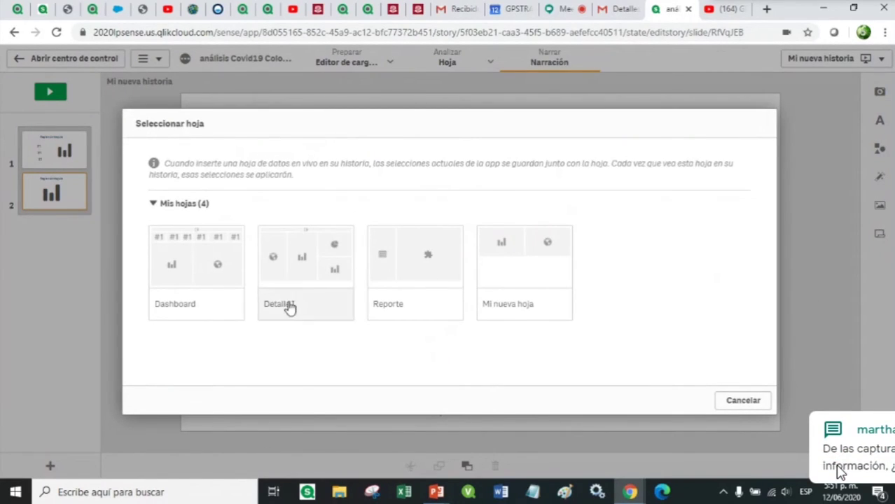
click(303, 277)
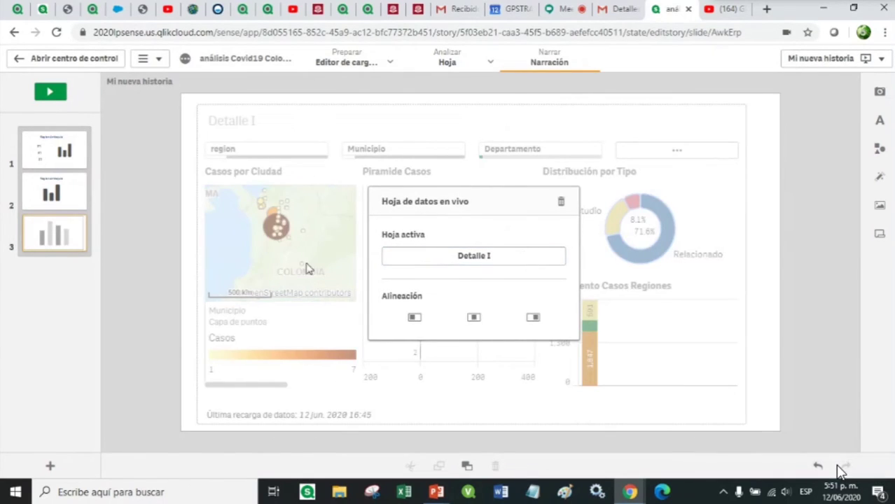
Step: Play the story from the first slide through to the live Detalle I slide
click(69, 195)
click(64, 148)
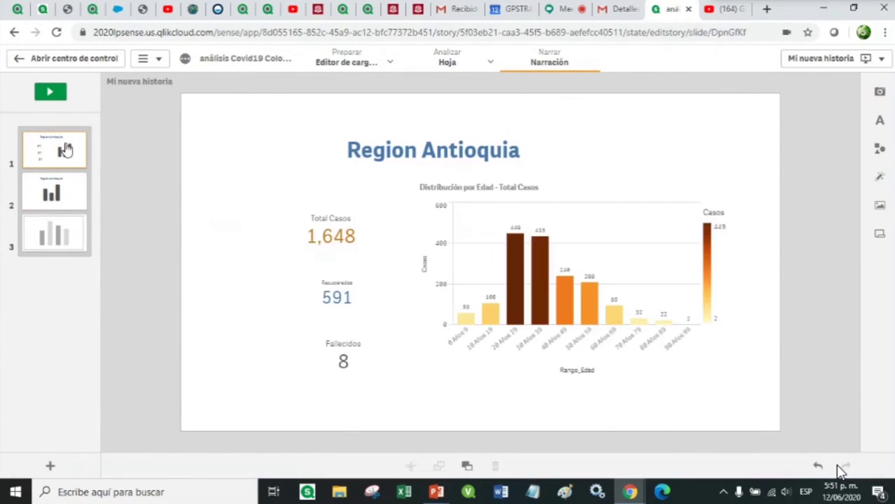
click(51, 92)
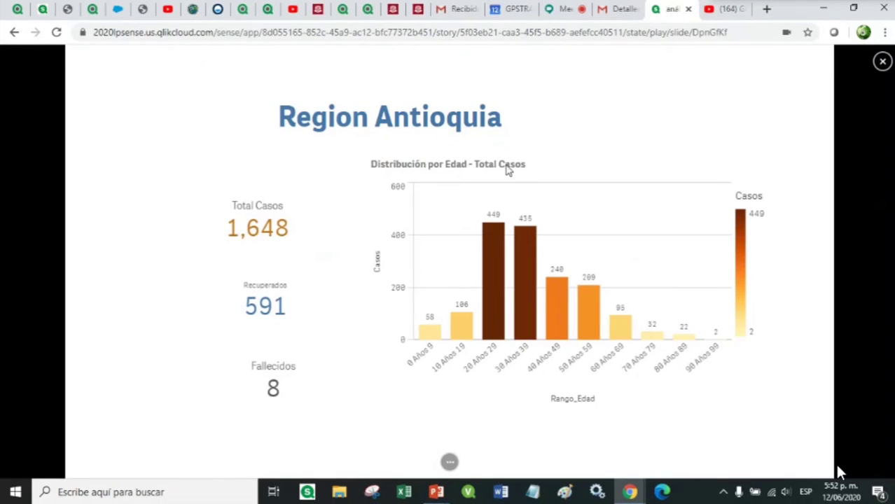
key(Right)
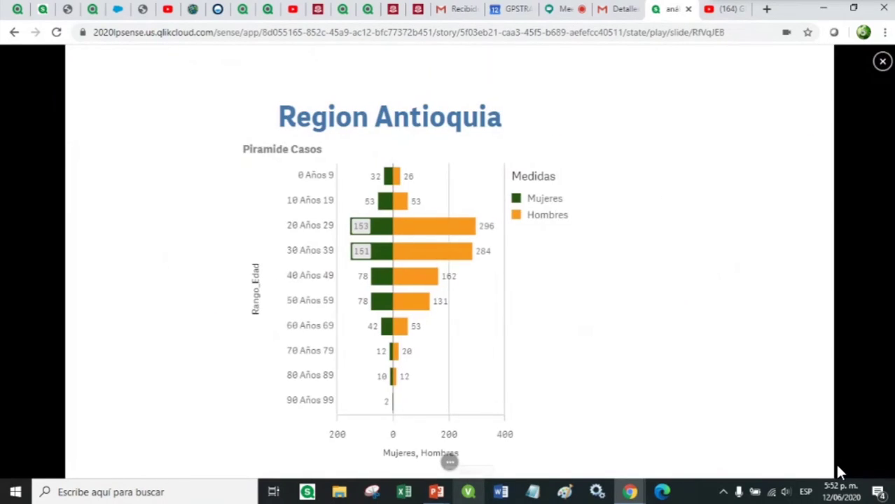
key(Right)
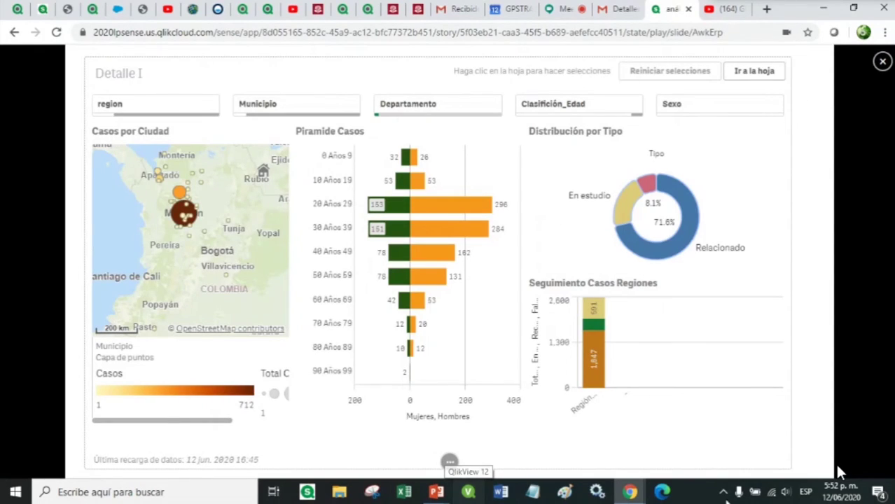
Step: Filter the live sheet by type Relacionado and municipalities Apartadó, Barbosa, Bello and Caldas, and reset the selections
click(231, 224)
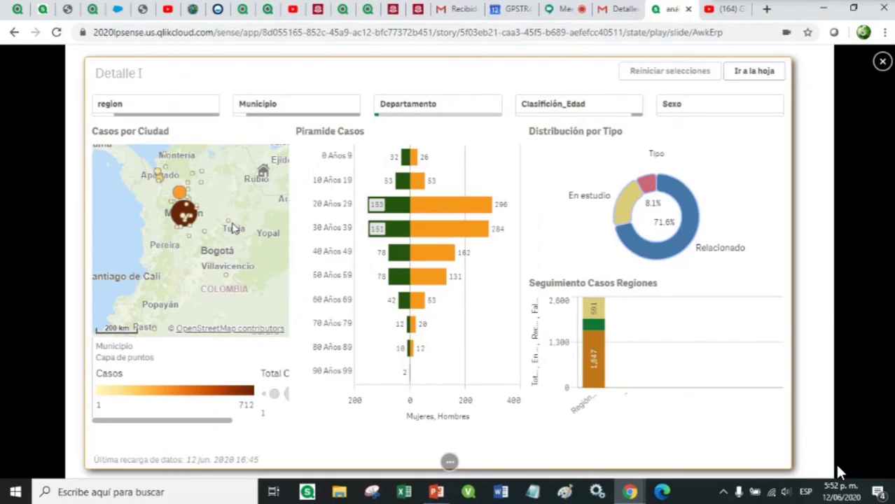
click(689, 235)
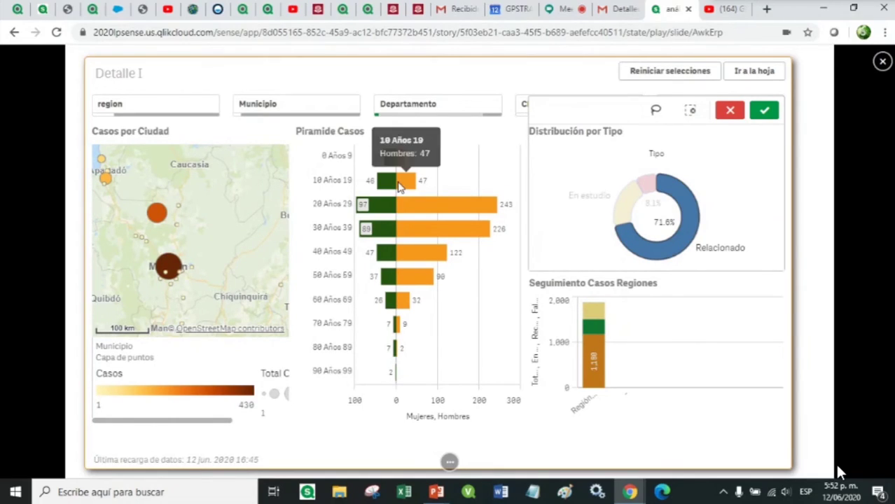
click(289, 110)
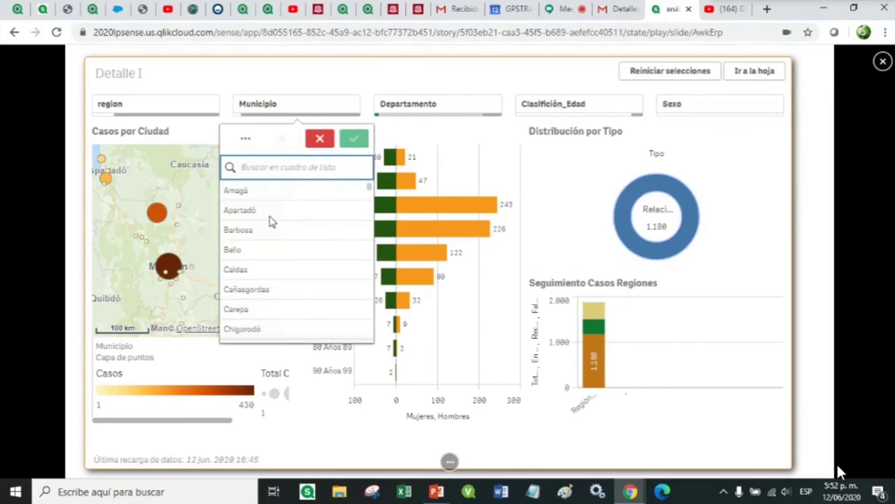
drag(276, 217, 283, 266)
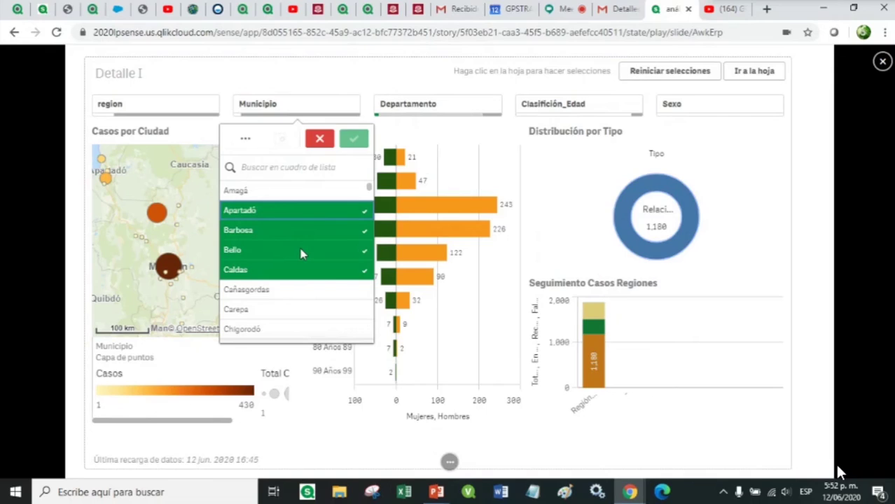
click(343, 138)
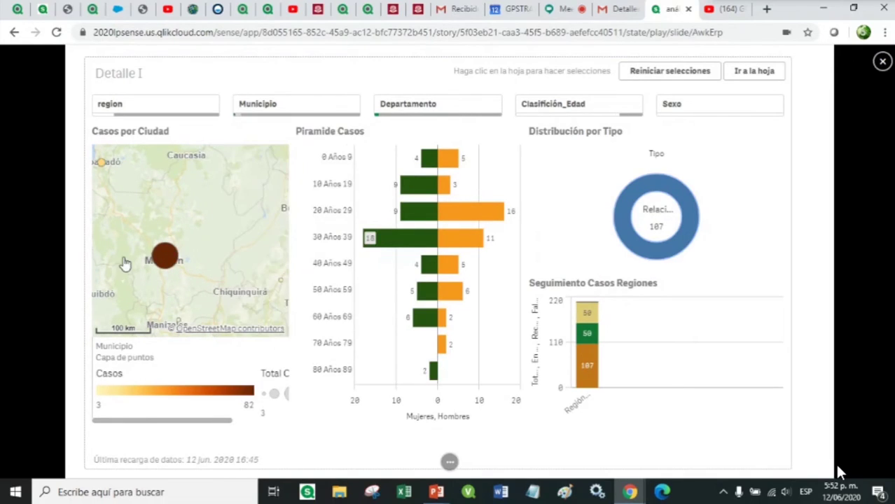
click(664, 67)
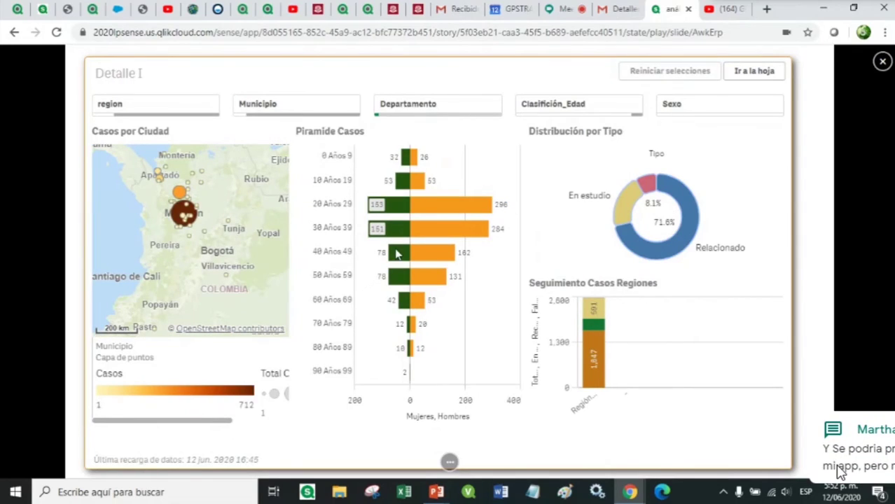
Step: Go from the story to the Detalle I sheet and clear its Departamento selection
click(741, 72)
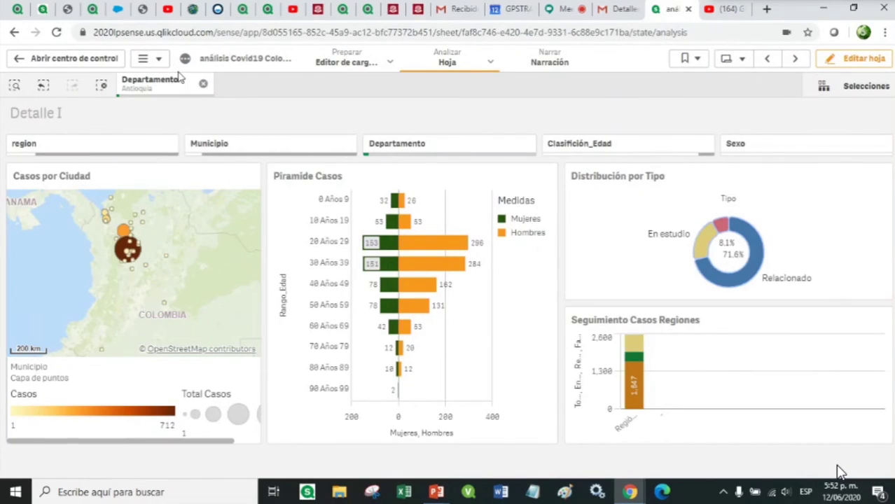
click(203, 85)
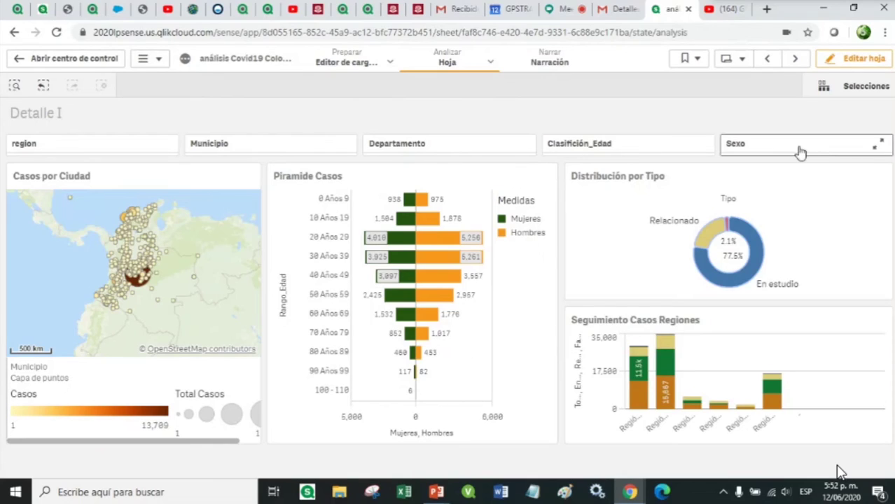
Step: Check the download options for the Detalle Departamentos table on the Reporte sheet, without downloading anything
click(795, 59)
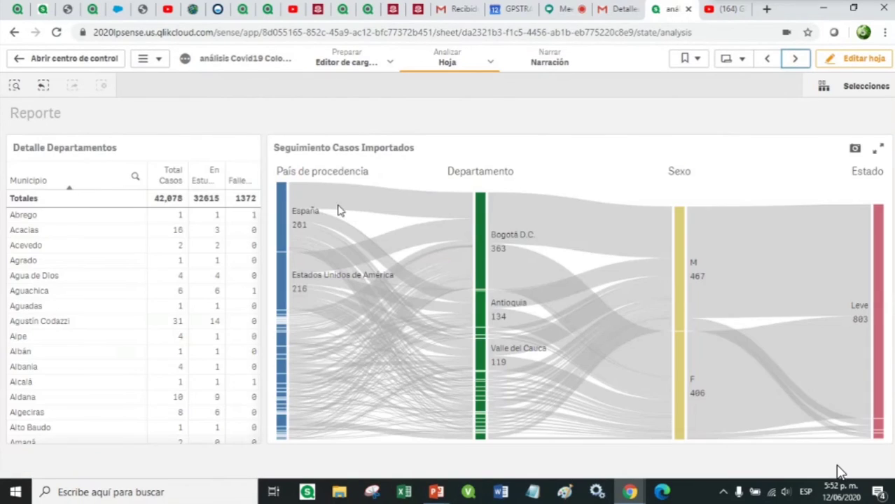
right_click(116, 233)
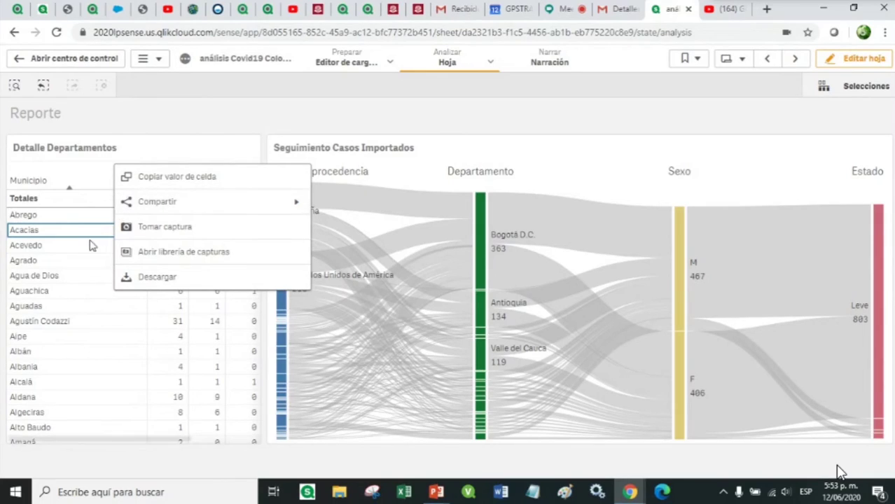
click(157, 278)
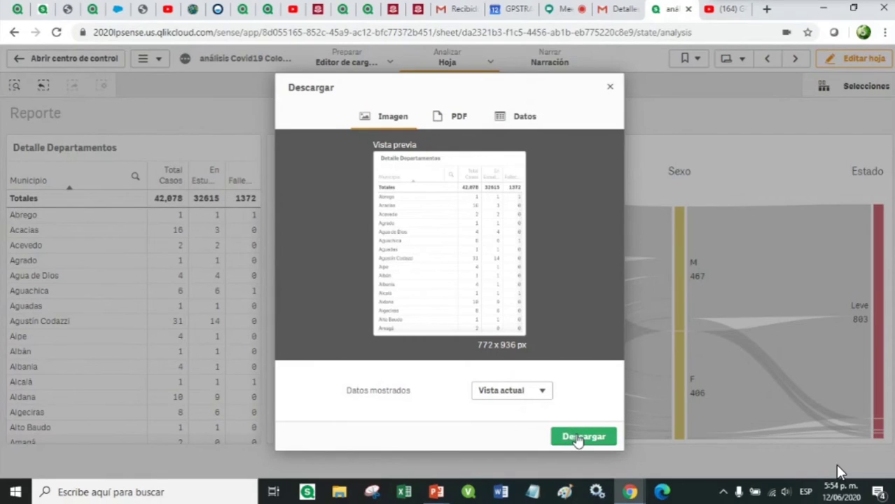
click(610, 88)
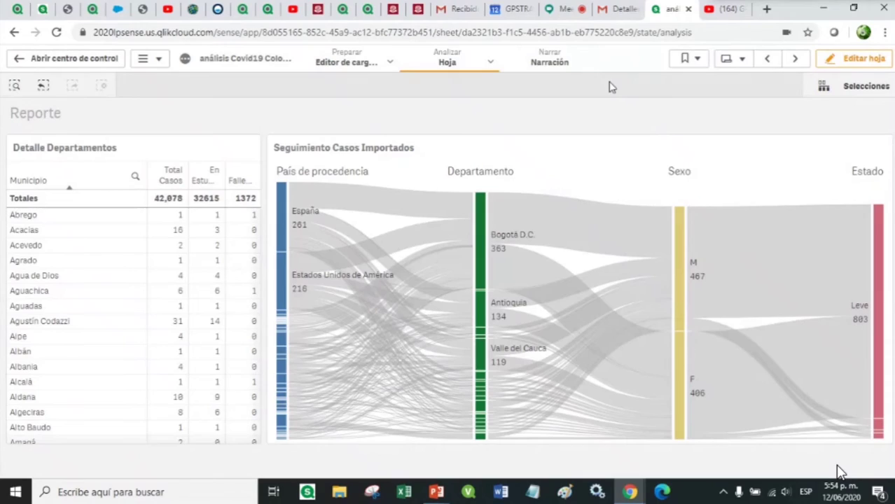
Step: View the data behind the Seguimiento Casos Regiones chart on the Detalle I sheet as a table
click(769, 59)
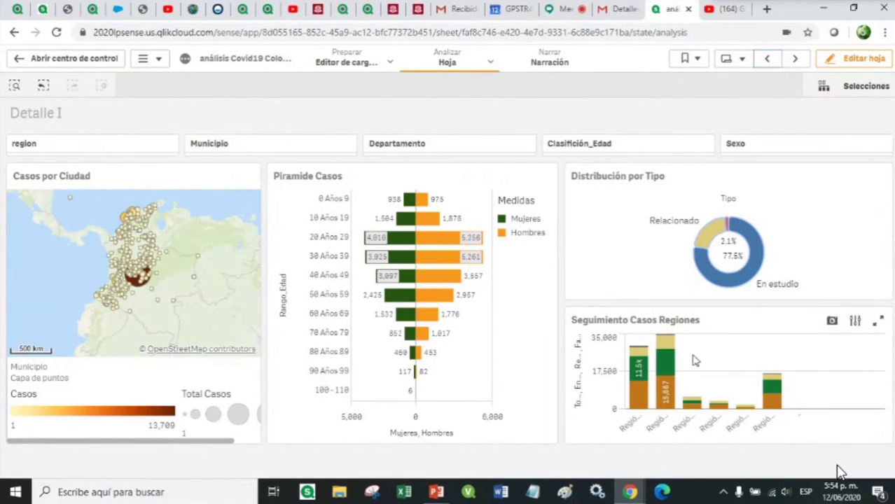
right_click(694, 361)
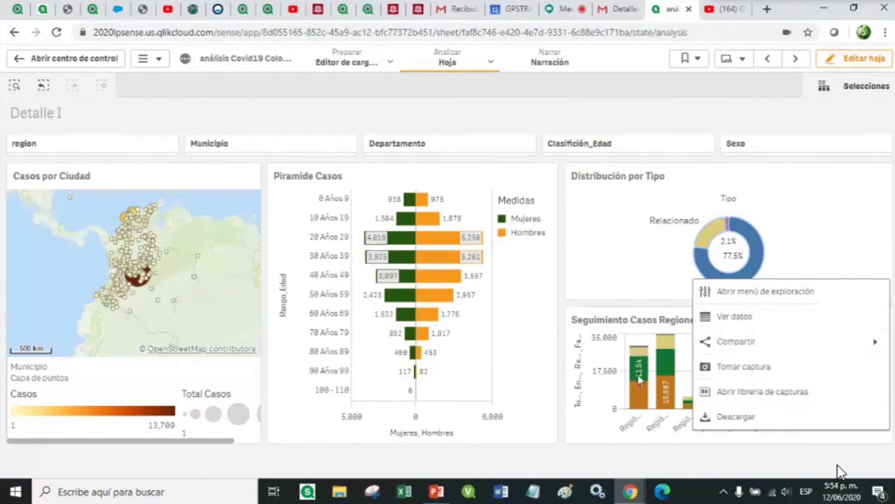
mouse_move(662, 360)
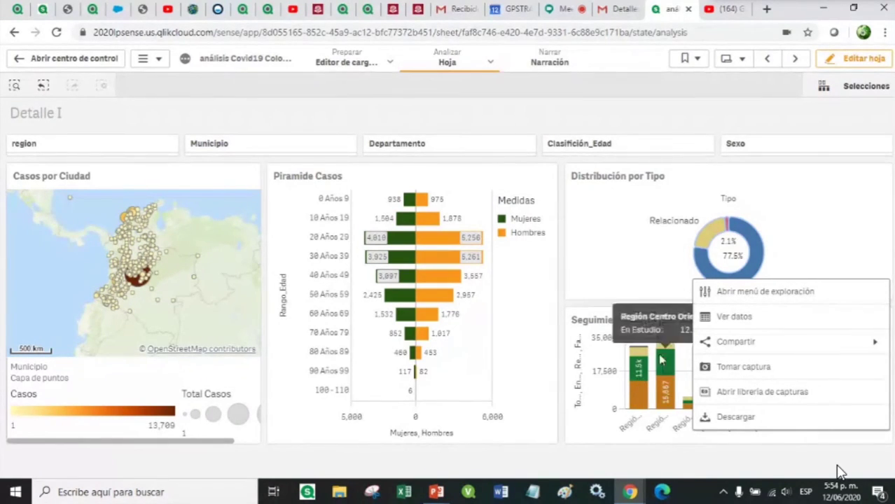
click(729, 321)
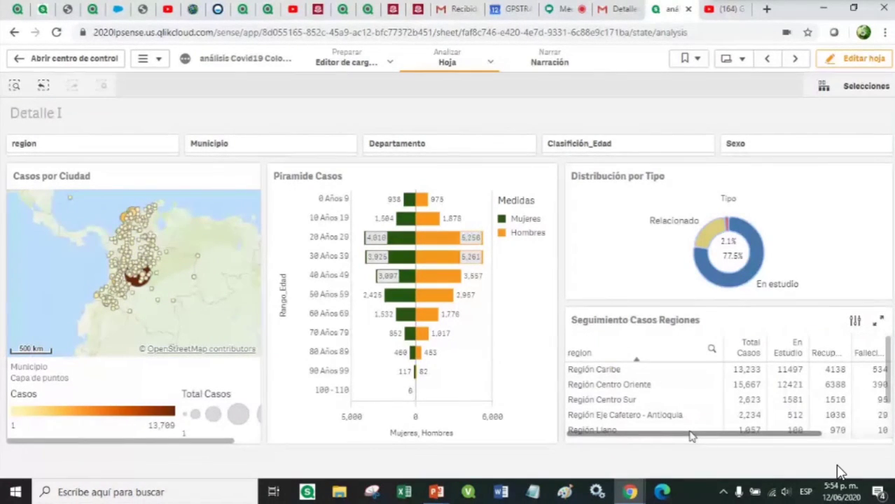
drag(690, 434, 713, 431)
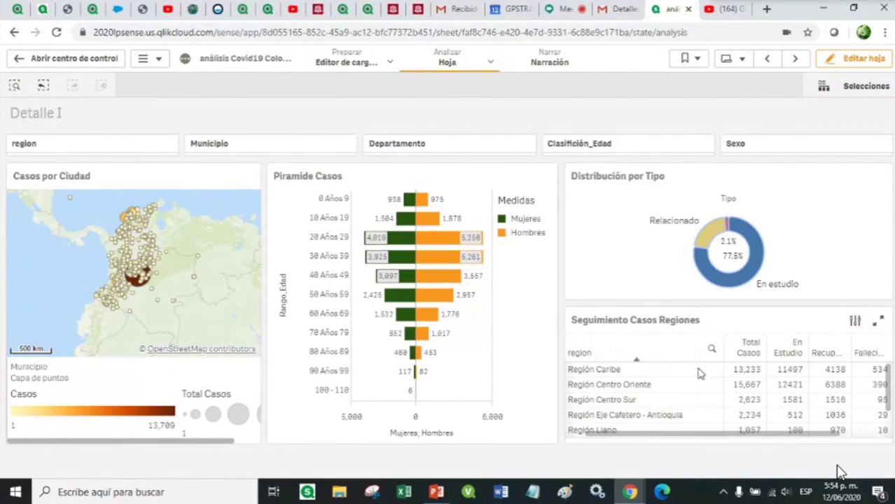
Step: Switch Seguimiento Casos Regiones from its data table back to the chart view
right_click(699, 373)
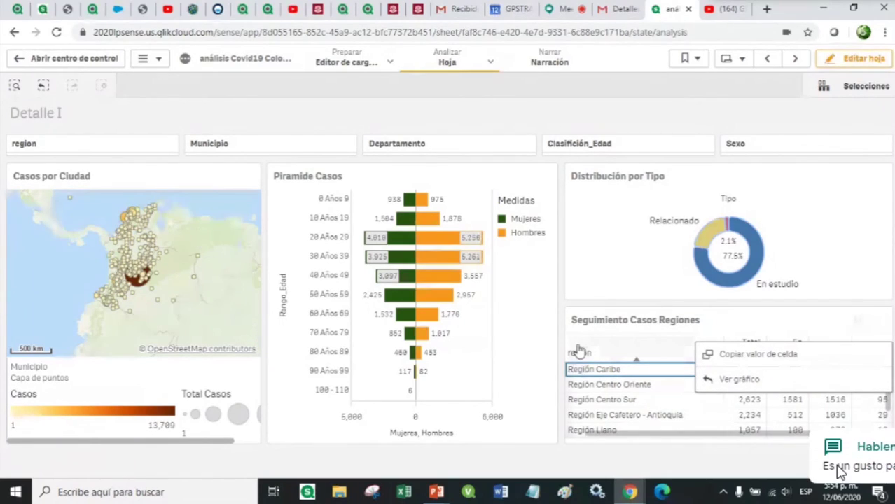
key(Escape)
right_click(686, 351)
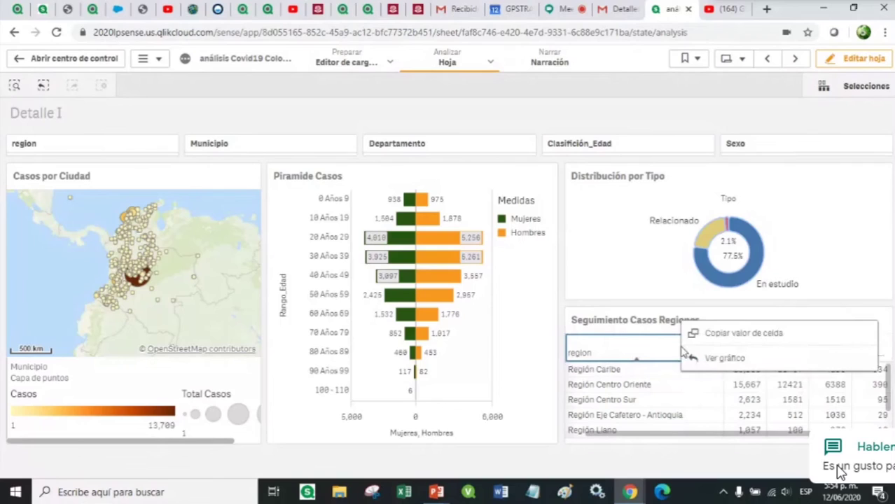
right_click(704, 389)
click(735, 404)
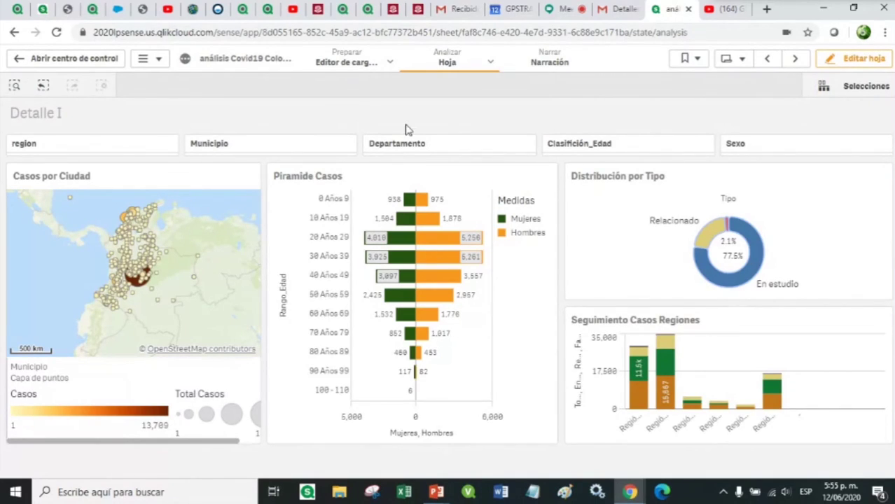
Step: On the Reporte sheet, search the data for "anti" and filter by Departamento Antioquia
click(797, 60)
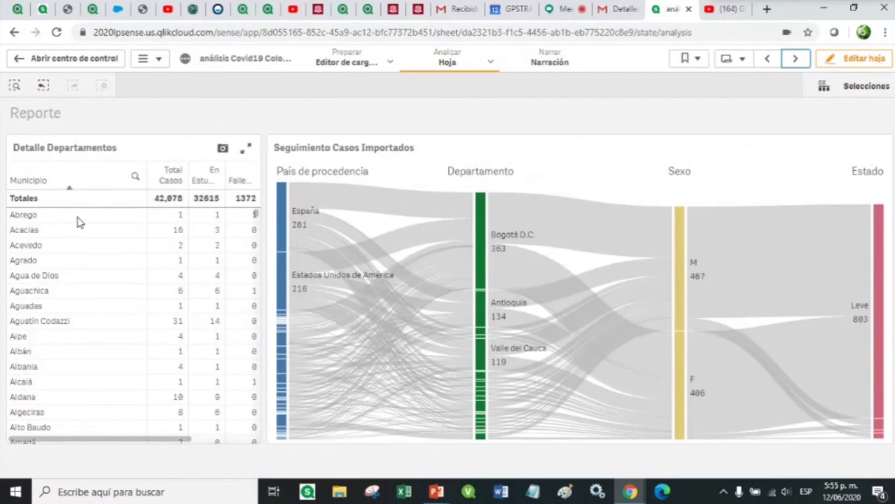
click(15, 86)
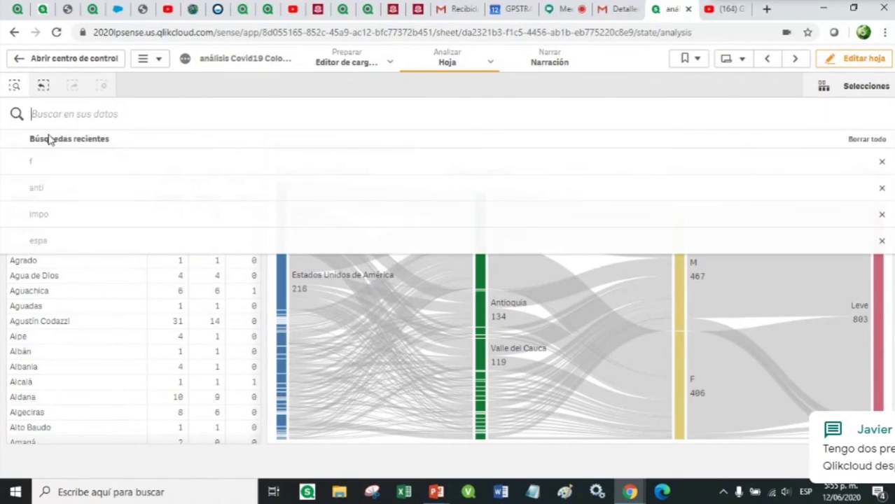
click(49, 190)
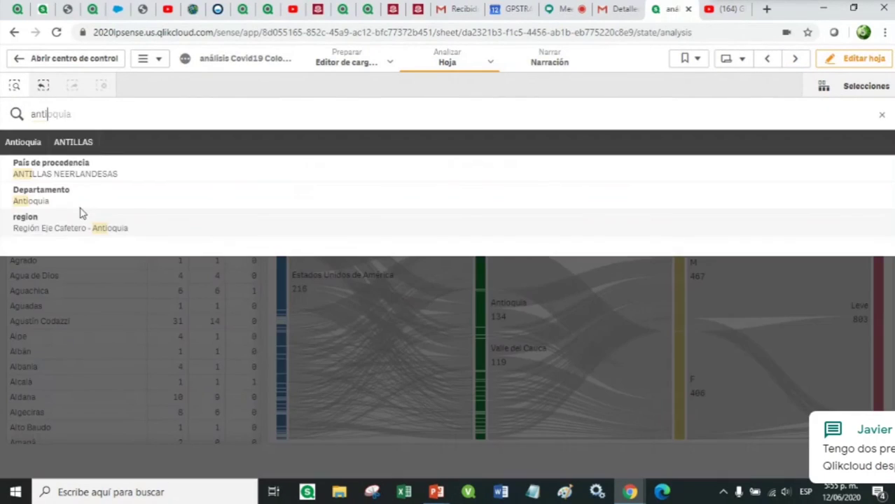
click(56, 204)
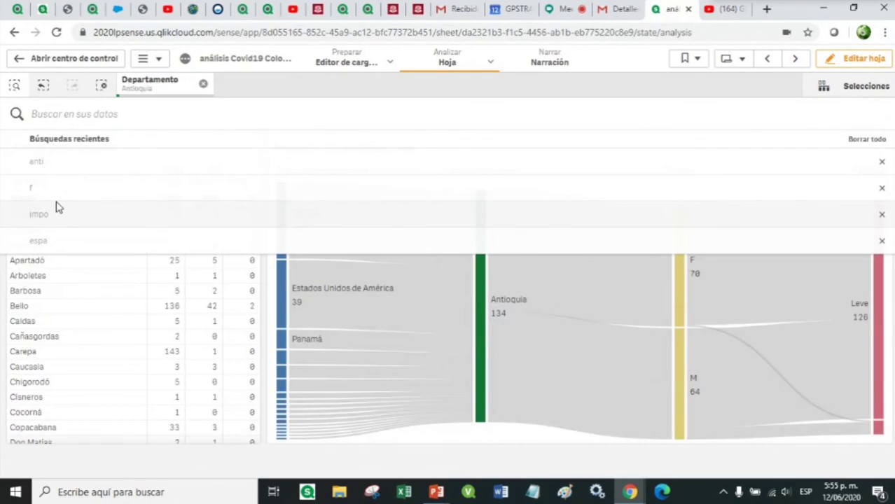
Step: Dismiss the recent searches and review Antioquia's municipalities in the Detalle Departamentos table through to the end of the list
click(250, 92)
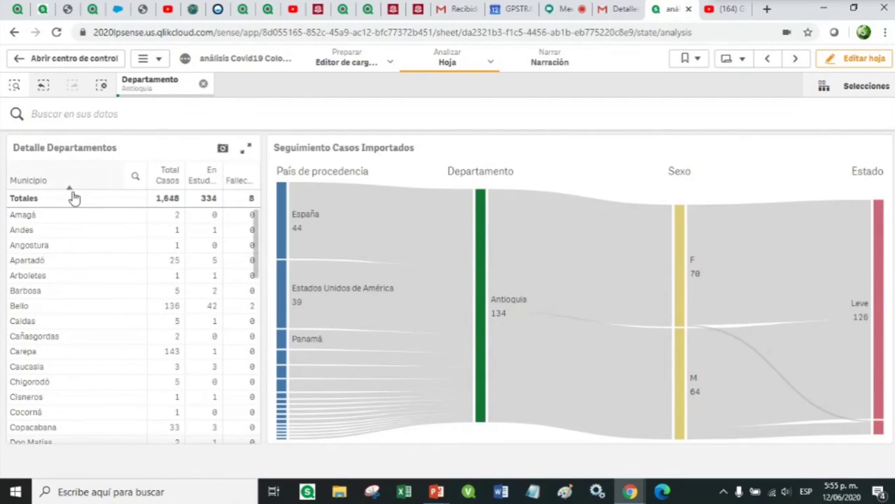
scroll(70, 294, down, 2)
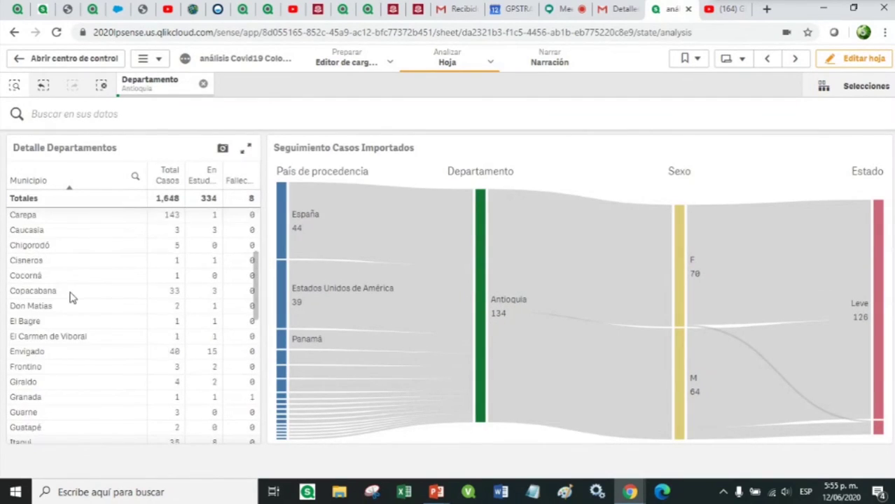
scroll(89, 354, down, 5)
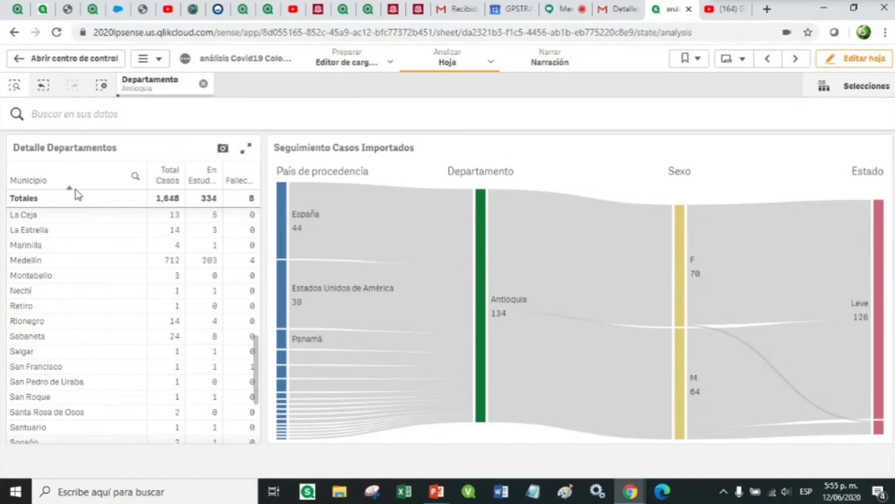
scroll(104, 304, down, 3)
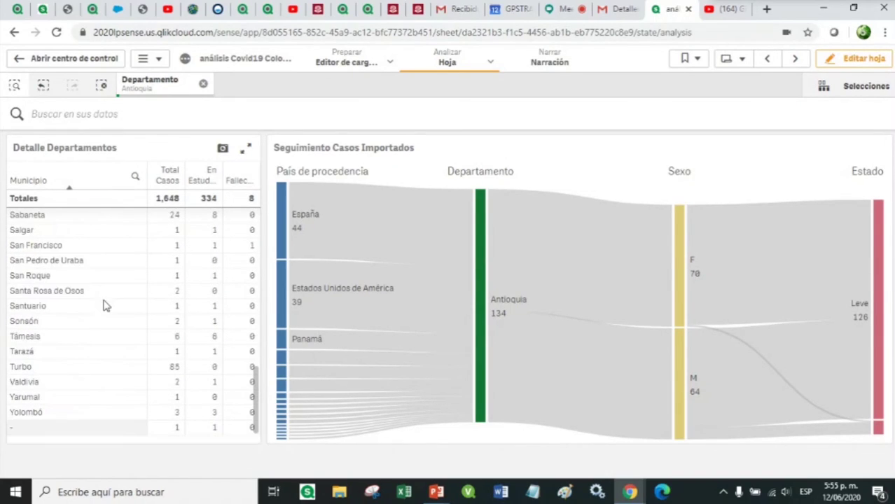
scroll(109, 306, up, 7)
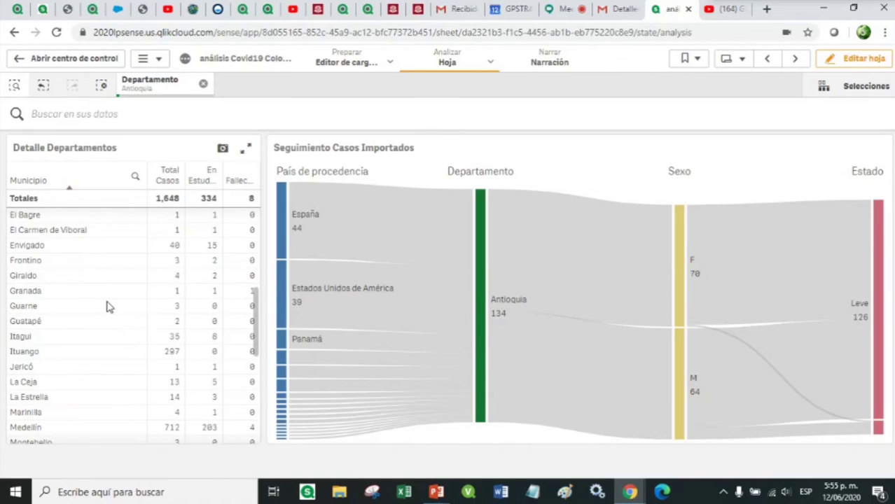
scroll(108, 306, up, 4)
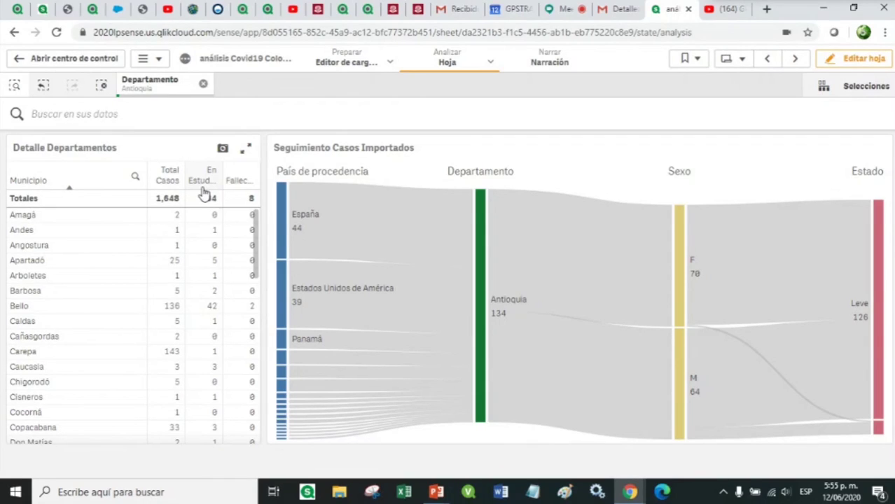
Step: Open the story Mi nueva historia, leave its playback for the editor, show the first Region Antioquia slide, and display the story's options
click(564, 63)
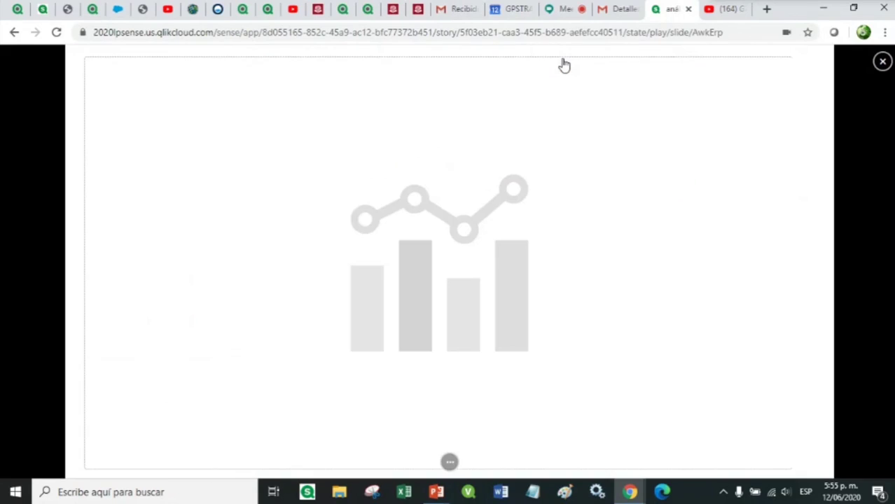
click(883, 64)
click(52, 155)
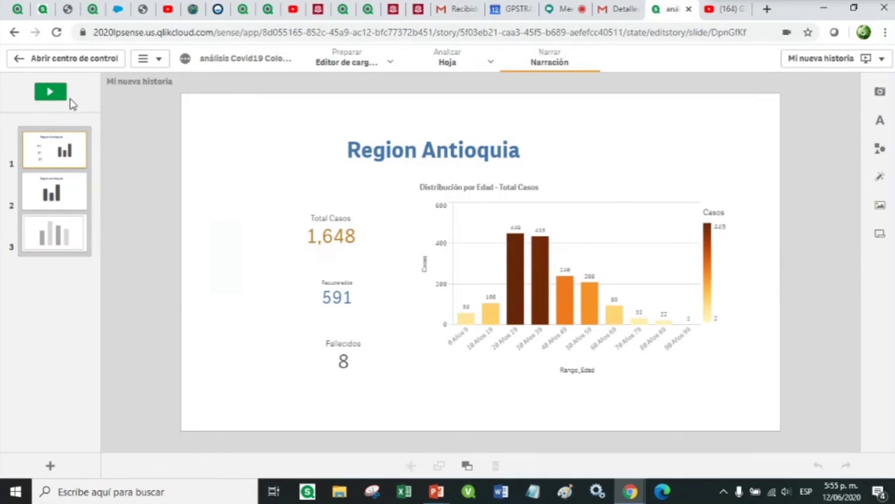
click(149, 60)
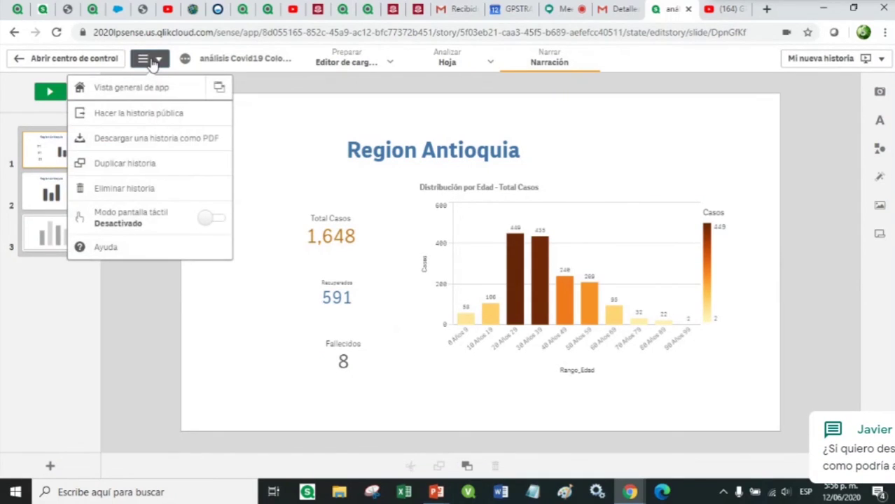